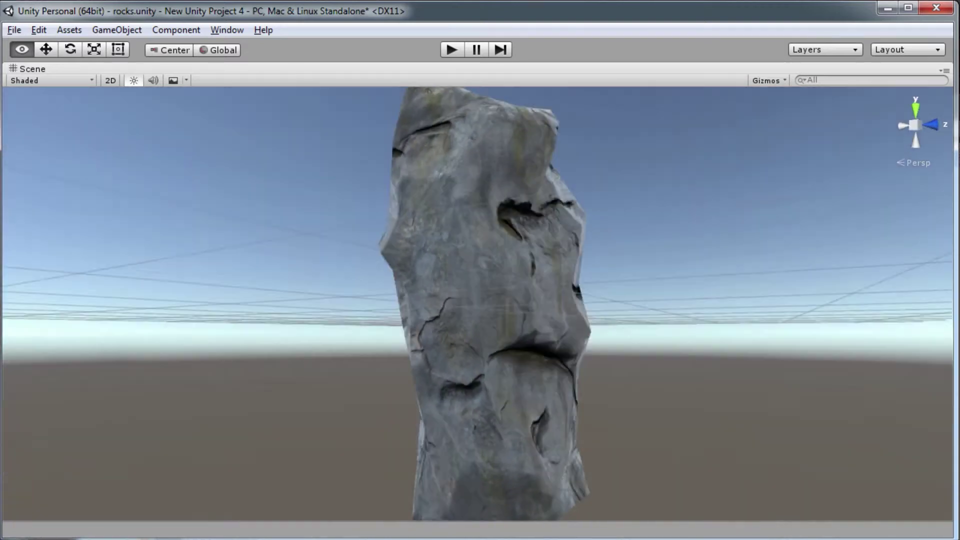
left_click_drag(140, 220, 5, 323, "alt")
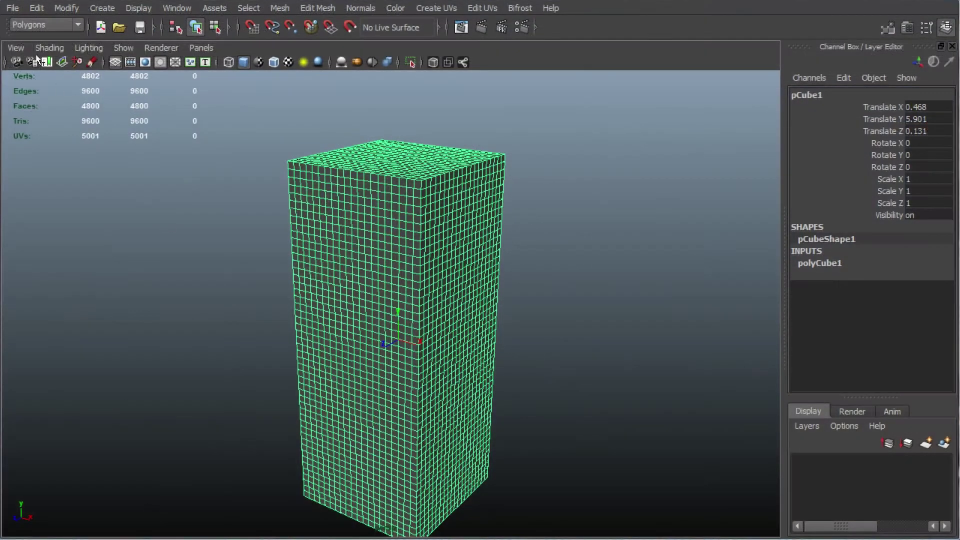
left_click(12, 8)
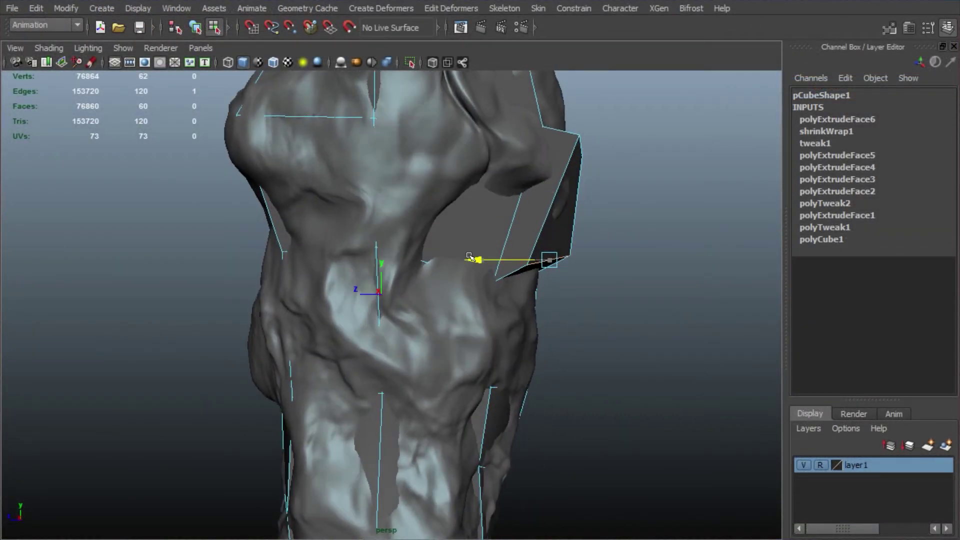
- Move the selected low-poly edge along the Z axis, next to the sculpted rock
left_click_drag(470, 257, 451, 250)
left_click_drag(565, 220, 484, 223, "alt")
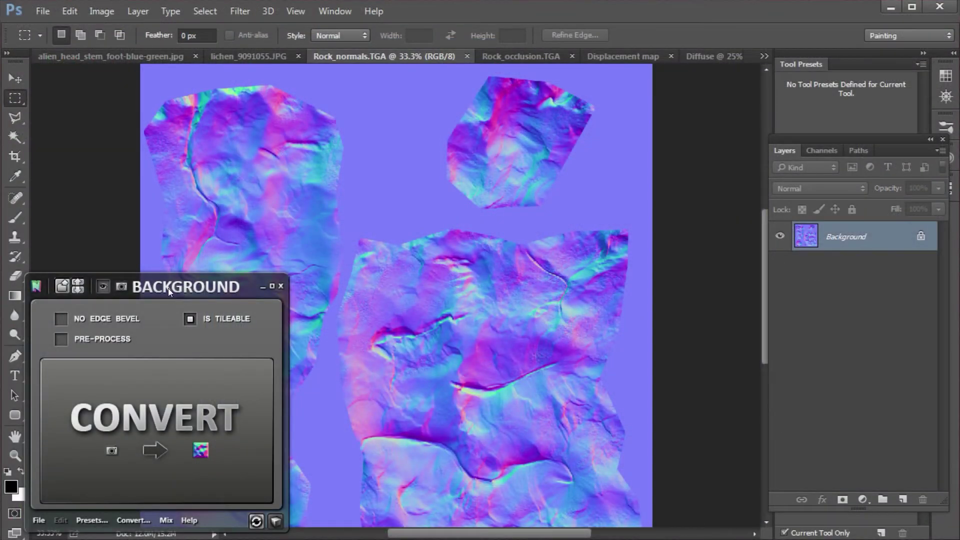
left_click_drag(169, 287, 209, 72)
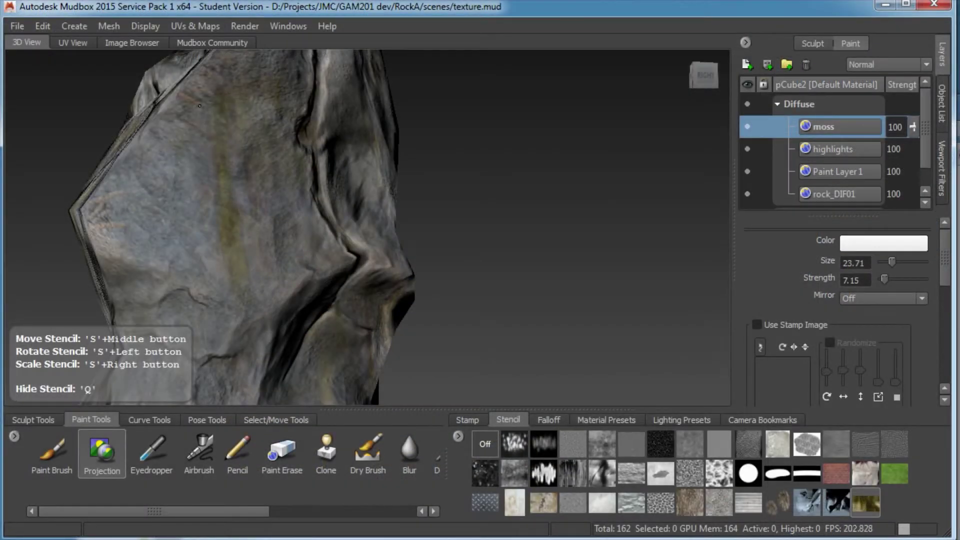
- Project the mossy stencil texture onto the rock face on the moss paint layer in Mudbox
left_click_drag(207, 131, 213, 214)
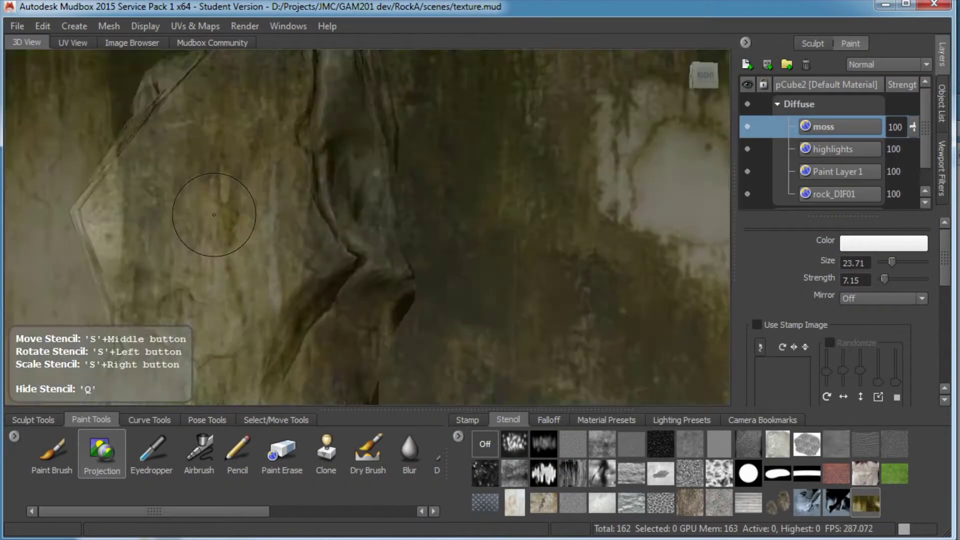
mouse_move(141, 214)
left_mouse_down()
mouse_move(142, 157)
mouse_move(152, 148)
left_mouse_up()
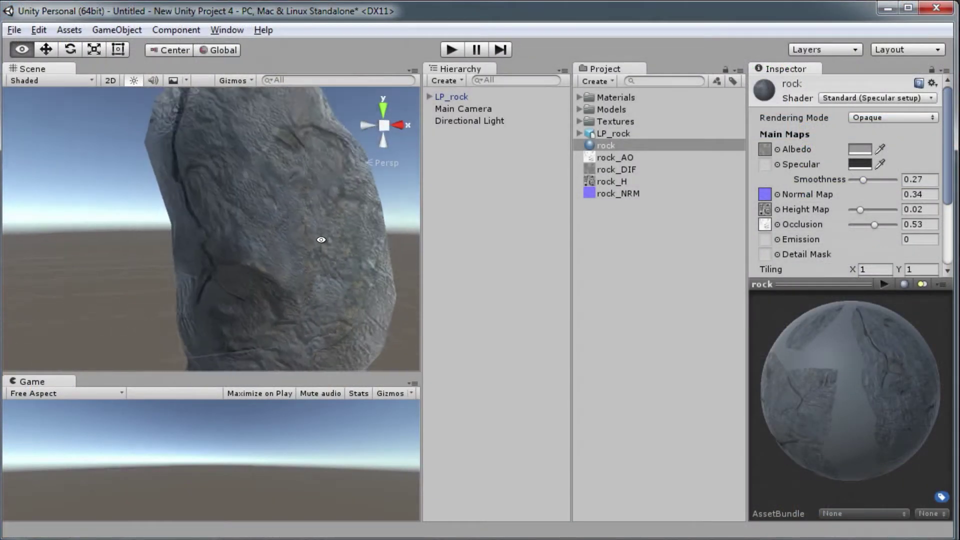
left_click_drag(321, 239, 341, 322, "alt")
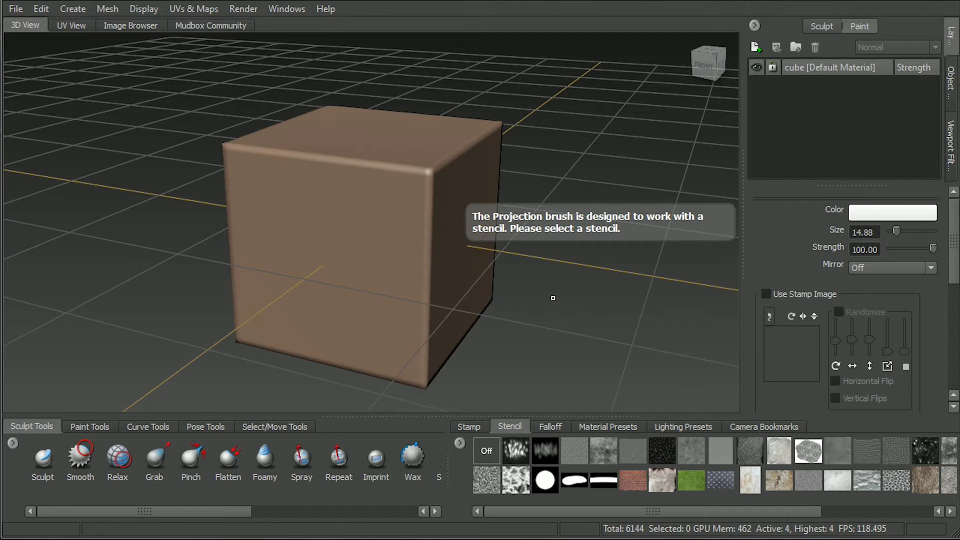
- Select the Sculpt brush for the cube and look through the remaining sculpting tools
left_click_drag(578, 311, 521, 267, "alt")
middle_click_drag(520, 267, 520, 263, "alt")
right_click_drag(521, 265, 498, 267, "alt")
left_click_drag(516, 308, 388, 315, "alt")
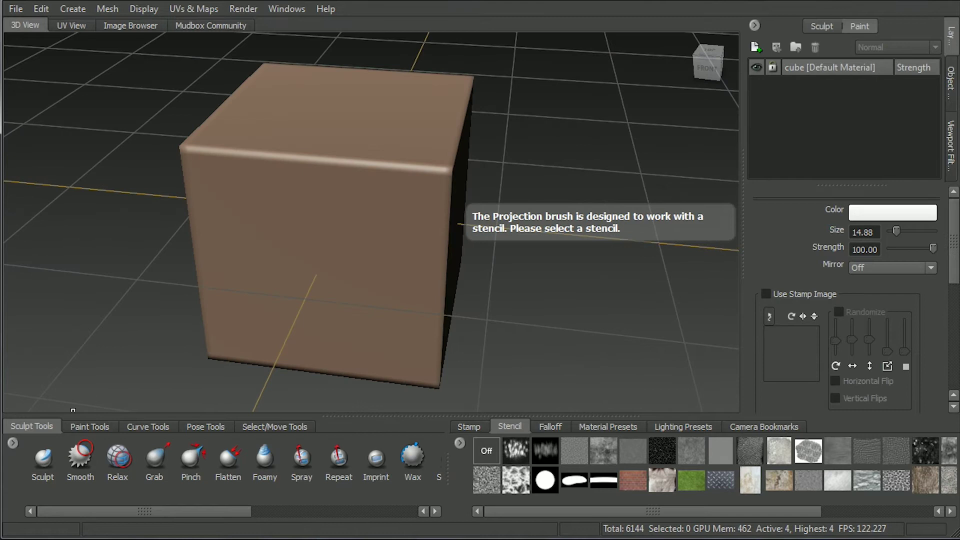
left_click(44, 456)
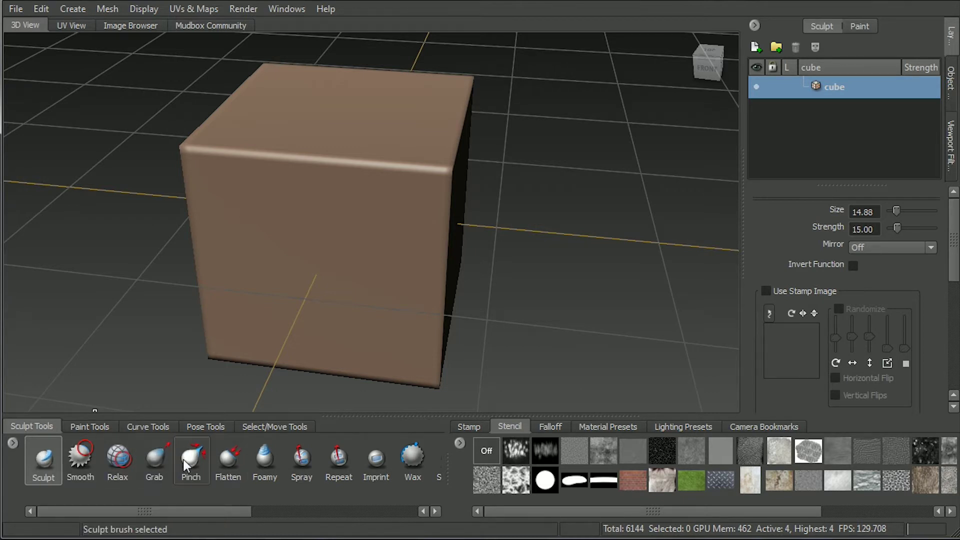
left_click_drag(211, 508, 385, 507)
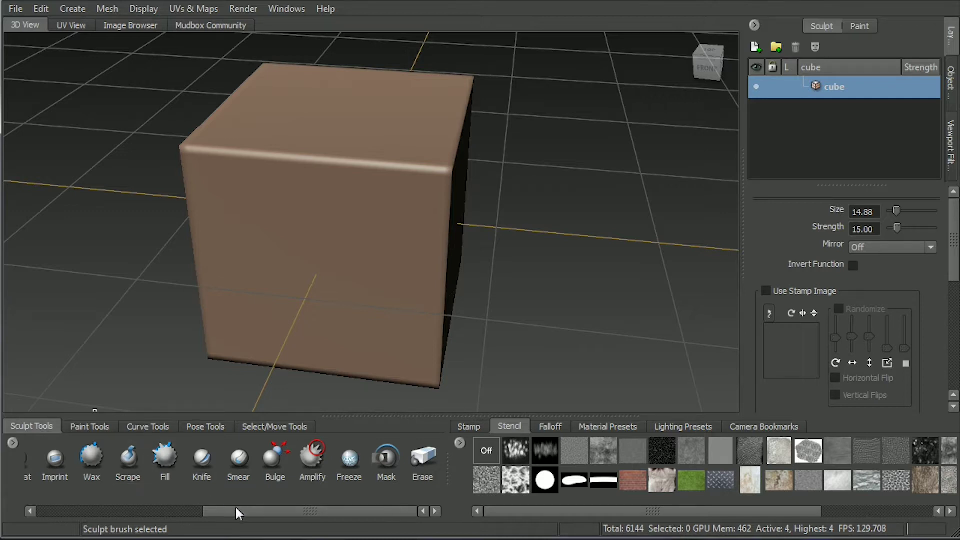
left_click_drag(238, 512, 30, 523)
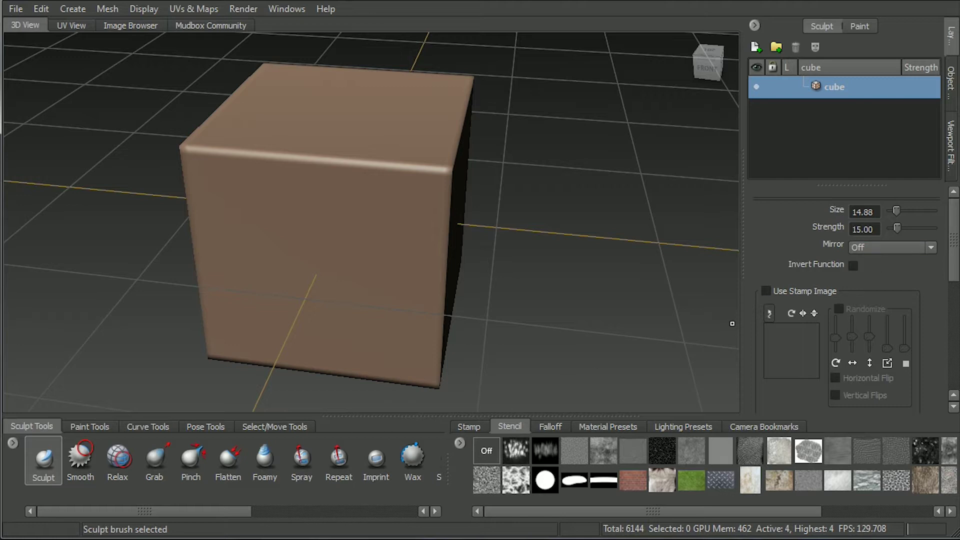
- Sculpt freehand raised and recessed strokes across the cube's front face with the Sculpt brush
mouse_move(953, 219)
left_mouse_down()
mouse_move(937, 296)
mouse_move(938, 218)
left_mouse_up()
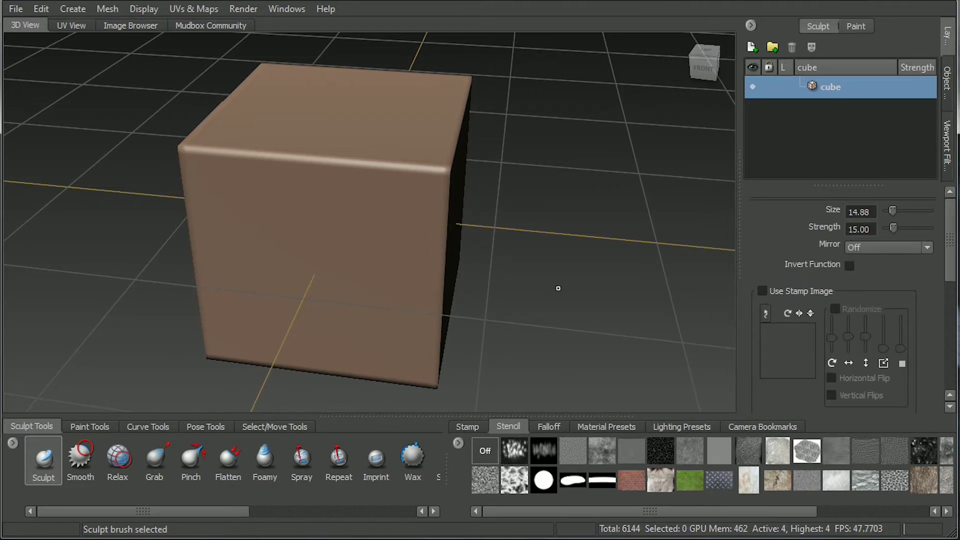
mouse_move(535, 286)
left_mouse_down("alt")
mouse_move(299, 270)
mouse_move(325, 306)
mouse_move(236, 306)
mouse_move(237, 206)
mouse_move(306, 257)
left_mouse_up("alt")
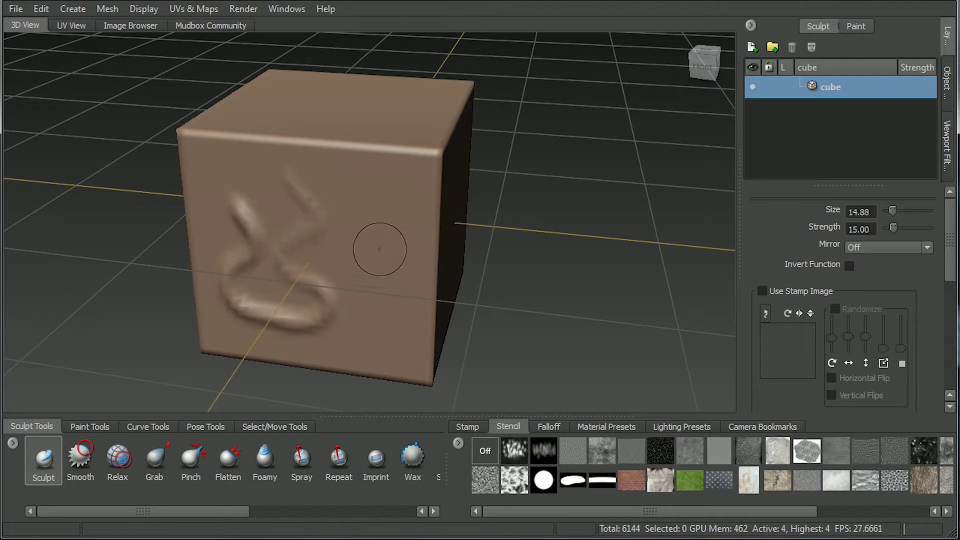
mouse_move(367, 222)
left_mouse_down()
mouse_move(374, 273)
mouse_move(389, 190)
left_mouse_up()
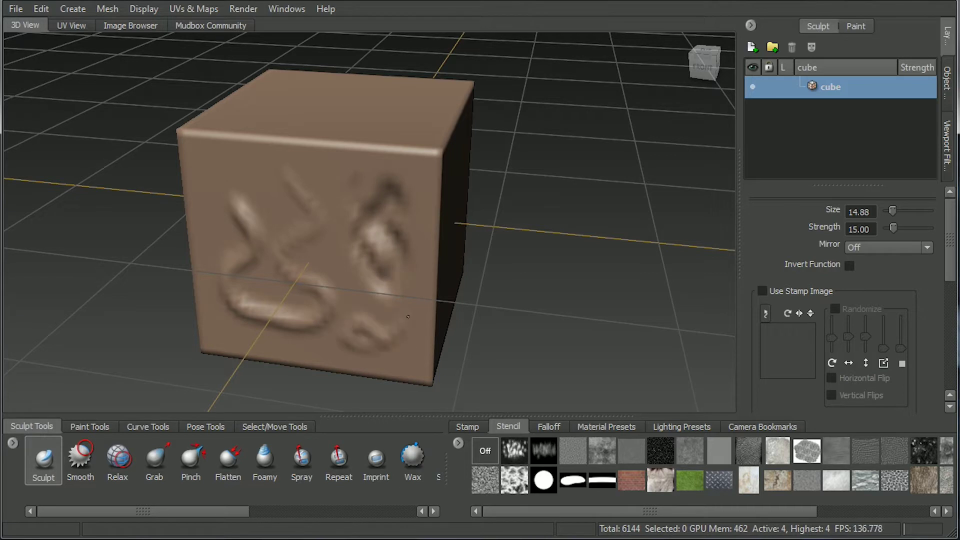
mouse_move(411, 314)
left_mouse_down()
mouse_move(350, 300)
mouse_move(356, 285)
mouse_move(400, 313)
mouse_move(303, 340)
mouse_move(345, 340)
left_mouse_up()
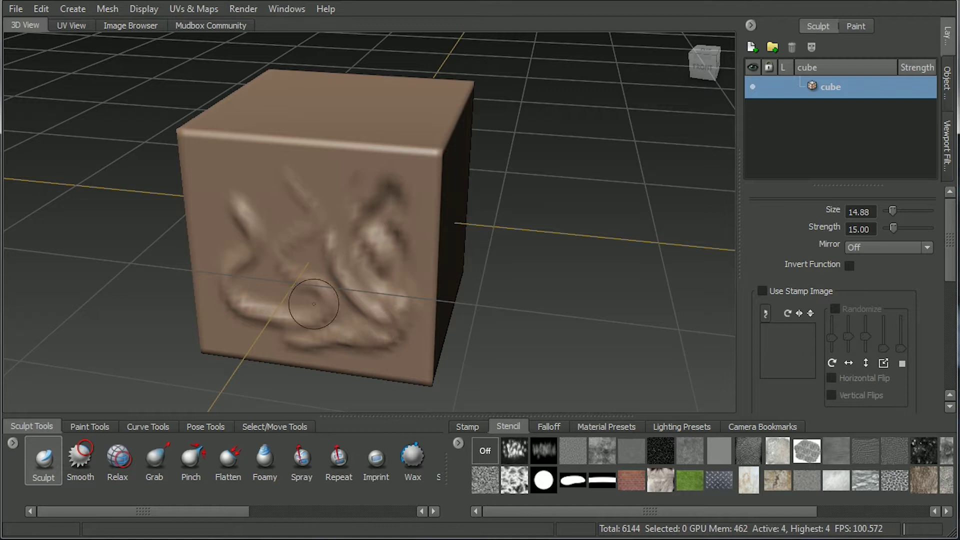
- Smooth the strokes on the cube's front face and subdivide the cube twice, up to level 6
key("shift")
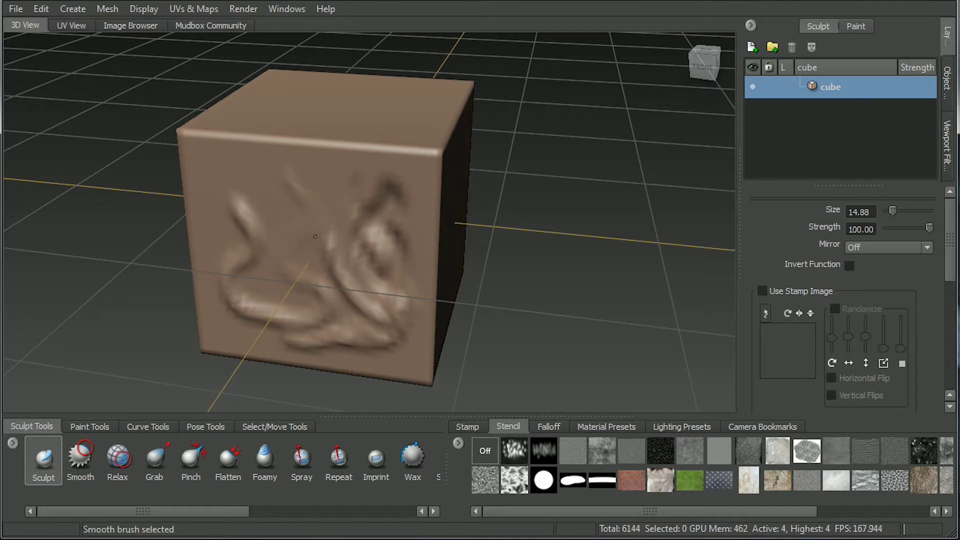
mouse_move(305, 268)
left_mouse_down("shift")
mouse_move(360, 300)
mouse_move(385, 291)
left_mouse_up("shift")
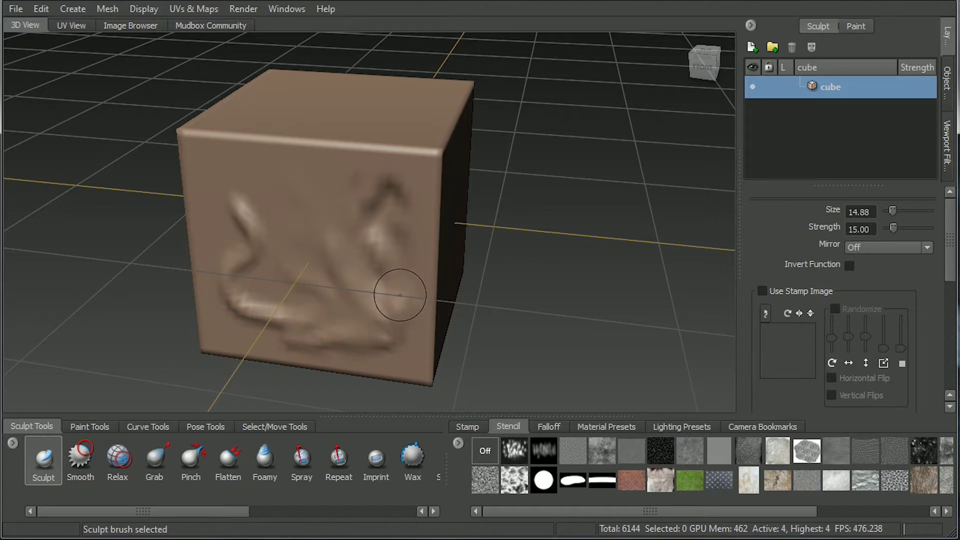
key("shift+d")
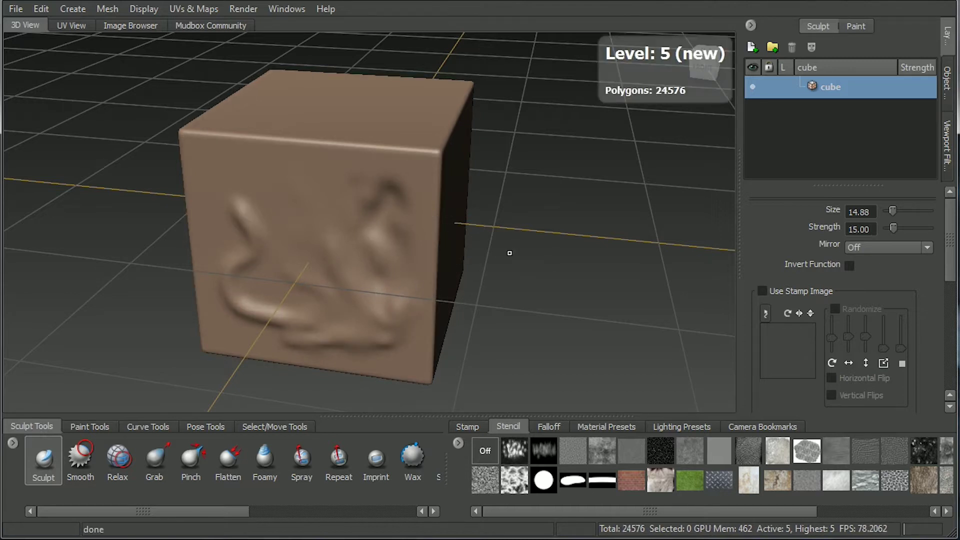
key("shift+d")
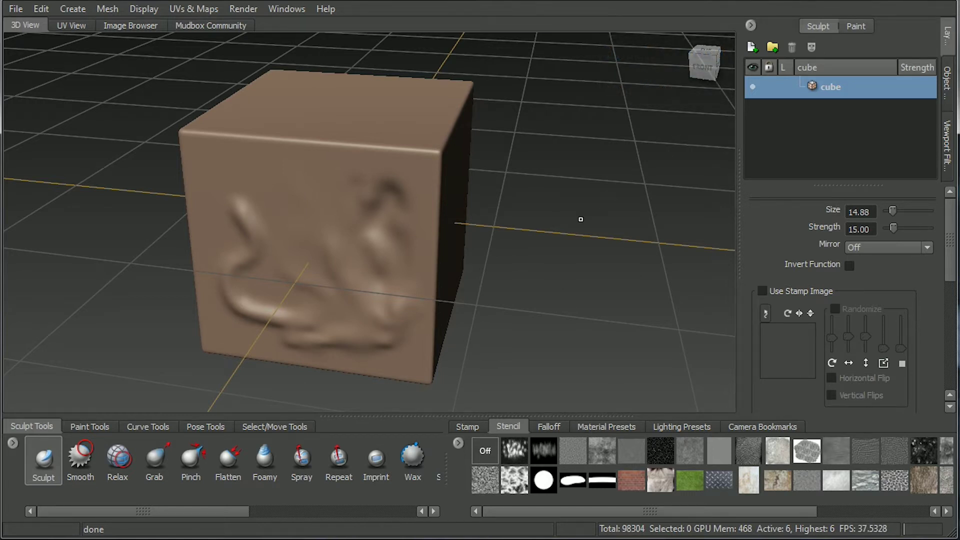
- Compare the cube's detail by stepping down to subdivision level 4 and back up to level 6
key("Page_Down")
key("Page_Down")
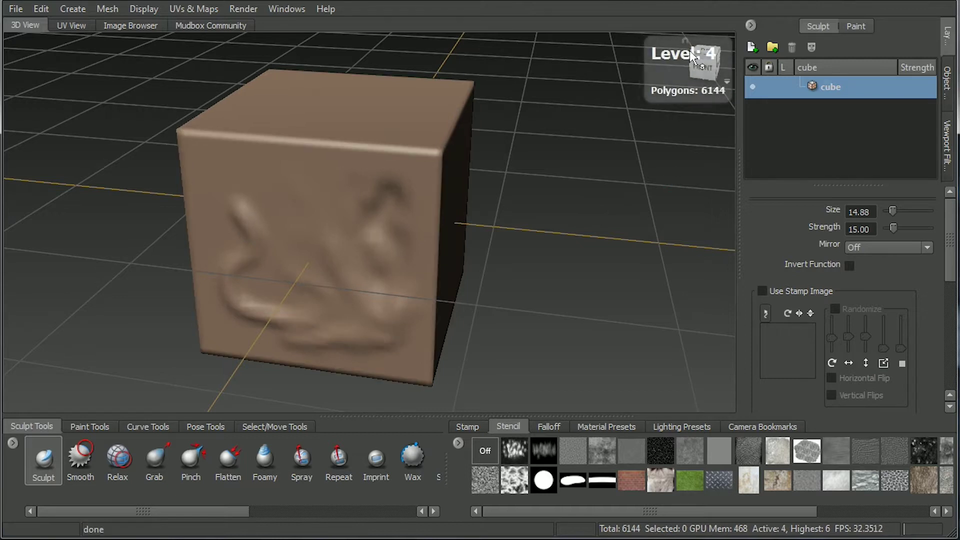
key("Page_Up")
key("Page_Up")
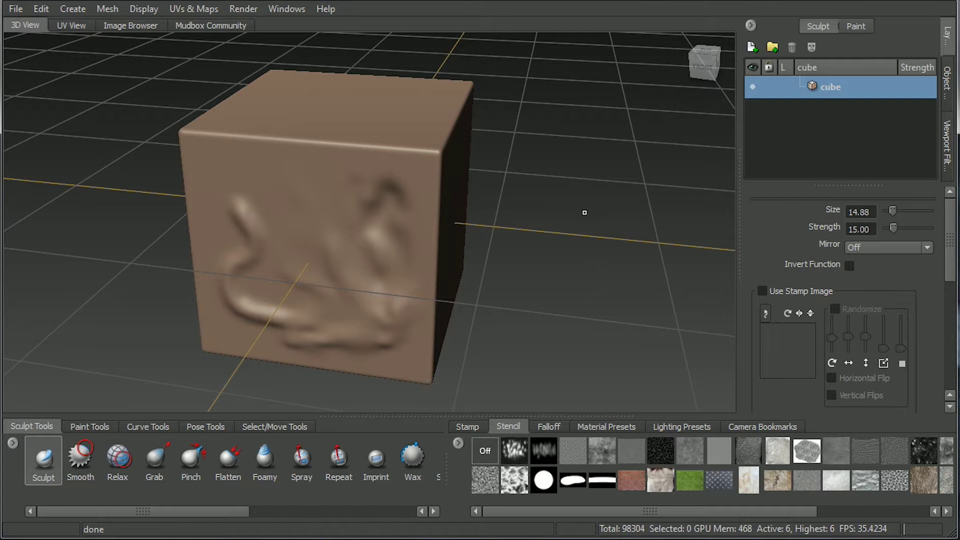
mouse_move(596, 255)
left_mouse_down("alt")
mouse_move(538, 250)
mouse_move(580, 288)
mouse_move(552, 268)
mouse_move(642, 283)
mouse_move(498, 297)
mouse_move(507, 288)
left_mouse_up("alt")
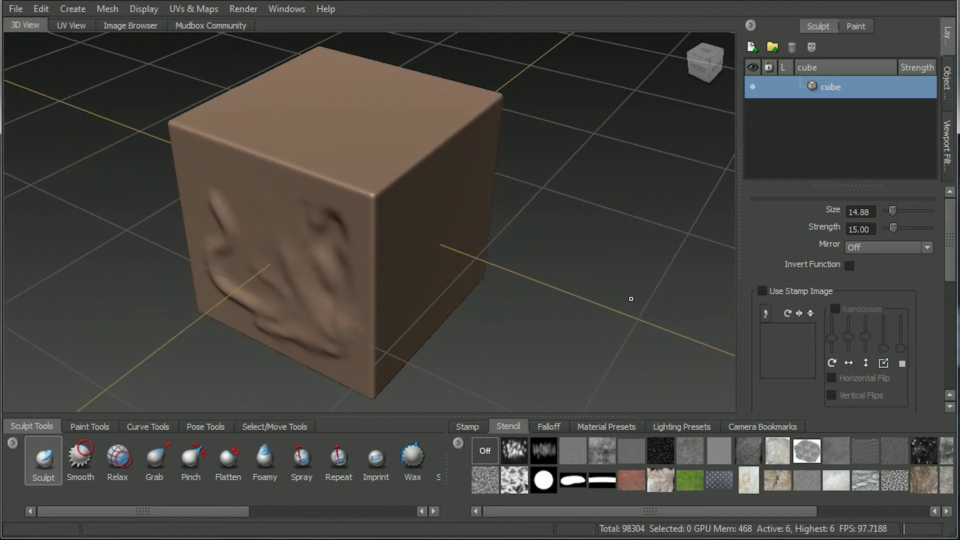
left_click_drag(609, 293, 628, 282, "alt")
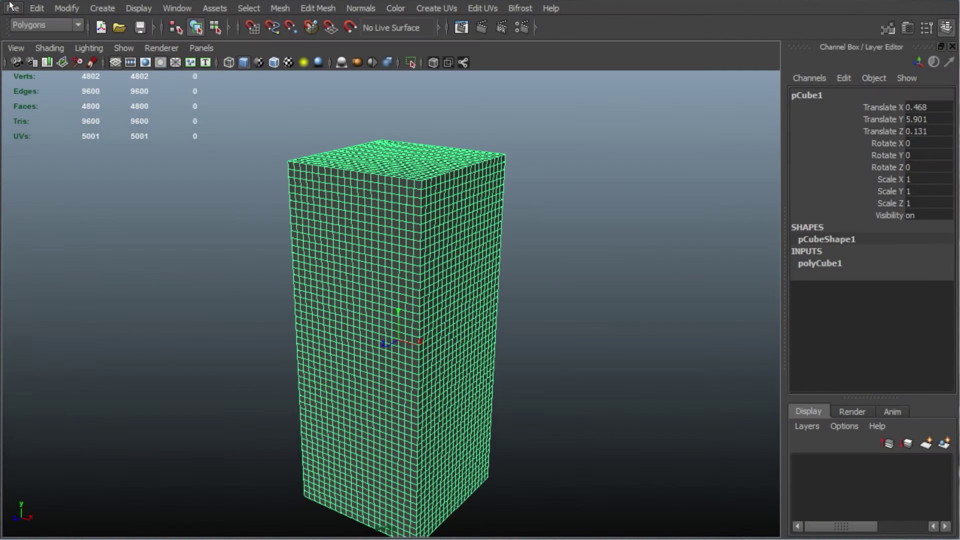
- Send the tall subdivided block from Maya to Mudbox as a new scene
left_click(12, 8)
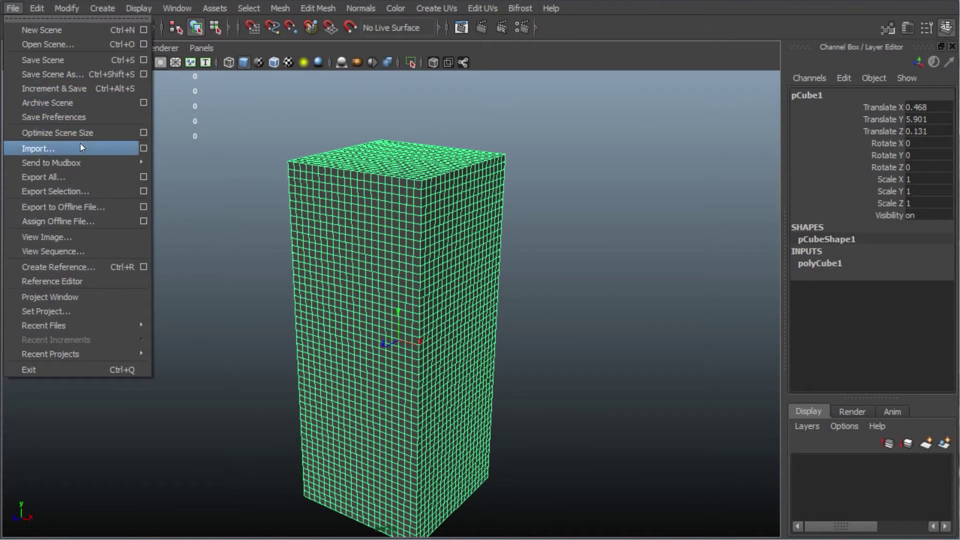
mouse_move(83, 164)
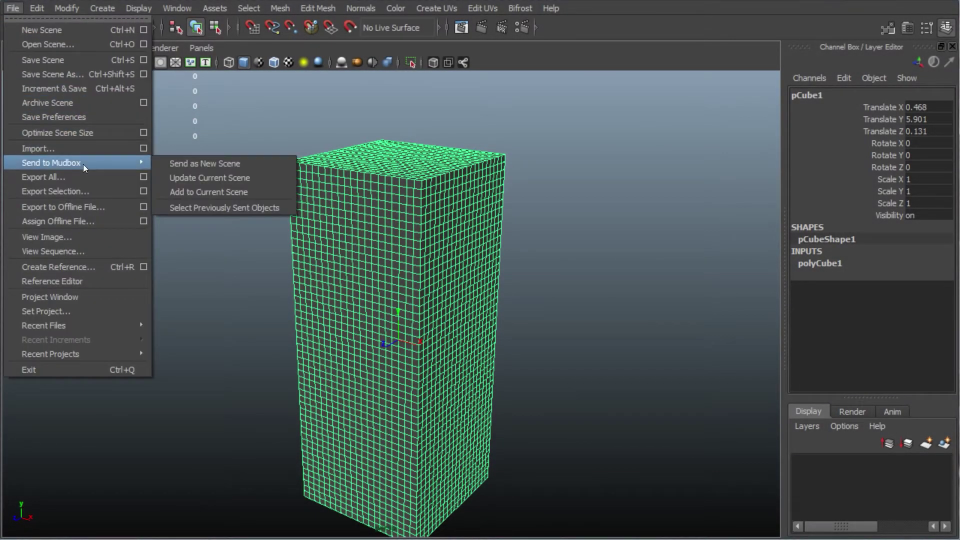
left_click(205, 163)
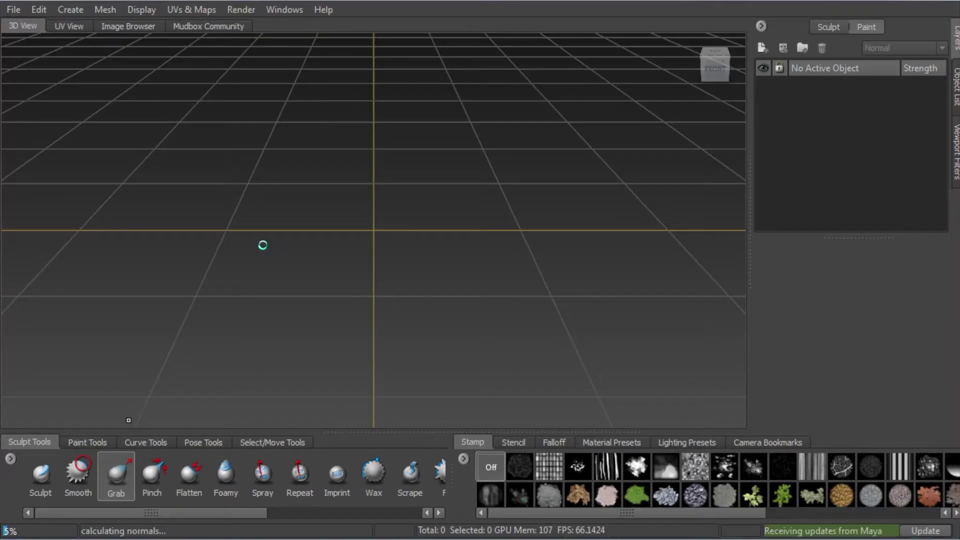
- Subdivide the imported block twice to get a denser mesh for sculpting
left_click_drag(380, 150, 400, 170, "alt")
right_click_drag(400, 170, 491, 298, "alt")
key("shift+d")
key("shift+d")
left_click_drag(594, 268, 461, 173, "alt")
right_click_drag(461, 173, 401, 173, "alt")
left_click_drag(400, 173, 360, 215, "alt")
left_click(117, 474)
left_click_drag(252, 245, 270, 278)
key("ctrl+z")
- Adjust the Grab brush's size and strength for reshaping the tall block
left_click_drag(475, 300, 509, 288, "alt")
right_click_drag(509, 288, 420, 288, "alt")
left_click_drag(421, 289, 342, 279, "alt")
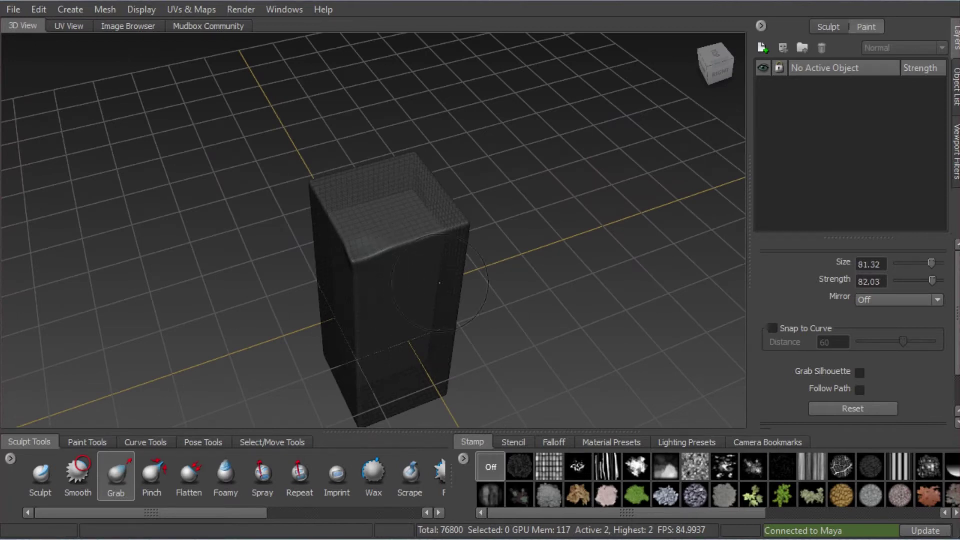
right_click_drag(484, 268, 430, 268, "alt")
left_click_drag(430, 268, 397, 290, "alt")
key("b")
key("m")
left_click_drag(435, 240, 435, 275)
left_click_drag(426, 345, 418, 294, "alt")
- Pull the block's sides and top into an irregular rock form with the Grab brush and set its size to 95.98
left_click_drag(361, 322, 455, 212, "alt")
mouse_move(363, 375)
left_mouse_down()
mouse_move(334, 378)
mouse_move(489, 321)
mouse_move(477, 273)
left_mouse_up()
right_click_drag(446, 167, 448, 128)
left_click_drag(435, 295, 350, 318, "alt")
left_click_drag(372, 189, 376, 365, "alt")
key("b")
left_click_drag(398, 255, 359, 255)
left_click_drag(370, 235, 382, 285, "alt")
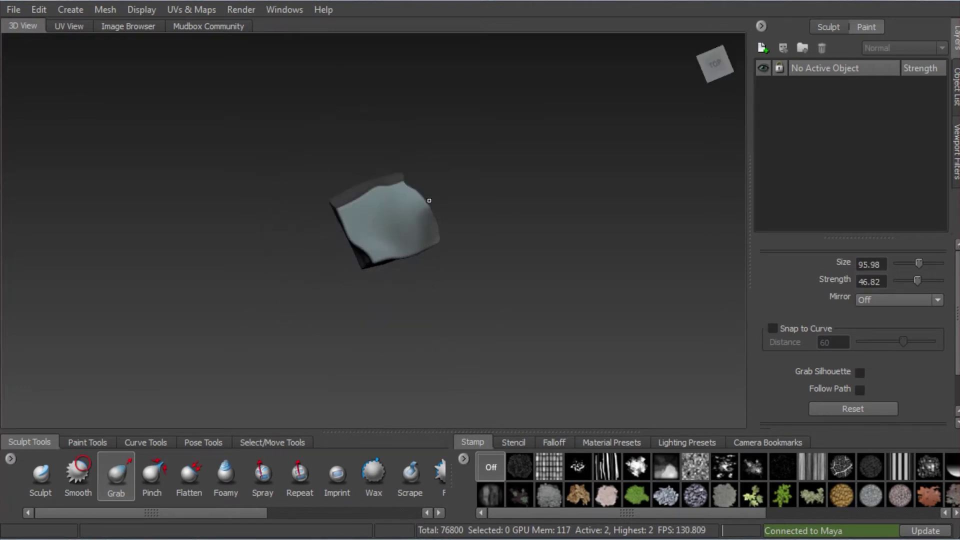
- Select the Scrape brush and adjust its size for working on the rock's surface
left_click_drag(340, 204, 345, 294, "alt")
middle_click_drag(345, 294, 316, 185, "alt")
right_click_drag(316, 185, 376, 345, "alt")
mouse_move(376, 345)
left_mouse_down("alt")
mouse_move(302, 293)
mouse_move(300, 129)
mouse_move(250, 337)
left_mouse_up("alt")
left_click_drag(250, 512, 310, 512)
left_click(304, 478)
mouse_move(420, 280)
left_mouse_down("alt")
mouse_move(422, 246)
mouse_move(400, 247)
left_mouse_up("alt")
key("b")
mouse_move(400, 247)
left_mouse_down("alt")
mouse_move(400, 145)
mouse_move(400, 240)
mouse_move(388, 240)
left_mouse_up("alt")
- Scrape the rock's hard edges and sides down towards its base
left_click_drag(381, 165, 386, 100)
mouse_move(386, 178)
left_mouse_down("alt")
mouse_move(374, 269)
mouse_move(330, 336)
left_mouse_up("alt")
left_click_drag(330, 335, 273, 346)
mouse_move(273, 346)
left_mouse_down("alt")
mouse_move(291, 340)
mouse_move(298, 112)
left_mouse_up("alt")
mouse_move(297, 112)
left_mouse_down("alt")
mouse_move(295, 166)
mouse_move(286, 146)
mouse_move(435, 216)
left_mouse_up("alt")
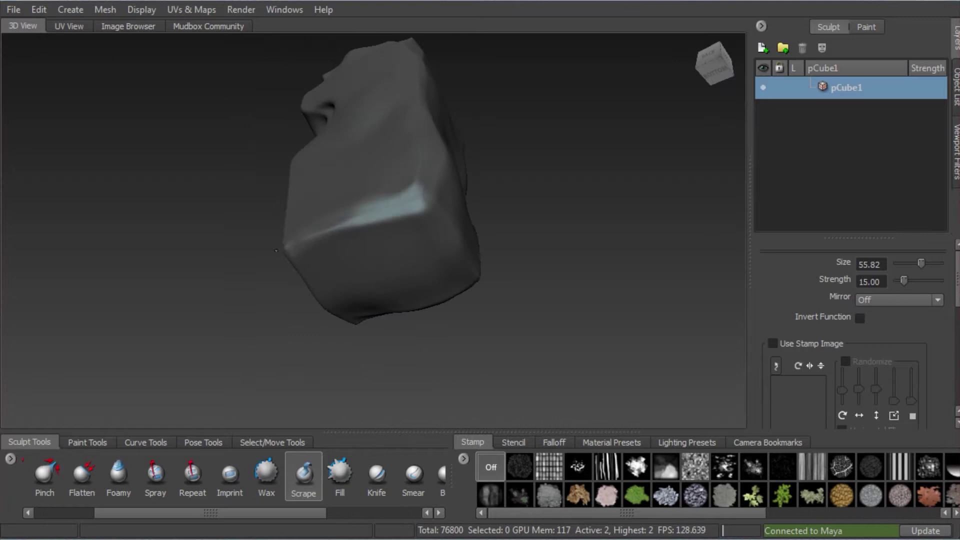
- Soften and rework the rock's edges and sides, adjusting the brush size and strength
mouse_move(270, 248)
left_mouse_down("alt")
mouse_move(200, 295)
mouse_move(150, 350)
left_mouse_up("alt")
key("shift")
mouse_move(350, 373)
left_mouse_down("alt")
mouse_move(241, 376)
mouse_move(242, 325)
left_mouse_up("alt")
left_click_drag(450, 352, 438, 100)
middle_click_drag(441, 108, 366, 250, "alt")
left_click(70, 481)
mouse_move(325, 150)
left_mouse_down("alt")
mouse_move(371, 220)
mouse_move(402, 184)
mouse_move(348, 99)
mouse_move(397, 330)
mouse_move(548, 251)
mouse_move(521, 252)
left_mouse_up("alt")
left_click_drag(392, 257, 401, 185, "alt")
key("b")
mouse_move(397, 240)
left_mouse_down()
mouse_move(380, 230)
mouse_move(333, 266)
mouse_move(381, 222)
mouse_move(360, 193)
mouse_move(375, 195)
left_mouse_up()
key("m")
- Shape dents and bumps along the rock's sides with the Grab brush at size 36.67 and strength 88.55
left_click(116, 475)
key("b")
middle_click_drag(375, 195, 310, 190, "alt")
right_click_drag(310, 190, 345, 190, "alt")
left_click_drag(300, 120, 294, 100)
left_click_drag(291, 204, 274, 197)
mouse_move(178, 240)
left_mouse_down()
mouse_move(172, 221)
mouse_move(200, 218)
left_mouse_up()
key("b")
left_click_drag(268, 311, 288, 306, "alt")
mouse_move(195, 210)
left_mouse_down()
mouse_move(191, 192)
mouse_move(320, 205)
left_mouse_up()
right_click_drag(350, 205, 307, 194, "alt")
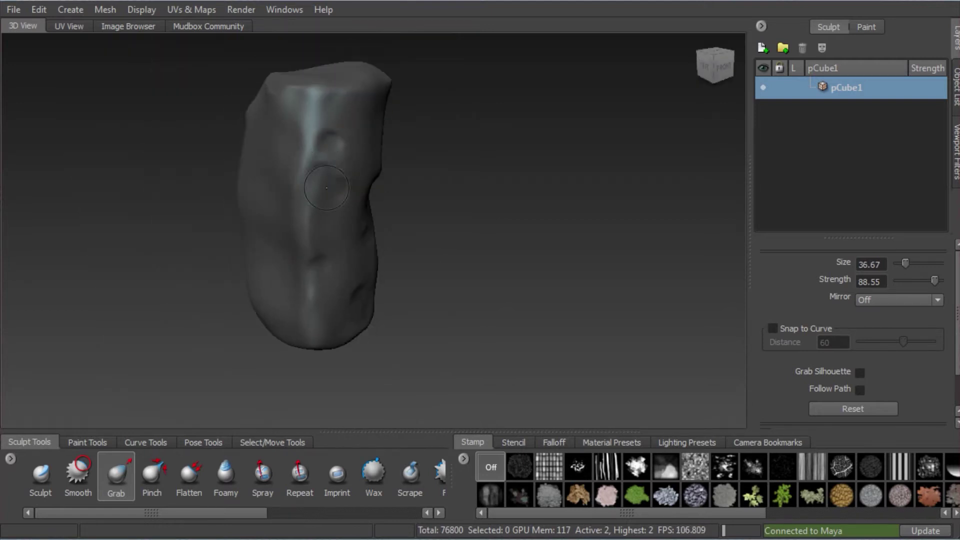
- Enlarge the Grab brush to size 120.34 and reshape the top of the rock
mouse_move(306, 195)
left_mouse_down("alt")
mouse_move(325, 233)
mouse_move(350, 225)
mouse_move(297, 136)
mouse_move(480, 280)
mouse_move(390, 265)
left_mouse_up("alt")
key("b")
key("shift")
key("b")
mouse_move(365, 60)
left_mouse_down()
mouse_move(395, 60)
mouse_move(380, 82)
mouse_move(323, 103)
left_mouse_up()
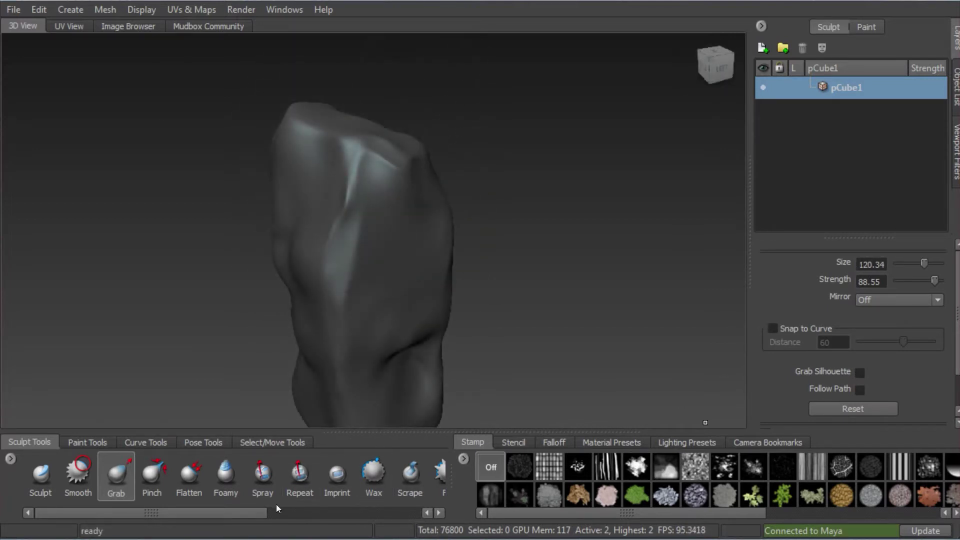
- Select the Scrape brush and enable its Use Stamp Image option
mouse_move(251, 513)
left_mouse_down()
mouse_move(399, 520)
mouse_move(370, 516)
left_mouse_up()
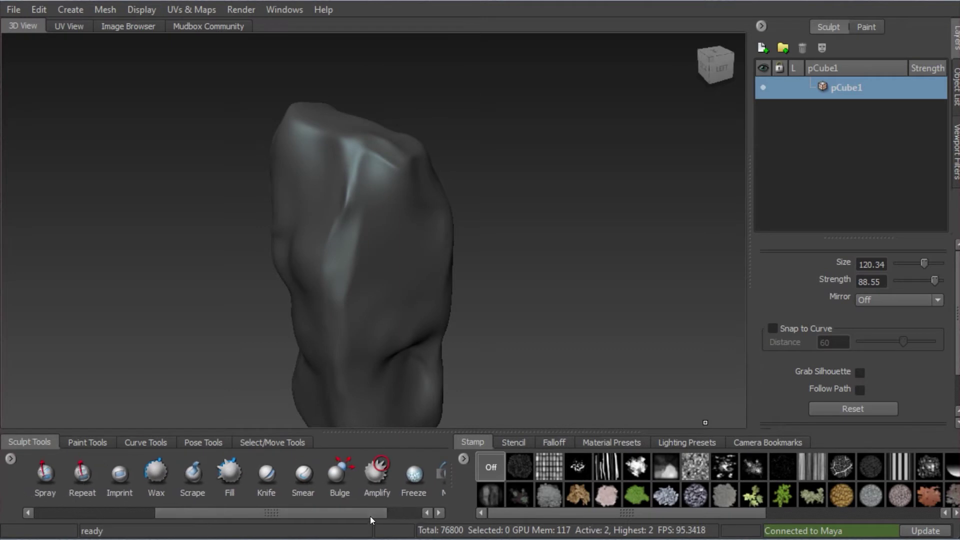
left_click(193, 476)
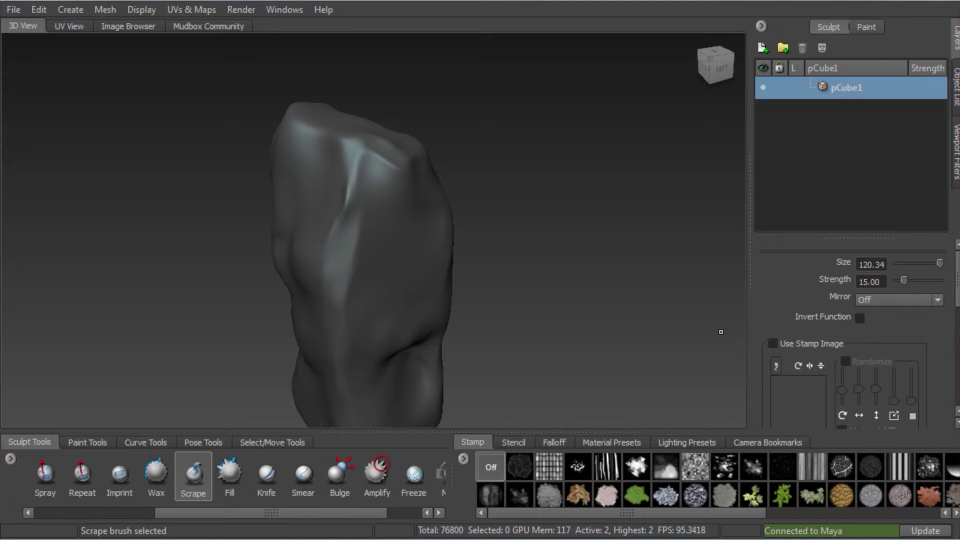
left_click_drag(959, 332, 956, 332)
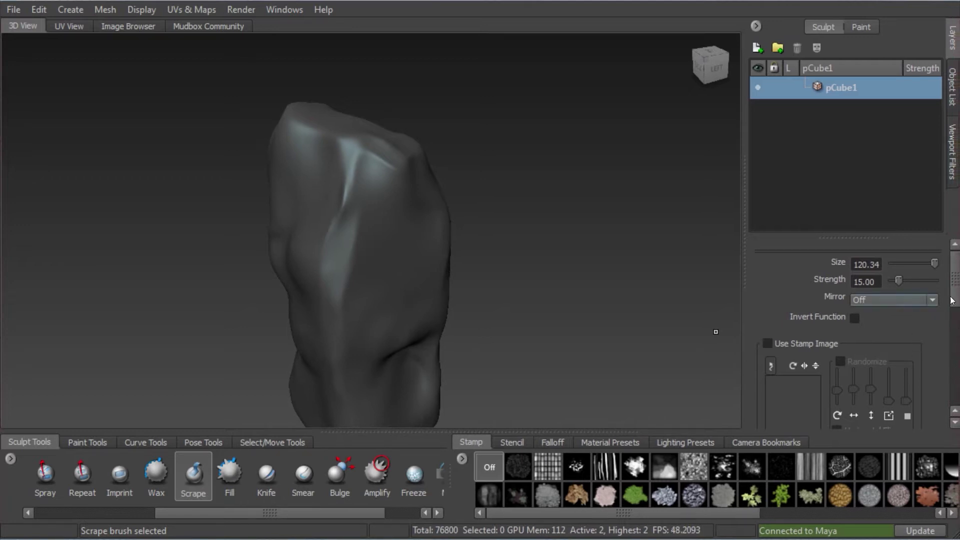
left_click_drag(955, 298, 956, 311)
left_click(768, 306)
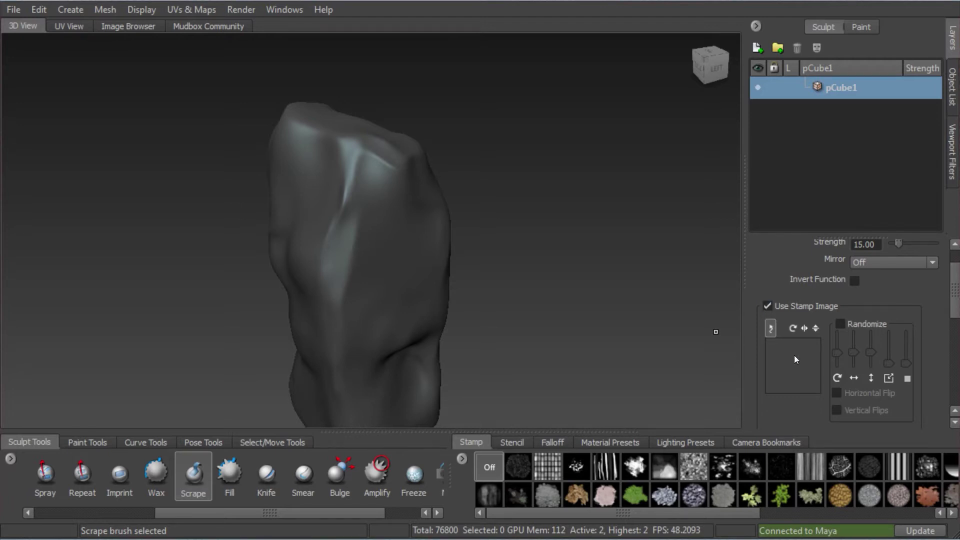
- Assign the cloudy grey stamp image to the Scrape brush and enable its Randomize option
left_click(663, 470)
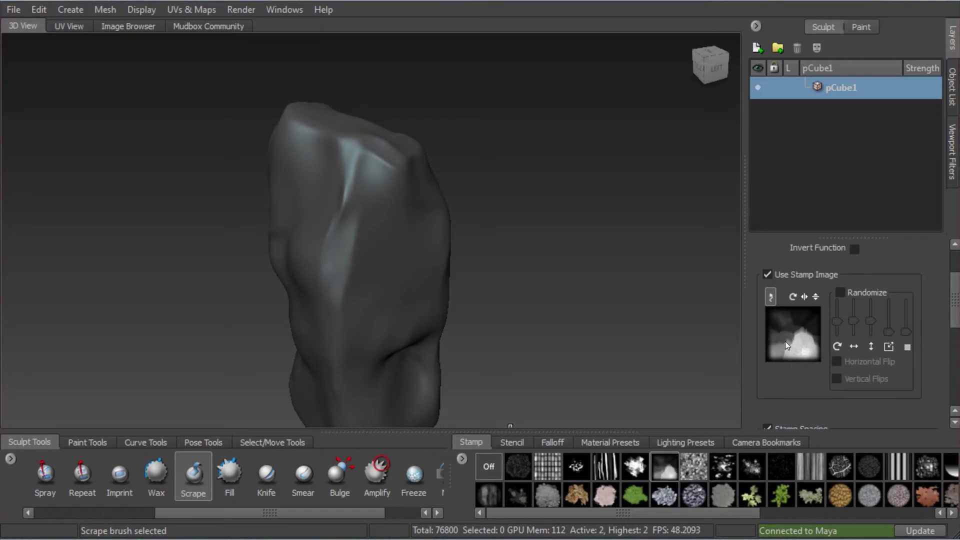
left_click(843, 292)
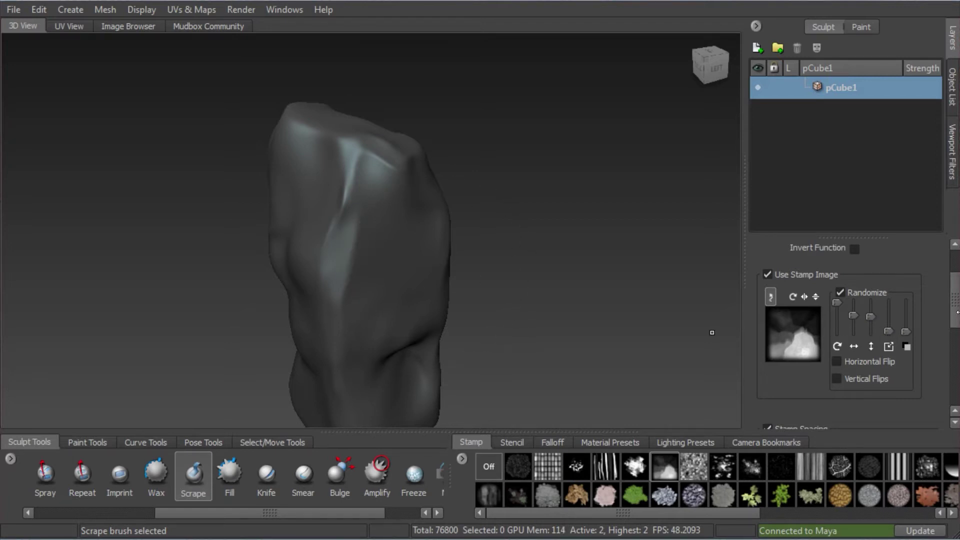
scroll(794, 306, "down", 5)
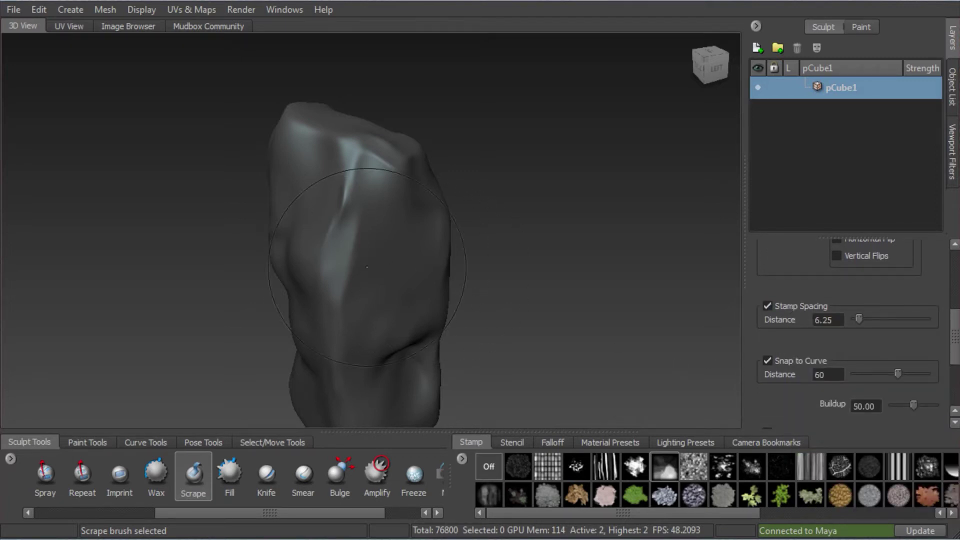
- Disable Snap to Curve for the Scrape brush and raise its Buildup to 100
left_click(770, 362)
scroll(954, 336, "down", 5)
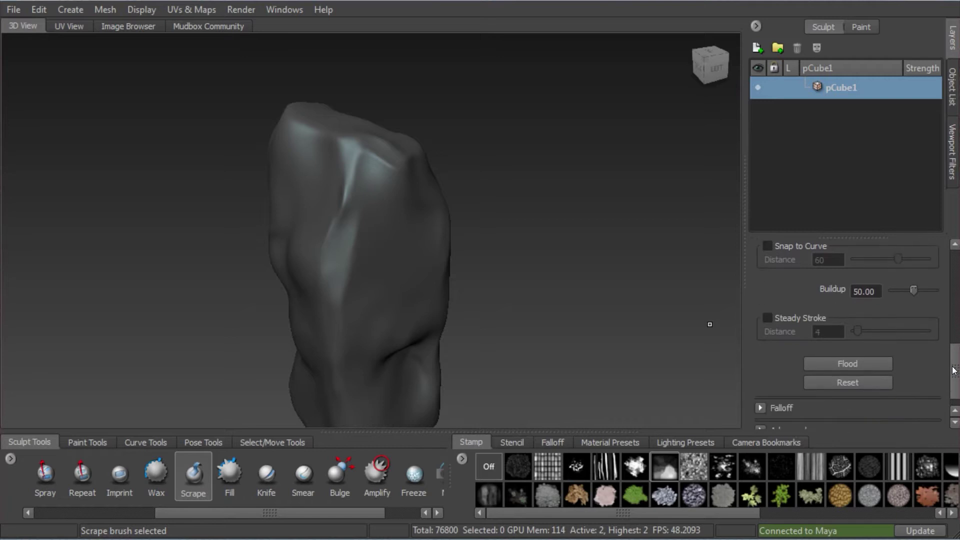
left_click_drag(917, 306, 943, 303)
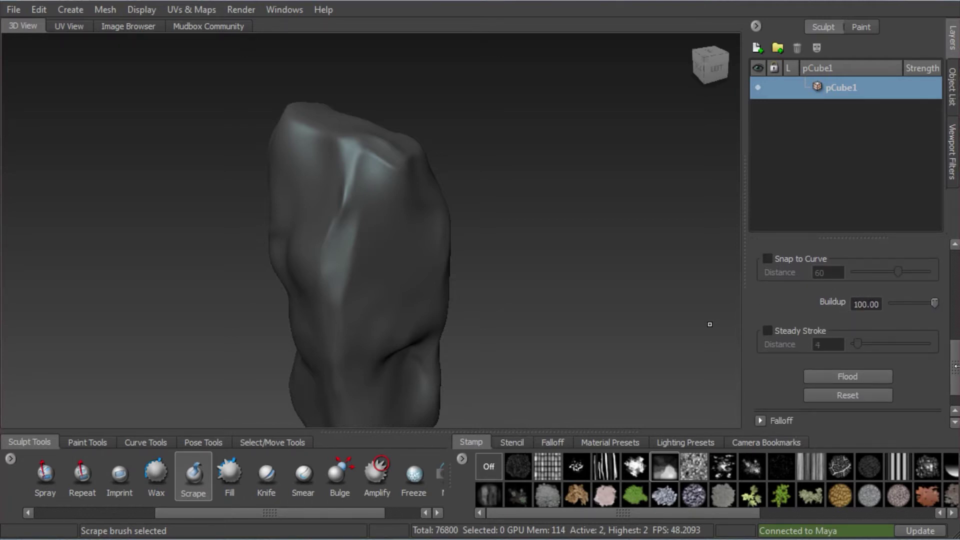
left_click_drag(957, 370, 957, 384)
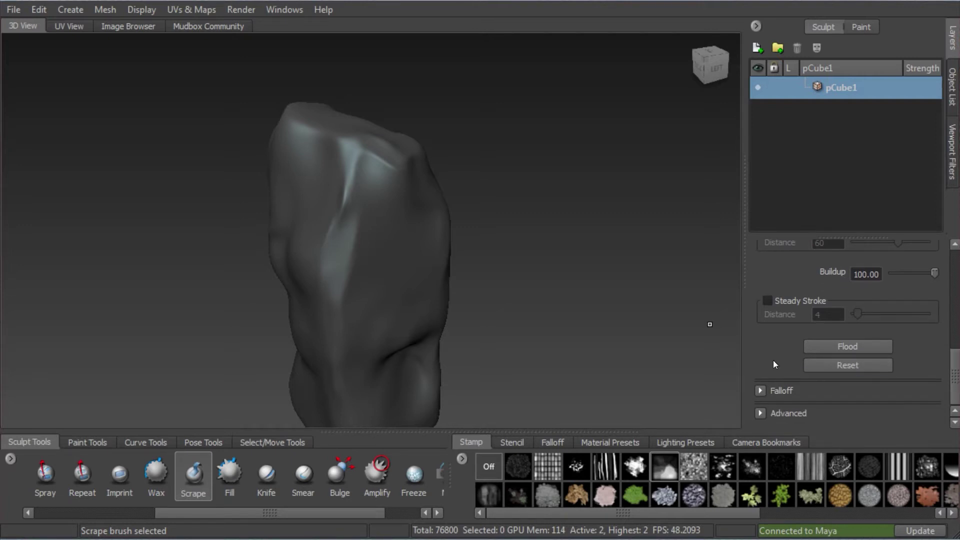
- Steepen the Scrape brush's falloff curve and set its Direction to Camera
left_click(761, 390)
scroll(793, 387, "down", 2)
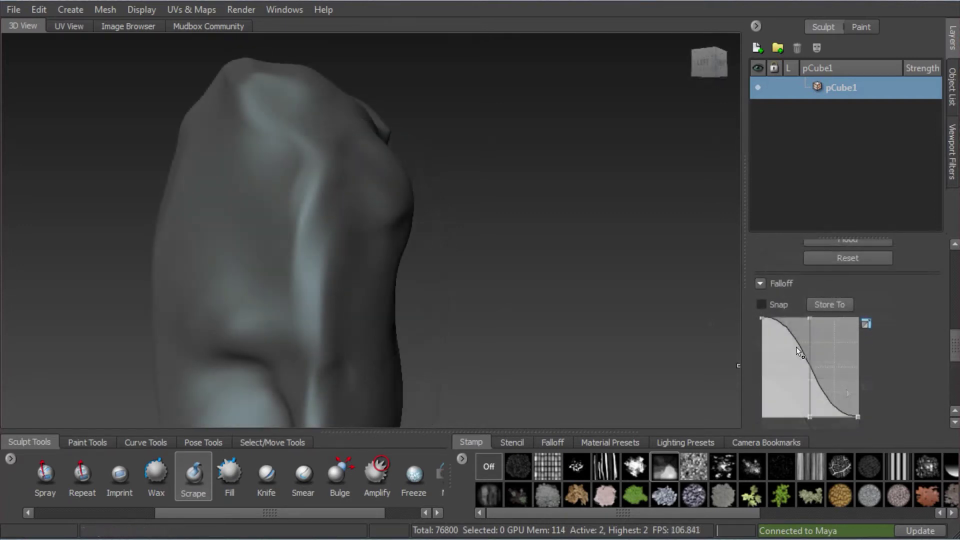
left_click_drag(796, 347, 800, 346)
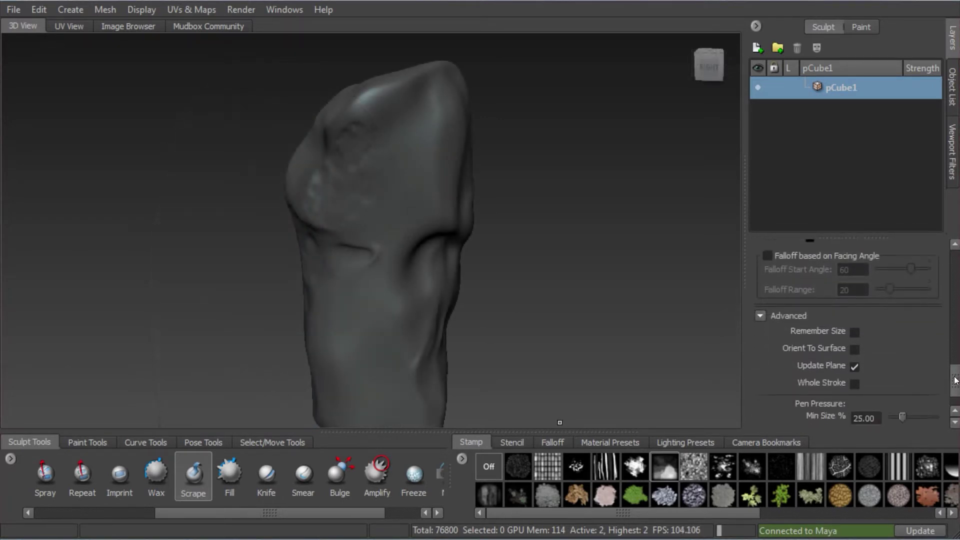
left_click_drag(956, 382, 956, 400)
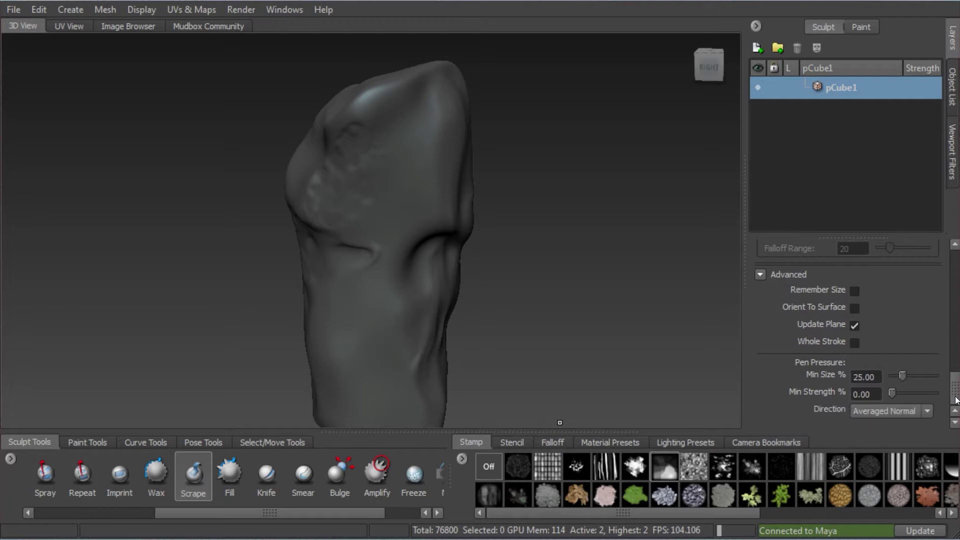
left_click(925, 411)
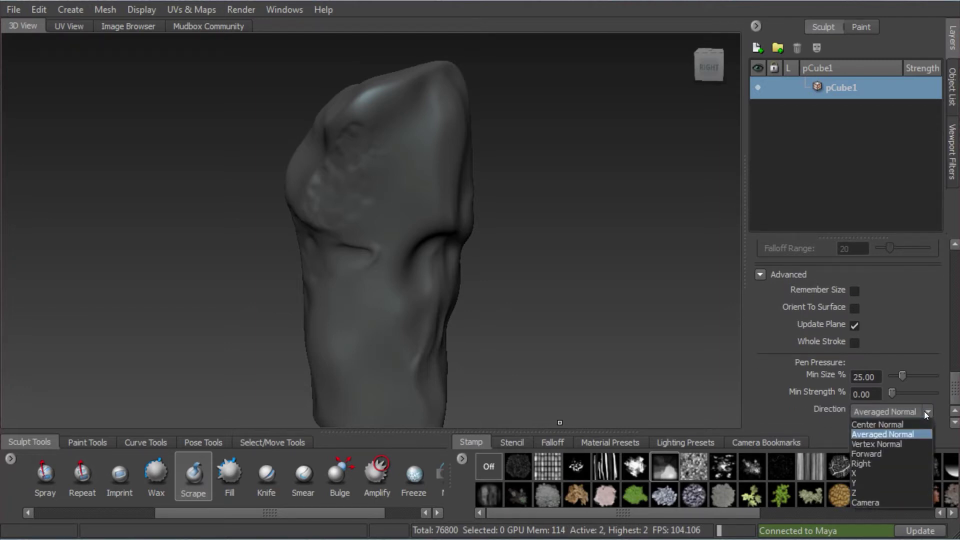
left_click(864, 501)
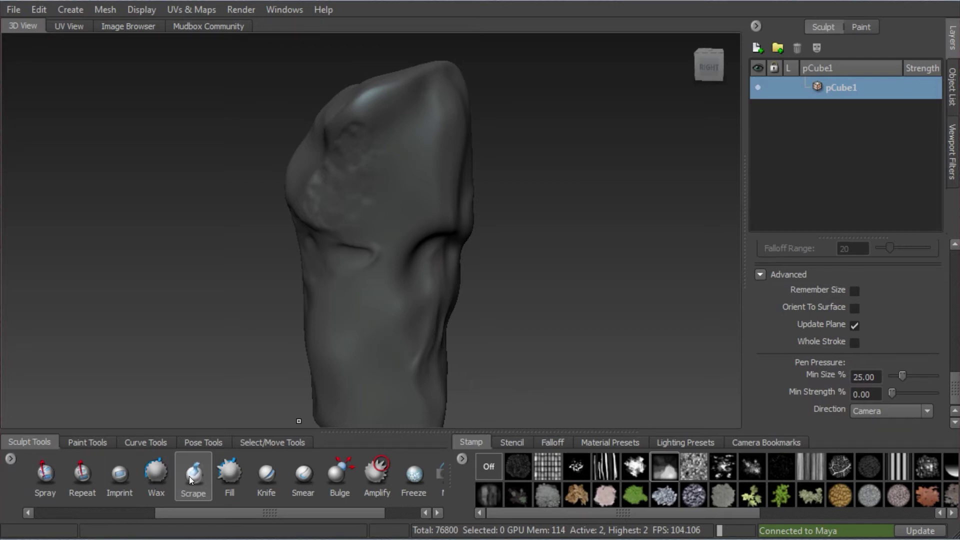
- Save the customized Scrape brush as a new sculpt tool named Scrape Hard
scroll(192, 475, "up", 3)
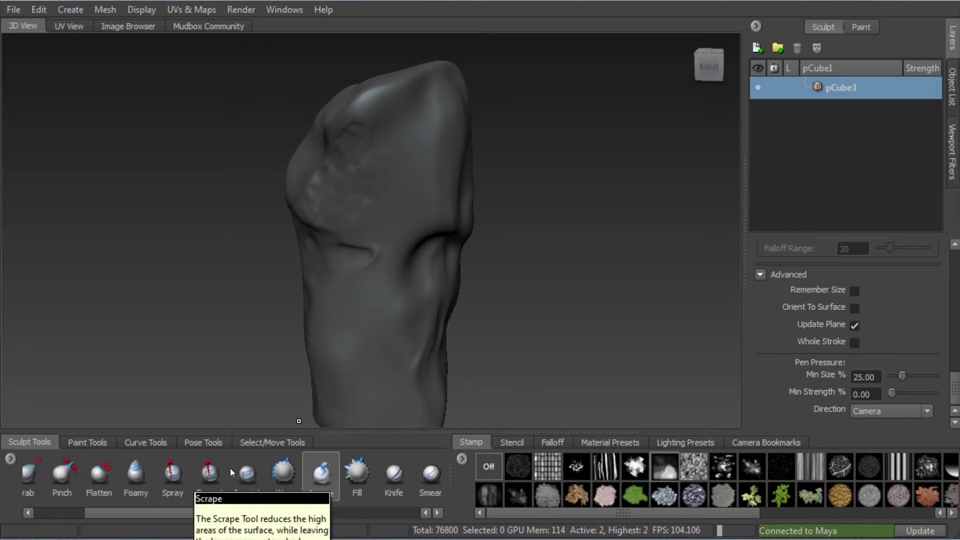
left_click(9, 459)
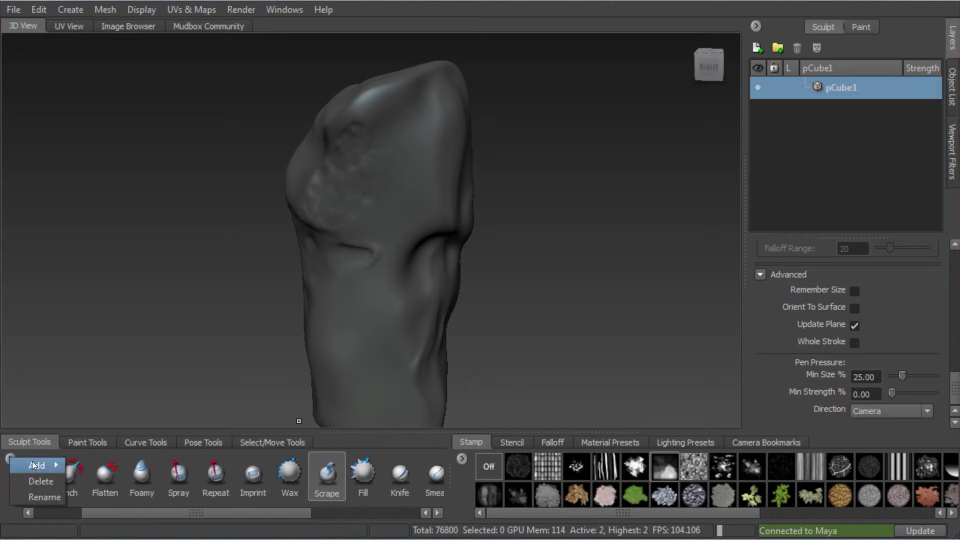
mouse_move(40, 462)
left_click(298, 421)
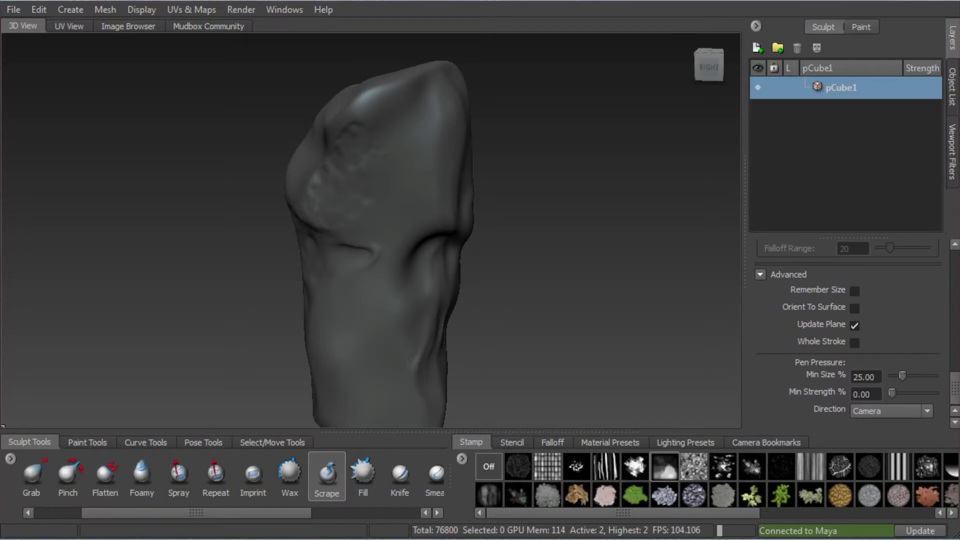
left_click(12, 459)
mouse_move(50, 461)
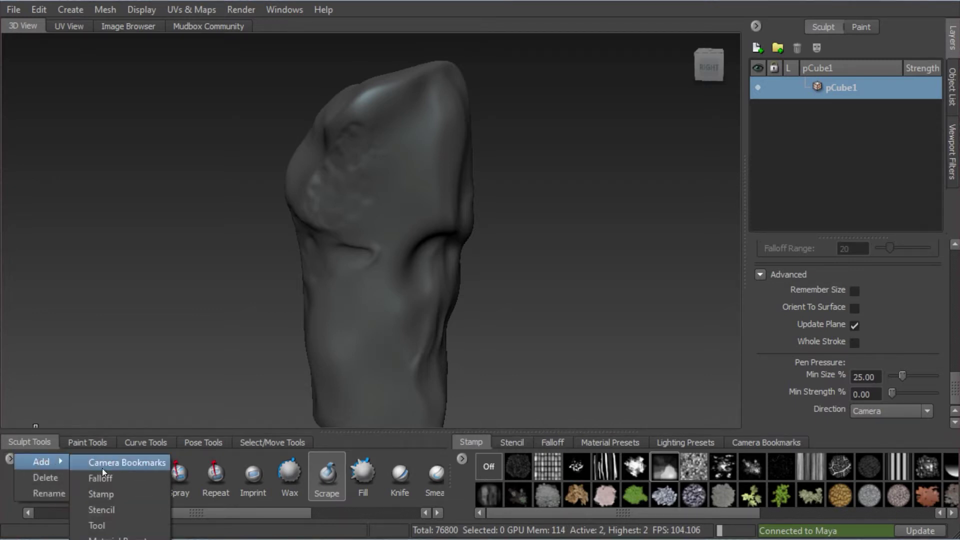
left_click(97, 525)
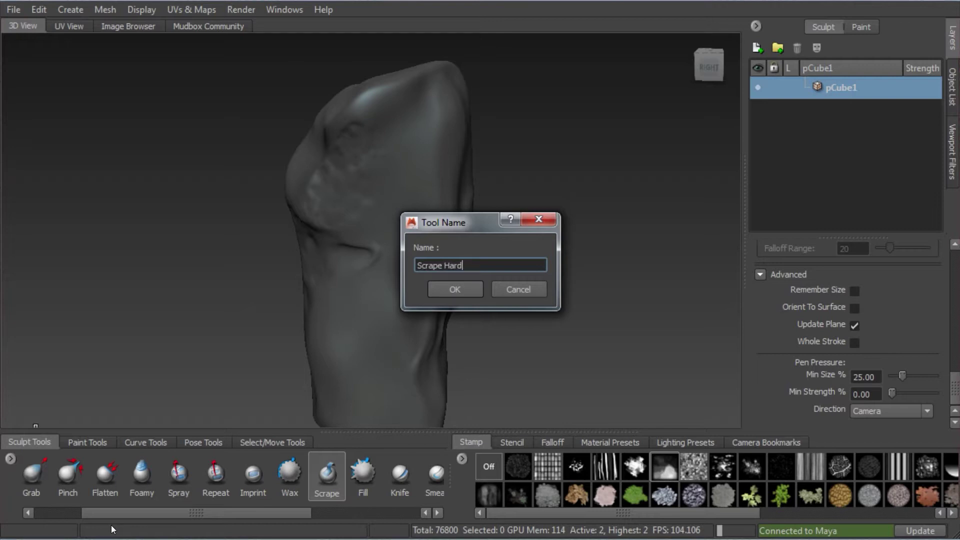
left_click(454, 291)
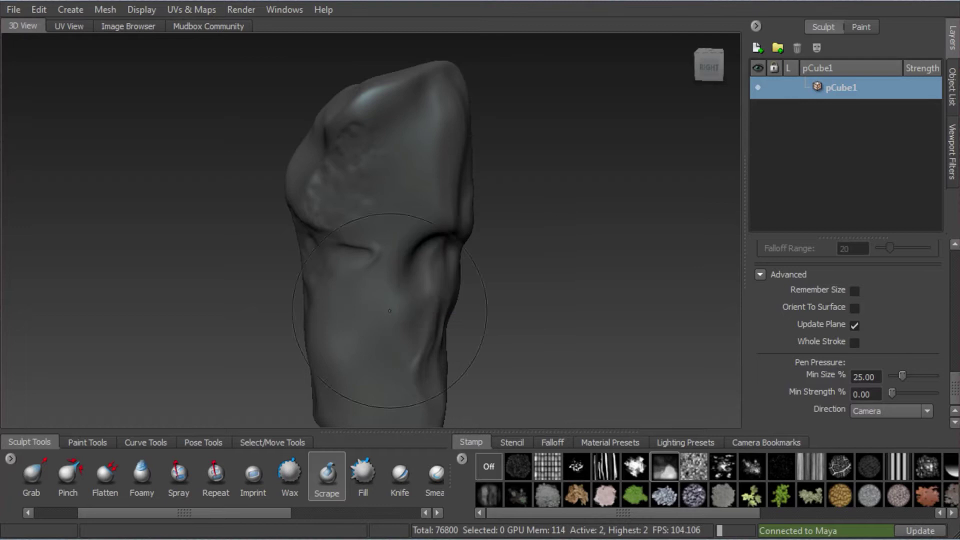
- Select the Scrape Hard brush and set its Stamp Spacing distance to 15
left_click_drag(270, 509, 413, 520)
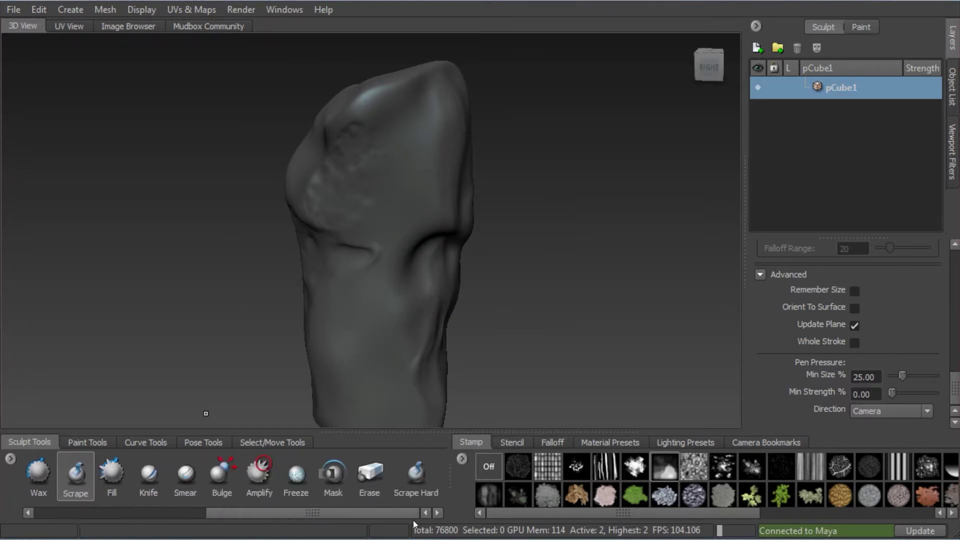
left_click(417, 486)
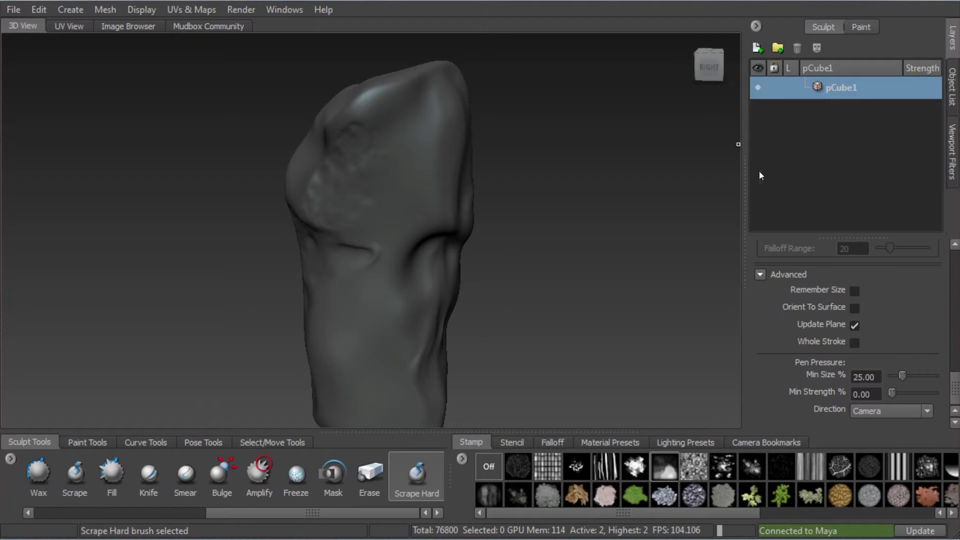
mouse_move(521, 280)
left_mouse_down("alt")
mouse_move(457, 220)
mouse_move(636, 424)
left_mouse_up("alt")
left_click_drag(955, 386, 957, 302)
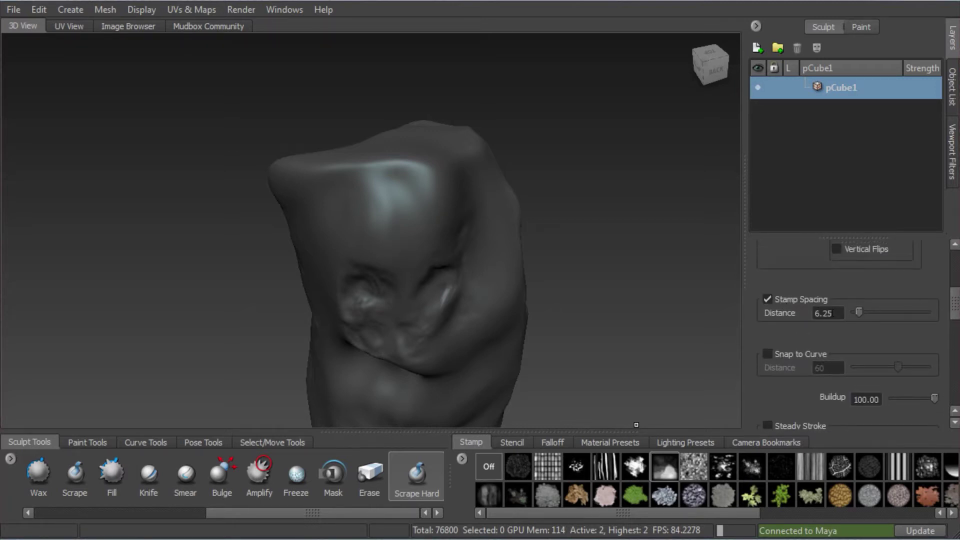
left_click(800, 313)
type("15")
key("Return")
- Undo a test scrape near the rock's top and apply the smooth S-shaped falloff preset to Scrape Hard
mouse_move(359, 220)
left_mouse_down()
mouse_move(375, 205)
mouse_move(315, 193)
left_mouse_up()
key("ctrl+z")
left_click_drag(594, 328, 631, 306, "alt")
left_click_drag(954, 308, 954, 352)
left_click(559, 443)
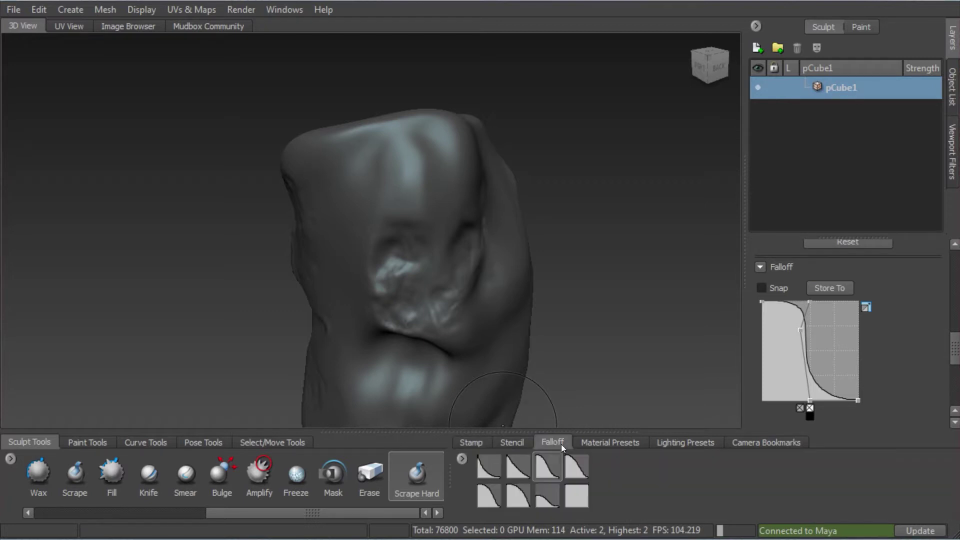
left_click(549, 466)
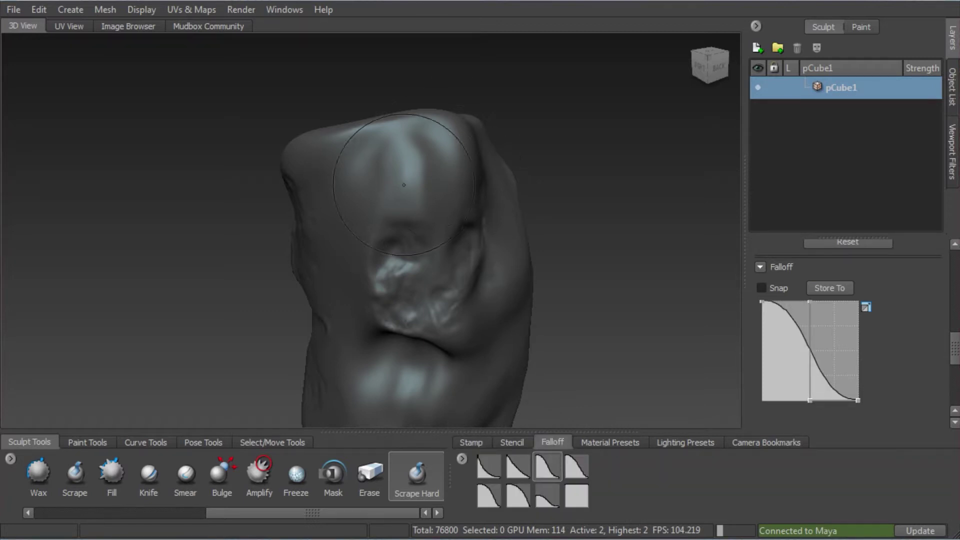
- Test a scrape stroke near the rock's top and subdivide the mesh to level 3
left_click_drag(401, 134, 413, 169)
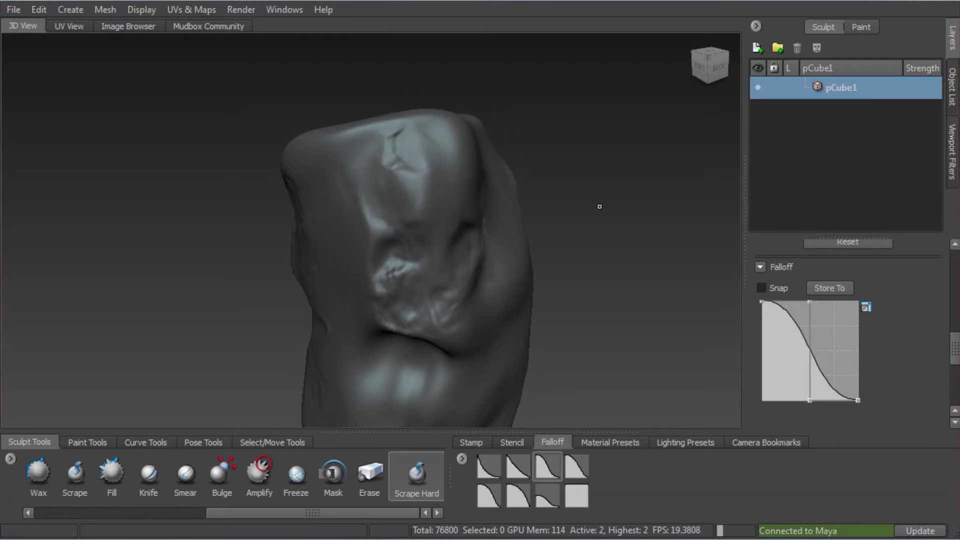
mouse_move(604, 290)
left_mouse_down("alt")
mouse_move(587, 287)
mouse_move(623, 332)
left_mouse_up("alt")
key("shift+d")
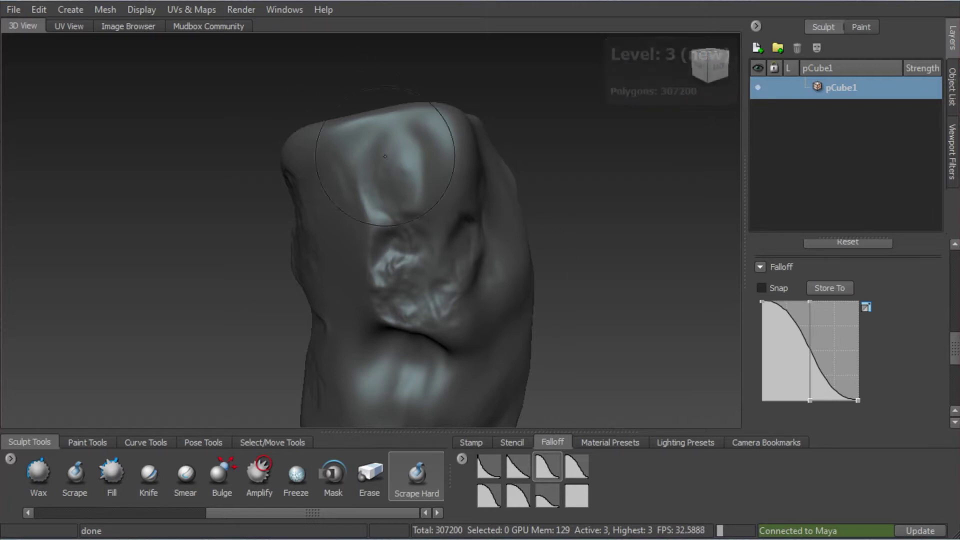
- Scrape craggy cracks and ridges into the upper back and right side of the rock with Scrape Hard
mouse_move(411, 203)
left_mouse_down()
mouse_move(386, 163)
mouse_move(418, 165)
mouse_move(433, 214)
left_mouse_up()
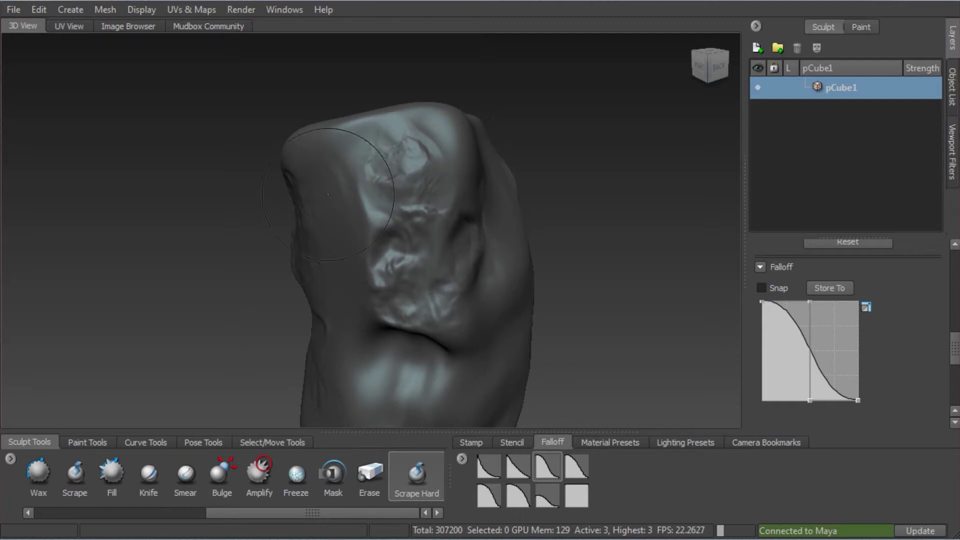
mouse_move(392, 200)
left_mouse_down("alt")
mouse_move(486, 194)
mouse_move(380, 250)
mouse_move(430, 270)
mouse_move(470, 235)
mouse_move(399, 282)
mouse_move(435, 268)
mouse_move(390, 245)
mouse_move(435, 258)
mouse_move(350, 235)
left_mouse_up("alt")
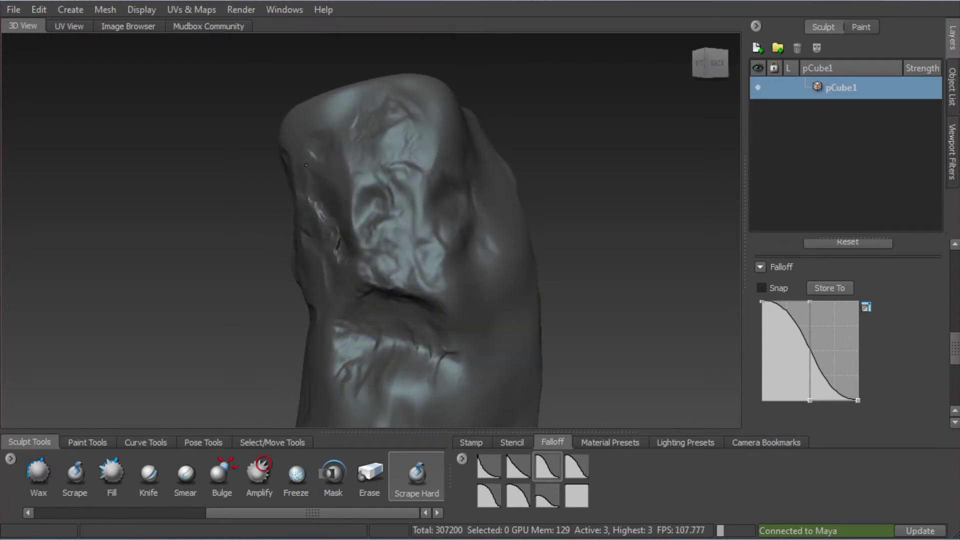
left_click_drag(340, 190, 415, 265, "alt")
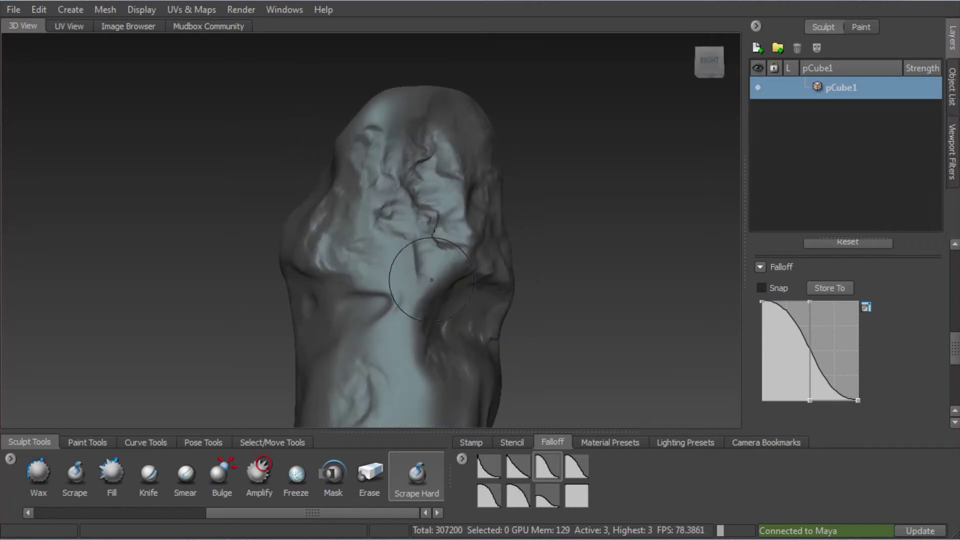
right_click_drag(428, 281, 389, 260, "alt")
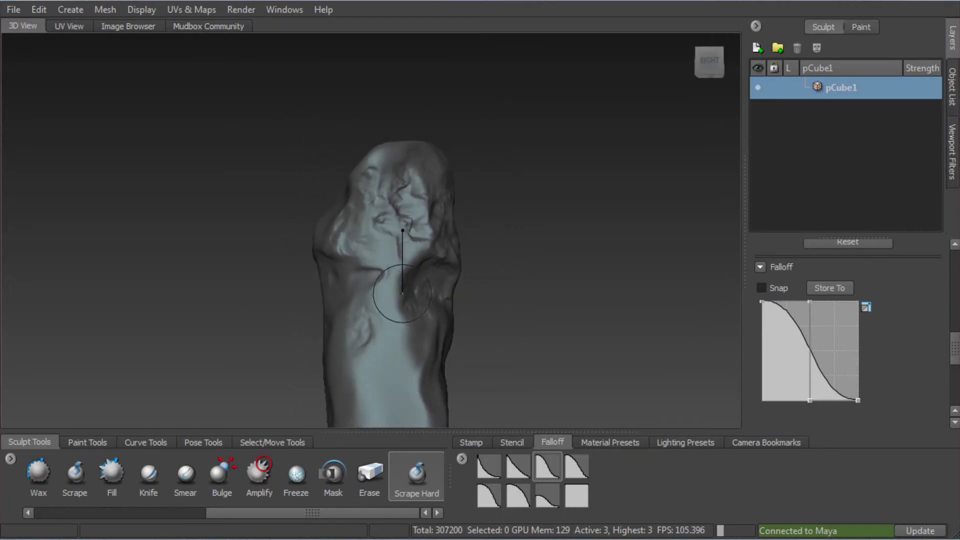
left_click_drag(403, 294, 468, 295)
mouse_move(393, 335)
left_mouse_down()
mouse_move(368, 377)
mouse_move(415, 410)
left_mouse_up()
- Resize the Scrape Hard brush and chisel rough detail around the rock's other sides and lower part
left_click_drag(499, 317, 430, 307, "alt")
right_click_drag(429, 308, 390, 275, "alt")
mouse_move(390, 276)
left_mouse_down("alt")
mouse_move(458, 268)
mouse_move(434, 297)
mouse_move(351, 306)
left_mouse_up("alt")
key("b")
left_click_drag(400, 350, 369, 338, "alt")
mouse_move(369, 287)
left_mouse_down("alt")
mouse_move(418, 375)
mouse_move(481, 337)
left_mouse_up("alt")
left_click_drag(324, 318, 525, 344, "alt")
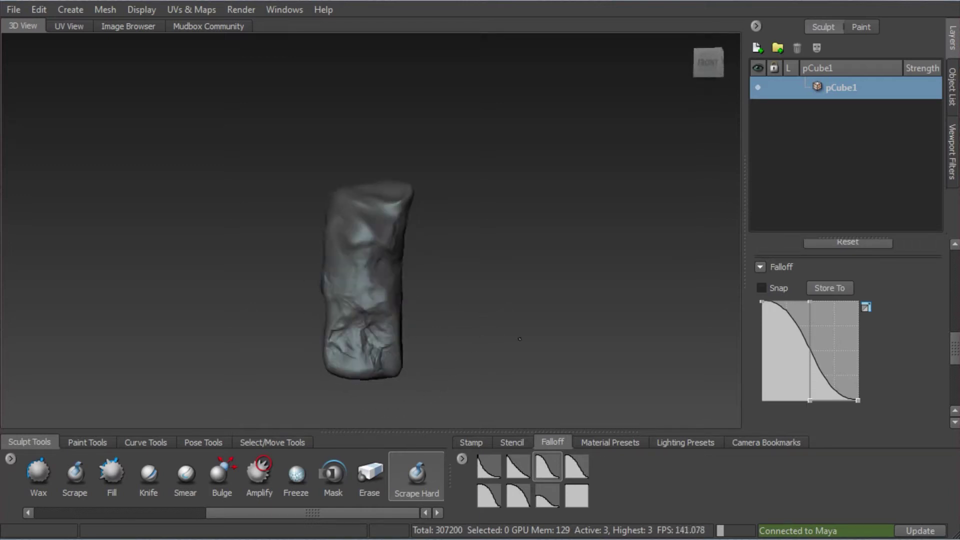
mouse_move(308, 228)
left_mouse_down("alt")
mouse_move(350, 280)
mouse_move(368, 213)
mouse_move(405, 205)
mouse_move(454, 216)
mouse_move(440, 240)
left_mouse_up("alt")
mouse_move(353, 176)
left_mouse_down()
mouse_move(352, 192)
mouse_move(421, 213)
left_mouse_up()
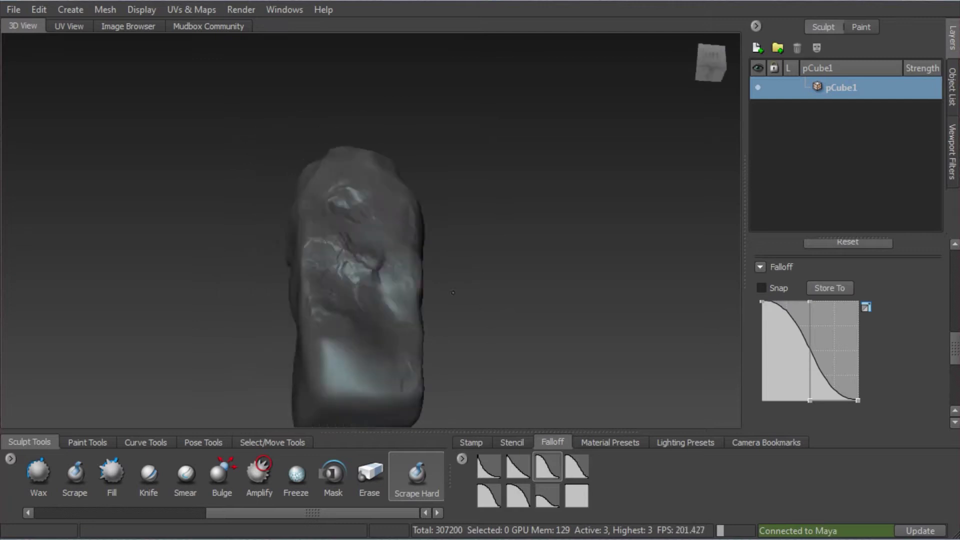
- Scrape rough ledges and dents into the rock's base and underside
mouse_move(461, 277)
left_mouse_down("alt")
mouse_move(314, 191)
mouse_move(356, 197)
mouse_move(377, 222)
left_mouse_up("alt")
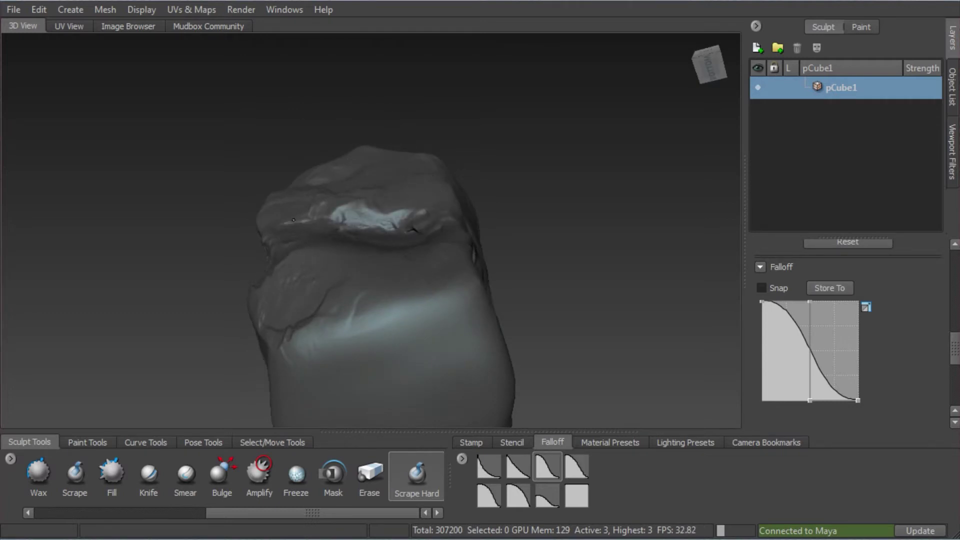
mouse_move(299, 221)
left_mouse_down("alt")
mouse_move(438, 196)
mouse_move(364, 146)
mouse_move(381, 163)
mouse_move(453, 138)
mouse_move(491, 297)
mouse_move(335, 189)
mouse_move(291, 251)
left_mouse_up("alt")
right_click_drag(291, 251, 276, 240, "alt")
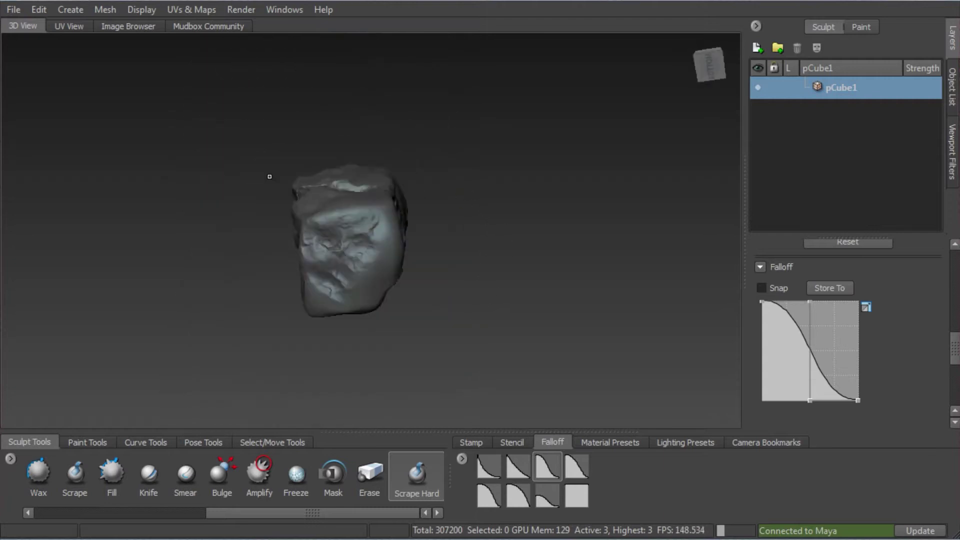
mouse_move(329, 260)
left_mouse_down("alt")
mouse_move(490, 225)
mouse_move(460, 240)
left_mouse_up("alt")
right_click_drag(460, 240, 480, 235, "alt")
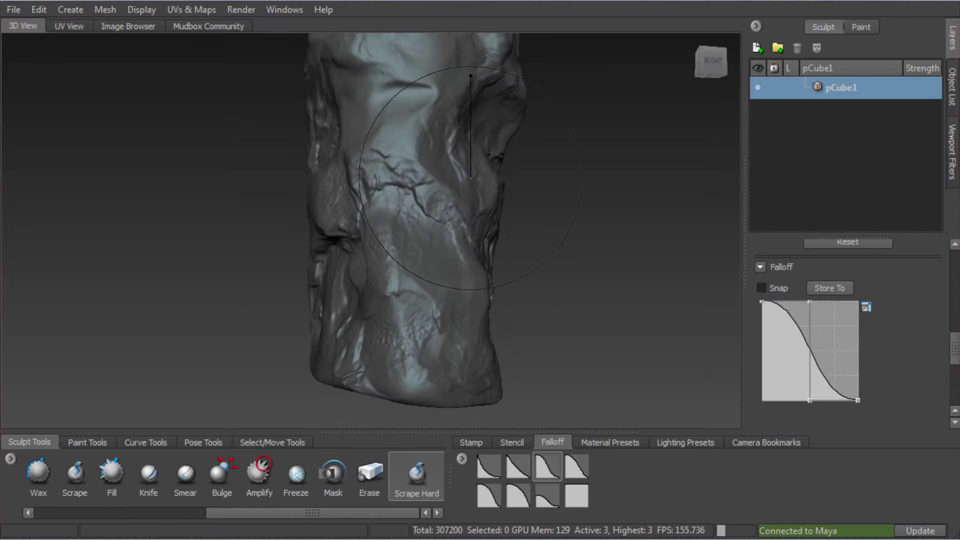
- Carve further cracks and ridges across the rock's front, remaining sides and top with Scrape Hard
left_click_drag(480, 235, 365, 167, "alt")
right_click_drag(365, 167, 325, 135, "alt")
middle_click_drag(325, 136, 295, 185, "alt")
right_click_drag(295, 185, 320, 170, "alt")
left_click_drag(320, 170, 335, 198, "alt")
left_click_drag(330, 142, 330, 380, "alt")
right_click_drag(330, 379, 418, 262, "alt")
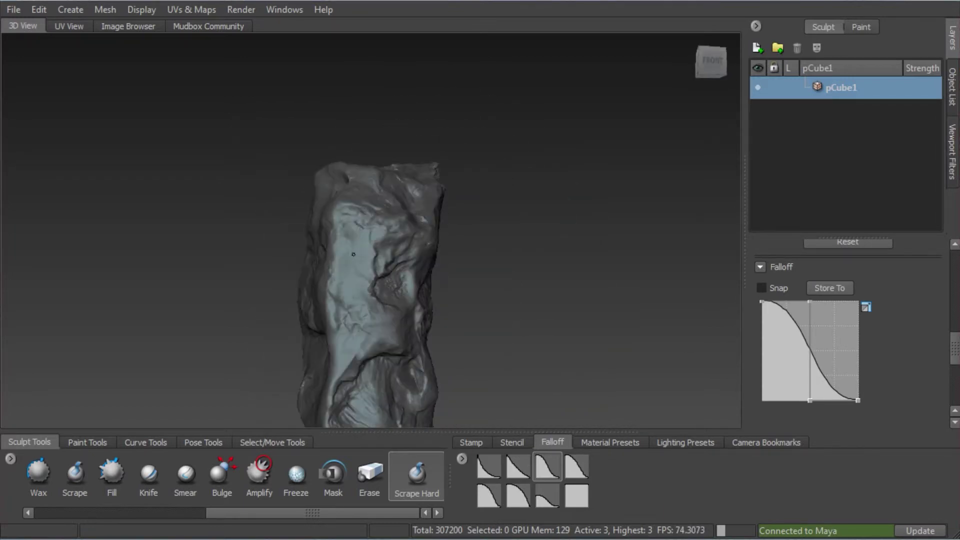
left_click_drag(348, 269, 332, 339, "alt")
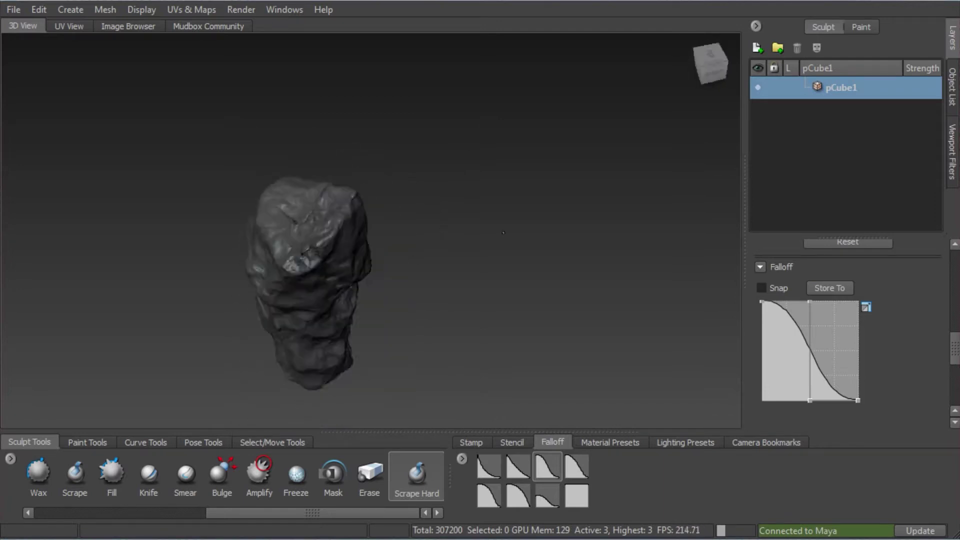
- Carve a jagged crack along the ledge on the rock's left side with the stamped Sculpt brush at size 14.24
right_click_drag(234, 250, 280, 235, "alt")
left_click_drag(280, 235, 400, 272, "alt")
right_click_drag(400, 272, 412, 297, "alt")
left_click_drag(412, 298, 425, 206, "alt")
left_click_drag(477, 247, 456, 228, "alt")
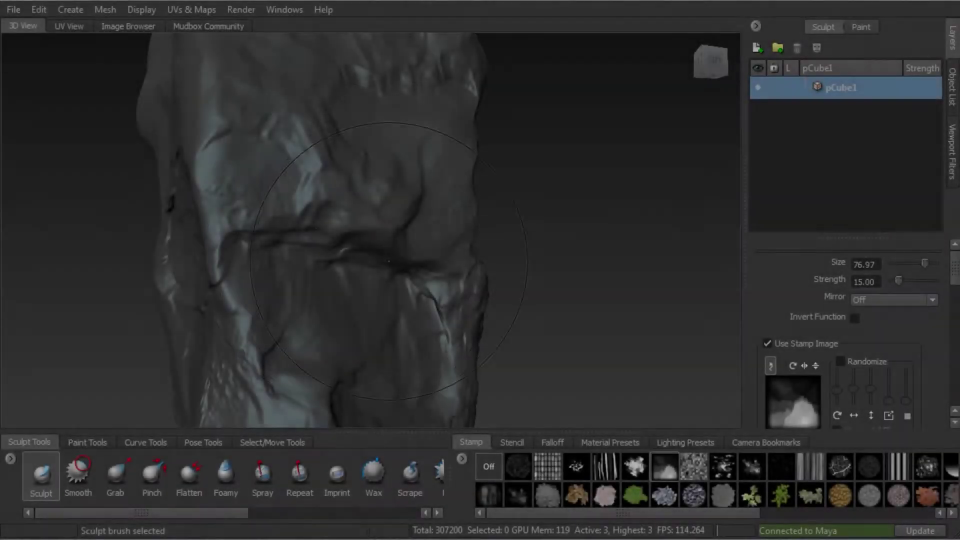
key("b")
left_click_drag(389, 261, 338, 261)
mouse_move(385, 272)
left_mouse_down("alt")
mouse_move(368, 250)
mouse_move(293, 225)
left_mouse_up("alt")
right_click_drag(280, 266, 312, 287, "alt")
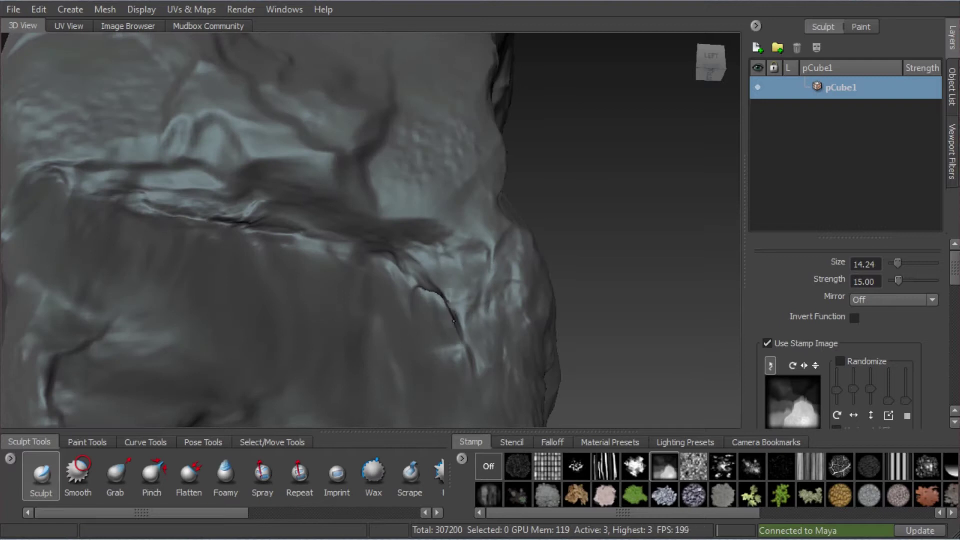
left_click_drag(467, 340, 419, 286)
left_click_drag(322, 275, 320, 300, "alt")
left_click_drag(260, 255, 125, 244)
mouse_move(320, 300)
right_mouse_down("alt")
mouse_move(452, 269)
mouse_move(232, 237)
right_mouse_up("alt")
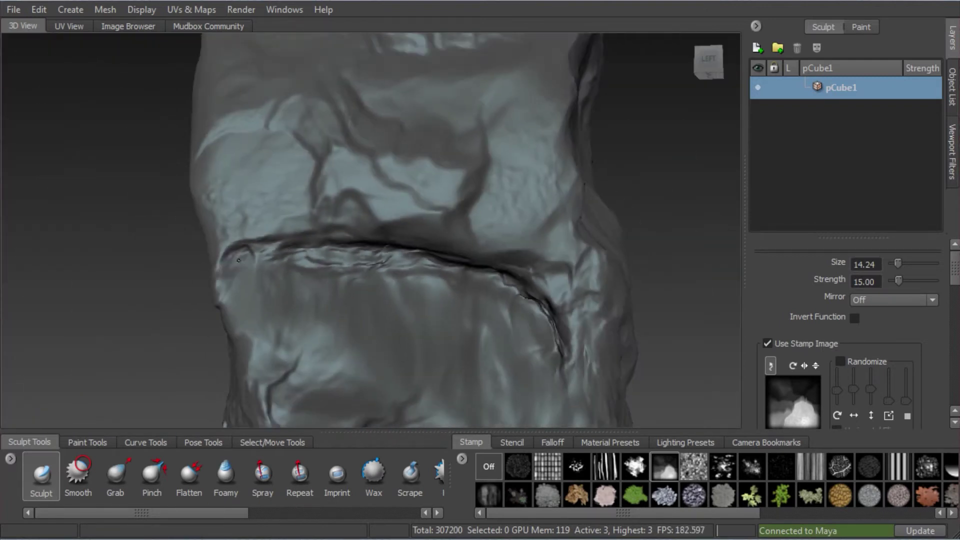
- Deepen the left-side ledge crack from end to end and continue it down the adjoining edge
mouse_move(218, 276)
left_mouse_down()
mouse_move(295, 250)
mouse_move(410, 272)
mouse_move(420, 242)
left_mouse_up()
mouse_move(345, 230)
left_mouse_down()
mouse_move(478, 278)
mouse_move(567, 345)
left_mouse_up()
right_click_drag(568, 345, 470, 303, "alt")
left_click_drag(470, 302, 405, 288, "alt")
left_click_drag(405, 288, 411, 319)
middle_click_drag(411, 318, 395, 253, "alt")
right_click_drag(396, 252, 495, 280, "alt")
- Carve further cracks into the upper part of the rock's left side, above the long ledge crack
left_click_drag(420, 185, 450, 295)
mouse_move(450, 295)
left_mouse_down("alt")
mouse_move(395, 270)
mouse_move(353, 220)
left_mouse_up("alt")
mouse_move(352, 220)
left_mouse_down()
mouse_move(308, 240)
mouse_move(415, 190)
mouse_move(513, 240)
mouse_move(515, 265)
mouse_move(463, 255)
left_mouse_up()
right_click_drag(501, 235, 470, 213, "alt")
middle_click_drag(470, 213, 415, 381, "alt")
left_click_drag(380, 280, 325, 265, "alt")
mouse_move(280, 176)
left_mouse_down()
mouse_move(387, 118)
mouse_move(295, 169)
left_mouse_up()
left_click_drag(296, 169, 356, 182, "alt")
left_click_drag(299, 192, 484, 145)
- Carve a short hooked crack high on the left side with the Sculpt brush at size 8.49 and smooth its surroundings
left_click_drag(538, 195, 473, 215, "alt")
mouse_move(400, 170)
left_mouse_down()
mouse_move(331, 219)
mouse_move(395, 197)
left_mouse_up()
left_click_drag(385, 175, 372, 171, "shift")
mouse_move(273, 183)
left_mouse_down("alt")
mouse_move(407, 236)
mouse_move(339, 111)
left_mouse_up("alt")
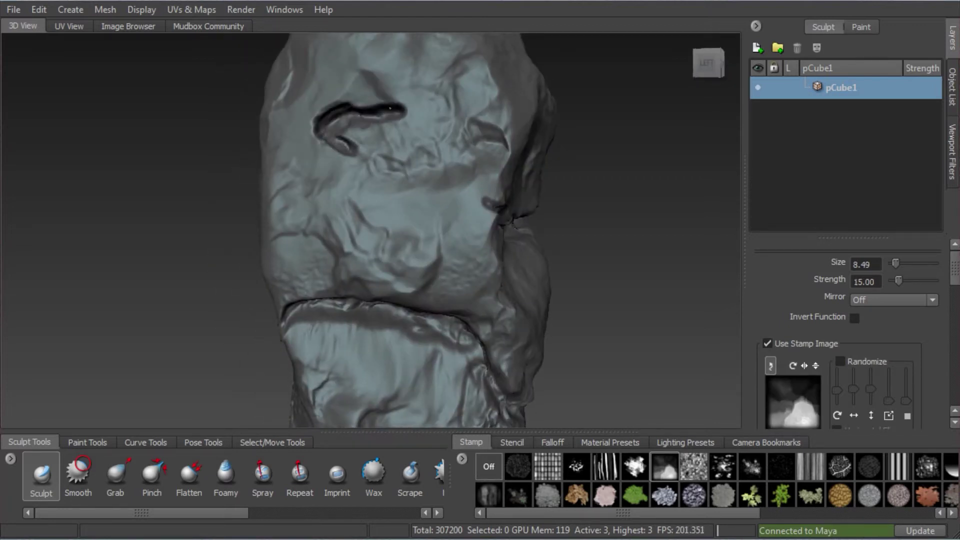
- Carve a long jagged crack down from the top of the rock's right side with the Sculpt brush at size 18.64
mouse_move(470, 65)
left_mouse_down("alt")
mouse_move(428, 117)
mouse_move(560, 118)
mouse_move(379, 108)
mouse_move(450, 112)
mouse_move(425, 160)
mouse_move(363, 171)
left_mouse_up("alt")
left_click_drag(384, 121, 388, 109)
middle_click_drag(388, 109, 403, 126, "alt")
right_click_drag(403, 125, 440, 125, "alt")
left_click_drag(376, 71, 355, 129)
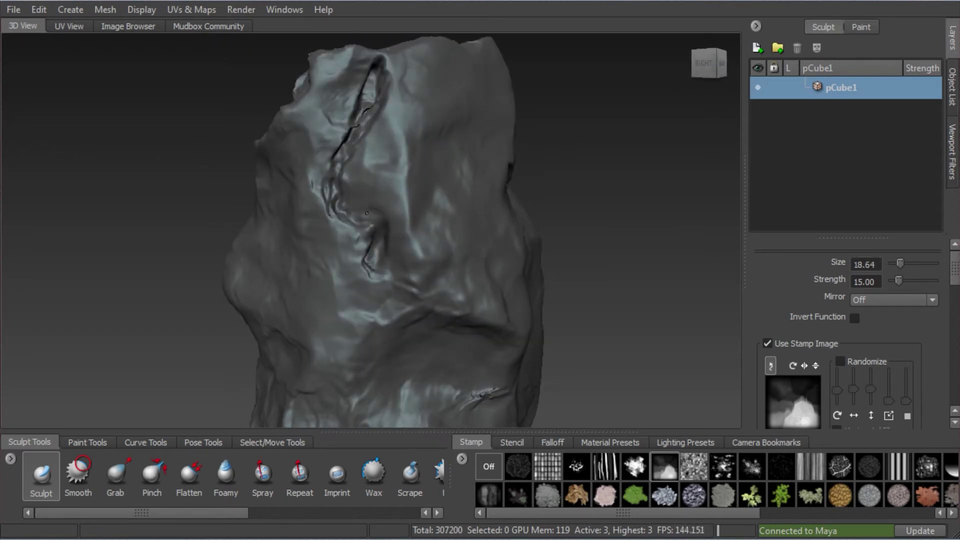
left_click_drag(342, 202, 470, 82, "alt")
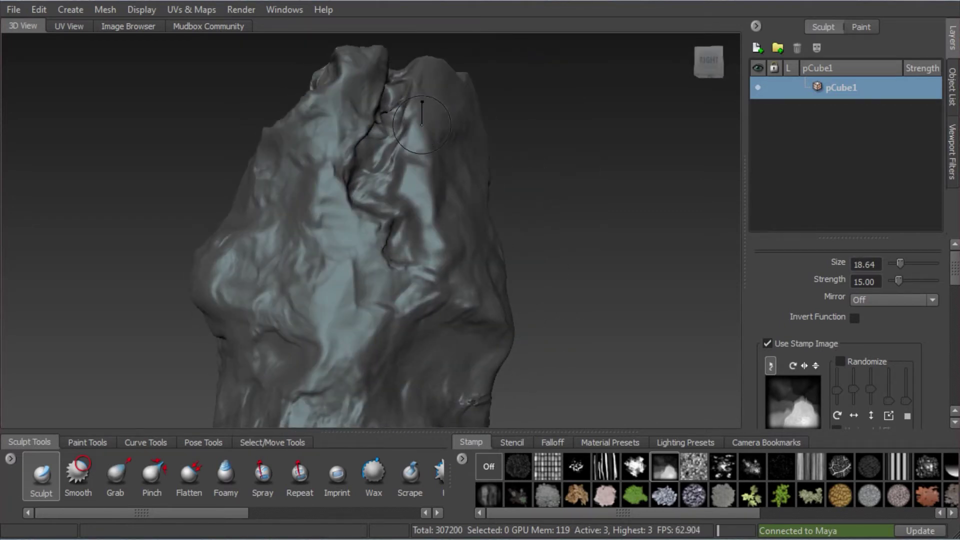
- Extend the right-side crack downward into thin branches with the Sculpt brush at size 3.60
mouse_move(382, 144)
left_mouse_down("alt")
mouse_move(415, 278)
mouse_move(404, 372)
left_mouse_up("alt")
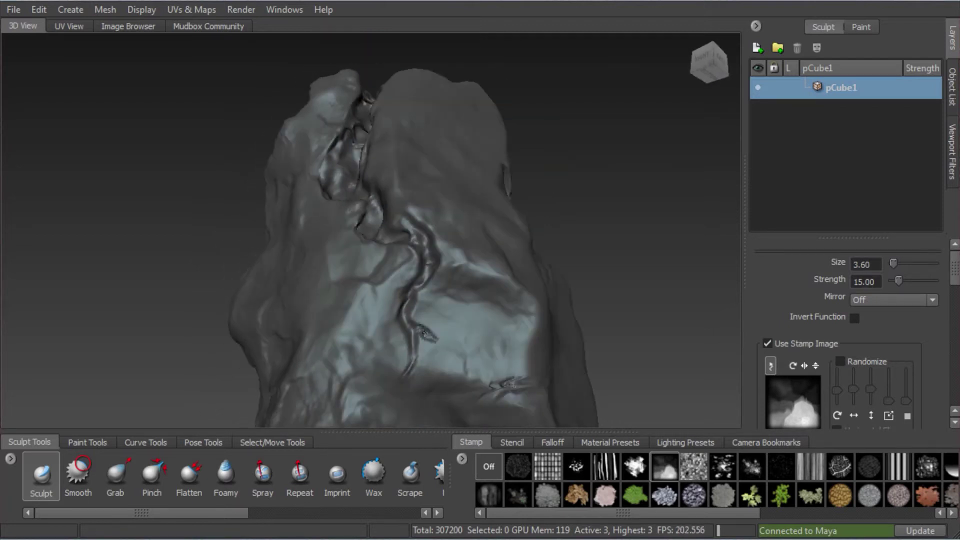
mouse_move(410, 311)
left_mouse_down("alt")
mouse_move(395, 241)
mouse_move(390, 258)
left_mouse_up("alt")
left_click_drag(390, 258, 418, 277, "alt")
mouse_move(417, 278)
left_mouse_down("alt")
mouse_move(420, 250)
mouse_move(423, 300)
left_mouse_up("alt")
- Carve cracks and creases into the upper front of the rock with the Sculpt brush at size 11.29
right_click_drag(423, 300, 381, 280, "alt")
mouse_move(270, 215)
left_mouse_down("alt")
mouse_move(354, 206)
mouse_move(322, 180)
left_mouse_up("alt")
right_click_drag(322, 180, 387, 145, "alt")
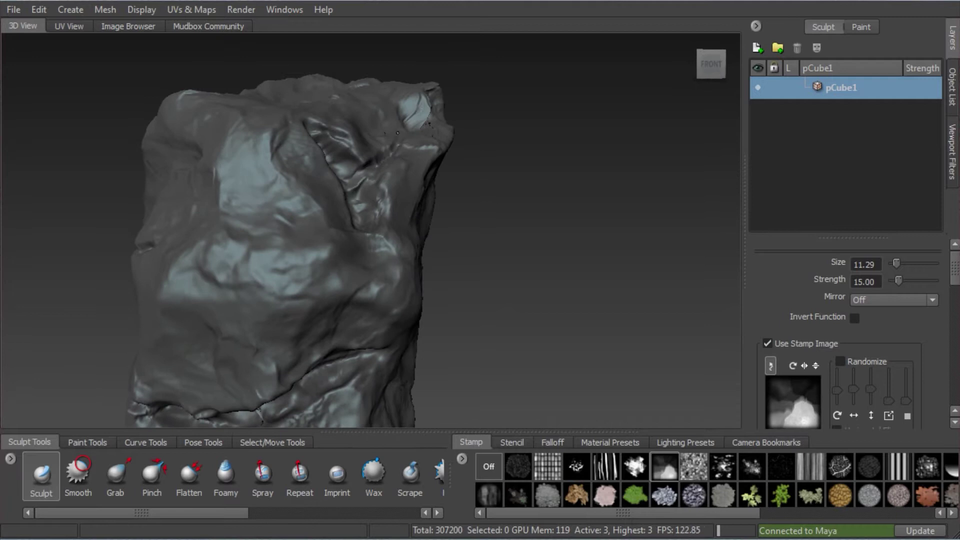
left_click_drag(371, 183, 330, 263, "alt")
right_click_drag(330, 263, 356, 269, "alt")
middle_click_drag(355, 269, 376, 254, "alt")
left_click_drag(358, 255, 367, 296)
left_click_drag(367, 296, 340, 313, "alt")
- Resize the Sculpt brush to 15.42, then carve and smooth cracks around the rock's back
key("b")
left_click_drag(325, 309, 343, 309)
mouse_move(346, 300)
left_mouse_down("shift")
mouse_move(332, 317)
mouse_move(414, 229)
mouse_move(425, 255)
mouse_move(465, 225)
mouse_move(440, 250)
left_mouse_up("shift")
left_click_drag(440, 220, 470, 215)
left_click_drag(445, 250, 420, 248, "alt")
key("shift")
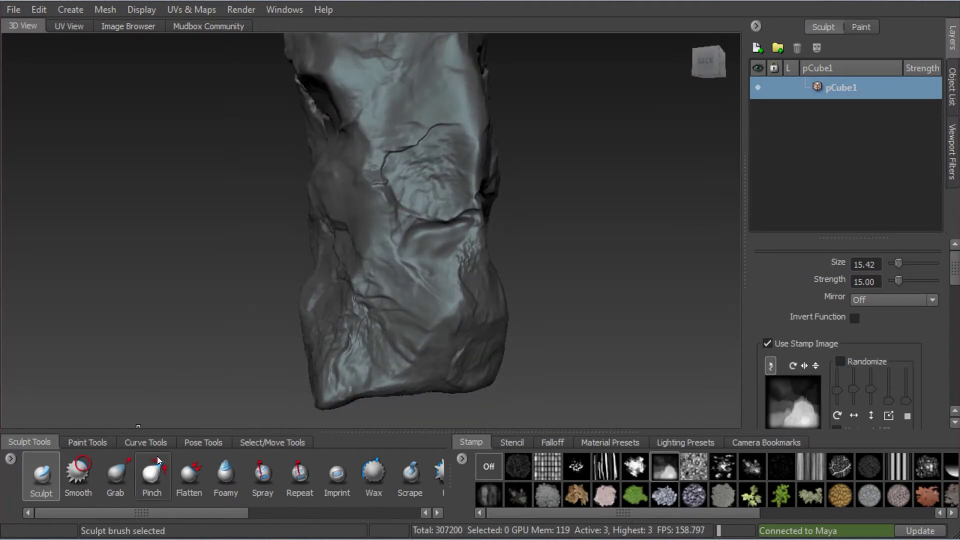
- Tighten the long ledge crack around the left side and front corner with the Pinch brush, varying its size
left_click(161, 469)
mouse_move(279, 206)
left_mouse_down("alt")
mouse_move(329, 289)
mouse_move(390, 294)
left_mouse_up("alt")
key("b")
right_click_drag(390, 294, 470, 340, "alt")
middle_click_drag(470, 340, 495, 235, "alt")
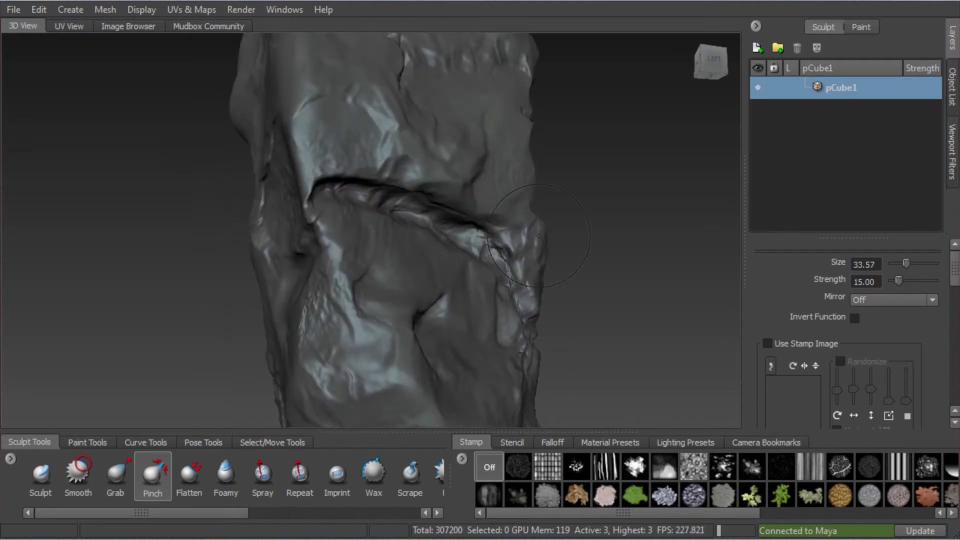
mouse_move(495, 235)
left_mouse_down("alt")
mouse_move(400, 219)
mouse_move(435, 225)
mouse_move(344, 232)
left_mouse_up("alt")
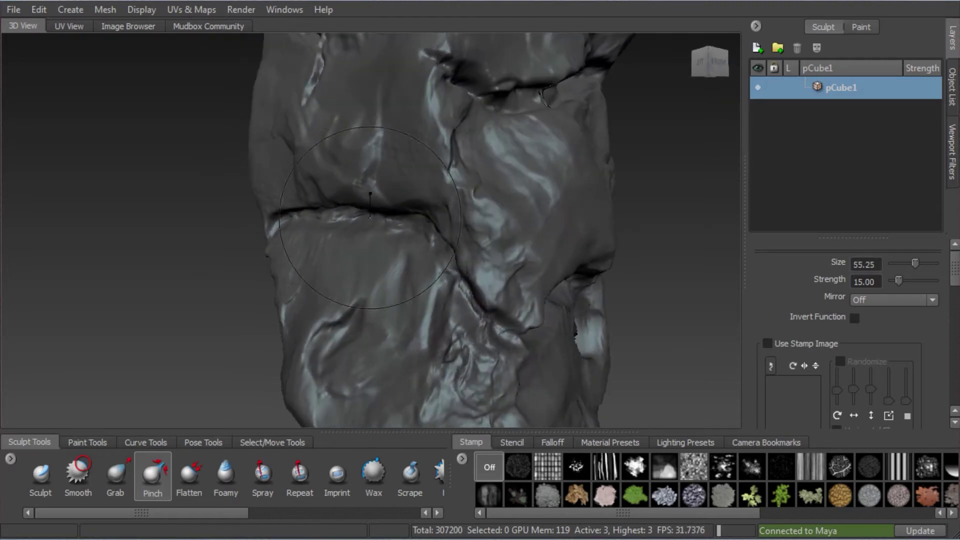
left_click_drag(444, 282, 475, 256, "alt")
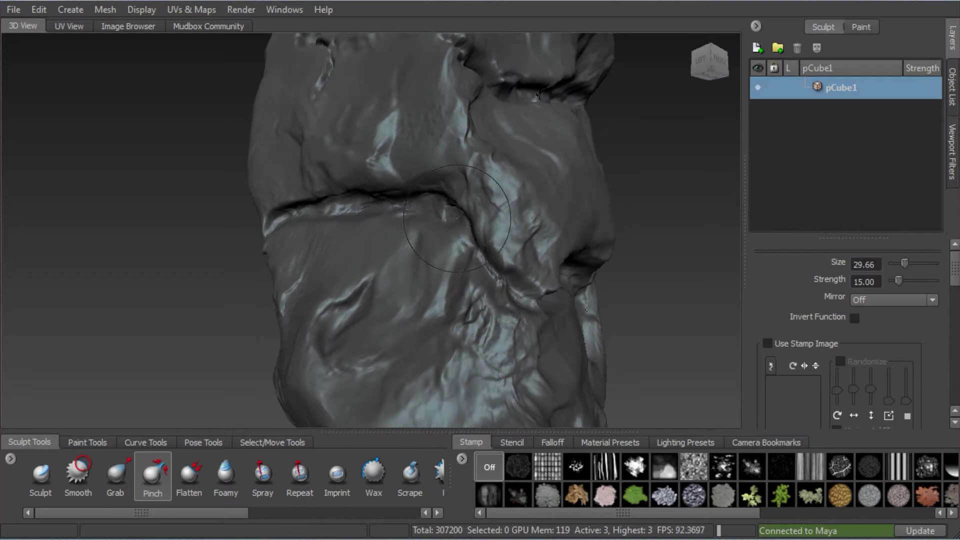
- Pinch the wide curved crack across the rock's front into a sharper ledge, enlarging the brush to 32.33
left_click_drag(414, 200, 368, 192, "alt")
mouse_move(421, 214)
left_mouse_down("alt")
mouse_move(449, 208)
mouse_move(445, 225)
mouse_move(465, 245)
mouse_move(352, 280)
mouse_move(319, 175)
mouse_move(465, 278)
mouse_move(425, 240)
mouse_move(460, 285)
mouse_move(420, 235)
mouse_move(445, 250)
left_mouse_up("alt")
right_click_drag(330, 172, 386, 172, "alt")
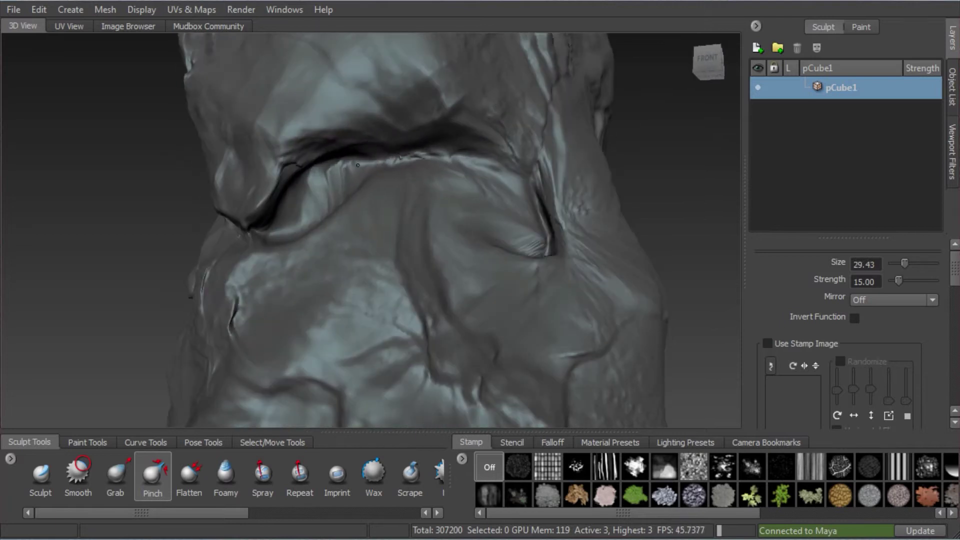
left_click_drag(298, 200, 415, 165)
key("bracketleft")
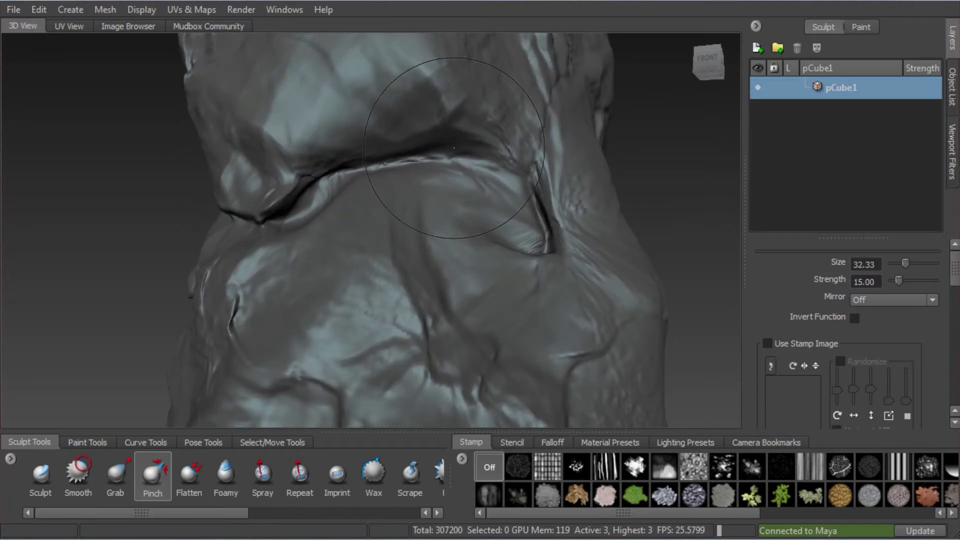
mouse_move(488, 151)
left_mouse_down("alt")
mouse_move(506, 306)
mouse_move(320, 190)
mouse_move(392, 237)
mouse_move(367, 226)
mouse_move(394, 219)
left_mouse_up("alt")
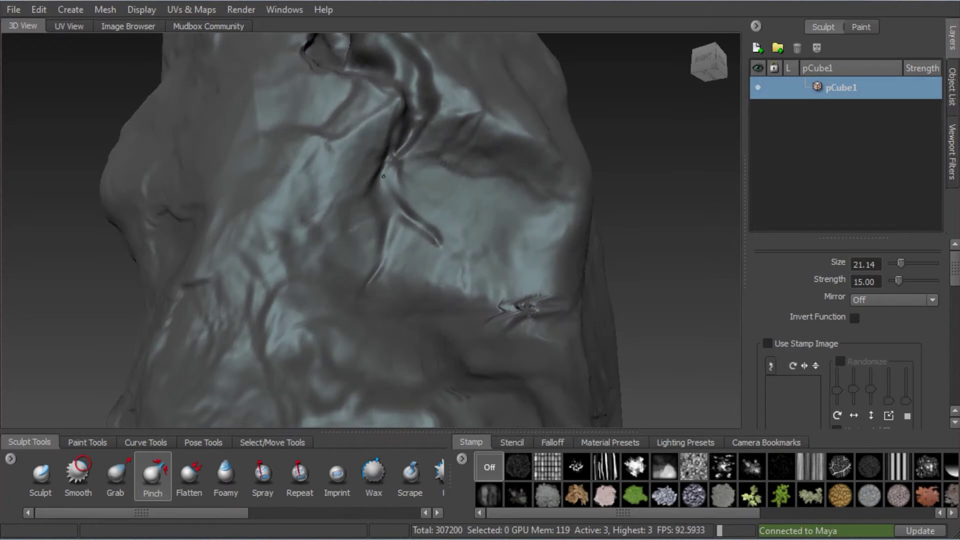
- Carve a forked crack into the right side with the stamped Sculpt brush at size 5.55 and smooth its branches
mouse_move(414, 175)
left_mouse_down("alt")
mouse_move(299, 364)
mouse_move(265, 364)
left_mouse_up("alt")
key("b")
left_click_drag(312, 295, 365, 236, "alt")
right_click_drag(365, 235, 396, 257, "alt")
left_click(51, 476)
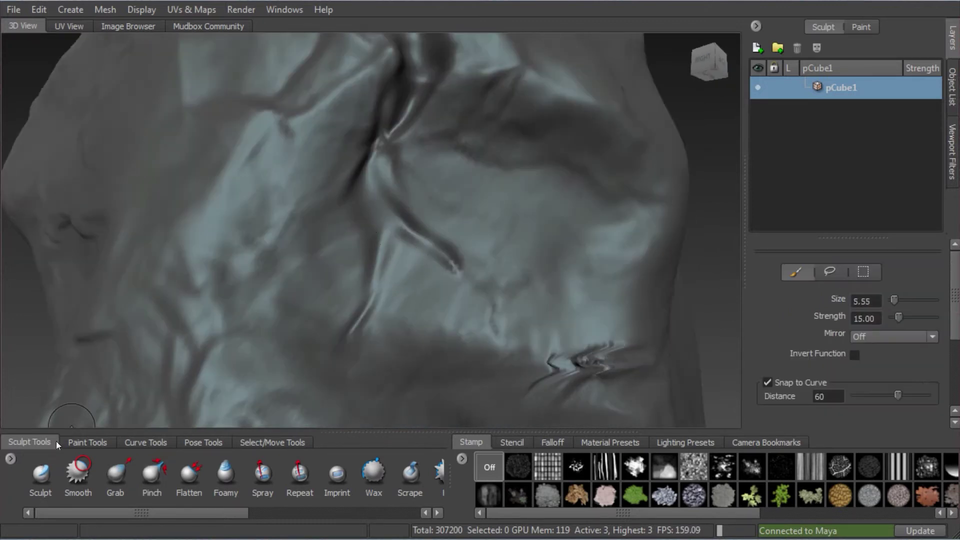
left_click(46, 480)
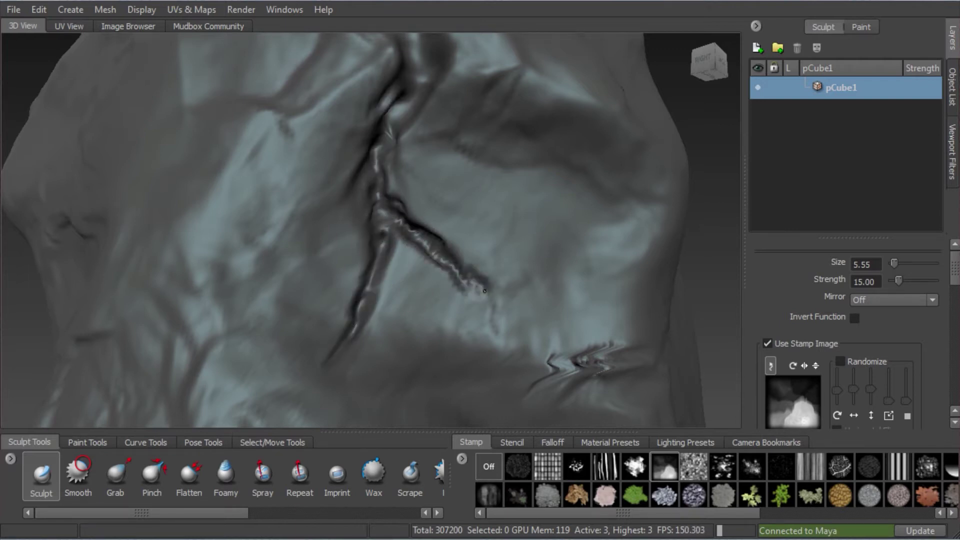
left_click_drag(497, 297, 508, 293)
left_click_drag(400, 225, 496, 292, "shift")
left_click_drag(383, 278, 390, 125, "shift")
- Undo the last strokes around the forked crack on the right side
key("4")
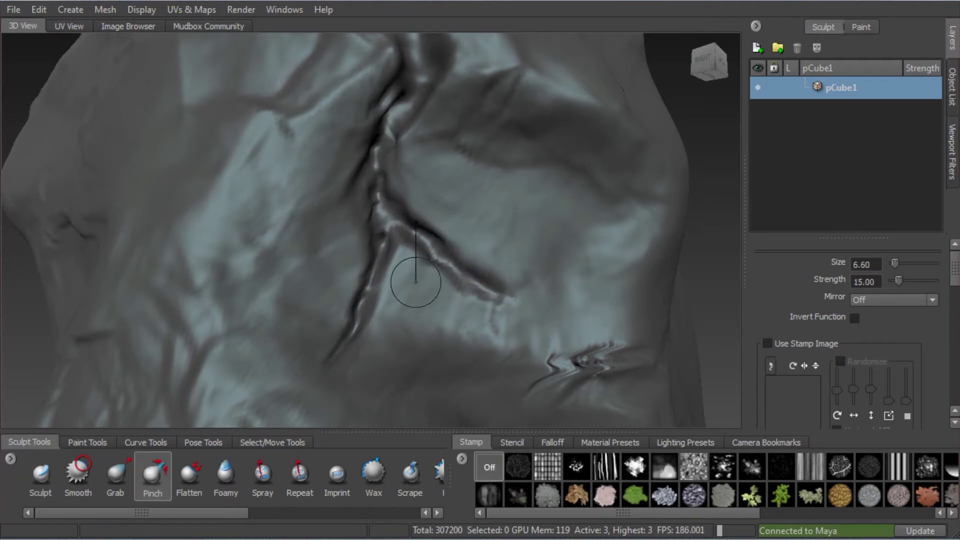
key("ctrl+z")
key("ctrl+z")
key("ctrl+z")
key("ctrl+z")
key("ctrl+z")
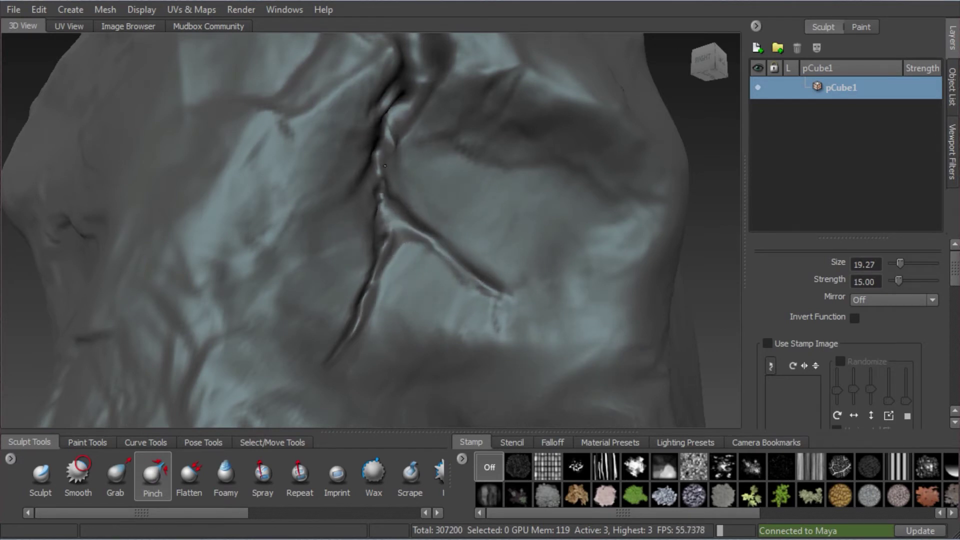
- Pinch the right-side crack sharper from its fork up to the top of the rock, resizing the brush along the way
left_click_drag(395, 193, 380, 210, "alt")
right_click_drag(380, 210, 381, 199, "alt")
left_click_drag(381, 200, 400, 200, "alt")
key("b")
mouse_move(401, 199)
left_mouse_down()
mouse_move(467, 182)
mouse_move(493, 195)
left_mouse_up()
left_click_drag(385, 140, 368, 100)
left_click_drag(345, 135, 350, 165, "alt")
right_click_drag(350, 165, 403, 188, "alt")
middle_click_drag(403, 189, 380, 264, "alt")
mouse_move(280, 215)
left_mouse_down()
mouse_move(270, 278)
mouse_move(340, 250)
left_mouse_up()
- Reshape the rock masses on both sides of the right-side crack with the Grab brush at size 31.92
left_click(114, 470)
mouse_move(350, 216)
left_mouse_down("alt")
mouse_move(335, 255)
mouse_move(268, 186)
left_mouse_up("alt")
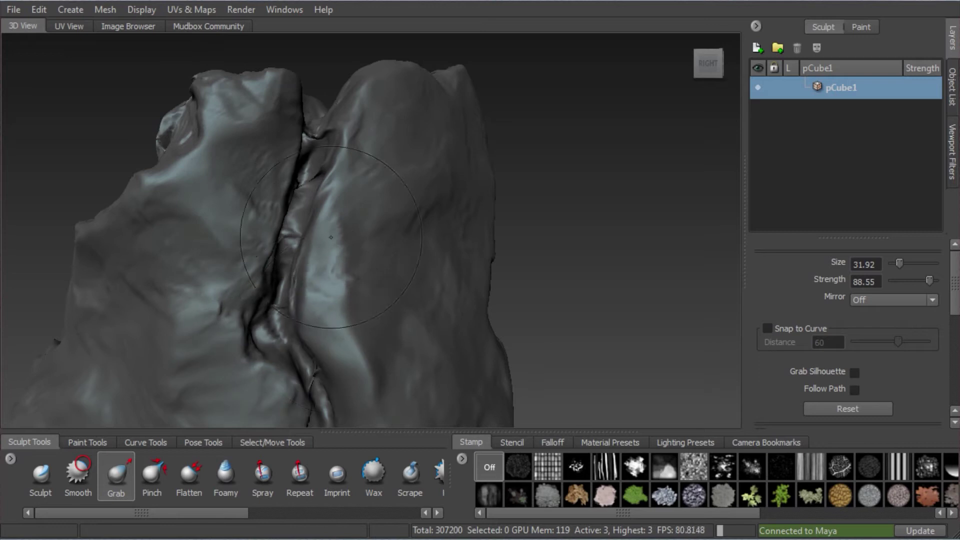
mouse_move(349, 237)
left_mouse_down("alt")
mouse_move(330, 280)
mouse_move(348, 331)
left_mouse_up("alt")
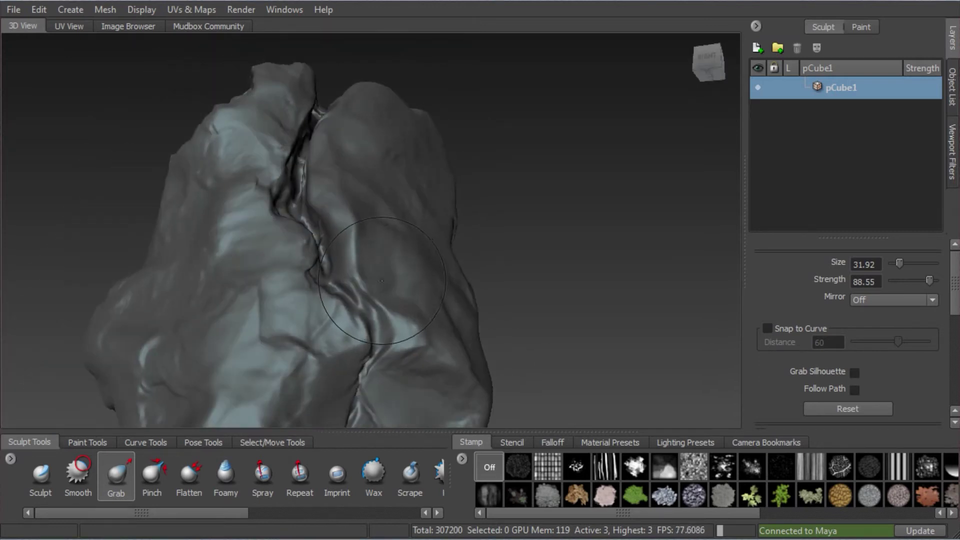
mouse_move(406, 284)
left_mouse_down("alt")
mouse_move(279, 354)
mouse_move(389, 305)
mouse_move(380, 380)
left_mouse_up("alt")
- Pinch the long right-side crack tighter with the brush enlarged to 51.44
left_click(152, 475)
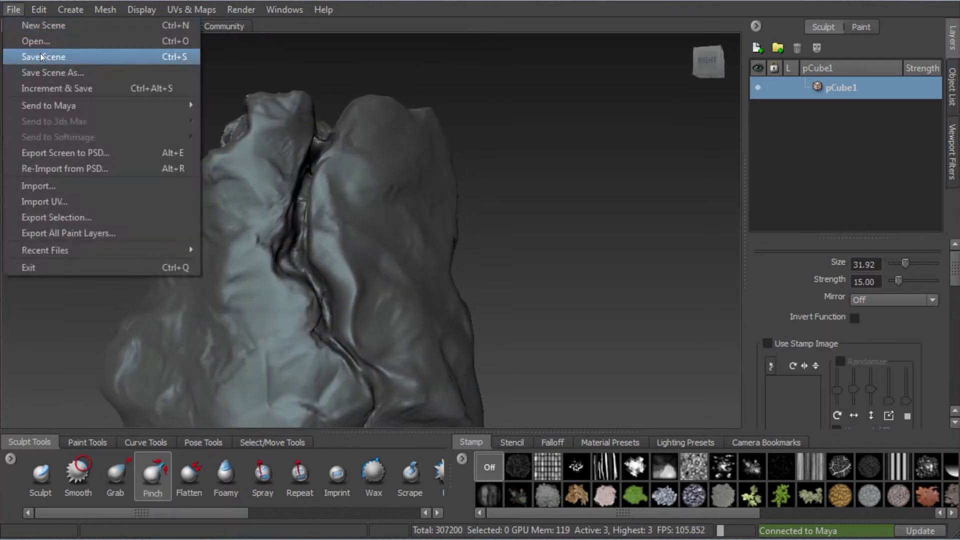
mouse_move(400, 258)
left_mouse_down("alt")
mouse_move(319, 291)
mouse_move(350, 300)
left_mouse_up("alt")
key("b")
left_click_drag(351, 300, 365, 300)
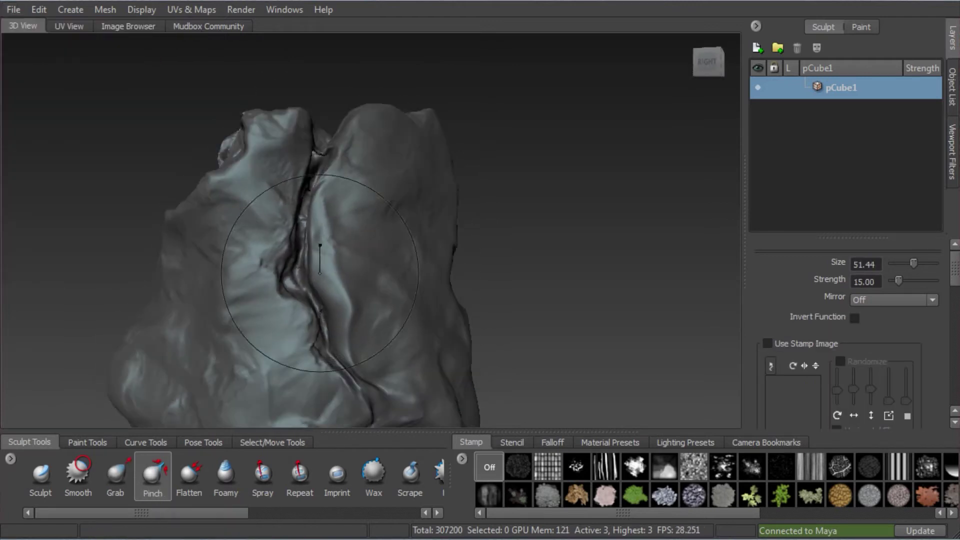
mouse_move(329, 227)
left_mouse_down("alt")
mouse_move(279, 214)
mouse_move(300, 215)
mouse_move(303, 202)
mouse_move(378, 200)
left_mouse_up("alt")
middle_click_drag(379, 200, 395, 103, "alt")
mouse_move(395, 103)
left_mouse_down("alt")
mouse_move(370, 185)
mouse_move(490, 234)
mouse_move(395, 240)
left_mouse_up("alt")
- Return to Scrape Hard and chisel more rough detail around the rock
left_click_drag(242, 514, 411, 513)
left_click(419, 476)
left_click_drag(380, 260, 320, 260, "alt")
right_click_drag(320, 260, 365, 271, "alt")
left_click_drag(365, 271, 311, 194, "alt")
left_click_drag(336, 162, 365, 180, "alt")
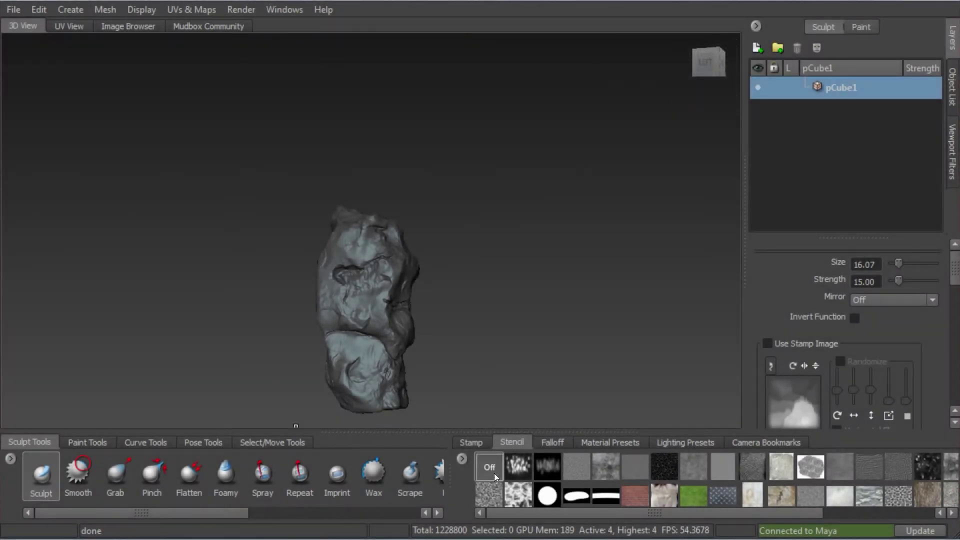
- Turn on the grimeScratched stencil and position it over the rock's left side
left_click(599, 465)
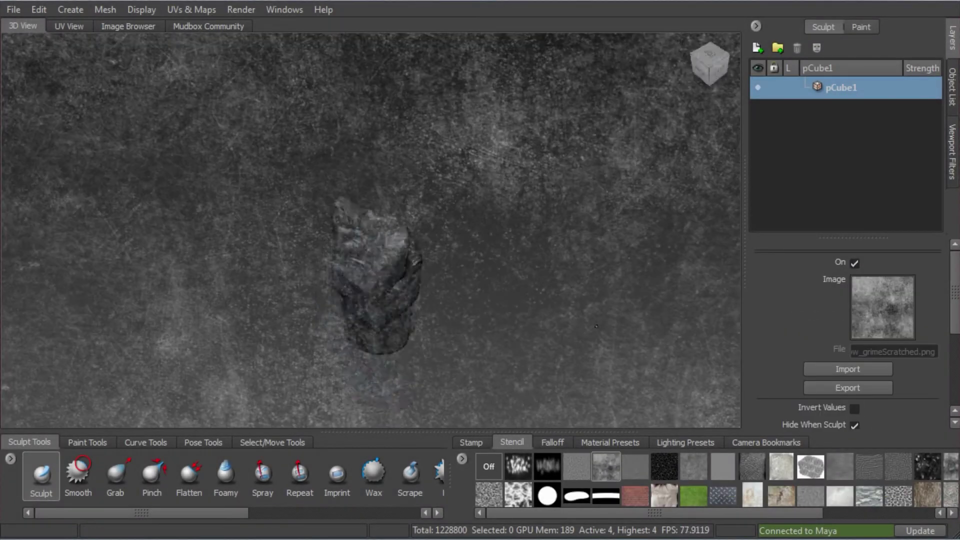
left_click_drag(457, 294, 482, 300)
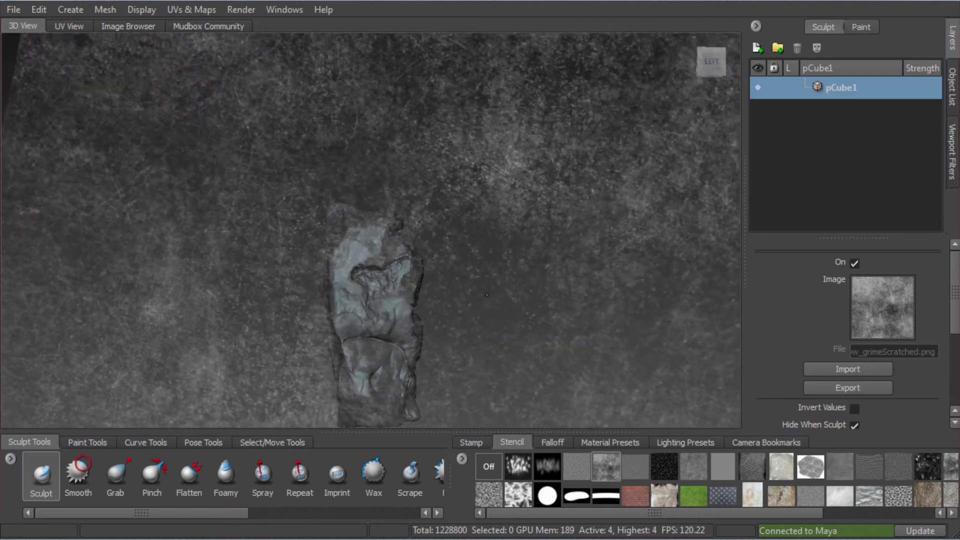
left_click_drag(485, 294, 569, 260)
middle_click_drag(525, 234, 456, 327)
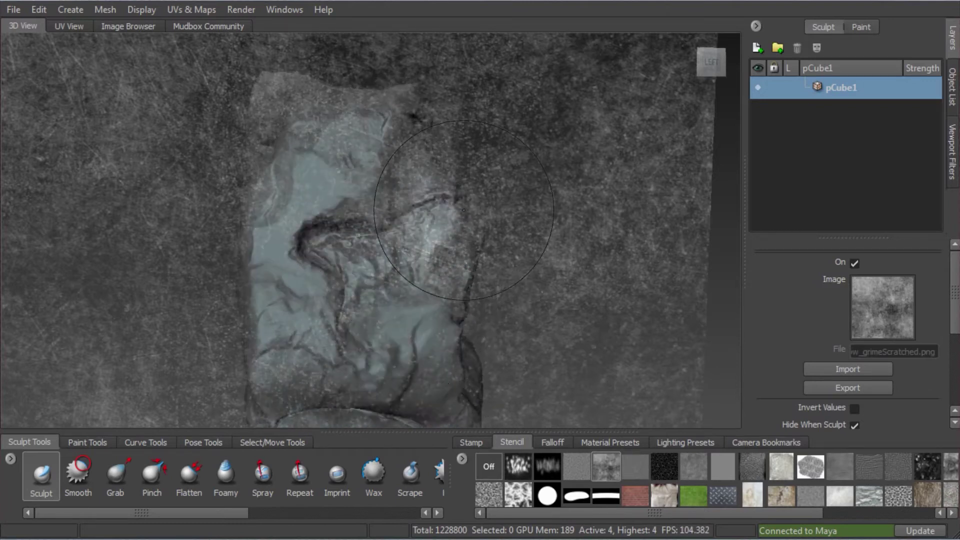
- Sculpt stencil texture around the hooked crack on the upper left side and hide the stencil to check the surface
right_click_drag(422, 225, 475, 225, "alt")
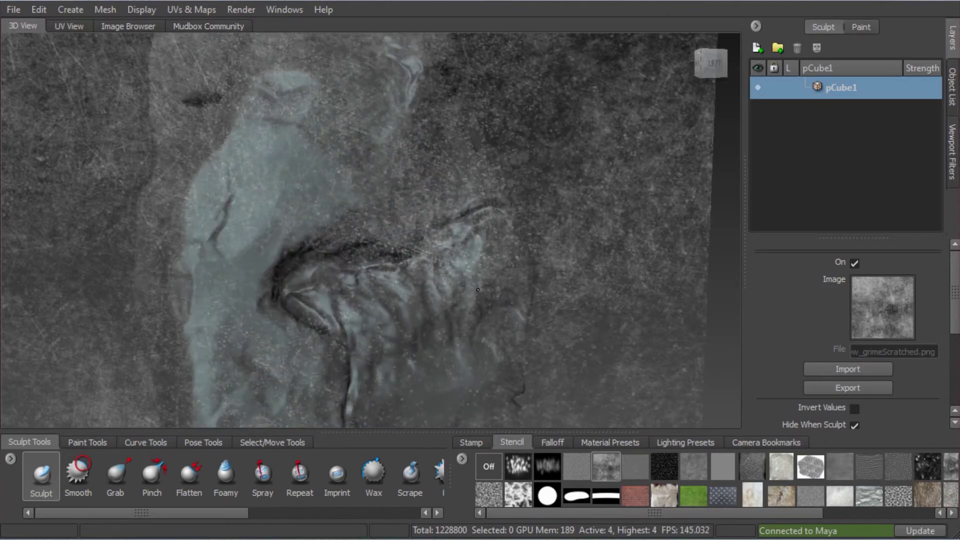
left_click_drag(293, 191, 287, 188)
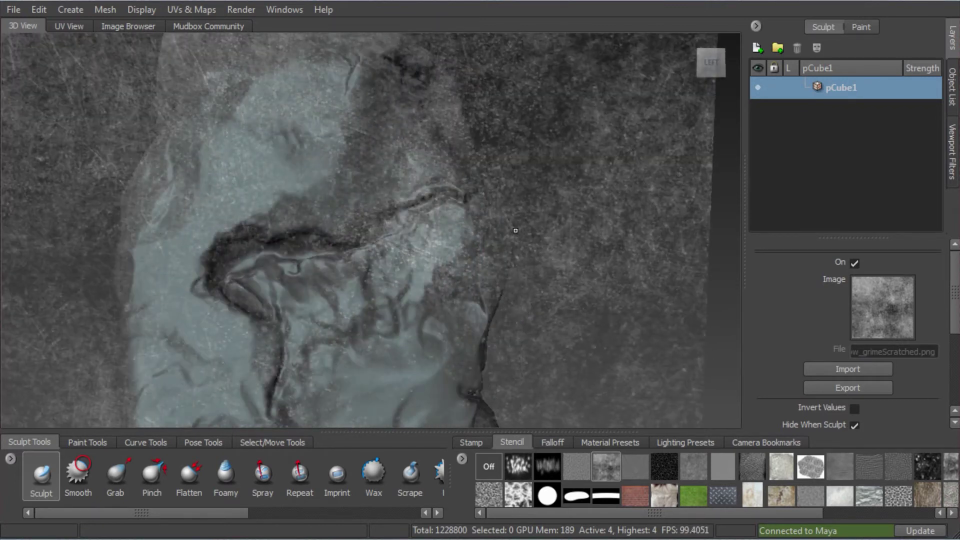
key("q")
right_click_drag(522, 223, 411, 234, "alt")
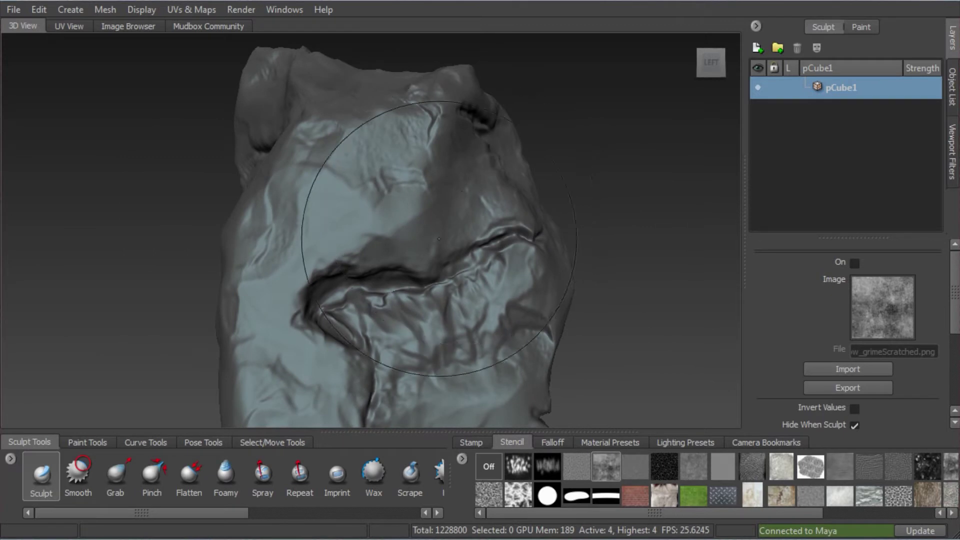
- Show the stencil again, reposition it over the upper rock and sculpt its fine texture into the surface
key("q")
mouse_move(495, 270)
middle_mouse_down("alt")
mouse_move(332, 233)
mouse_move(343, 213)
middle_mouse_up("alt")
mouse_move(361, 215)
left_mouse_down("alt")
mouse_move(440, 218)
mouse_move(418, 234)
mouse_move(404, 228)
left_mouse_up("alt")
middle_click_drag(418, 228, 414, 231)
key("q")
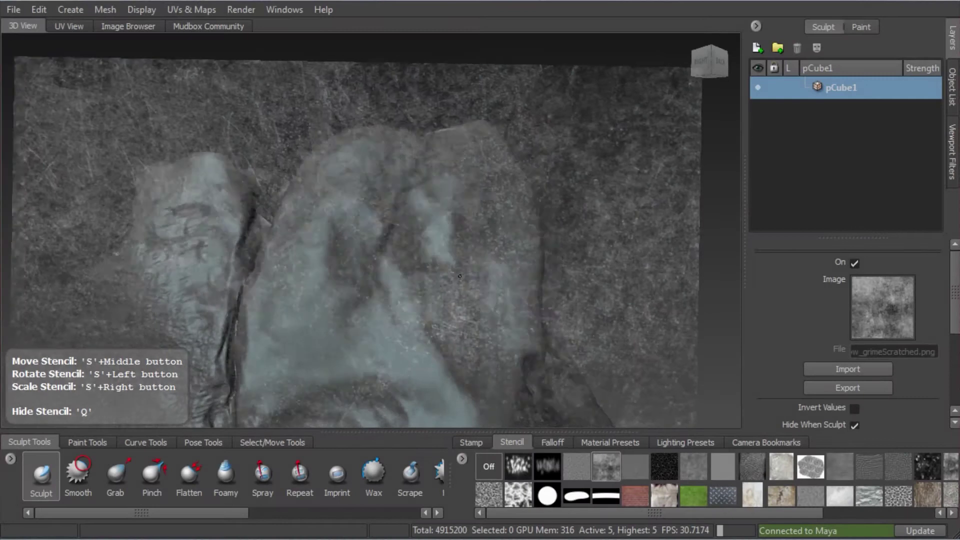
- Sculpt the stencil's fine texture beside the long vertical crack and hide the stencil to check the surface
key("q")
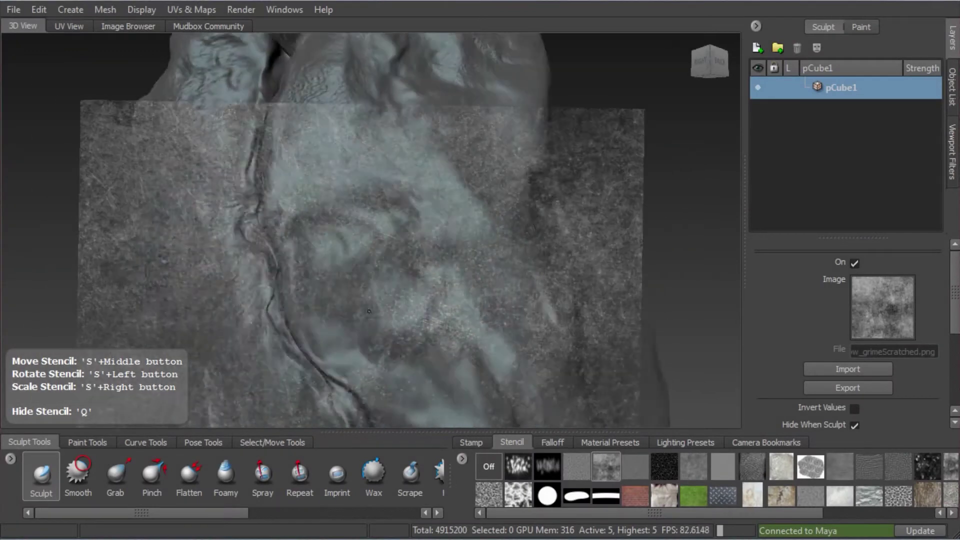
key("q")
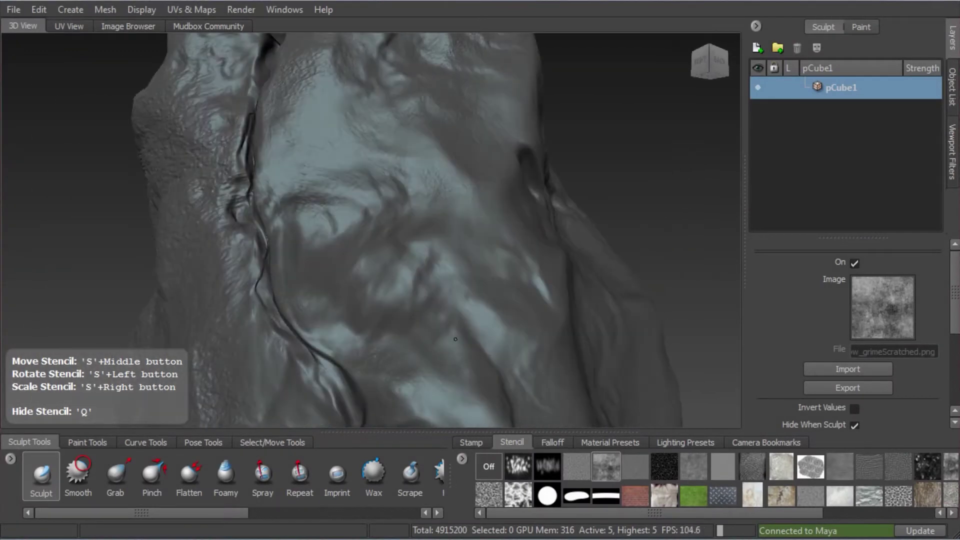
left_click_drag(380, 210, 417, 162, "alt")
- Sculpt the stencil texture across the rock's back around its short dark cracks and the broken area below them
key("q")
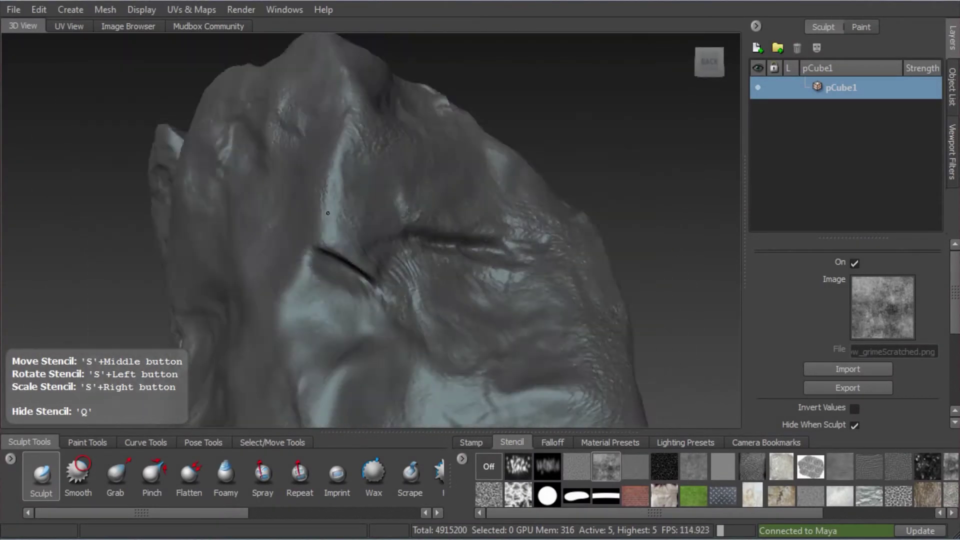
key("q")
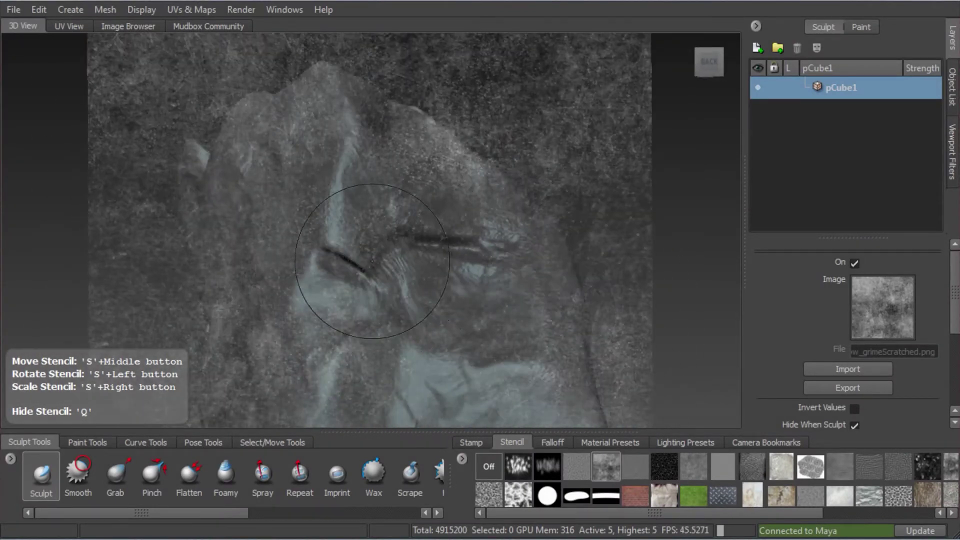
key("q")
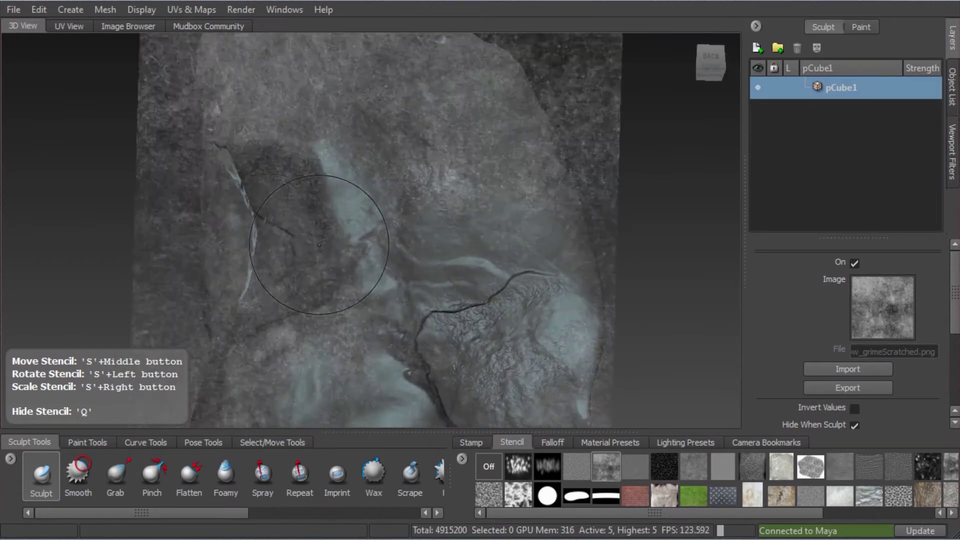
right_click_drag(322, 286, 289, 297)
mouse_move(489, 332)
left_mouse_down("alt")
mouse_move(384, 406)
mouse_move(505, 188)
left_mouse_up("alt")
- Sculpt the stencil texture into the rock's left face around the deep crack ledges
key("q")
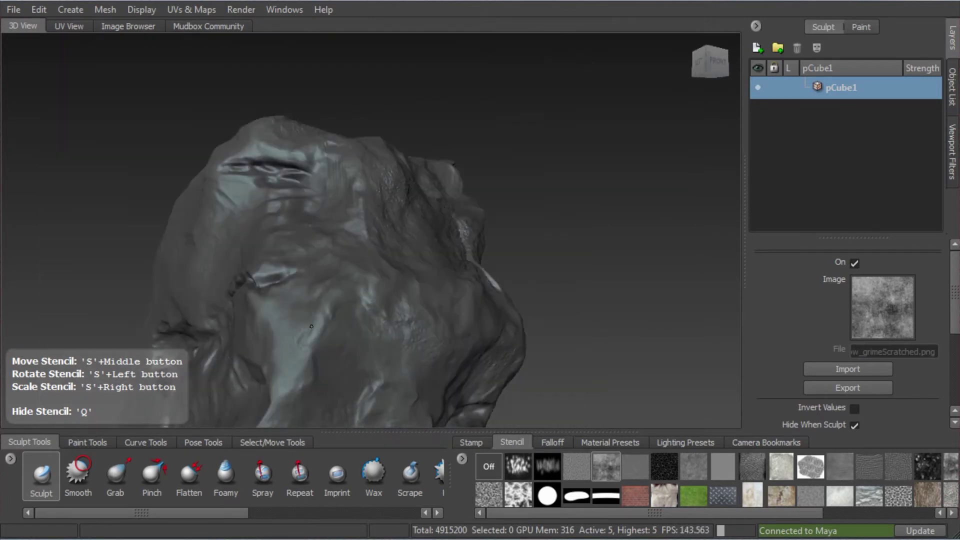
left_click_drag(311, 326, 380, 327, "alt")
middle_click_drag(323, 329, 238, 276, "alt")
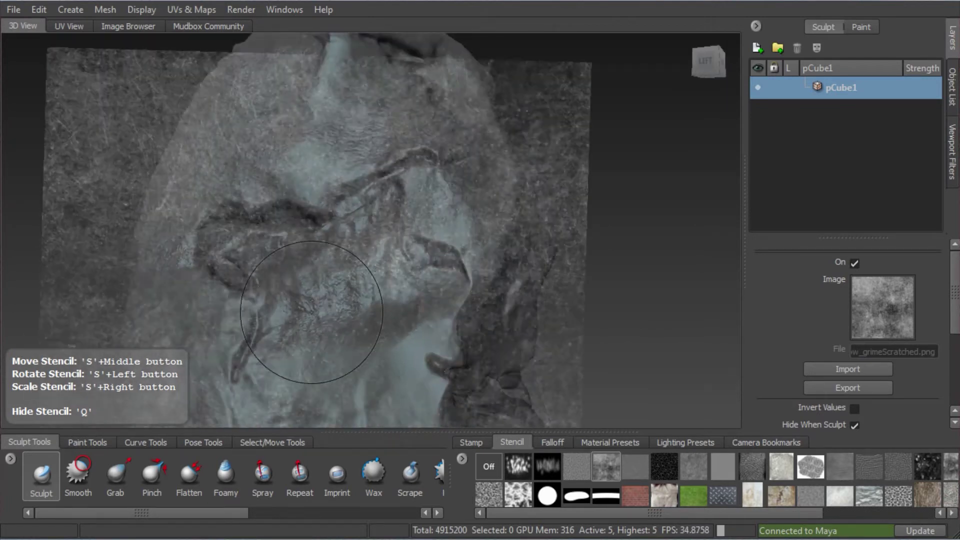
left_click_drag(326, 305, 362, 217, "alt")
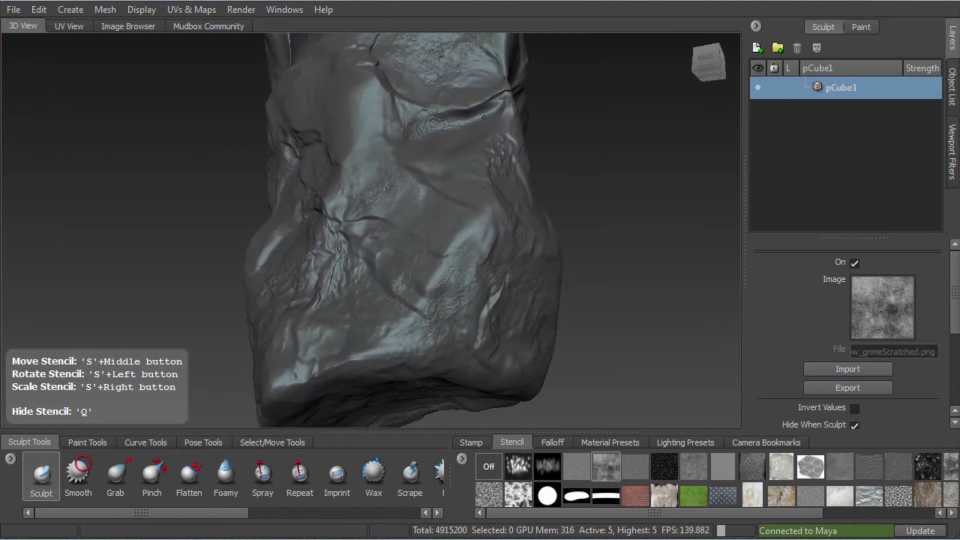
- Sculpt the stencil texture over the lower back of the rock and its base corner, toggling the stencil to check
key("q")
left_click_drag(464, 154, 449, 228, "alt")
left_click_drag(195, 239, 300, 105, "alt")
left_click_drag(350, 125, 316, 95)
right_click_drag(315, 95, 405, 277, "alt")
key("q")
middle_click_drag(405, 277, 372, 243, "alt")
key("q")
left_click_drag(372, 243, 368, 226, "alt")
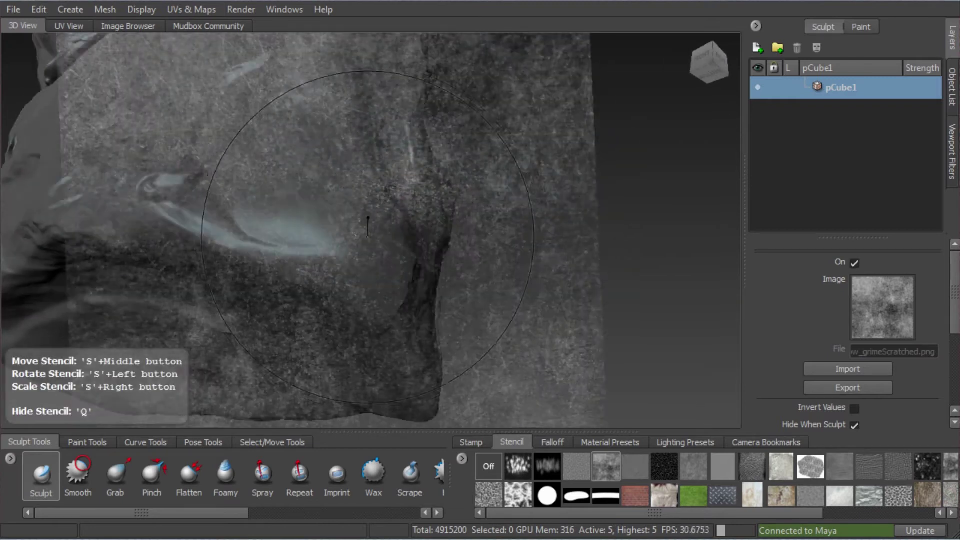
- Sculpt the stencil texture over the remaining sides, repeatedly hiding it to check the detail, and turn the stencil off
left_click_drag(348, 84, 204, 216, "alt")
left_click_drag(453, 165, 360, 225, "alt")
key("q")
key("q")
key("q")
key("q")
key("q")
key("q")
key("q")
right_click_drag(360, 225, 441, 241, "alt")
key("q")
key("q")
left_click_drag(440, 241, 476, 242, "alt")
key("q")
key("q")
key("q")
key("q")
key("q")
left_click_drag(364, 287, 599, 327, "alt")
key("q")
key("q")
key("q")
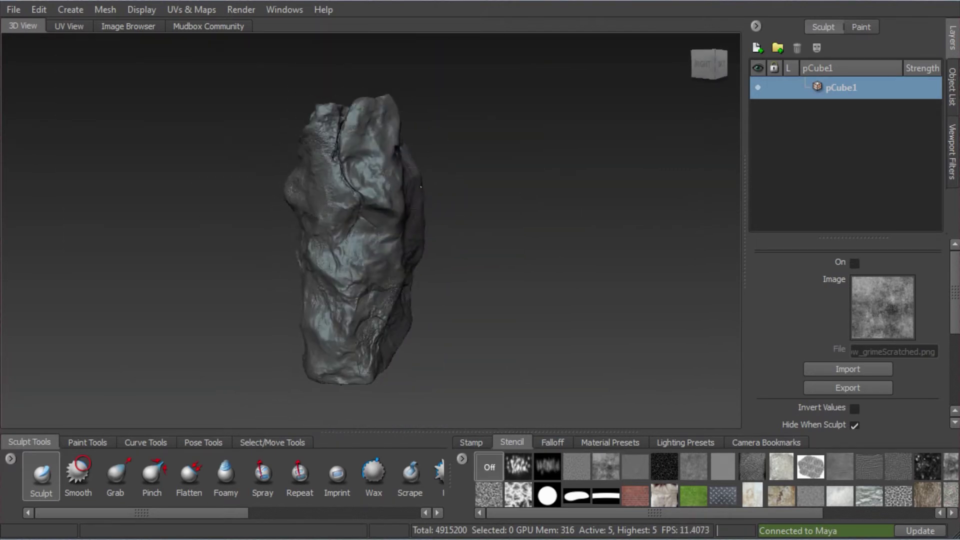
- Pick the Grab brush, examine the cracks from several sides and switch to the Pinch brush
left_click(117, 475)
left_click_drag(400, 282, 404, 325, "alt")
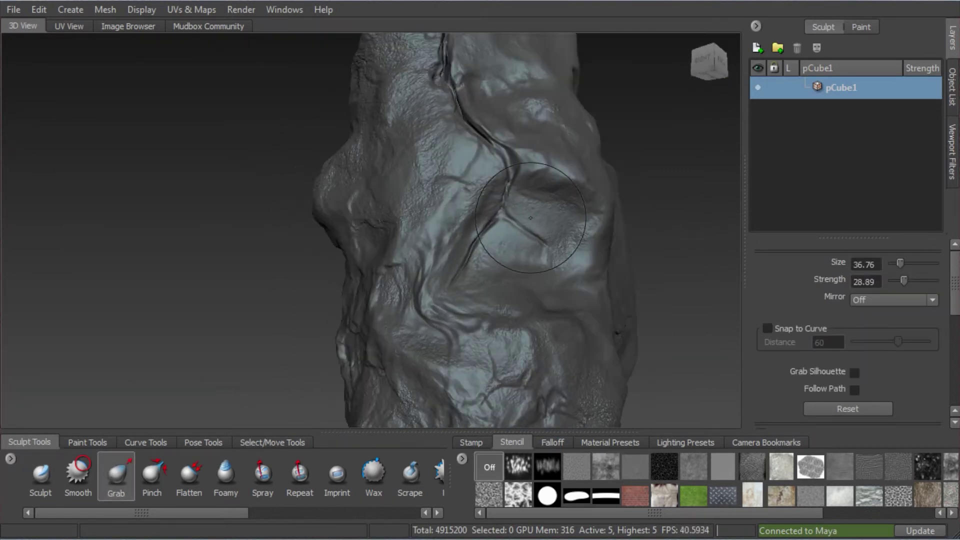
left_click_drag(533, 227, 427, 268, "alt")
left_click(152, 475)
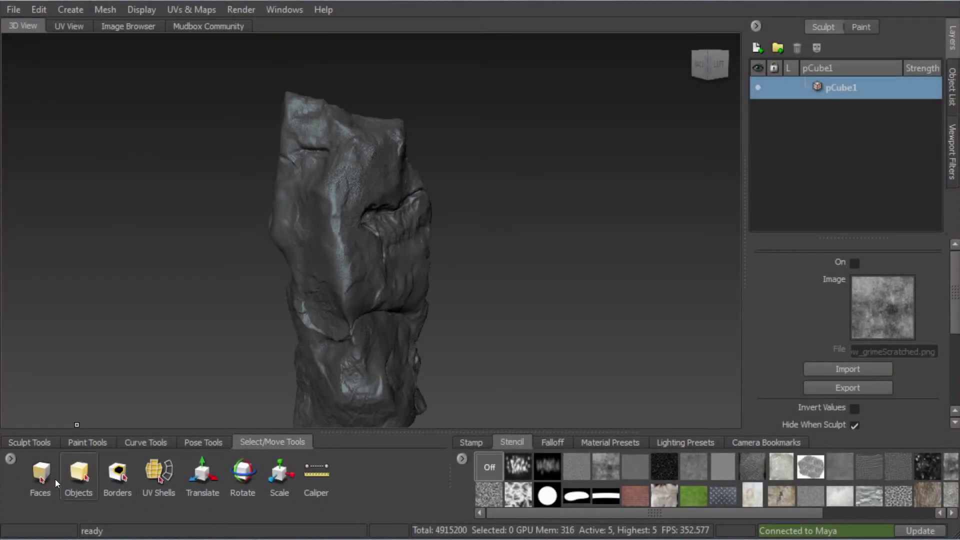
- Select the whole rock object and export the selection as the FBX file HP_rock01 in the scenes folder
left_click(77, 477)
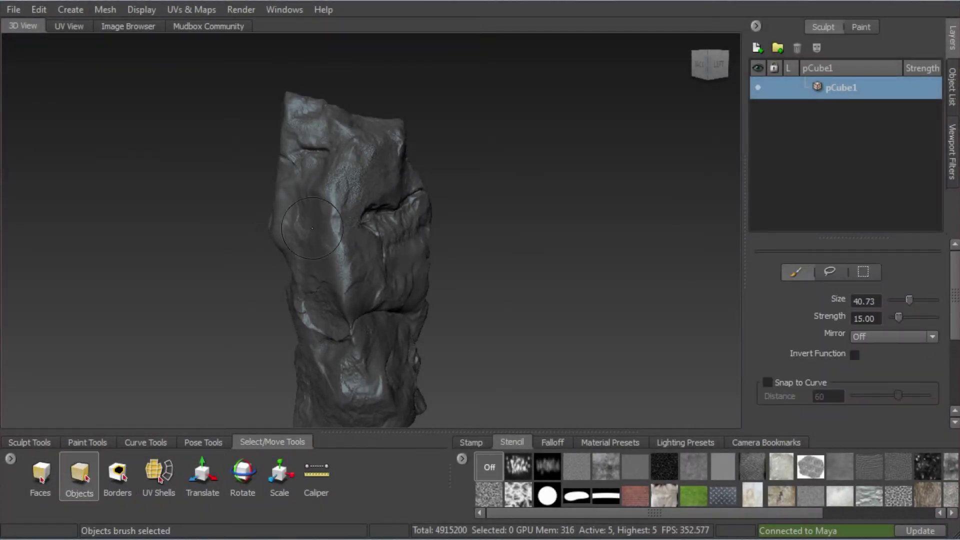
left_click(314, 228)
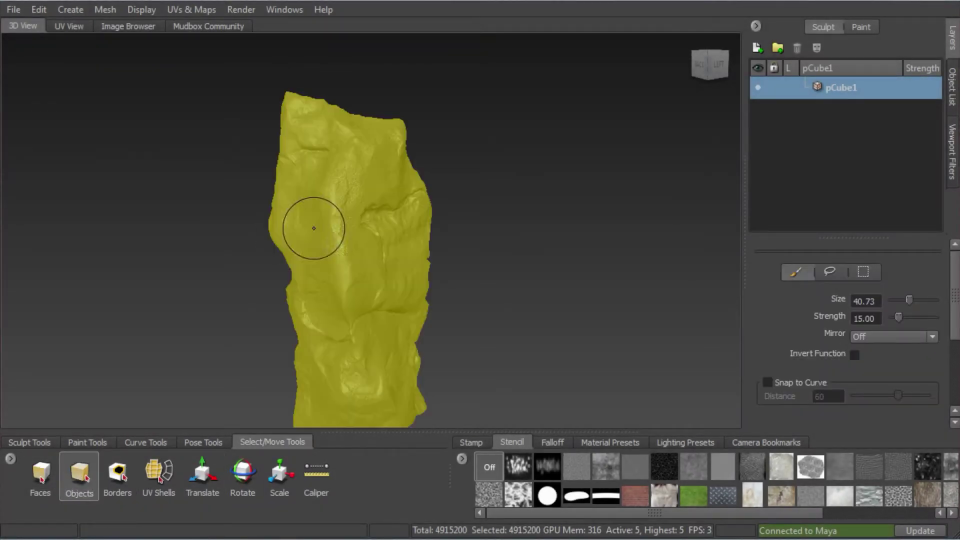
left_click(12, 10)
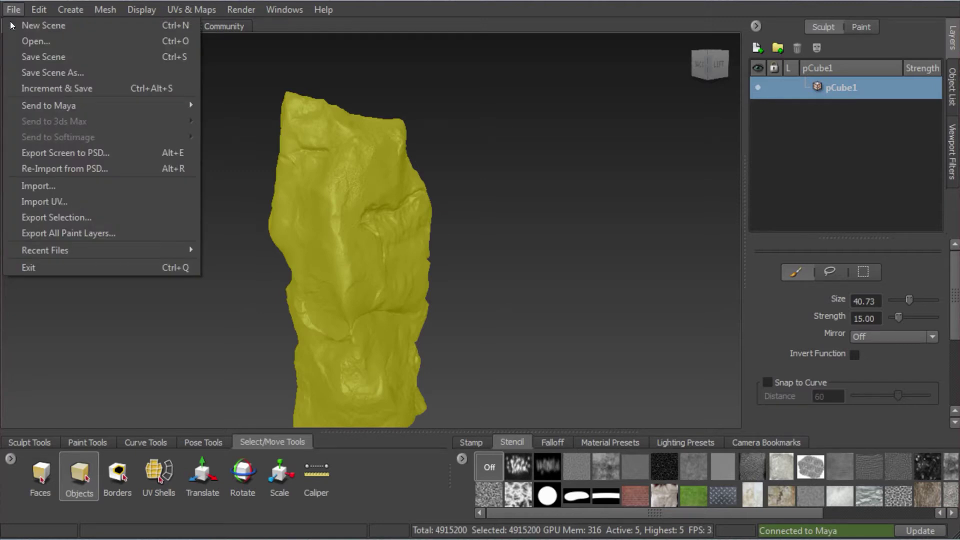
left_click(82, 218)
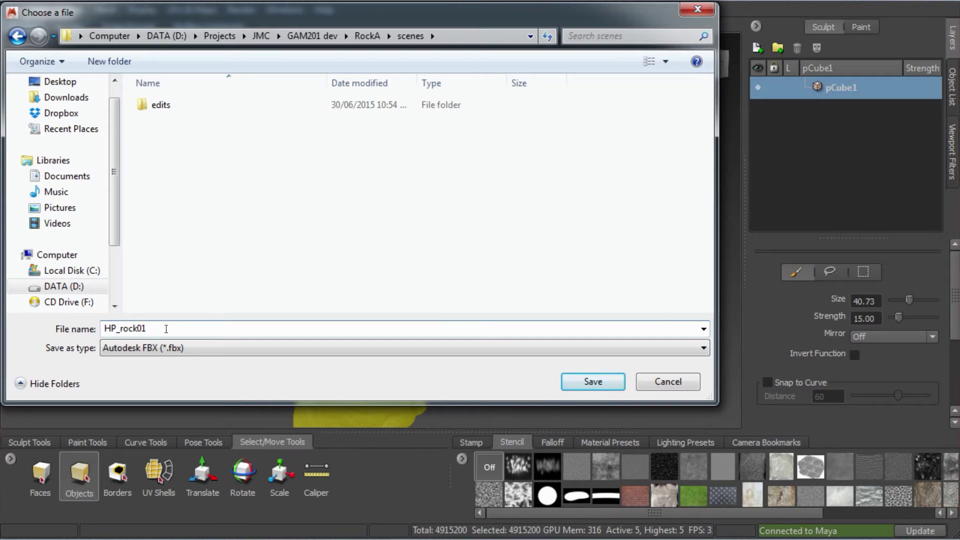
left_click(586, 382)
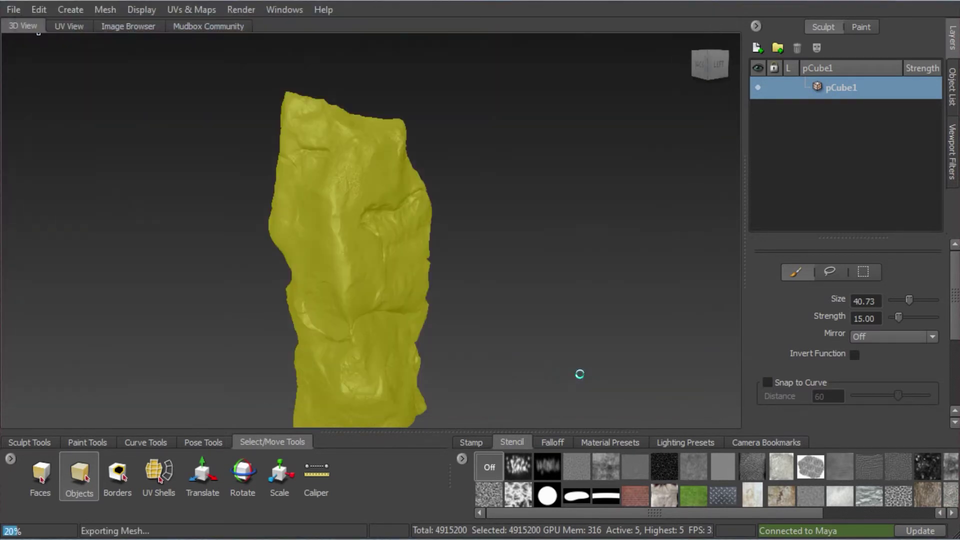
- Step the rock down to subdivision level 2 and look over the simplified mesh
key("Page_Down")
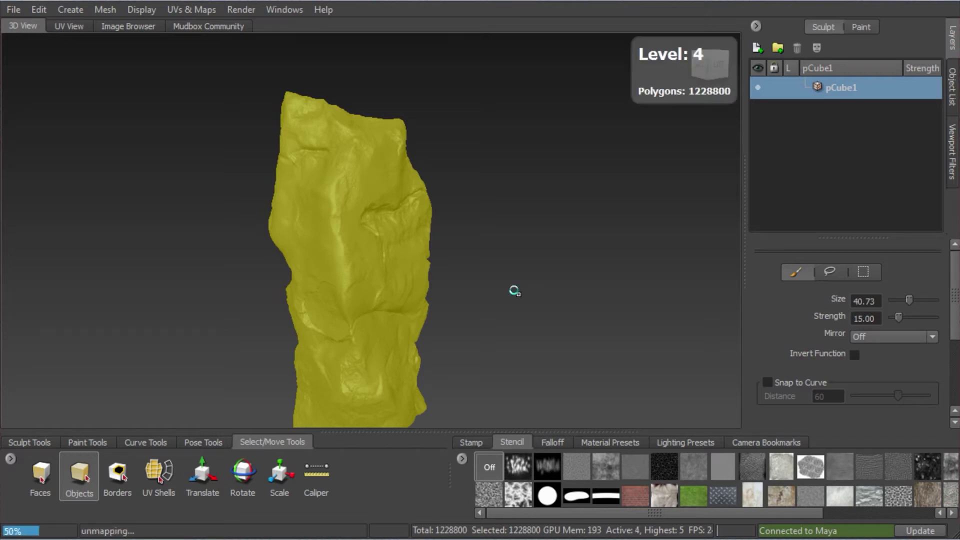
key("Page_Down")
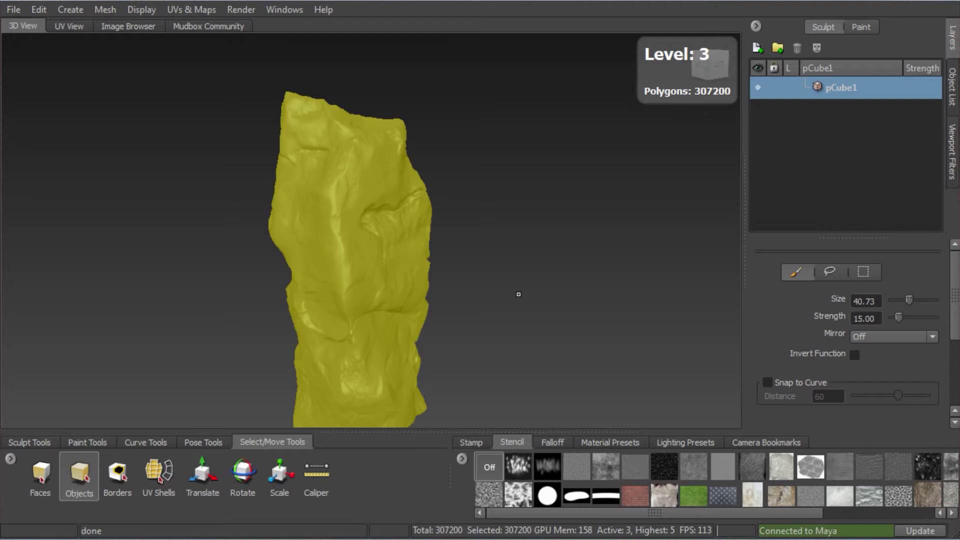
key("Page_Down")
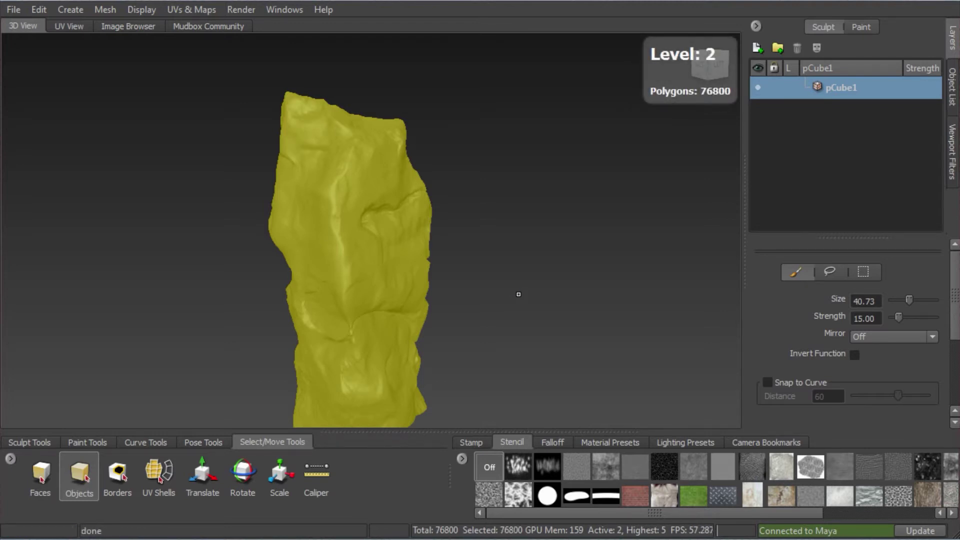
left_click_drag(552, 342, 586, 342, "alt")
- Export the level 2 rock as MP_rock01.fbx in the scenes folder
left_click(13, 9)
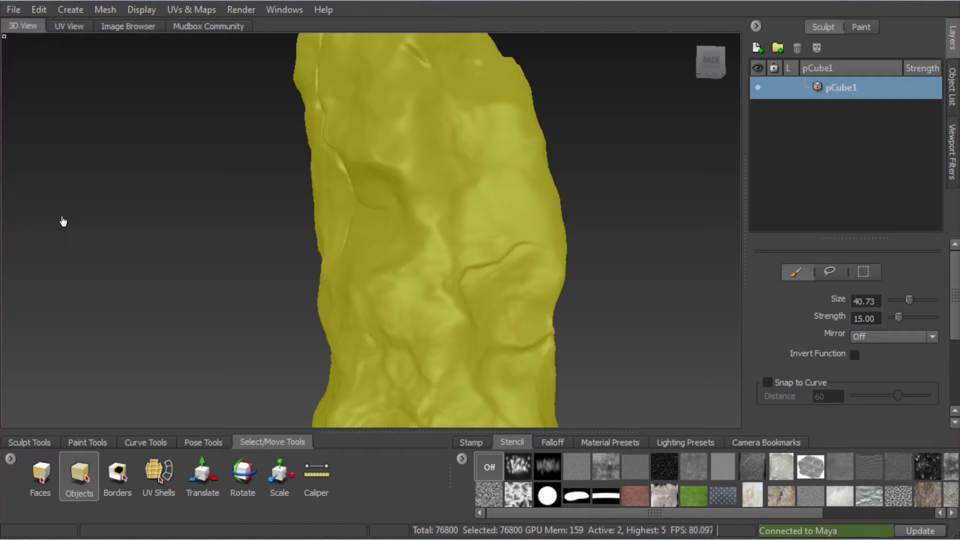
left_click(64, 218)
left_click(117, 328)
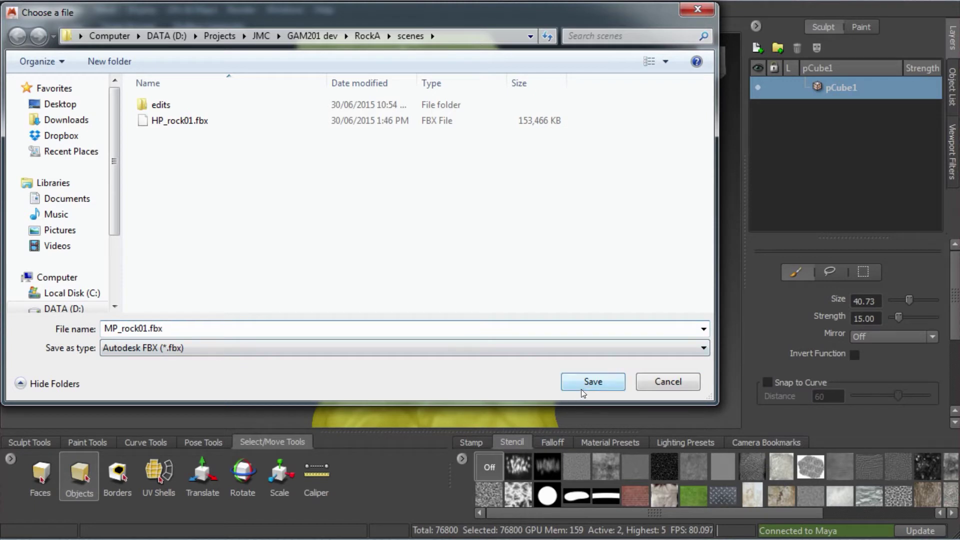
left_click(593, 382)
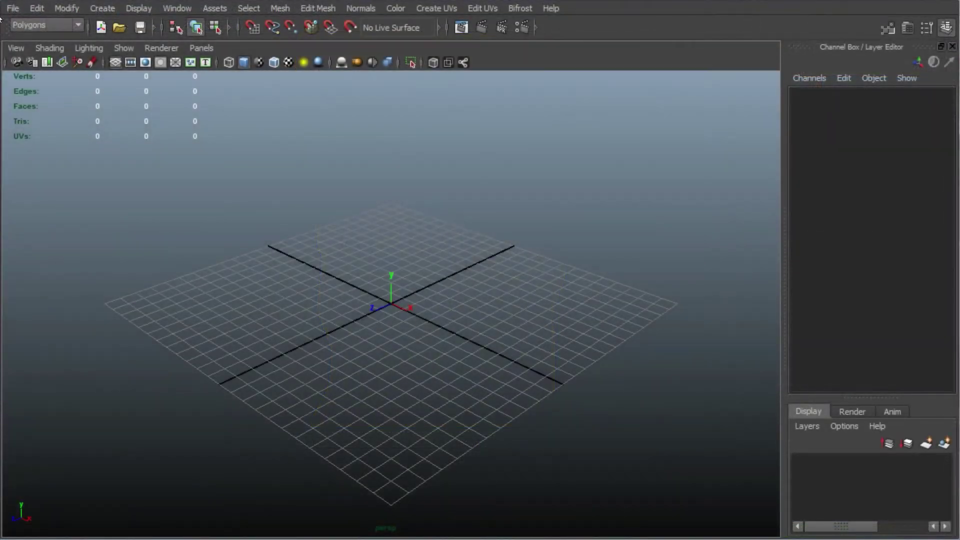
- In Maya, import MP_rock01.fbx, check its mesh density in wireframe and return to shaded display
left_click(11, 9)
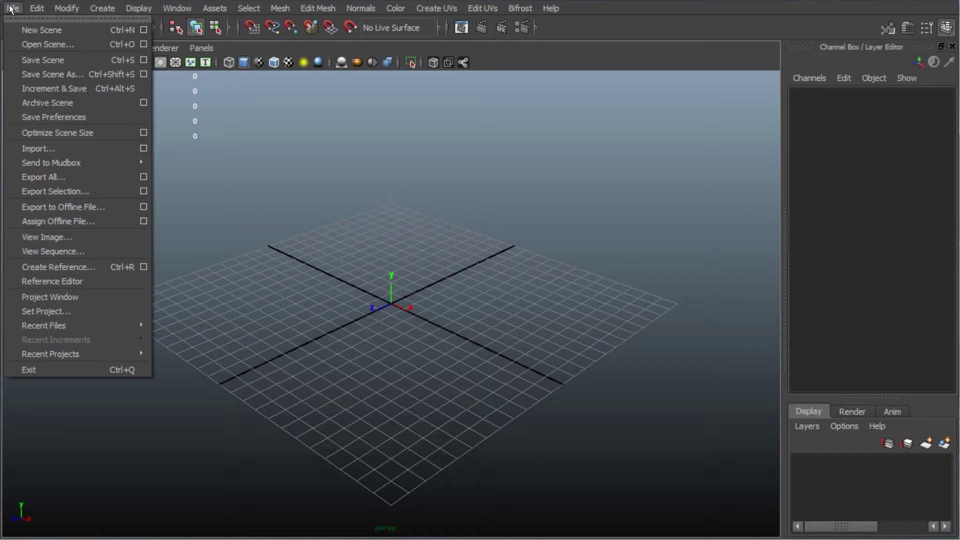
left_click(71, 150)
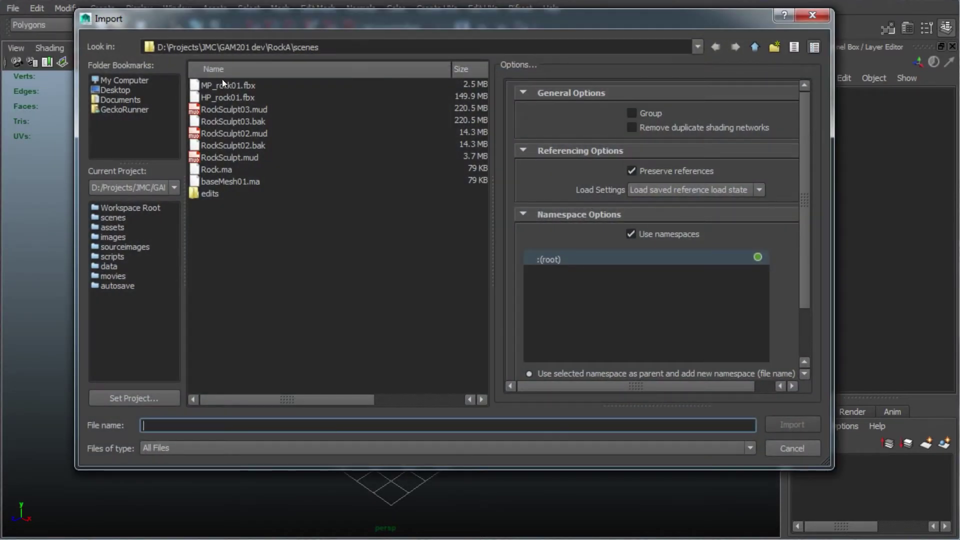
left_click(225, 86)
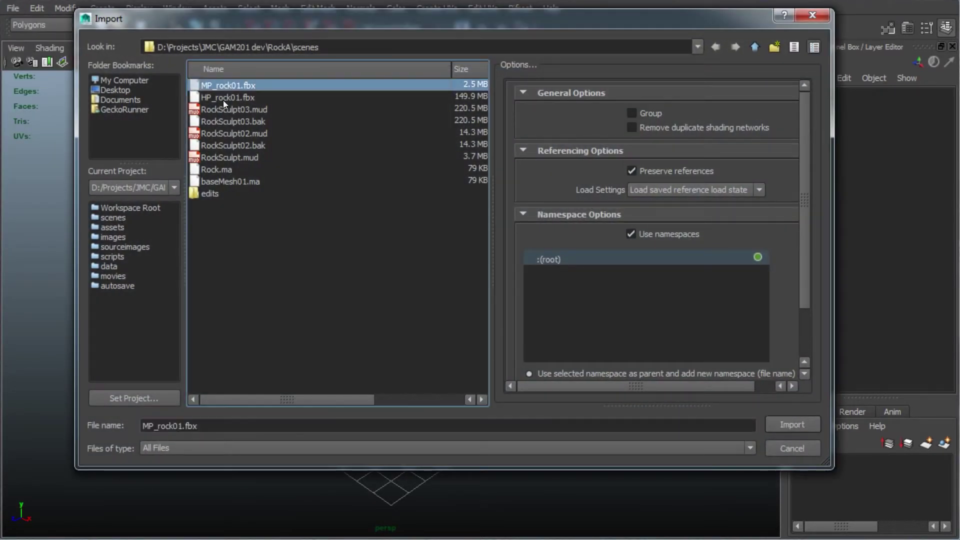
left_click(792, 424)
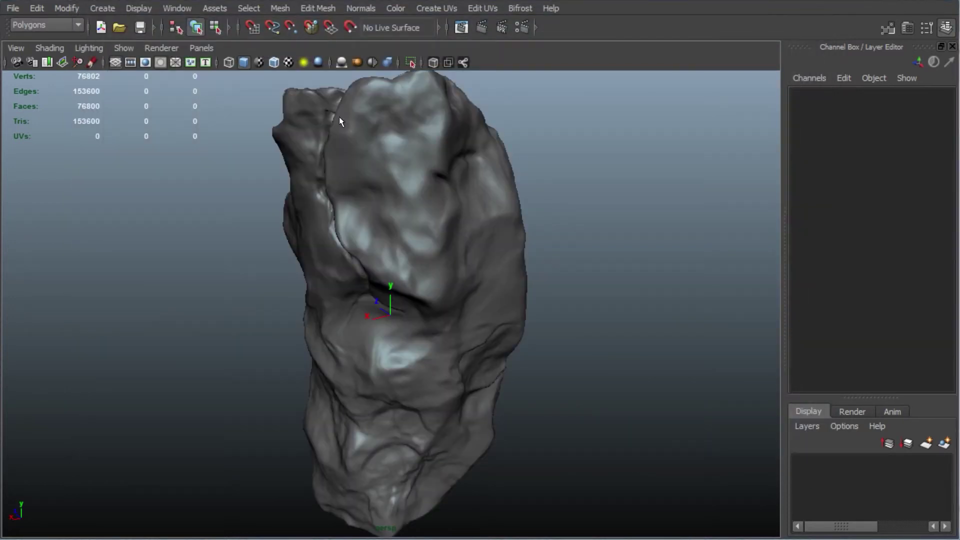
left_click(229, 62)
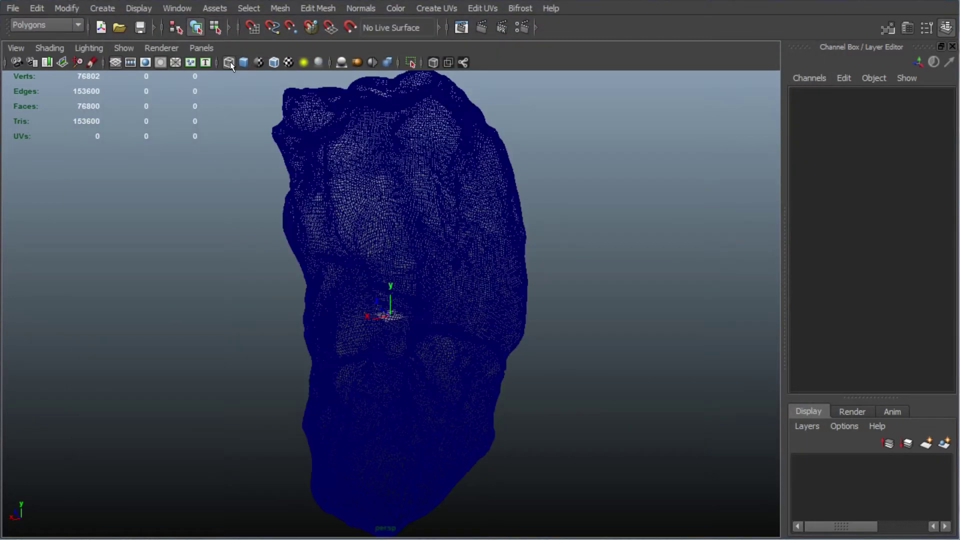
key("5")
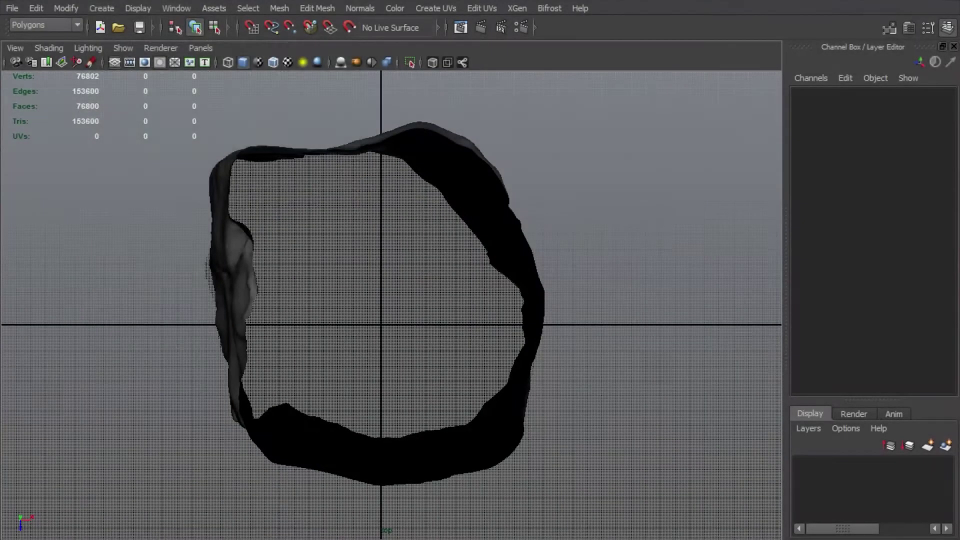
- Draw a polygon cube about 206 wide, 195 deep and 60 high around the rock's base from the top view
left_click(101, 8)
mouse_move(150, 44)
left_click(273, 67)
left_click_drag(210, 150, 535, 455)
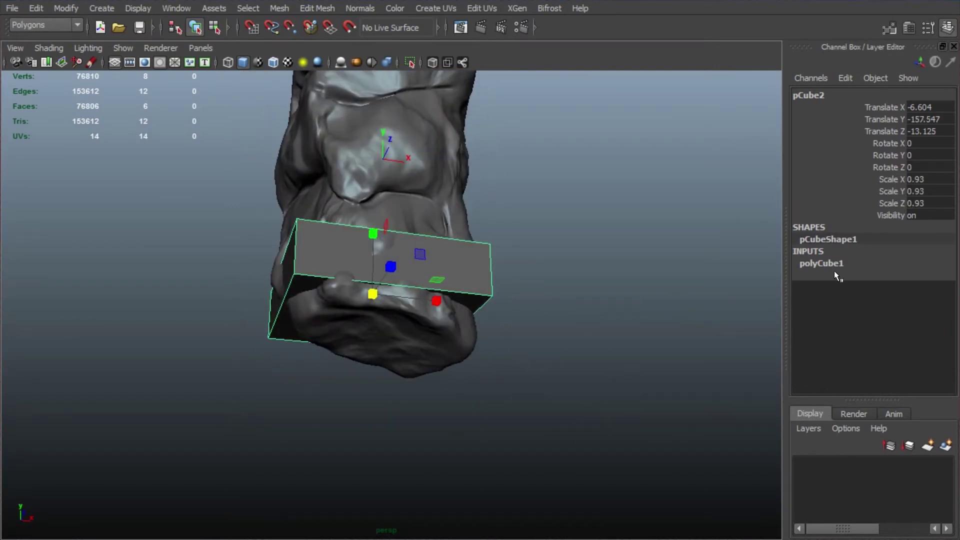
- Set the cube's width and depth subdivisions to 2 and its height subdivisions to 1
left_click(822, 263)
left_click_drag(927, 311, 928, 335)
type("2")
key("Return")
left_click_drag(720, 370, 775, 403, "alt")
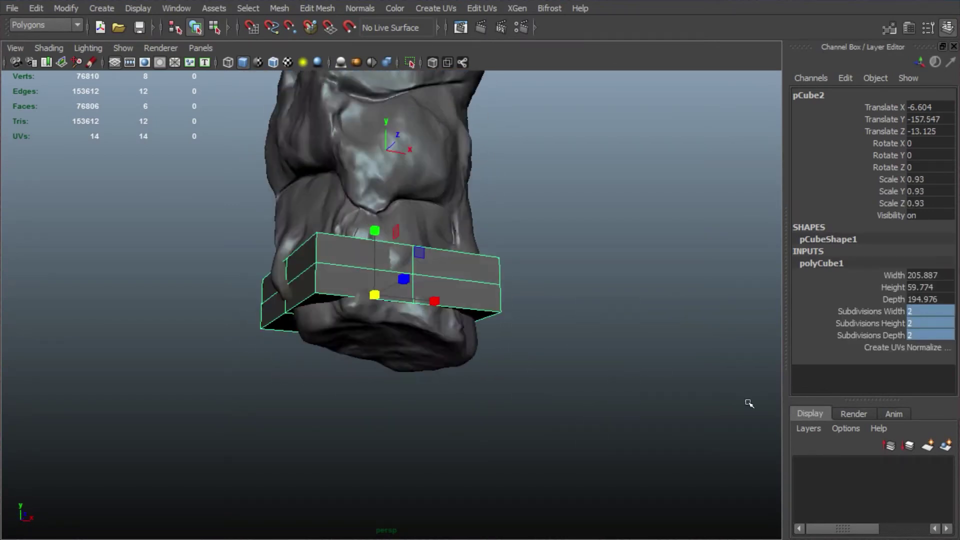
left_click(928, 323)
type("1")
left_click_drag(625, 380, 599, 354, "alt")
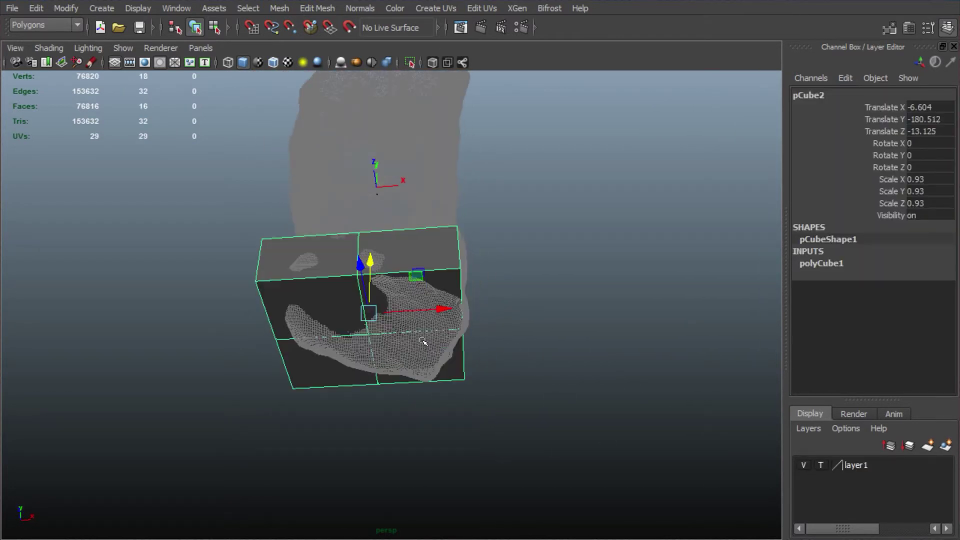
- Move the cube's corner vertices inward so its footprint follows the outline of the rock's base
right_click_drag(427, 340, 369, 339)
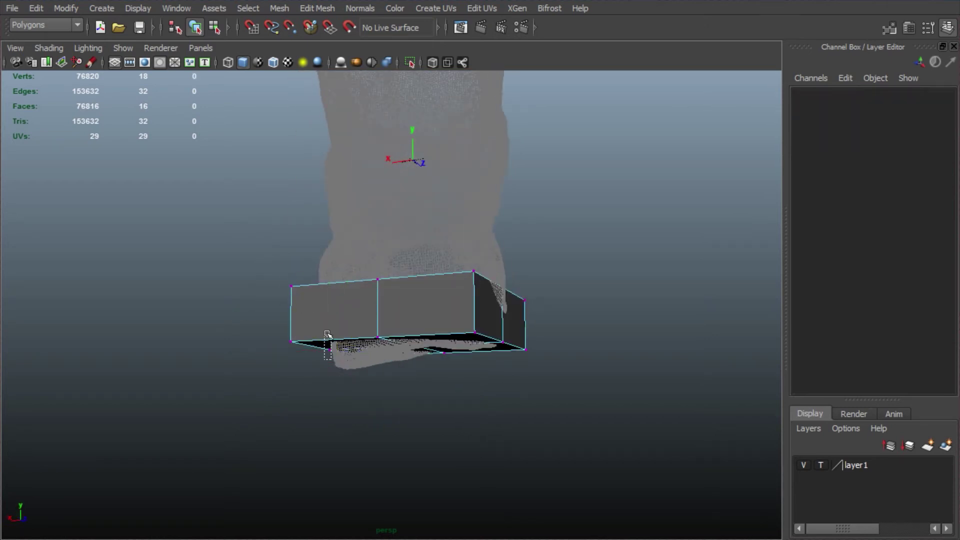
left_click_drag(327, 334, 325, 331)
left_click_drag(327, 334, 381, 425, "alt")
left_click_drag(386, 482, 475, 410)
left_click_drag(475, 440, 435, 395)
left_click_drag(517, 411, 463, 169, "alt")
left_click_drag(463, 169, 411, 197)
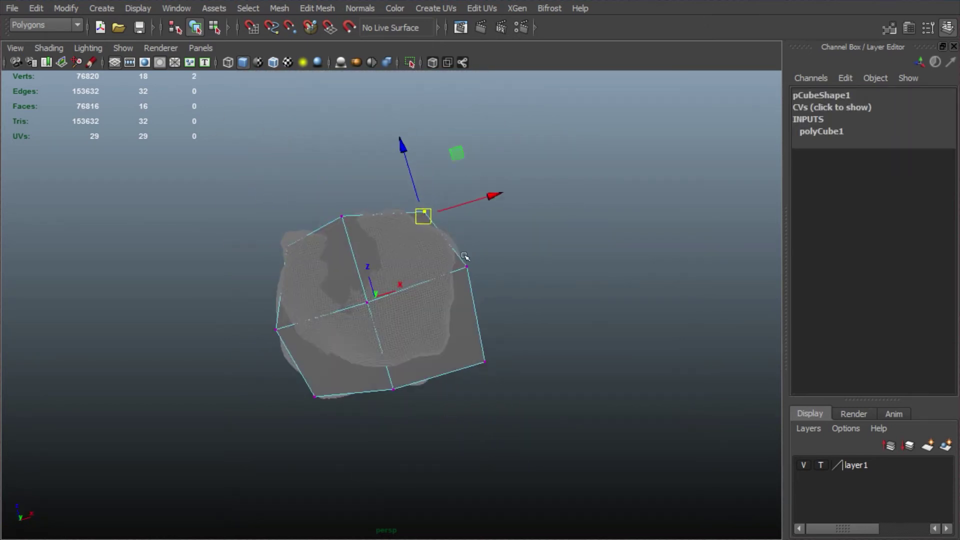
left_click_drag(449, 362, 429, 371, "alt")
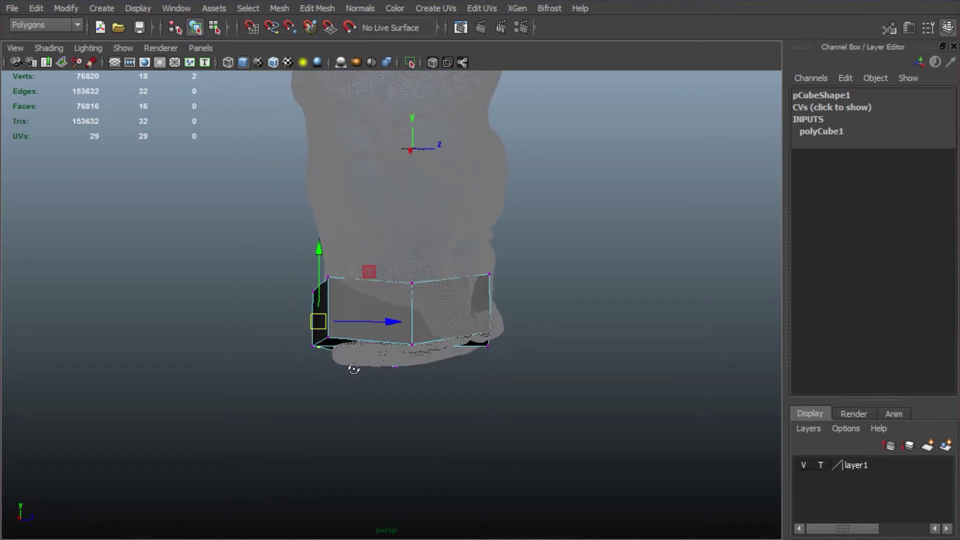
left_click_drag(520, 370, 478, 339)
left_click_drag(478, 339, 513, 213, "alt")
left_click_drag(320, 204, 399, 422, "alt")
- Extrude the cube's top faces upward and shift them to follow the lower part of the rock
right_click_drag(380, 365, 380, 405)
left_click(310, 277)
left_click_drag(410, 245, 375, 329, "shift")
key("space")
left_click_drag(325, 143, 325, 108)
left_click_drag(349, 287, 349, 225)
left_click_drag(406, 265, 380, 220, "alt")
key("w")
left_click_drag(377, 225, 392, 184)
- Adjust vertices of the lower section so the low-poly mesh sits closer to the rock's surface
left_click_drag(671, 215, 141, 253, "alt")
left_click_drag(415, 225, 460, 226, "alt")
right_click_drag(461, 226, 397, 225)
left_click_drag(397, 226, 353, 358, "alt")
left_click_drag(351, 373, 265, 315)
- Extrude the low-poly mesh's top faces upward by about 103 along the rock
right_click_drag(445, 325, 446, 368)
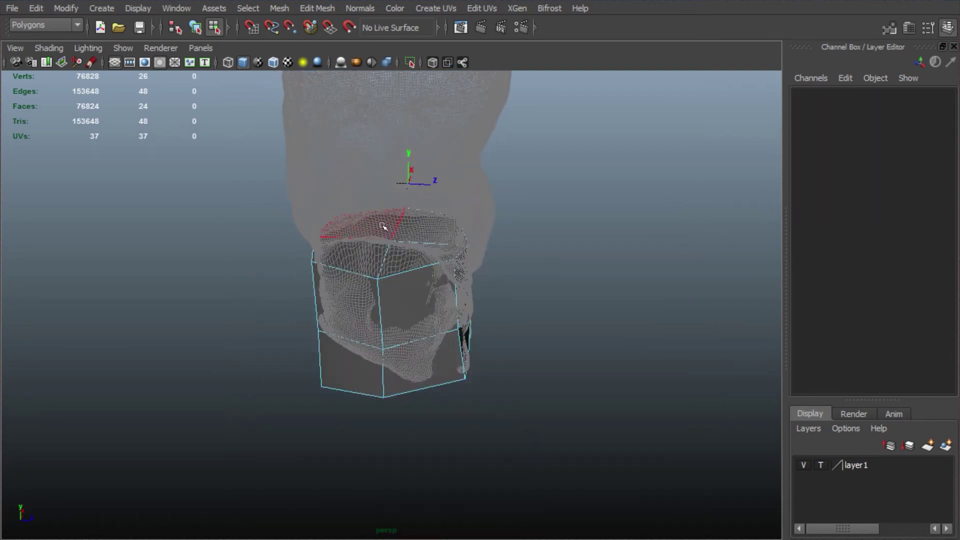
left_click_drag(384, 225, 434, 362, "alt")
key("g")
left_click_drag(403, 166, 405, 83)
left_click_drag(405, 125, 435, 113, "alt")
middle_click_drag(436, 112, 415, 230, "alt")
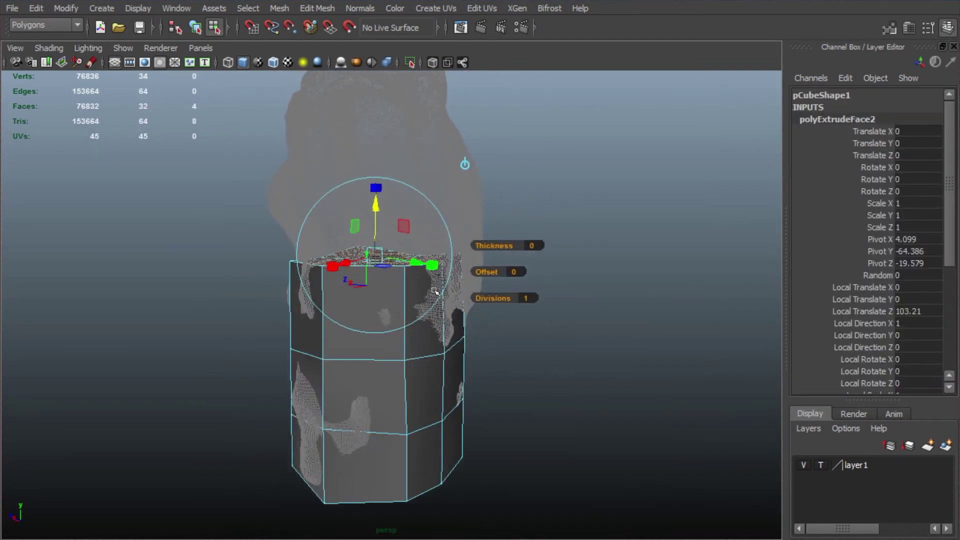
- Extrude the top faces upward two more times toward the upper part of the rock
key("g")
left_click_drag(375, 204, 374, 125)
key("g")
left_click_drag(535, 205, 595, 210, "alt")
middle_click_drag(595, 210, 608, 315, "alt")
left_click_drag(418, 291, 421, 168)
- Extrude the top faces once more, then scale and rotate them to match the rock's upper end
key("g")
left_click_drag(445, 278, 386, 299, "alt")
key("r")
left_click_drag(381, 242, 415, 242)
left_click_drag(371, 291, 385, 293, "alt")
key("e")
left_click_drag(422, 173, 405, 167)
- Scale the low-poly mesh's horizontal edge loops one at a time to match the rock's width at each height
left_click_drag(420, 295, 556, 305, "alt")
right_click(459, 343)
right_click_drag(415, 343, 416, 307)
double_click(429, 329)
key("r")
left_click_drag(450, 325, 474, 331)
left_click_drag(452, 267, 482, 275)
middle_click_drag(480, 350, 451, 191, "alt")
double_click(452, 350)
left_click_drag(418, 340, 422, 340)
double_click(440, 256)
left_click_drag(420, 255, 327, 252)
double_click(344, 166)
left_click_drag(326, 175, 309, 176)
left_click_drag(443, 125, 433, 135, "alt")
double_click(434, 137)
left_click_drag(323, 121, 635, 237)
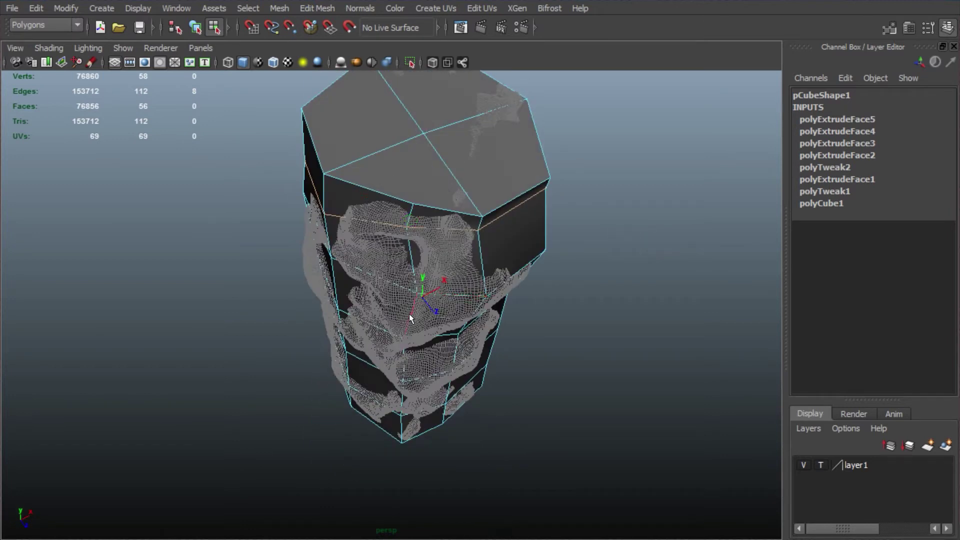
- Move individual components near the top of the low-poly mesh to follow the rock's peak, and return to object mode
key("w")
left_click_drag(409, 313, 440, 400, "alt")
mouse_move(399, 381)
left_mouse_down()
mouse_move(386, 395)
mouse_move(384, 380)
left_mouse_up()
left_click(299, 370)
left_click_drag(296, 370, 315, 271)
left_click_drag(315, 270, 572, 446, "alt")
right_click_drag(573, 446, 480, 360, "alt")
left_click(470, 340)
right_click_drag(366, 205, 408, 175)
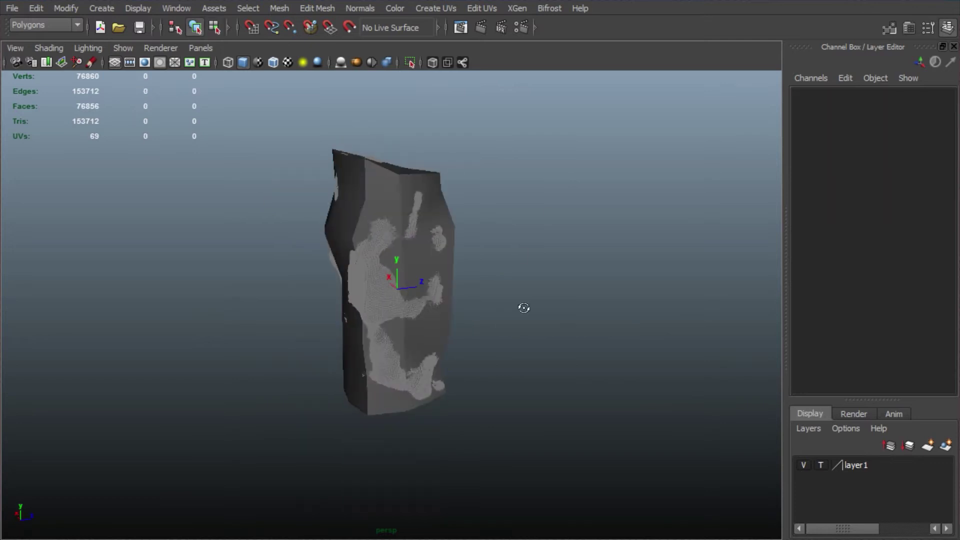
- Make layer1 selectable and select the imported rock together with the low-poly mesh
left_click_drag(357, 205, 371, 204, "alt")
left_click(358, 194)
left_click(820, 465)
left_click(821, 465)
left_click(500, 320)
left_click(361, 268)
left_click(475, 215)
left_click(381, 190)
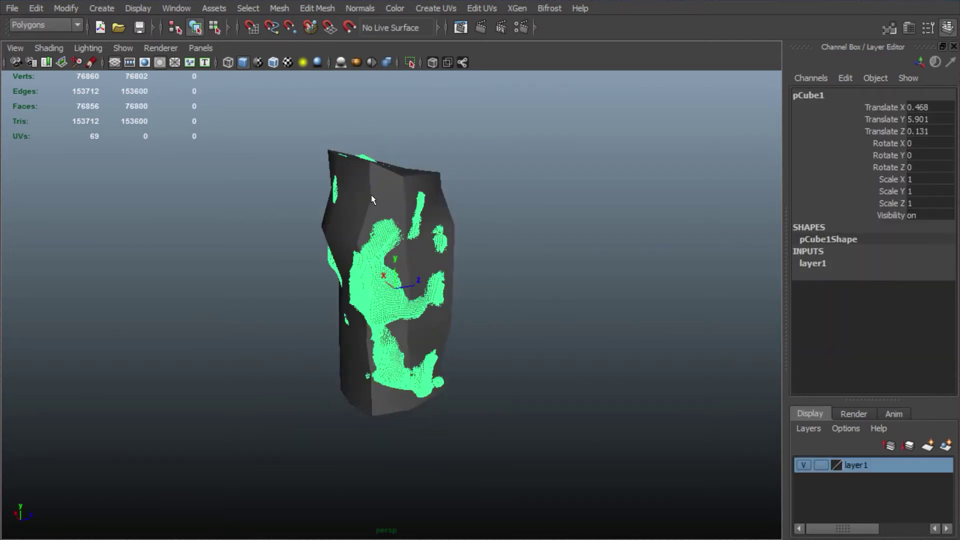
left_click(381, 189, "shift")
left_click(470, 207)
left_click_drag(470, 207, 368, 262, "alt")
left_click(249, 226)
- Switch to the Animation menu set and apply a Shrink Wrap deformer to the low-poly mesh using the rock
left_click(46, 25)
left_click(31, 38)
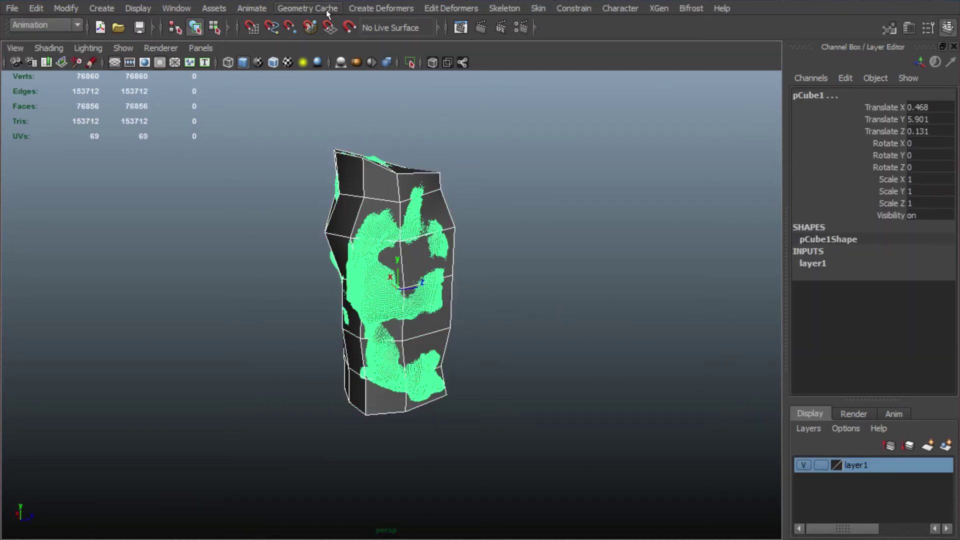
left_click(356, 10)
left_click(395, 70)
- Hide and show layer1 to compare the wrapped mesh with the rock, and set layer1 to reference
left_click(800, 464)
left_click_drag(550, 300, 490, 301, "alt")
right_click_drag(490, 300, 713, 317, "alt")
left_click_drag(713, 317, 650, 320, "alt")
middle_click_drag(650, 320, 650, 430, "alt")
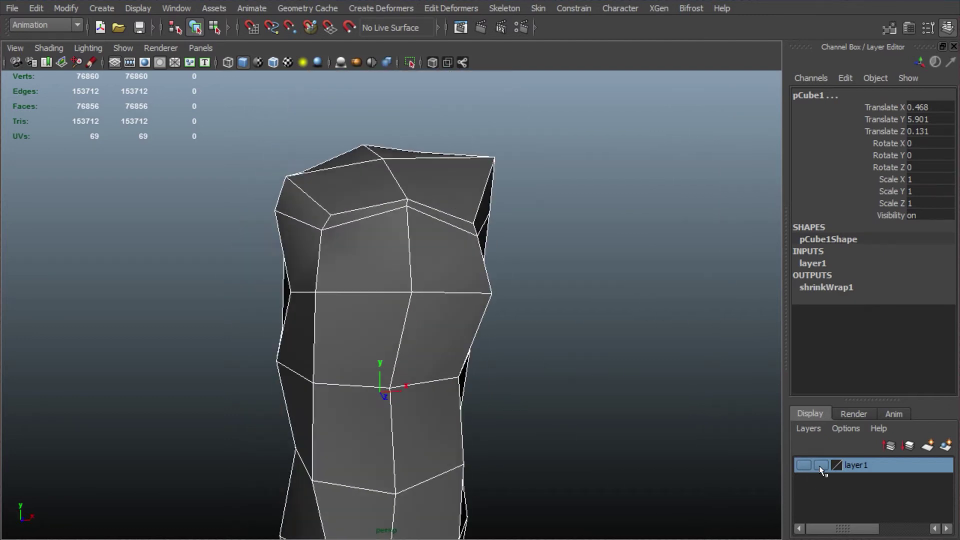
left_click(802, 465)
left_click(626, 443)
middle_click_drag(500, 380, 500, 282, "alt")
left_click(431, 260)
left_click(821, 465)
left_click_drag(500, 351, 447, 233, "alt")
left_click(822, 463)
left_click(460, 372)
- Extrude one side face of the low-poly mesh toward the rock's protruding bulge
right_click_drag(425, 245, 425, 288)
left_click(347, 220)
right_click_drag(320, 212, 320, 256, "shift")
left_click_drag(321, 239, 284, 256)
- Move the edges around the extruded face so it fits the rock's bulge
left_click_drag(390, 265, 526, 241, "alt")
key("q")
left_click(520, 237)
key("w")
left_click_drag(514, 175, 514, 194)
left_click_drag(492, 300, 566, 320, "alt")
left_click_drag(474, 257, 448, 254)
left_click_drag(575, 210, 475, 210, "alt")
left_click(508, 154)
left_click_drag(510, 154, 484, 221, "alt")
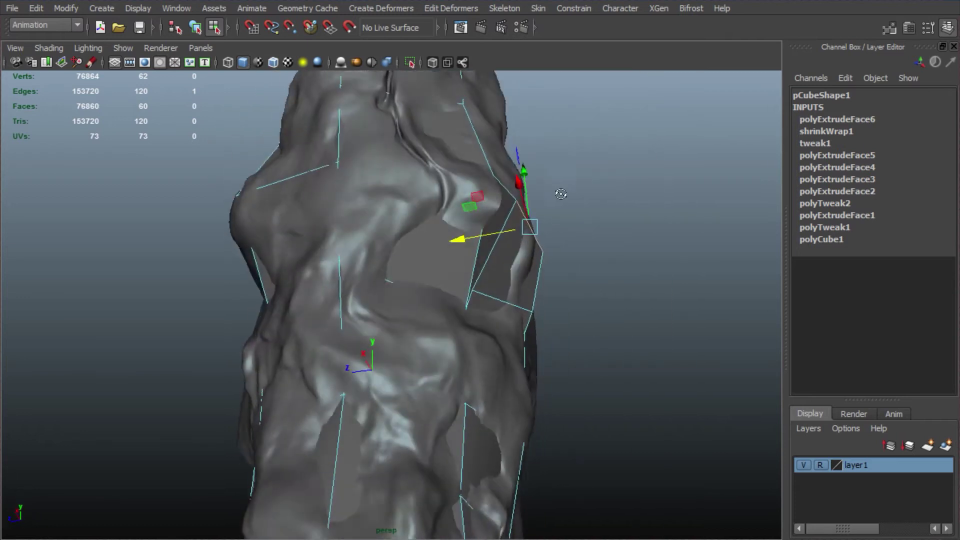
mouse_move(560, 203)
left_mouse_down("alt")
mouse_move(539, 233)
mouse_move(520, 311)
mouse_move(495, 235)
left_mouse_up("alt")
- Place the low-poly mesh on its own new display layer and make that layer visible
right_click_drag(484, 298, 424, 298)
left_click(435, 304)
mouse_move(448, 245)
left_mouse_down("alt")
mouse_move(478, 335)
mouse_move(519, 236)
mouse_move(482, 300)
mouse_move(530, 276)
mouse_move(550, 291)
left_mouse_up("alt")
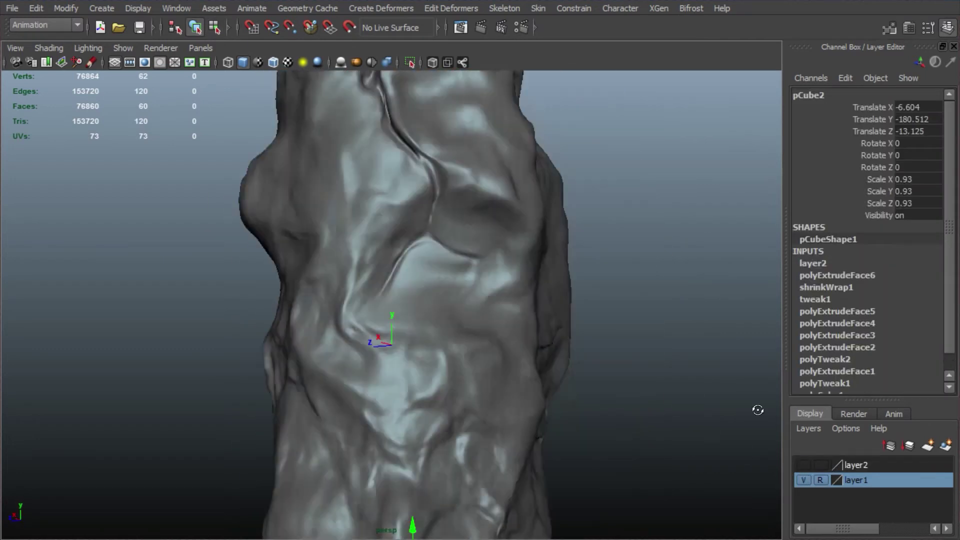
left_click(804, 465)
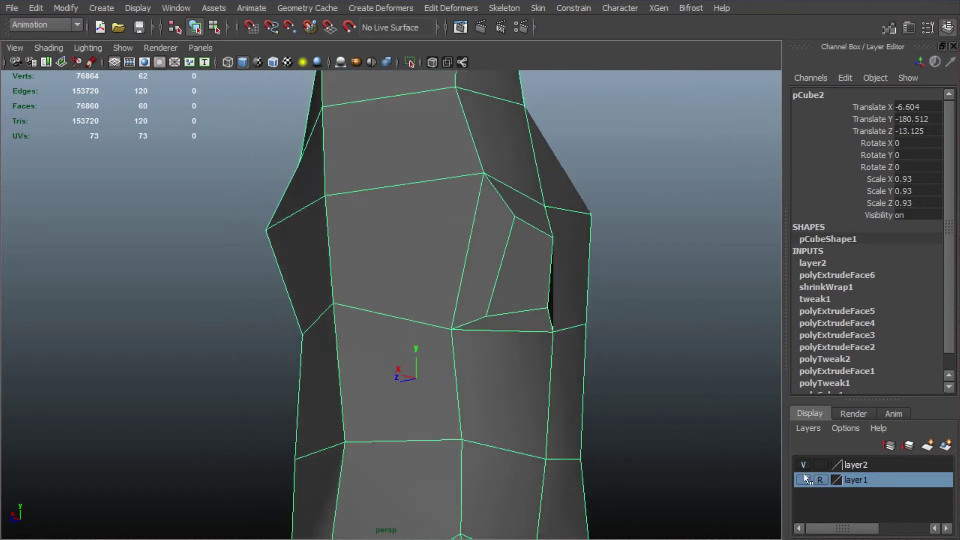
- Move the lower edge of the extruded face slightly upward and check its fit against the rock
right_click_drag(498, 326, 508, 294)
left_click(505, 310)
left_click_drag(500, 330, 496, 321)
left_click_drag(496, 321, 455, 361, "alt")
left_click_drag(455, 361, 572, 315, "alt")
left_click(509, 282)
left_click_drag(509, 282, 569, 304, "alt")
- Switch to the Polygons menu set and add the Mesh Tools menu to it in the Menu Set Editor
left_click(45, 25)
left_click(30, 47)
left_click(317, 8)
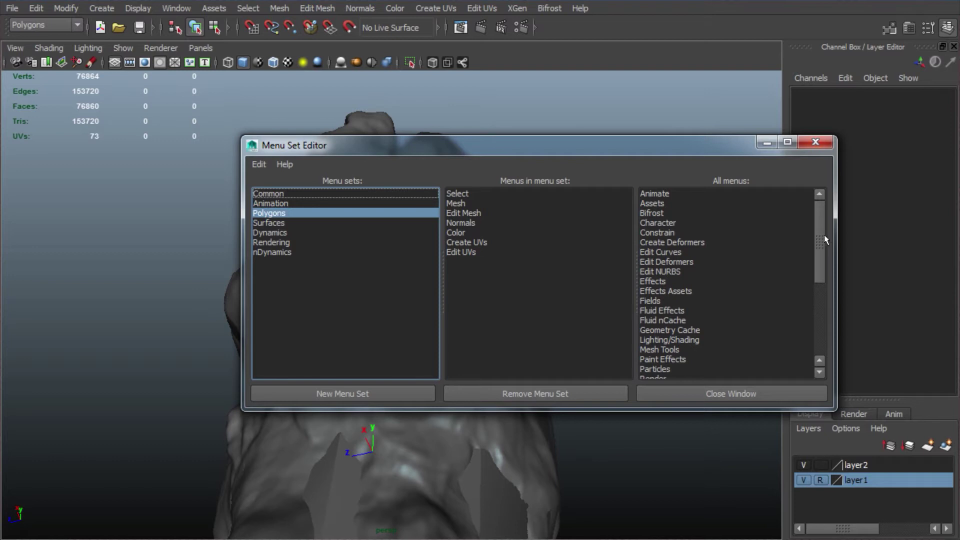
left_click_drag(824, 236, 821, 326)
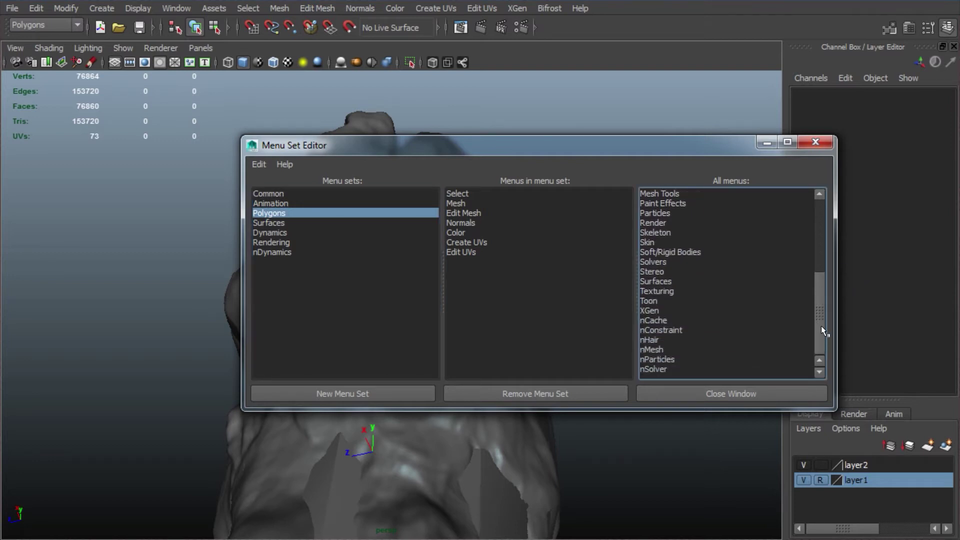
right_click(662, 193)
left_click(710, 203)
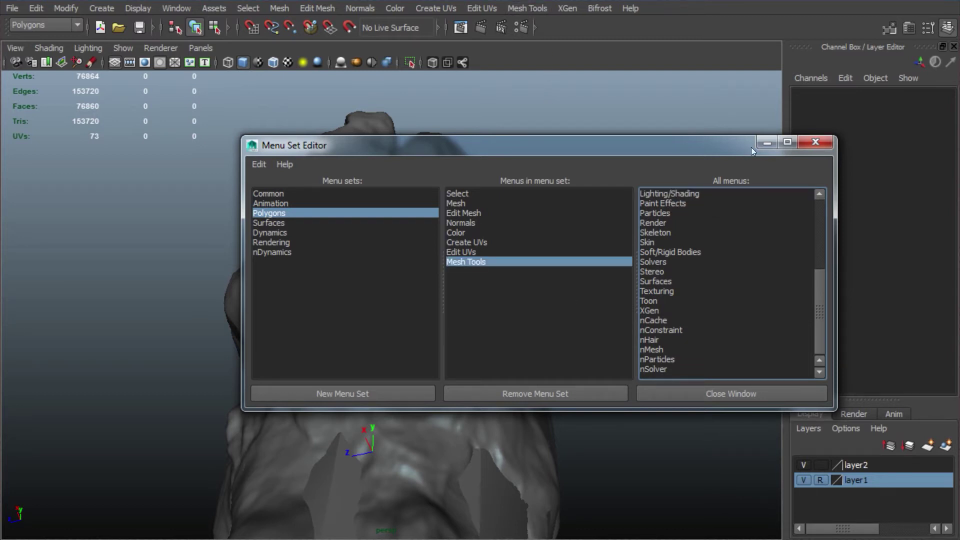
left_click(825, 141)
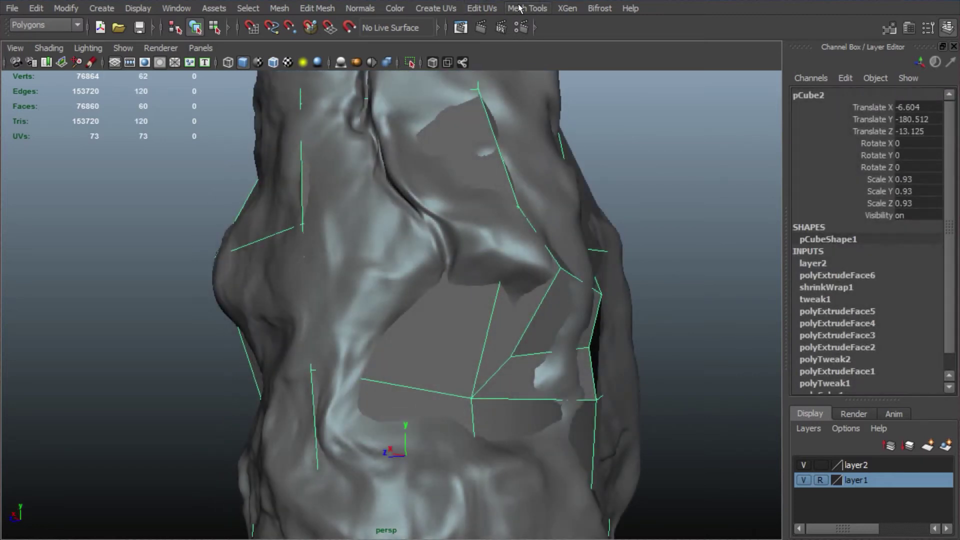
- Cut the faces with Multi-Cut from the extruded face's lower corner across the adjacent edge to the far corner vertex
left_click(523, 8)
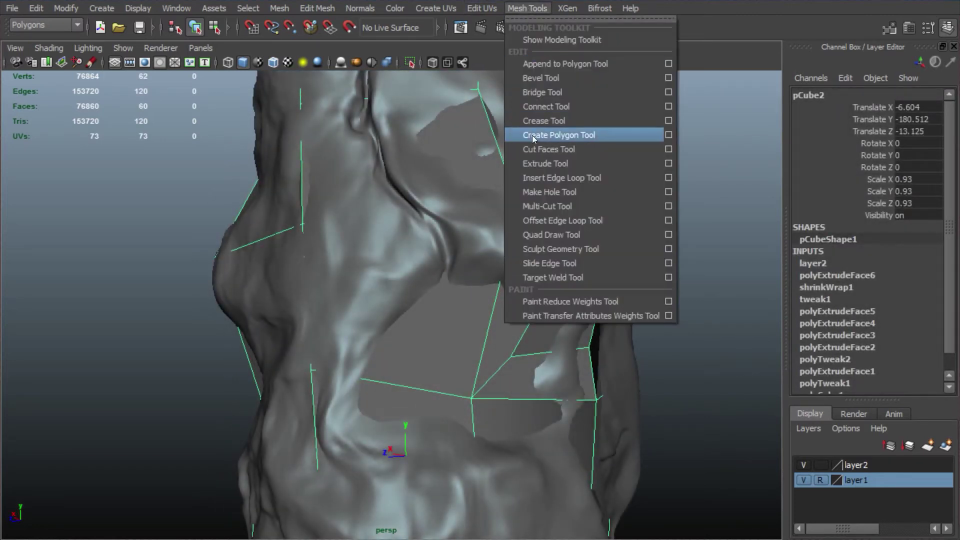
left_click(555, 206)
mouse_move(666, 419)
left_mouse_down("alt")
mouse_move(668, 403)
mouse_move(656, 407)
left_mouse_up("alt")
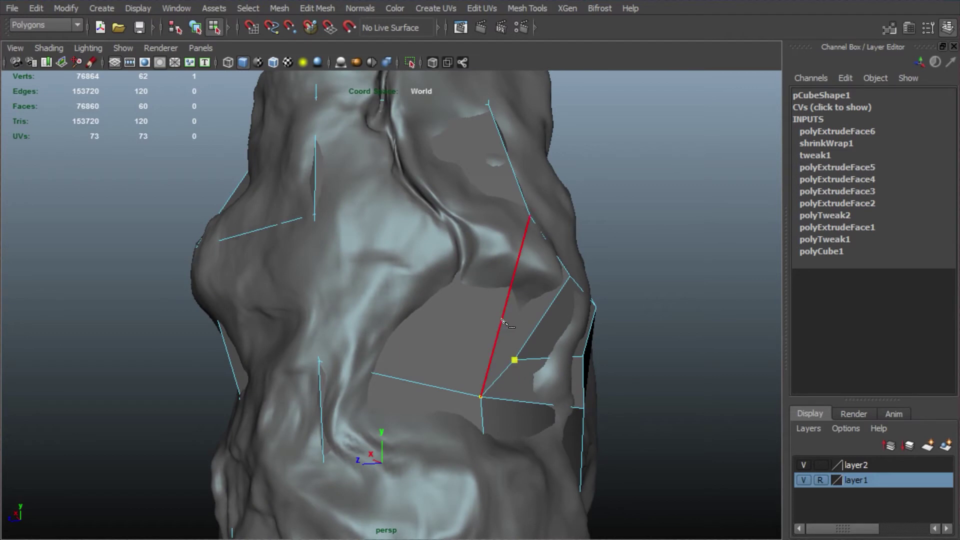
left_click(509, 296)
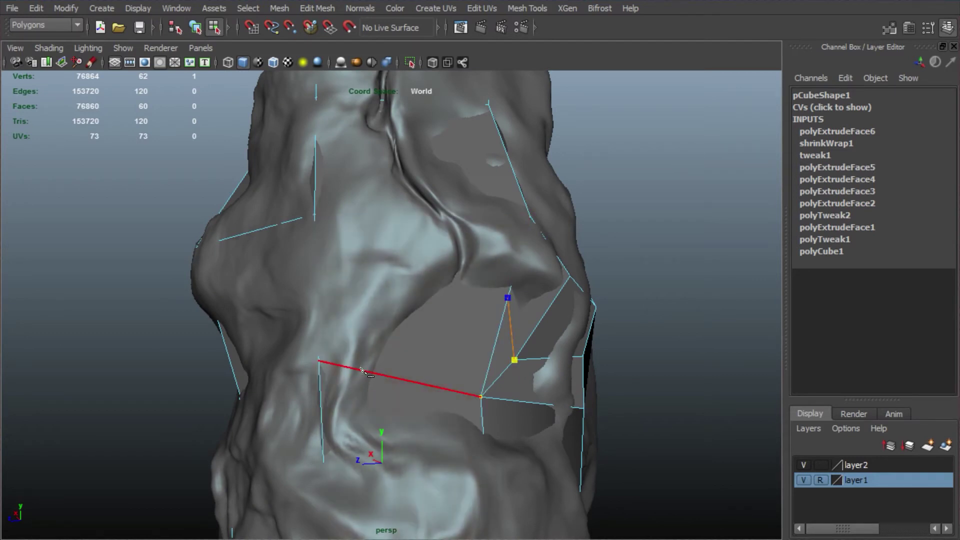
right_click(305, 364)
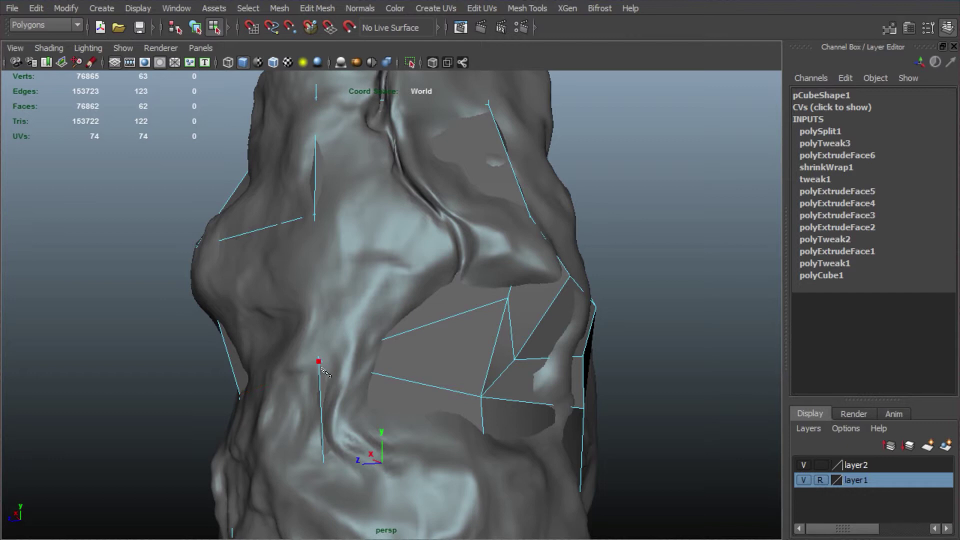
- Move the new cut vertex into the crease of the rock and compare the mesh with the rock hidden and shown
left_click_drag(488, 355, 456, 343, "alt")
right_click_drag(457, 343, 421, 321)
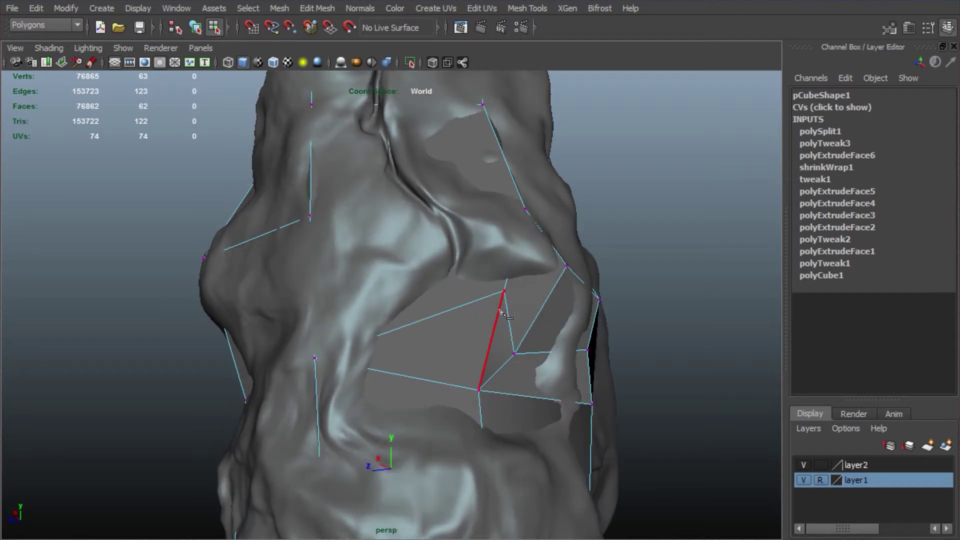
left_click_drag(520, 319, 420, 311, "alt")
left_click_drag(525, 350, 447, 407, "alt")
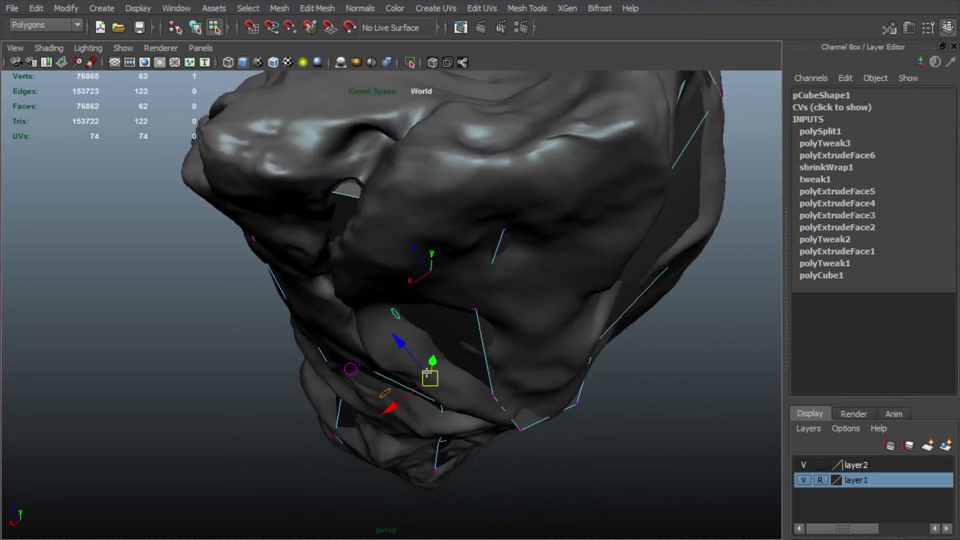
mouse_move(427, 370)
left_mouse_down("alt")
mouse_move(446, 326)
mouse_move(456, 246)
left_mouse_up("alt")
left_click_drag(443, 214, 507, 329)
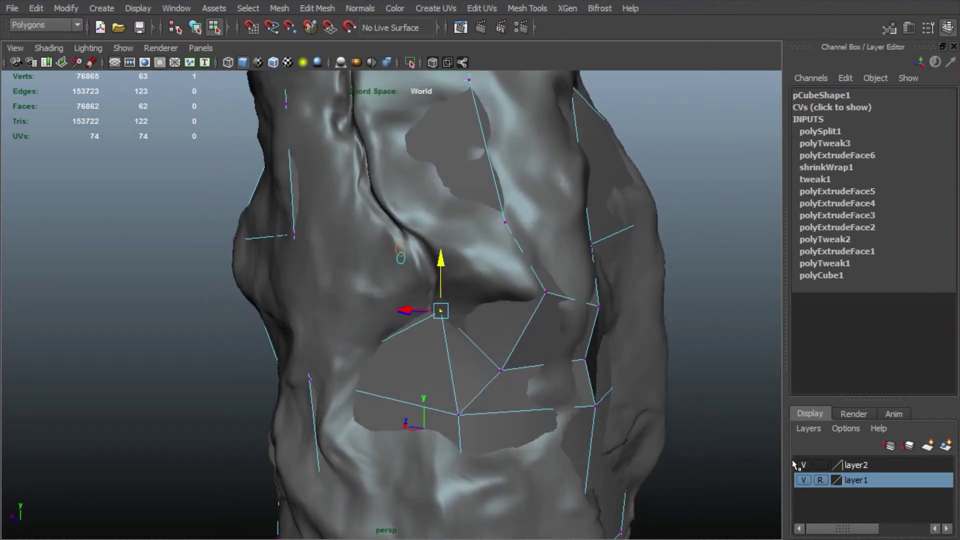
left_click(803, 480)
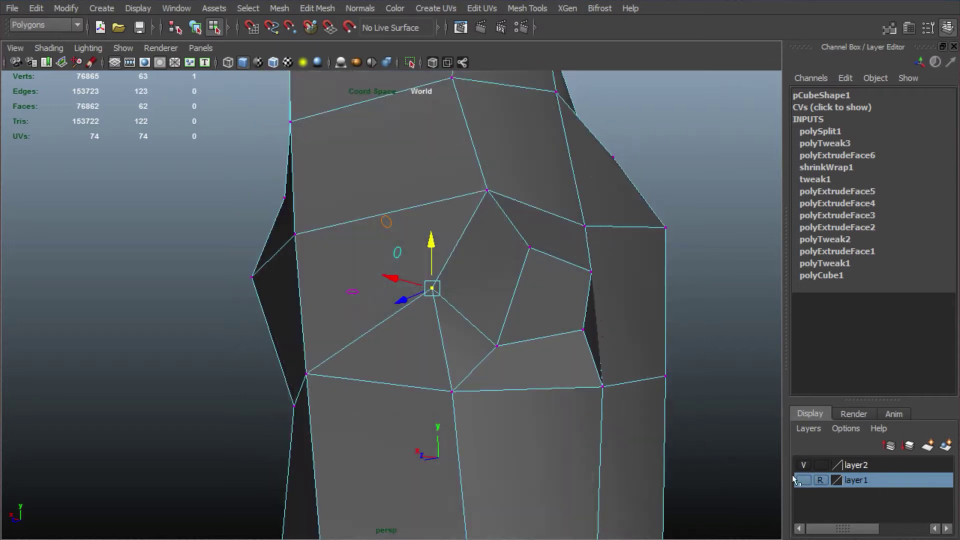
mouse_move(692, 434)
left_mouse_down("alt")
mouse_move(598, 353)
mouse_move(639, 422)
mouse_move(710, 434)
left_mouse_up("alt")
left_click(804, 480)
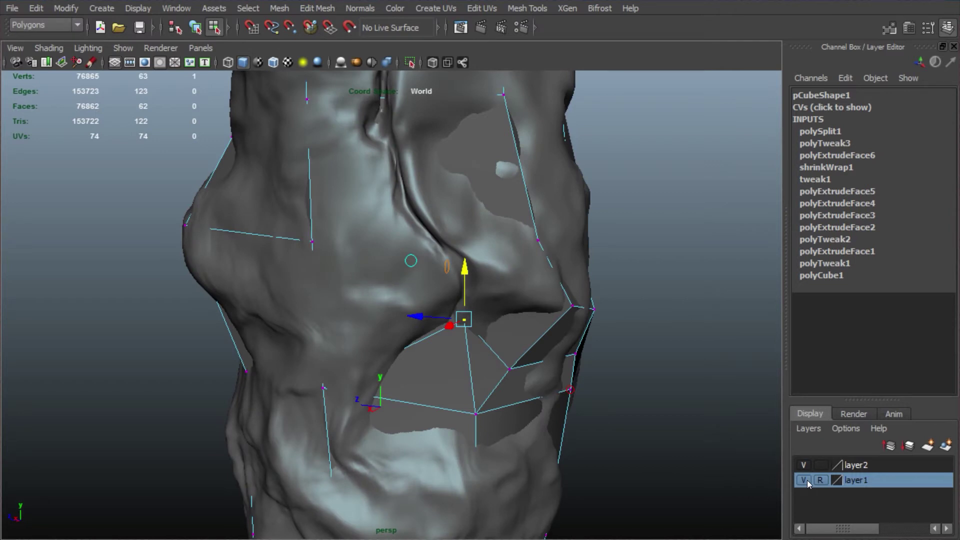
- Hide layer1 and extrude the side face next to the bulge outward by about 17
left_click(805, 479)
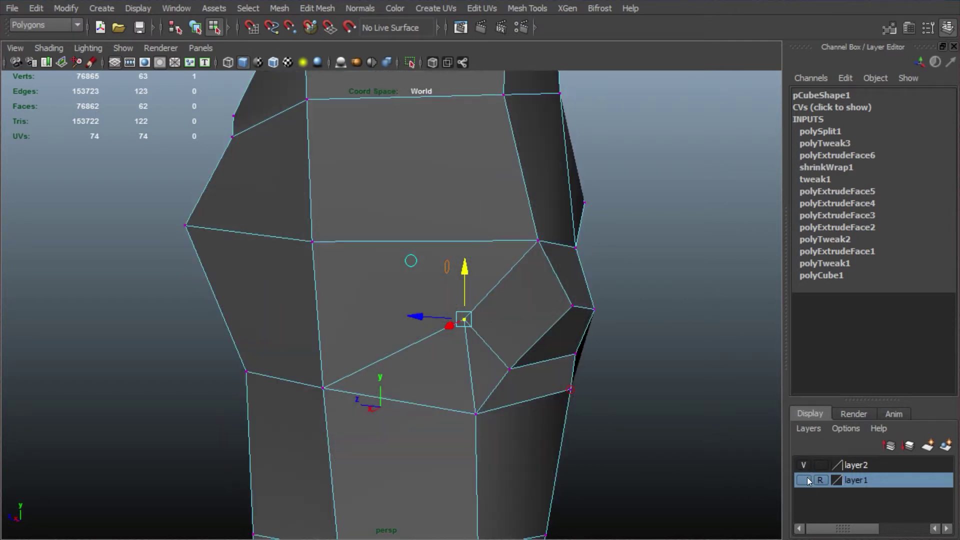
right_click_drag(481, 343, 482, 380)
left_click(377, 302)
key("space")
left_click_drag(345, 132, 344, 100)
left_click_drag(525, 305, 411, 314, "alt")
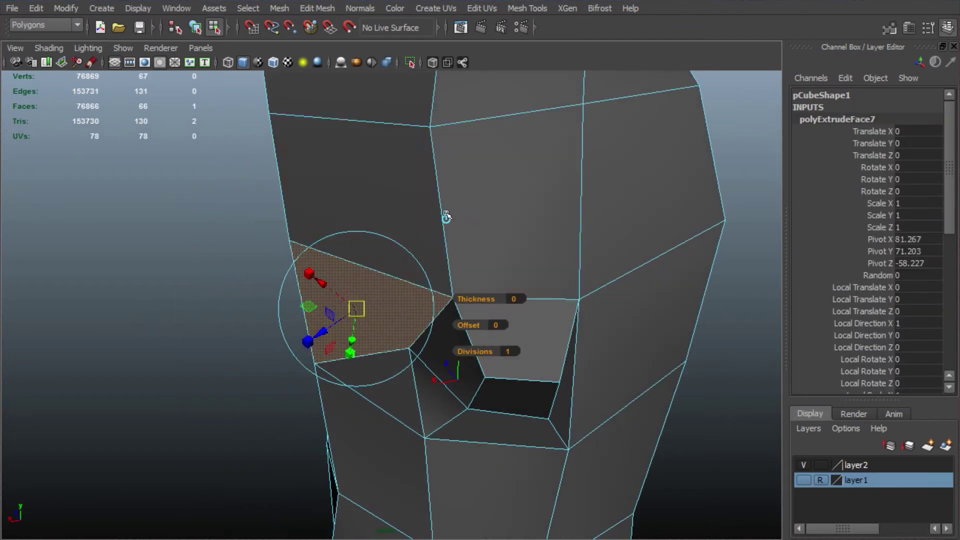
left_click(446, 216)
left_click_drag(441, 386, 462, 415, "alt")
left_click(472, 264)
left_click_drag(392, 400, 327, 341, "alt")
left_click_drag(291, 293, 260, 297)
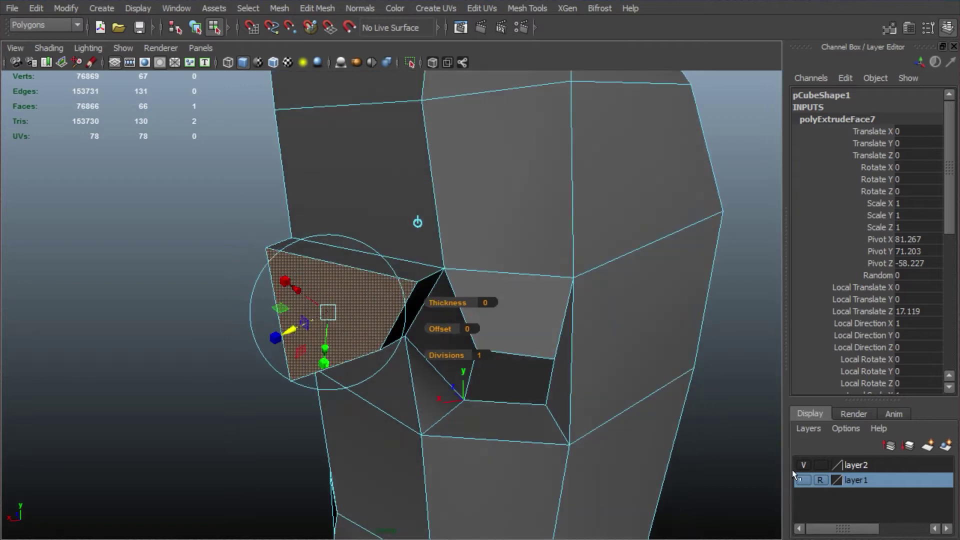
- Show layer1 again and weld the extruded side face's corner vertices to the neighbouring mesh vertices with Target Weld
left_click(804, 480)
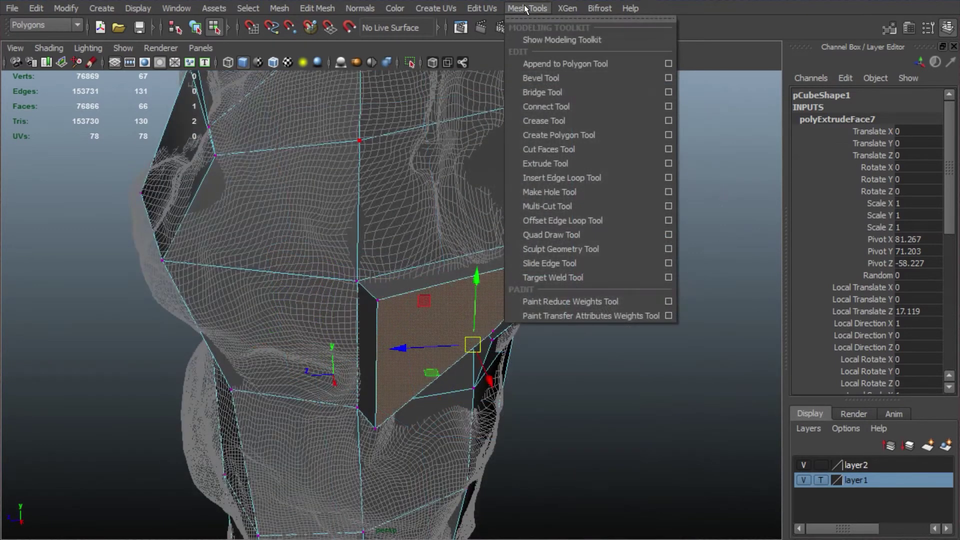
left_click(559, 277)
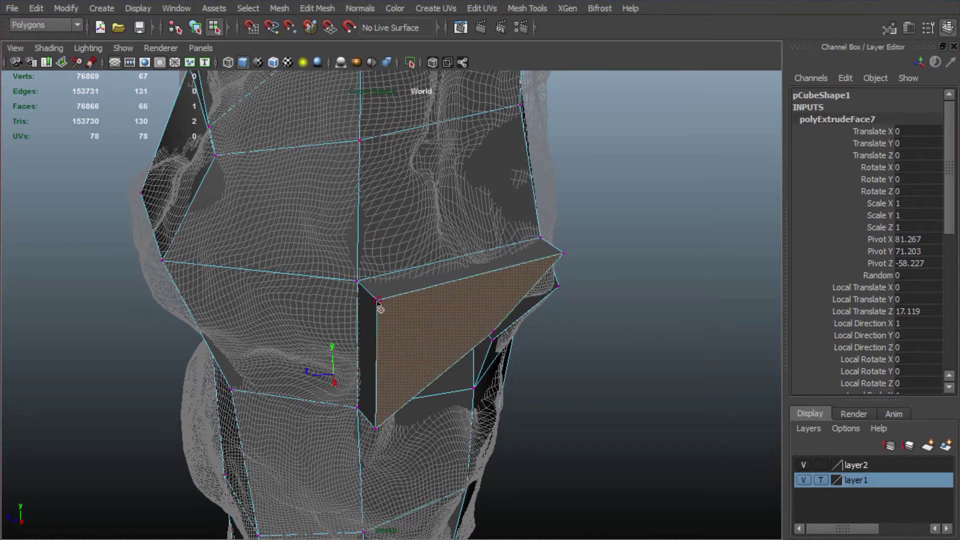
left_click_drag(361, 293, 352, 289)
left_click_drag(558, 294, 425, 315, "alt")
left_click_drag(470, 360, 531, 334, "alt")
left_click_drag(403, 363, 427, 375, "alt")
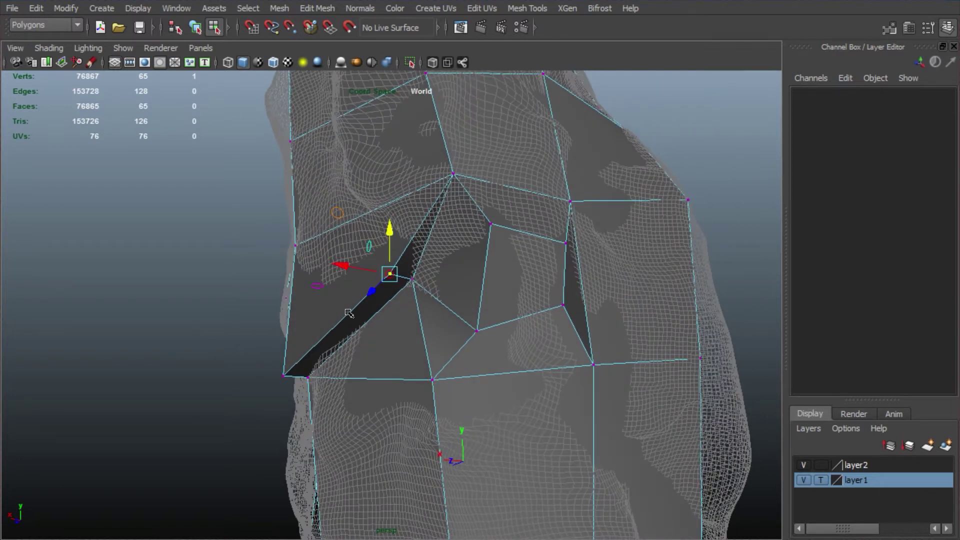
- Move the welded side face's upper and lower corner vertices to follow the overhang on the rock's side
key("w")
right_click_drag(349, 314, 348, 278)
left_click(344, 316)
left_click_drag(344, 316, 508, 383, "alt")
left_click_drag(470, 329, 375, 350)
right_click_drag(349, 343, 301, 355)
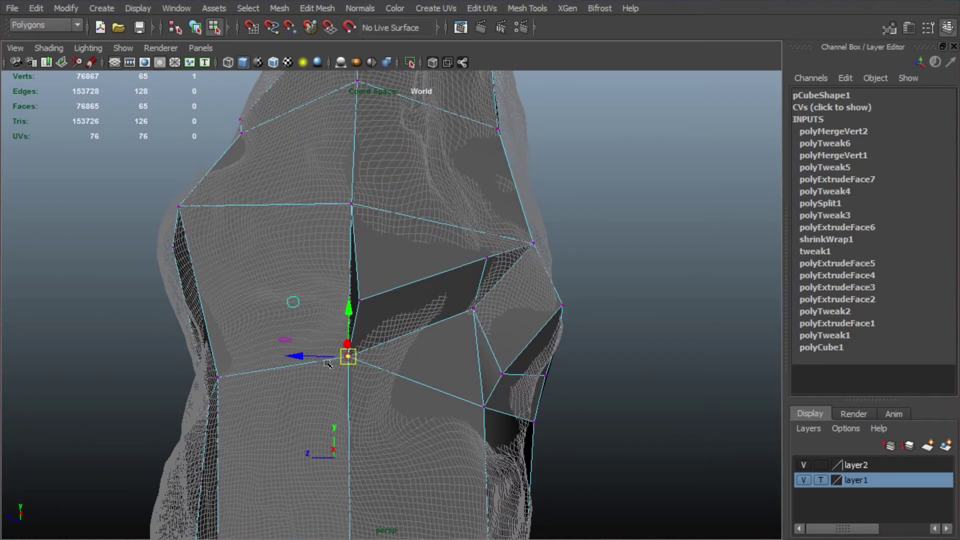
left_click_drag(320, 362, 411, 328, "alt")
left_click_drag(359, 243, 359, 229)
left_click_drag(411, 323, 446, 335, "alt")
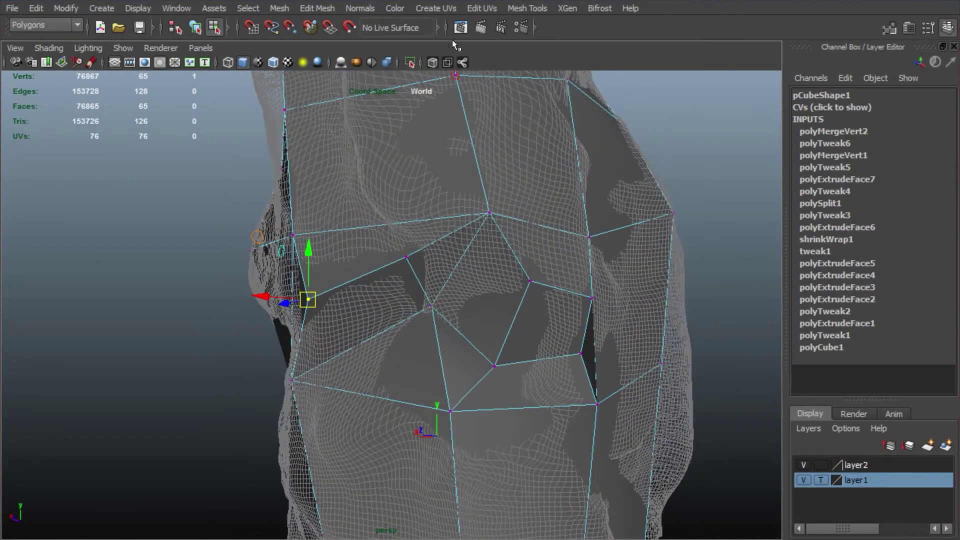
- Cut a new edge across the faces of the recess with Multi-Cut
left_click(482, 8)
mouse_move(517, 4)
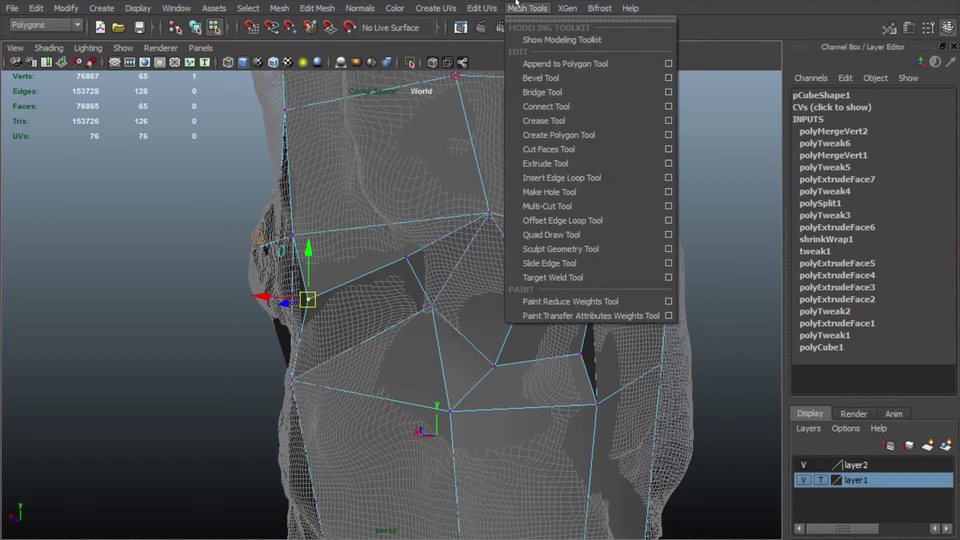
left_click(579, 206)
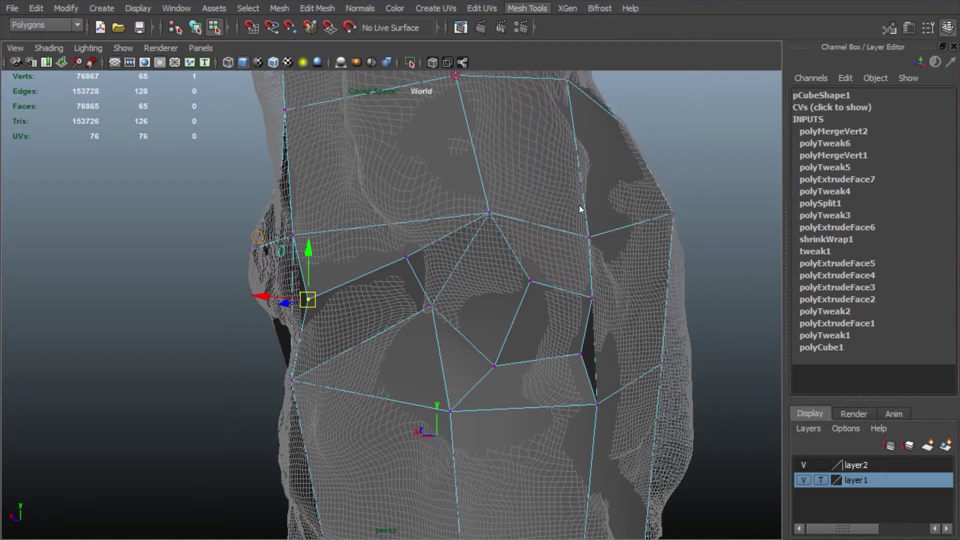
right_click(530, 283)
right_click(475, 326)
left_click_drag(589, 351, 464, 343, "alt")
- Return to vertex editing and move the recess's inner vertices into the rock's crease
right_click_drag(463, 343, 463, 408)
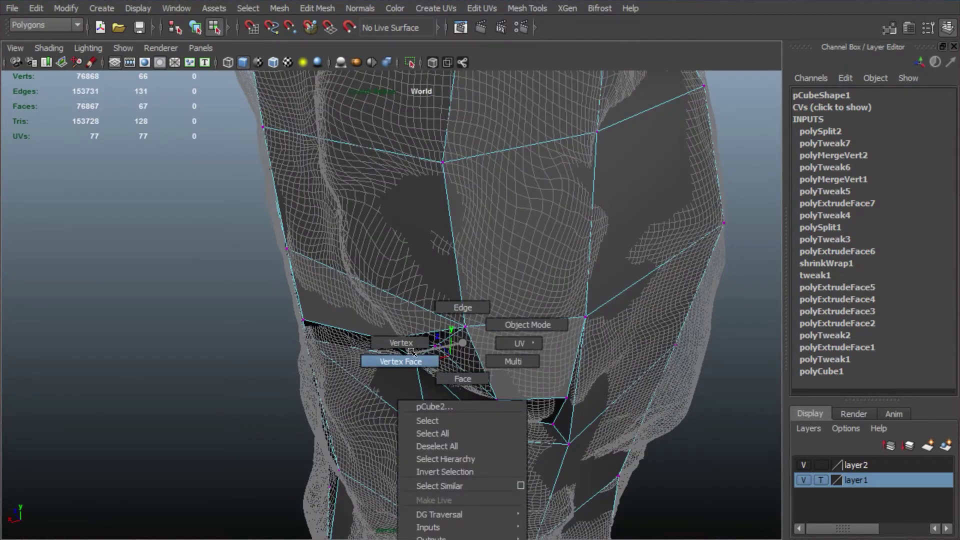
right_click_drag(412, 351, 413, 353)
left_click_drag(431, 344, 443, 386, "alt")
left_click_drag(430, 422, 499, 328, "alt")
left_click_drag(478, 215, 564, 228, "alt")
left_click_drag(510, 299, 420, 358, "alt")
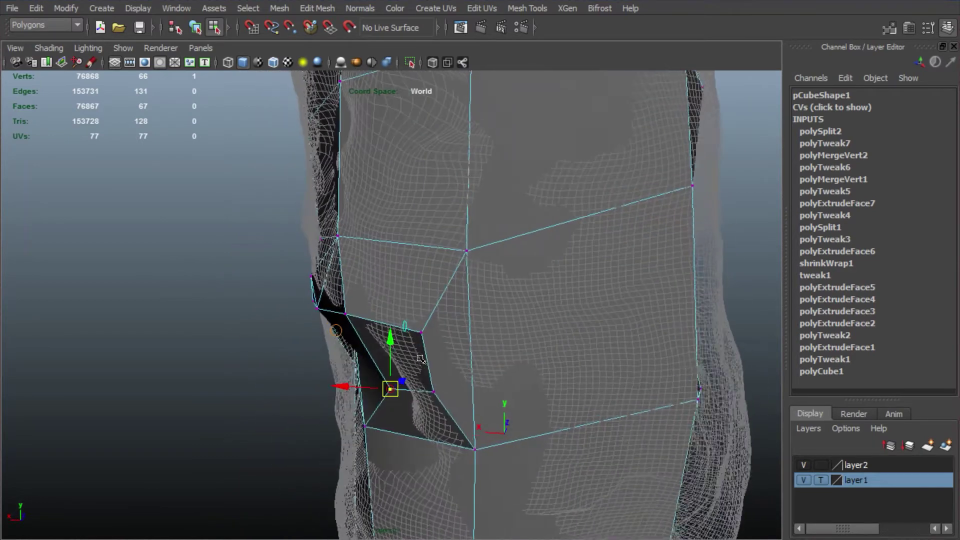
left_click_drag(382, 322, 486, 249, "alt")
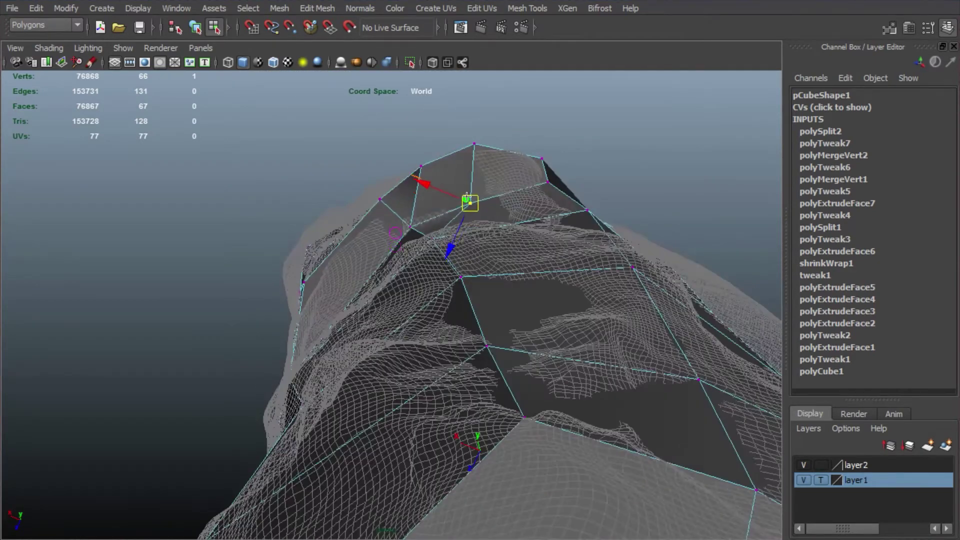
left_click_drag(467, 193, 554, 311, "alt")
left_click_drag(509, 265, 511, 244)
left_click_drag(620, 309, 536, 313, "alt")
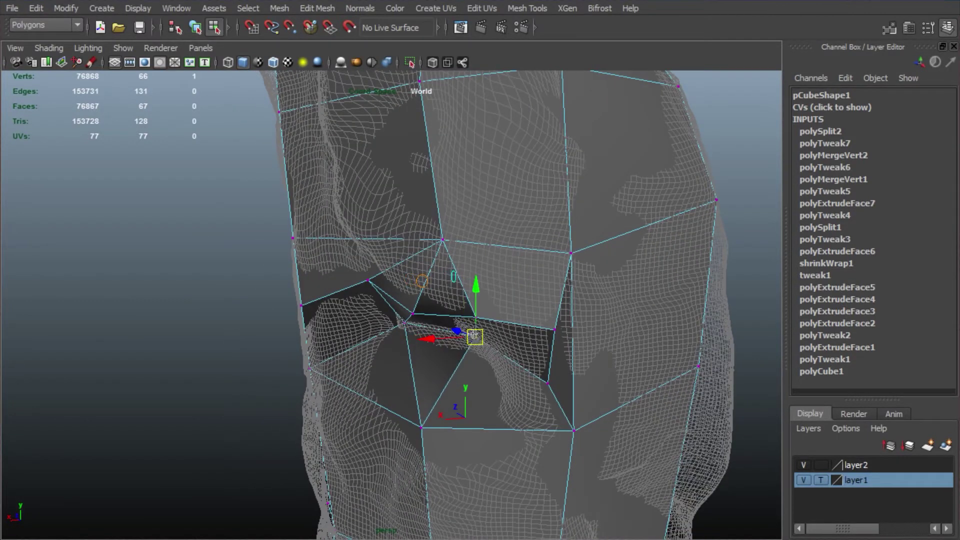
- Reposition the recess's outer corner and lower edge vertices so the mesh follows the lip of the rock
left_click_drag(552, 355, 365, 397, "alt")
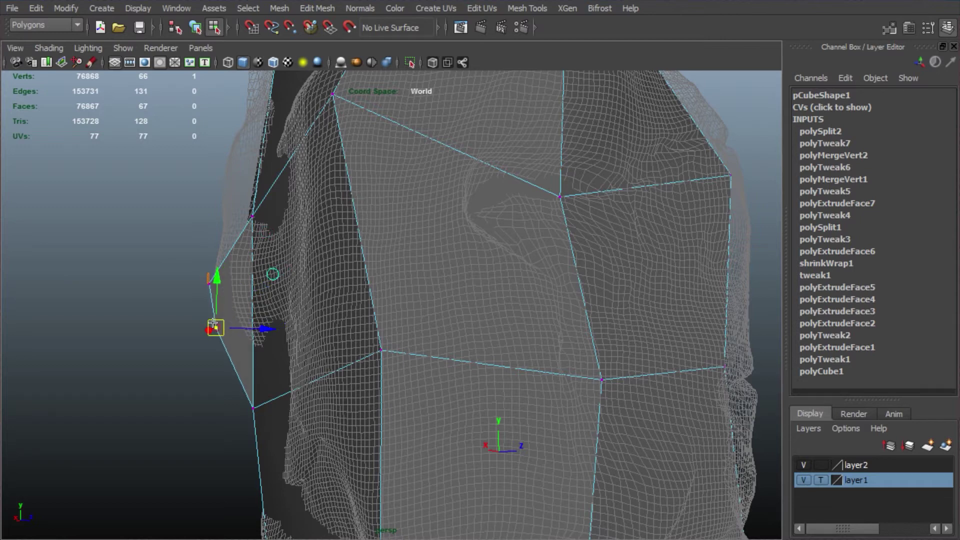
left_click_drag(212, 326, 338, 365, "alt")
left_click_drag(365, 288, 541, 190, "alt")
left_click_drag(524, 156, 479, 301, "alt")
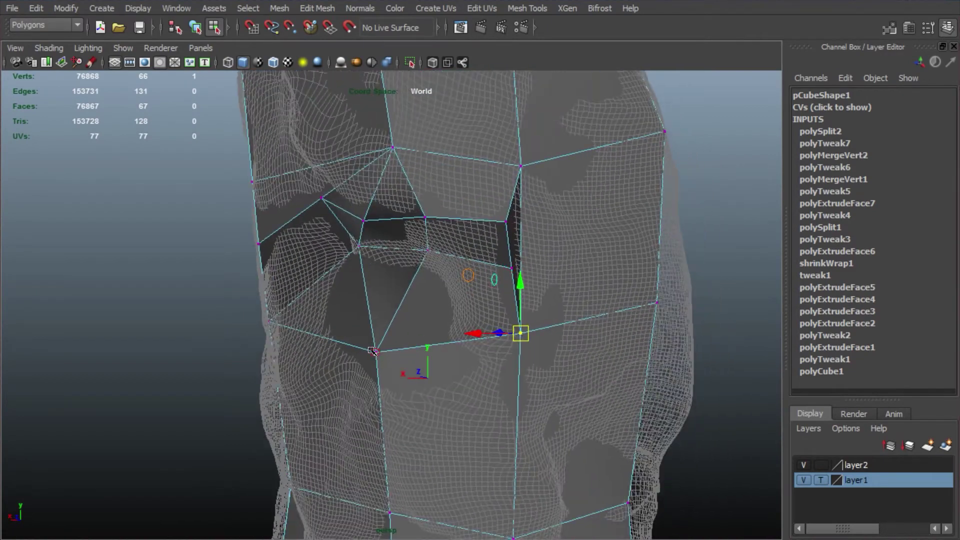
left_click_drag(373, 350, 381, 247, "alt")
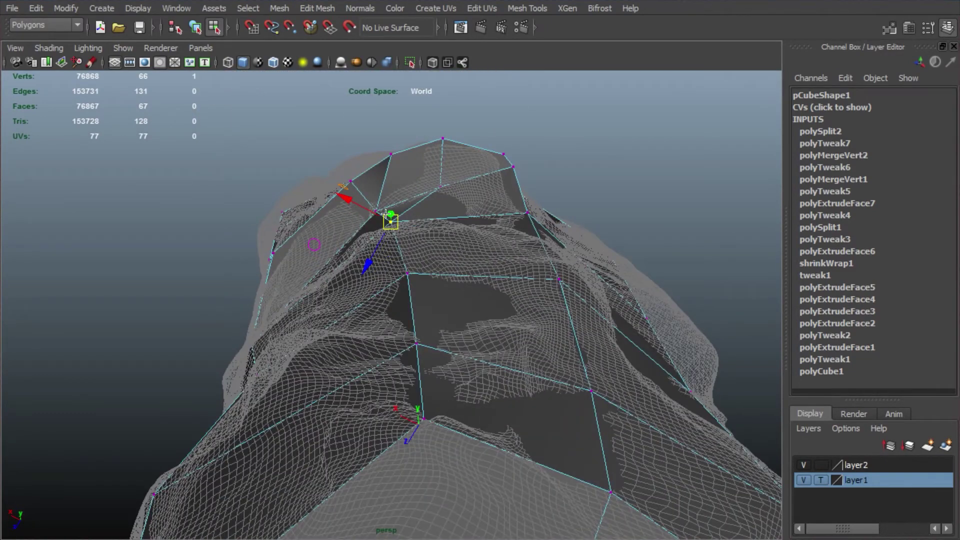
left_click_drag(386, 214, 580, 349, "alt")
scroll(581, 349, "up", 4)
middle_click_drag(553, 295, 440, 361, "alt")
left_click(442, 293)
- Hide layer1 and return to object mode to examine the low-poly mesh's shape on its own
left_click_drag(442, 293, 716, 431, "alt")
left_click(802, 463)
left_click(802, 463)
left_click(803, 478)
right_click_drag(721, 370, 522, 306, "alt")
right_click(457, 323)
left_click(572, 366)
left_click_drag(572, 367, 564, 416, "alt")
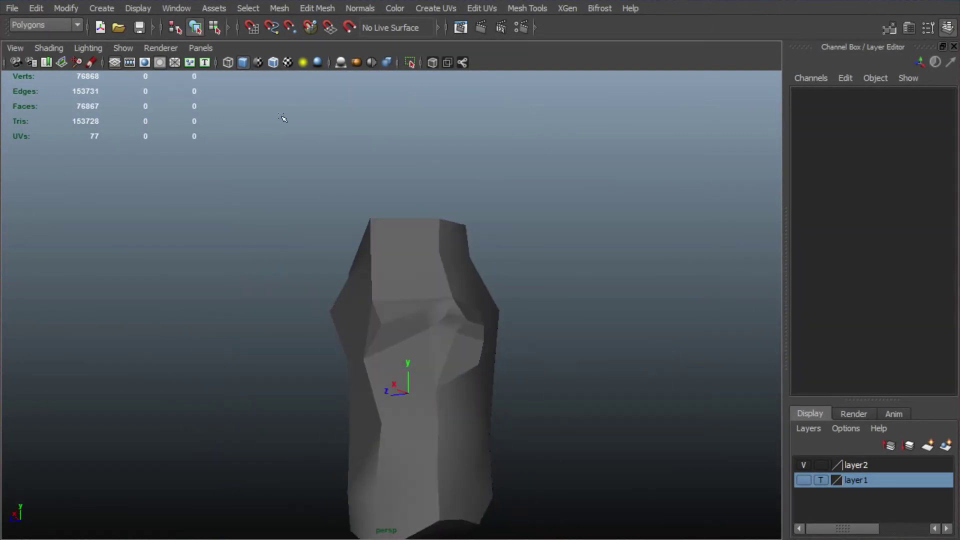
- Try viewing the low-poly mesh with all scene lights, then restore the default lighting
left_click(304, 64)
left_click_drag(480, 295, 508, 293, "alt")
right_click_drag(387, 293, 506, 326, "alt")
middle_click_drag(506, 325, 499, 249, "alt")
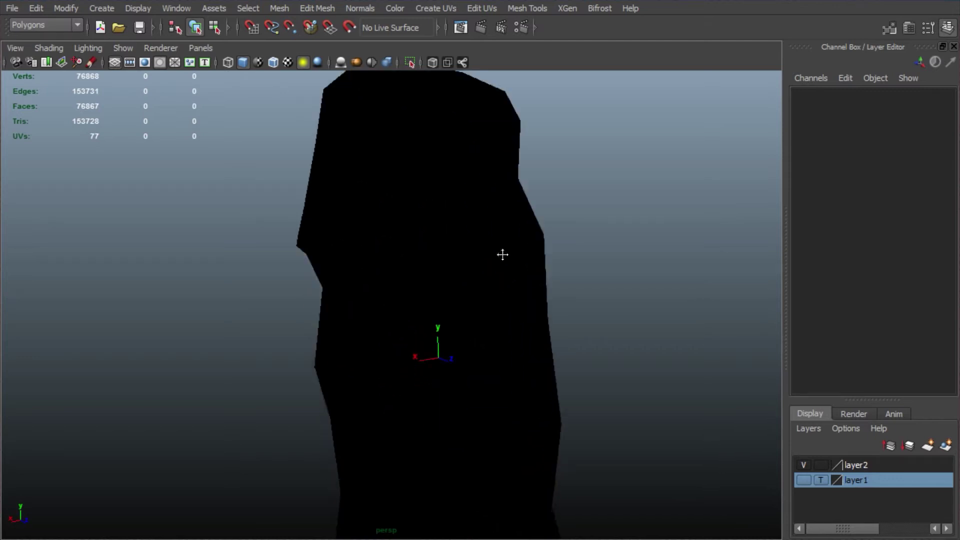
left_click_drag(473, 239, 660, 275, "alt")
left_click(303, 63)
- Show layer1 and move the side vertex beside the recess outward to the rock's silhouette
left_click(803, 480)
left_click_drag(480, 373, 336, 376, "alt")
middle_click_drag(450, 430, 352, 248, "alt")
left_click(358, 230)
middle_click_drag(366, 208, 343, 193, "alt")
right_click_drag(343, 193, 310, 193)
left_click(375, 201)
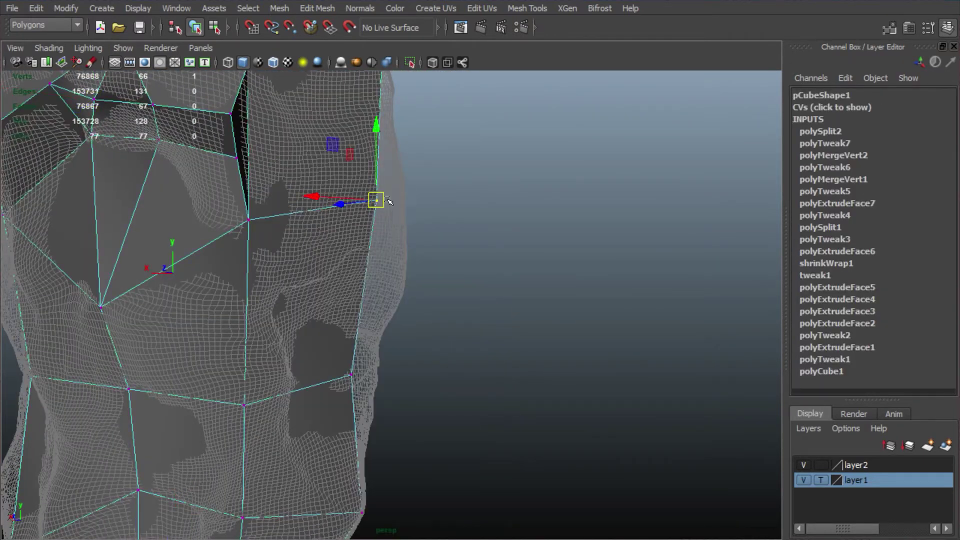
left_click_drag(375, 202, 414, 209)
- Move the vertices farther around the rock's side to match its outline
left_click_drag(472, 385, 421, 163, "alt")
left_click_drag(469, 370, 410, 195, "alt")
left_click(345, 318)
left_click_drag(325, 304, 320, 450, "alt")
left_click(317, 261)
left_click_drag(317, 261, 328, 228)
right_click_drag(327, 228, 413, 266, "alt")
- Select the two connected horizontal edges along the rock's overhanging ledge and bevel them
left_click_drag(414, 265, 350, 240, "alt")
right_click_drag(347, 241, 329, 186)
double_click(312, 219)
left_click_drag(300, 260, 428, 238, "alt")
left_click(425, 246)
left_click(325, 260, "shift")
left_click_drag(430, 300, 590, 343, "alt")
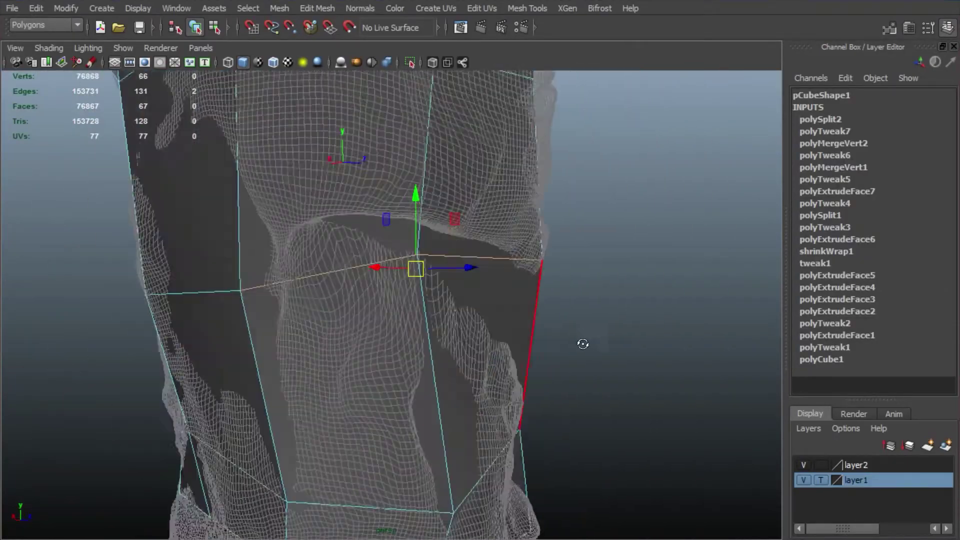
left_click(317, 8)
left_click(354, 165)
- Set layer1 to reference display and adjust the beveled vertices to fit the rock's ledge
mouse_move(440, 360)
left_mouse_down("alt")
mouse_move(265, 385)
mouse_move(495, 350)
left_mouse_up("alt")
left_click(363, 199)
mouse_move(364, 210)
left_mouse_down("alt")
mouse_move(440, 225)
mouse_move(665, 225)
left_mouse_up("alt")
left_click(424, 214, "shift")
left_click(820, 480)
left_click_drag(397, 257, 590, 260, "alt")
left_click(450, 328)
left_click_drag(380, 202, 240, 210, "alt")
left_click(401, 244)
left_click_drag(215, 250, 360, 270, "alt")
right_click_drag(350, 277, 307, 276)
left_click(216, 266)
- Reposition the vertex at the end of the beveled strip, comparing the mesh with layer1 hidden and shown
left_click_drag(600, 240, 626, 325, "alt")
left_click(424, 240)
left_click(626, 326)
left_click(568, 369)
left_click(804, 479)
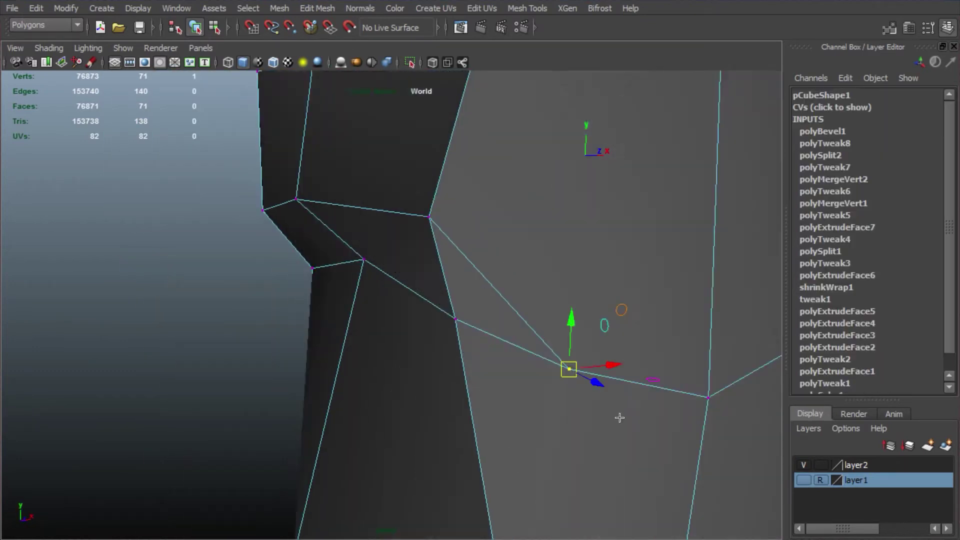
left_click(803, 480)
left_click_drag(500, 350, 615, 350, "alt")
left_click_drag(620, 350, 534, 310)
- Detach the Mesh Tools menu as a floating palette and place it beside the model
left_click(526, 8)
left_click(550, 18)
left_click(568, 199)
left_click_drag(635, 7, 126, 134)
- Make two Multi-Cut splits across the faces next to the beveled ledge and return to the Move tool
left_click_drag(495, 305, 506, 394, "alt")
left_click(421, 168)
right_click(422, 168)
left_click_drag(475, 250, 375, 364, "alt")
left_click(375, 364)
left_click(519, 209)
right_click(520, 209)
key("w")
- Move the vertices around the new cuts toward the rock's surface and compare by toggling layer1 and layer2
left_click_drag(462, 271, 520, 200, "alt")
left_click(583, 212)
left_click(501, 152)
left_click(410, 259)
left_click_drag(502, 153, 368, 192, "alt")
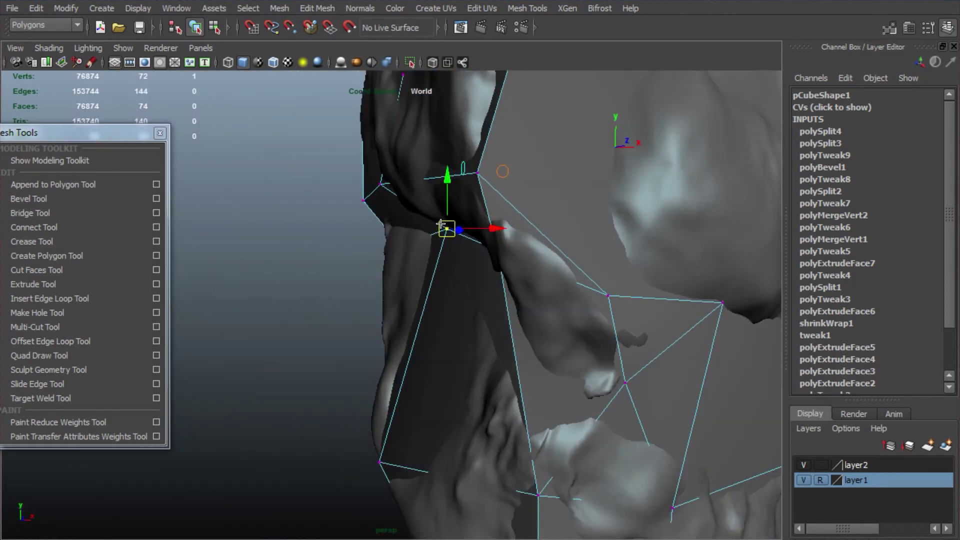
left_click_drag(442, 224, 532, 181, "alt")
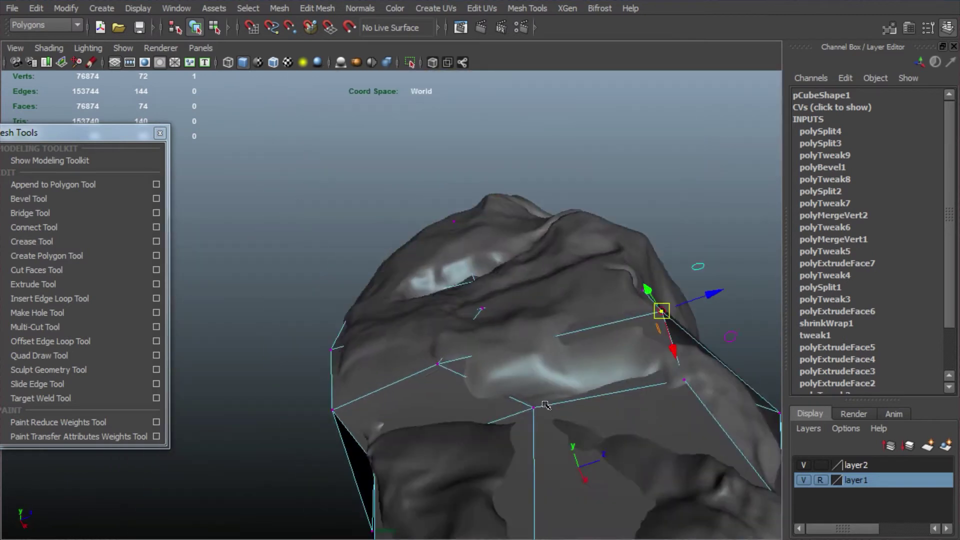
left_click_drag(429, 338, 452, 336)
left_click(804, 480)
left_click(803, 480)
left_click(803, 464)
mouse_move(604, 430)
left_mouse_down("alt")
mouse_move(604, 355)
mouse_move(463, 458)
mouse_move(268, 393)
mouse_move(328, 304)
mouse_move(352, 353)
mouse_move(425, 286)
left_mouse_up("alt")
left_click(803, 465)
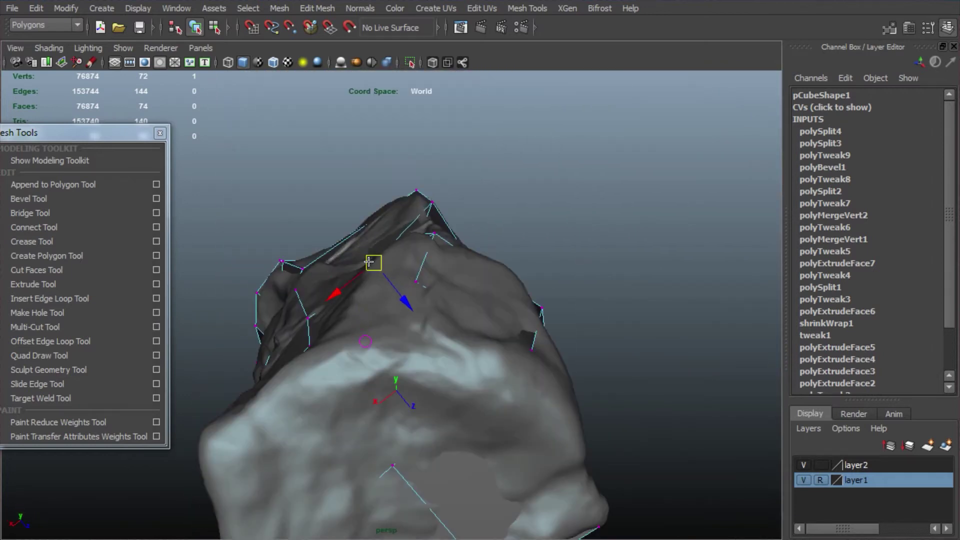
- Reposition the vertices along the overhang's edge to follow the rock's profile
mouse_move(369, 261)
left_mouse_down("alt")
mouse_move(396, 403)
mouse_move(502, 383)
left_mouse_up("alt")
scroll(390, 280, "up", 5)
left_click(287, 322)
left_click_drag(468, 269, 426, 217, "alt")
left_click(268, 188)
left_click_drag(307, 254, 402, 183, "alt")
scroll(402, 183, "up", 3)
left_click(397, 183)
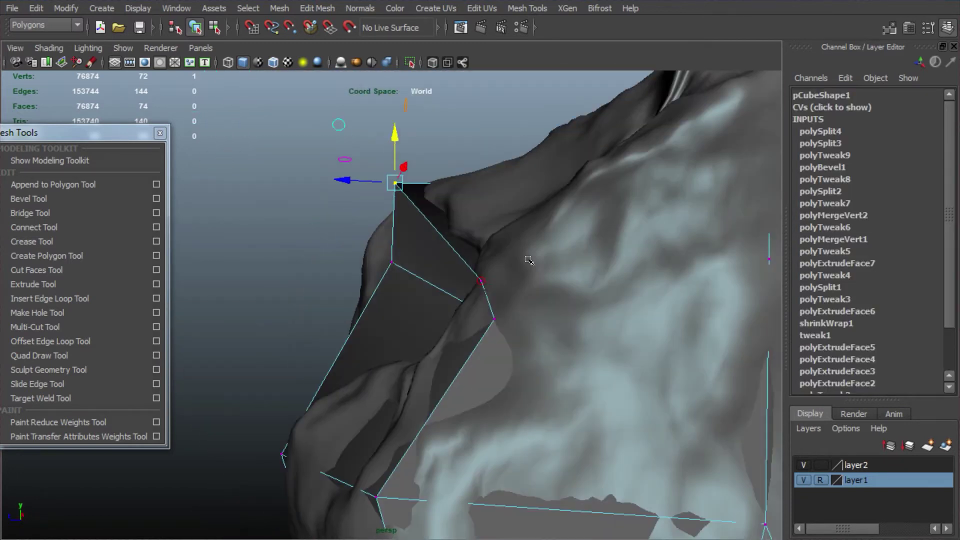
- Raise the overhang's corner vertex slightly and switch layer1 to template display
left_click_drag(355, 270, 410, 320, "alt")
left_click_drag(362, 265, 362, 255)
left_click(820, 480)
left_click(821, 480)
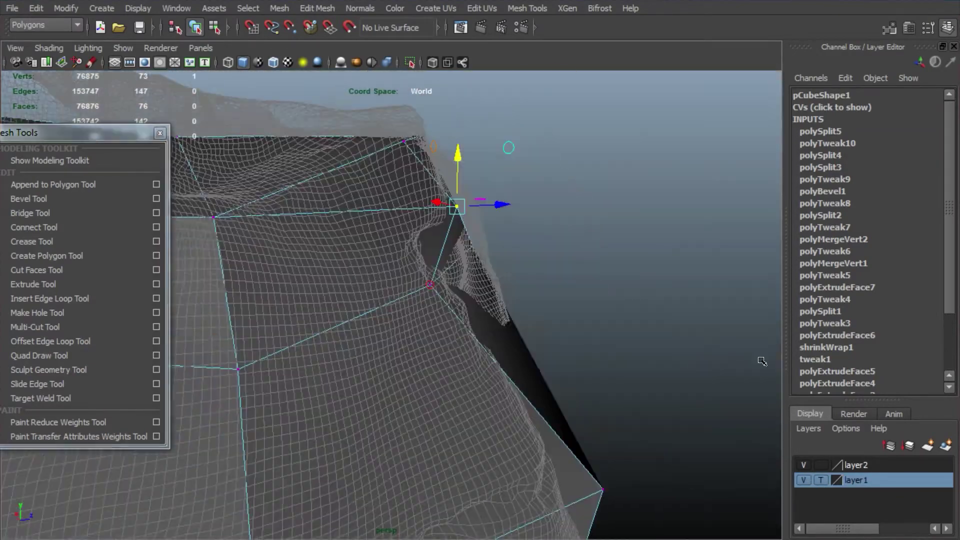
- Try viewing the low-poly mesh alone with layer1 hidden and all scene lights on
left_click_drag(761, 361, 560, 350, "alt")
left_click(460, 377)
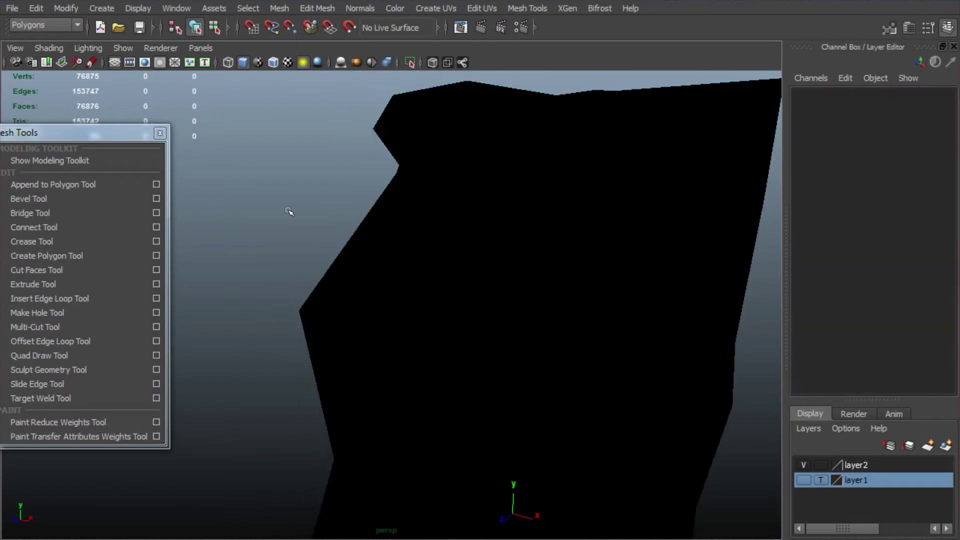
left_click_drag(480, 350, 497, 359, "alt")
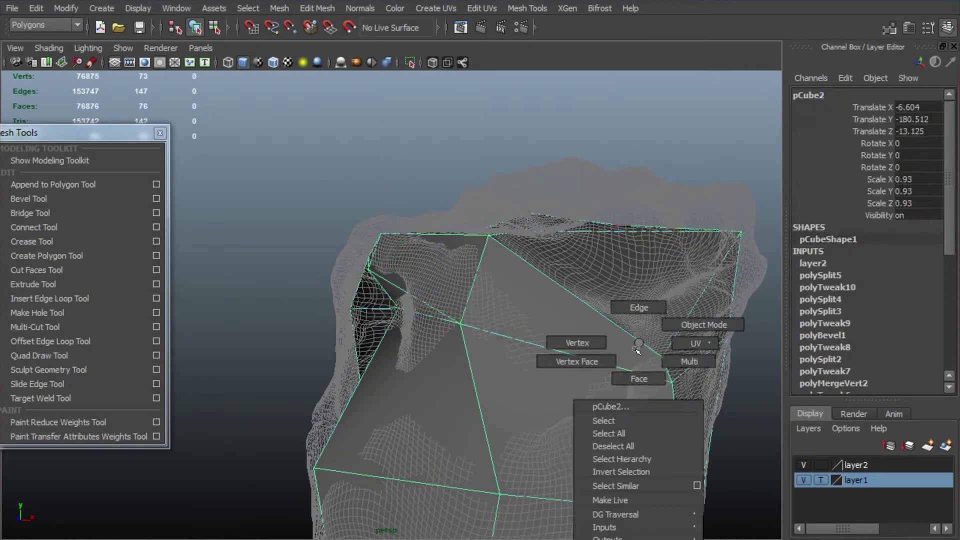
- Return to vertex editing and raise the mesh's top vertices toward the rock's peak
right_click_drag(639, 344, 575, 343)
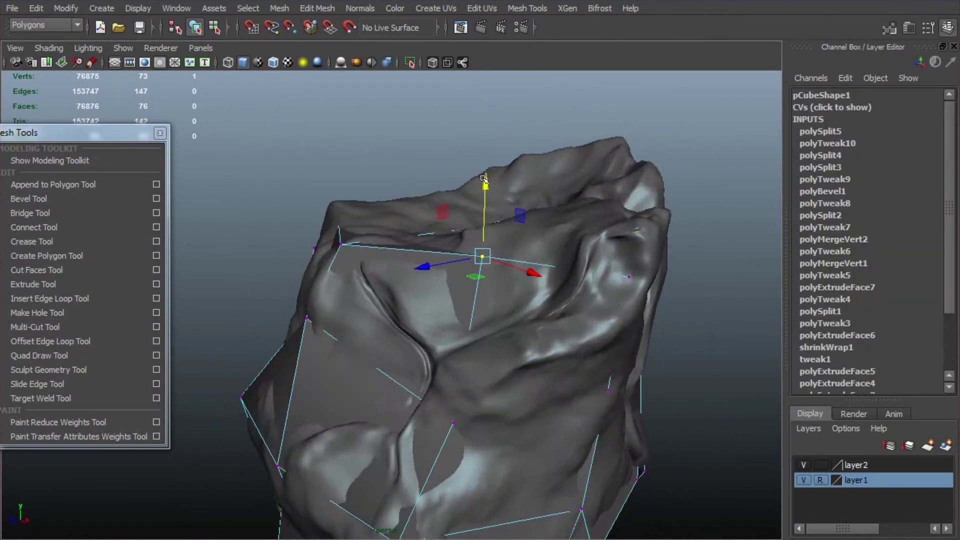
left_click_drag(524, 220, 485, 243, "alt")
left_click_drag(463, 115, 463, 85)
left_click_drag(463, 150, 500, 300, "alt")
left_click(509, 332, "shift")
middle_click_drag(563, 380, 634, 302, "alt")
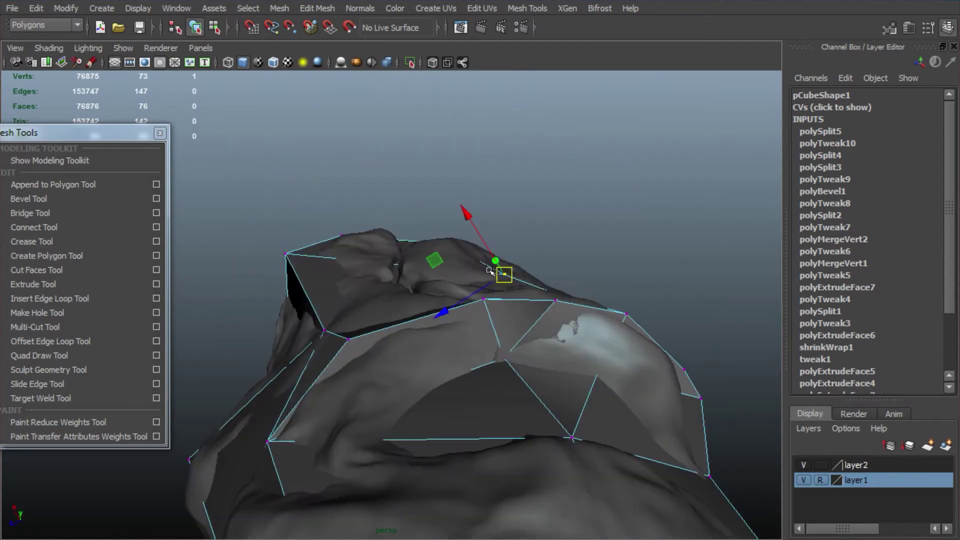
left_click_drag(489, 271, 498, 336, "alt")
- Hide layer1 and Multi-Cut from the vertex above the narrow upper faces down across the two edges below it
left_click(810, 483)
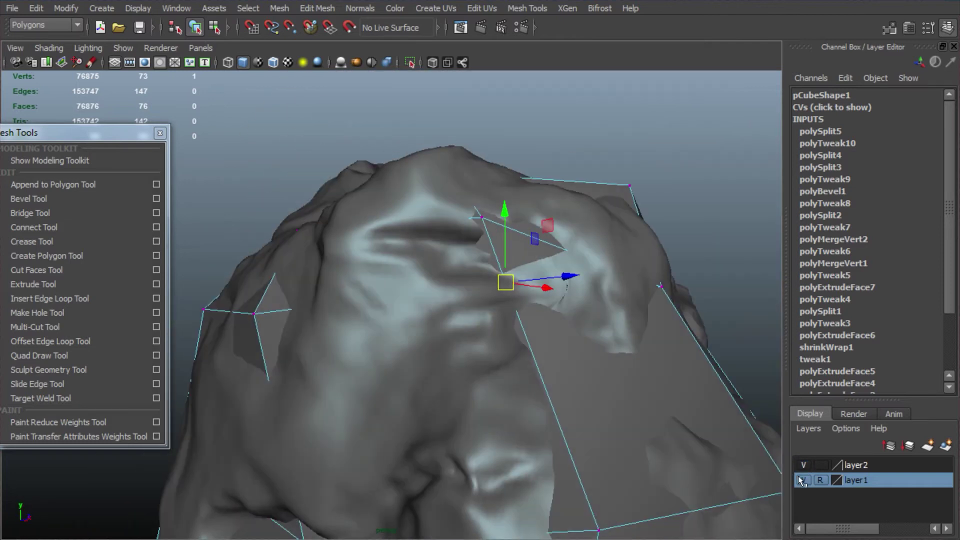
left_click(802, 480)
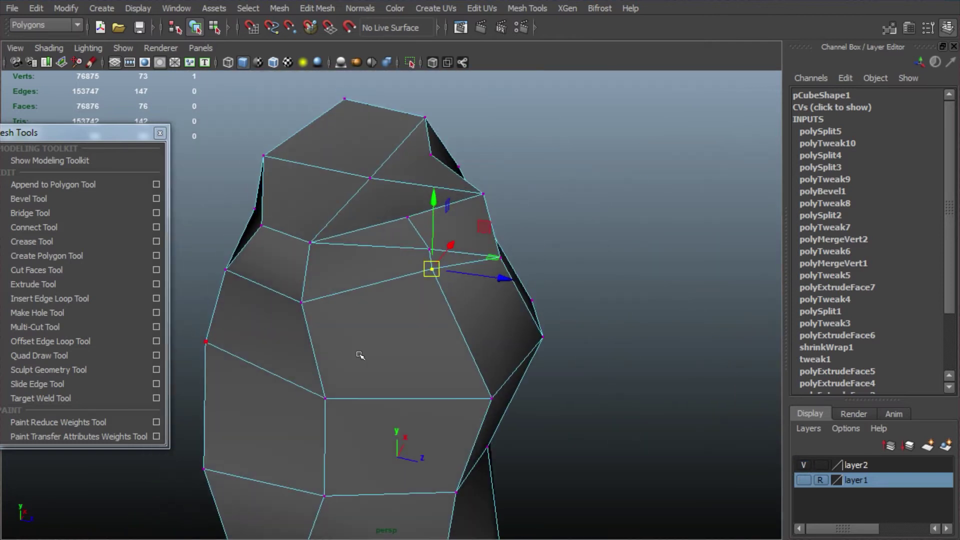
left_click(35, 327)
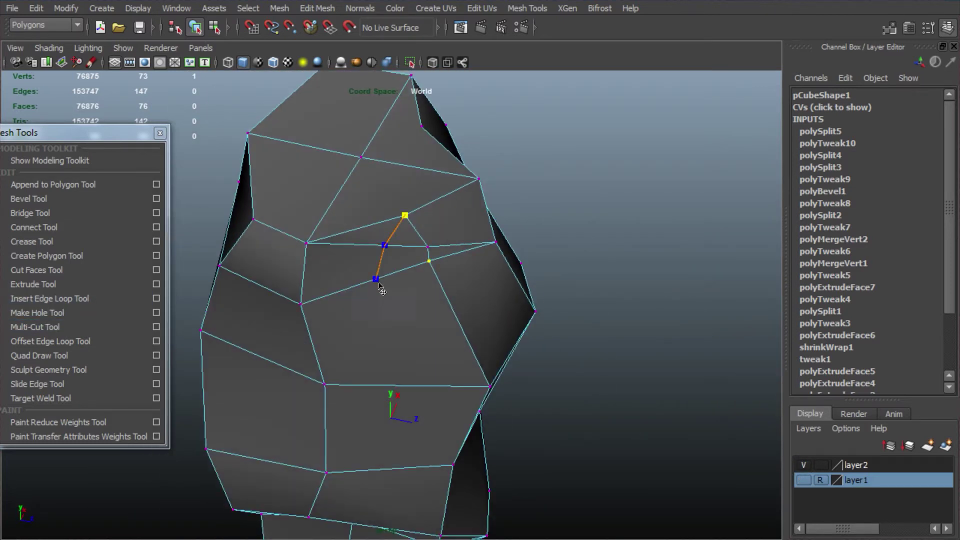
right_click_drag(405, 328, 343, 328)
key("w")
left_click(375, 279)
- Multi-Cut further edges across the narrow upper faces, checking against layer1, and raise a vertex near the peak toward the rock's surface
left_click(804, 481)
left_click_drag(518, 370, 450, 351, "alt")
left_click(803, 480)
left_click_drag(575, 350, 645, 450, "alt")
left_click(801, 479)
left_click_drag(575, 425, 470, 251, "alt")
left_click(802, 480)
left_click_drag(515, 310, 700, 380, "alt")
left_click(802, 480)
left_click_drag(650, 350, 550, 400, "alt")
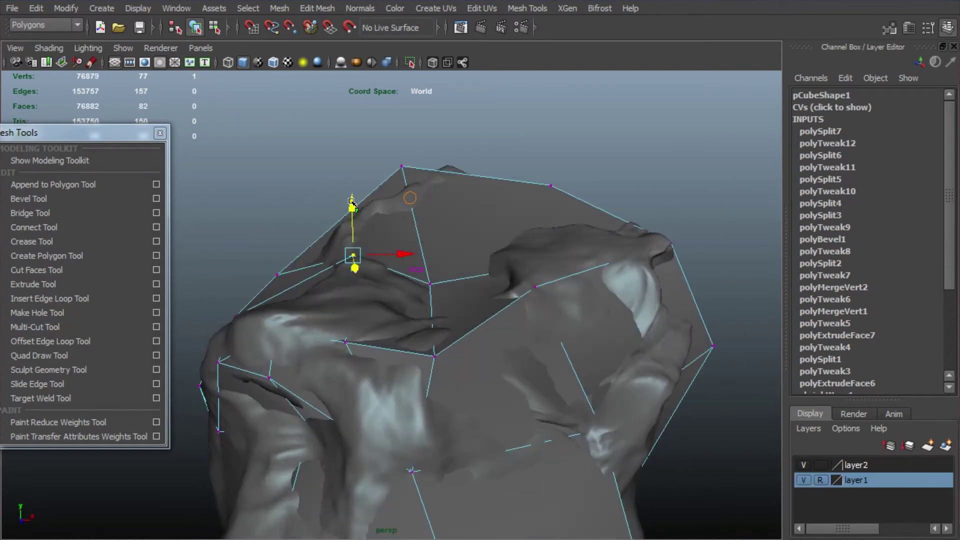
- With layer1 hidden, Multi-Cut an extra edge across the mesh's upper faces and save the scene
left_click_drag(454, 302, 481, 207, "alt")
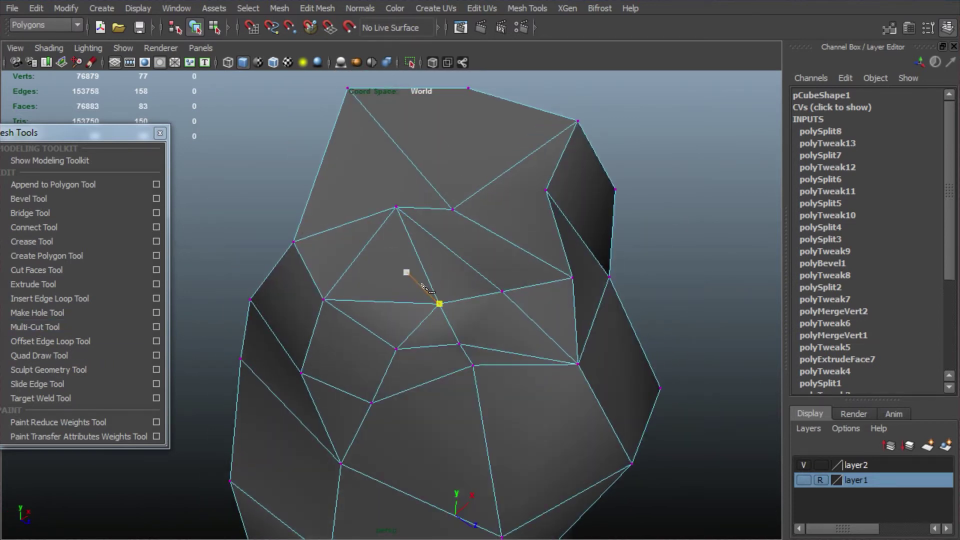
left_click_drag(508, 282, 555, 215, "alt")
scroll(435, 380, "up", 4)
scroll(435, 380, "down", 8)
left_click(13, 8)
left_click(49, 92)
- Show layer1 and move the vertices on the middle side of the mesh to fit the rock's contour
left_click_drag(591, 320, 590, 350, "alt")
right_click_drag(591, 350, 718, 440, "alt")
left_click_drag(718, 439, 721, 460, "alt")
left_click(401, 322)
left_click_drag(400, 322, 380, 210, "alt")
left_click(366, 204)
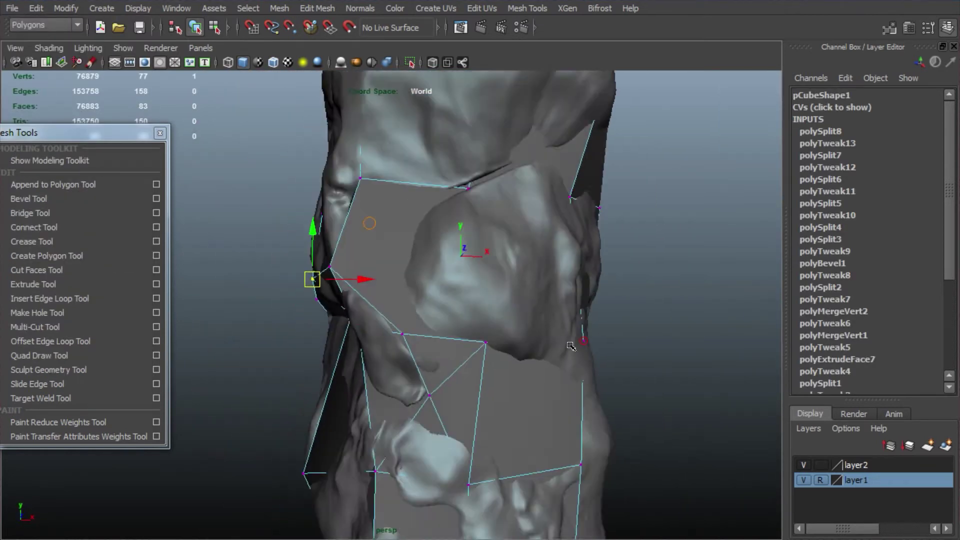
left_click_drag(452, 336, 638, 397, "alt")
- Switch layer1 to template display and Multi-Cut a new row of edges across the mesh's side faces
left_click(820, 479)
left_click(820, 479)
left_click_drag(679, 422, 850, 415, "alt")
key("g")
left_click(279, 274)
left_click(453, 282)
left_click_drag(550, 280, 413, 245, "alt")
left_click(426, 251)
left_click(453, 294)
left_click(408, 297)
- Move the side vertices around the new cut out toward the rock's surface and return layer1 to reference display
left_click_drag(413, 250, 533, 345, "alt")
left_click_drag(650, 390, 450, 300, "alt")
left_click(442, 273)
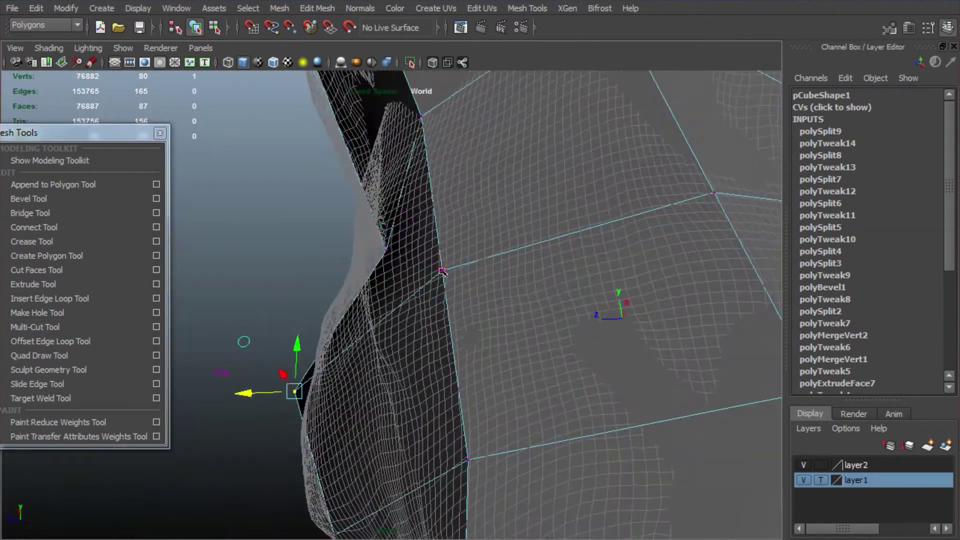
left_click_drag(592, 355, 500, 280, "alt")
right_click_drag(289, 202, 362, 224, "alt")
left_click_drag(362, 224, 435, 270, "alt")
left_click_drag(435, 270, 486, 405, "alt")
left_click_drag(486, 405, 550, 371)
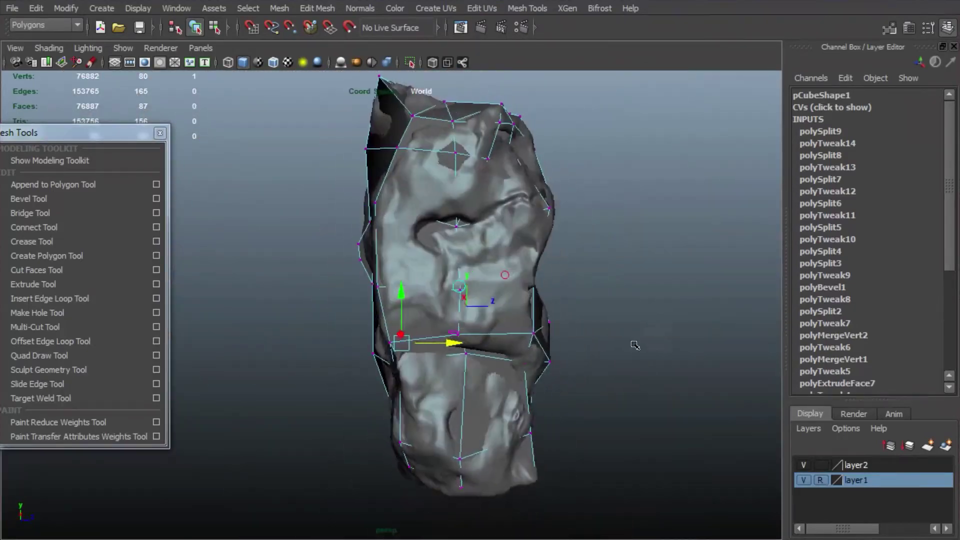
key("f")
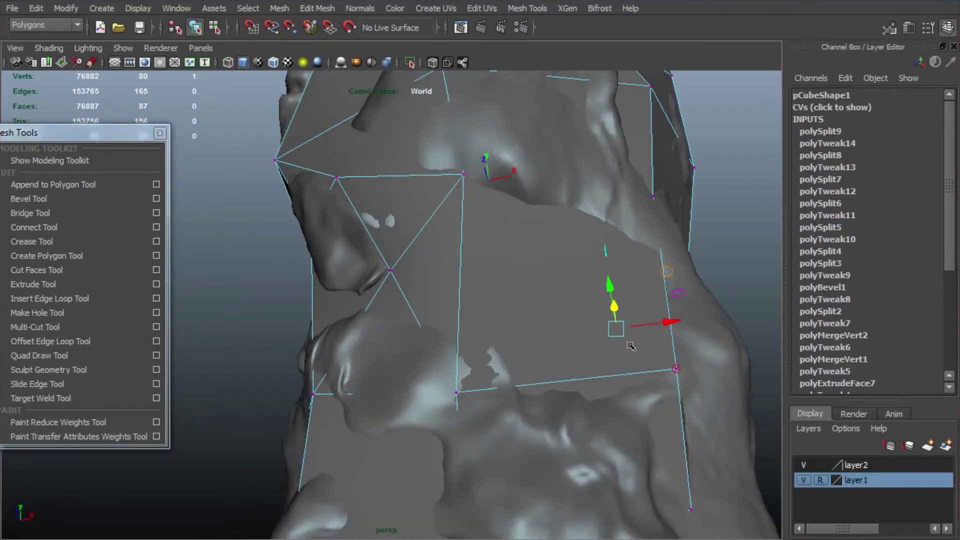
- Set layer1 to template display and Multi-Cut a row across the lower side faces, starting at the triangles' shared vertex
left_click_drag(631, 345, 480, 380, "alt")
left_click(821, 480)
left_click(820, 480)
left_click(573, 316)
left_click_drag(573, 316, 350, 325, "alt")
left_click(345, 320)
left_click_drag(474, 382, 440, 385, "alt")
left_click(473, 366)
key("Return")
left_click_drag(380, 360, 503, 336, "alt")
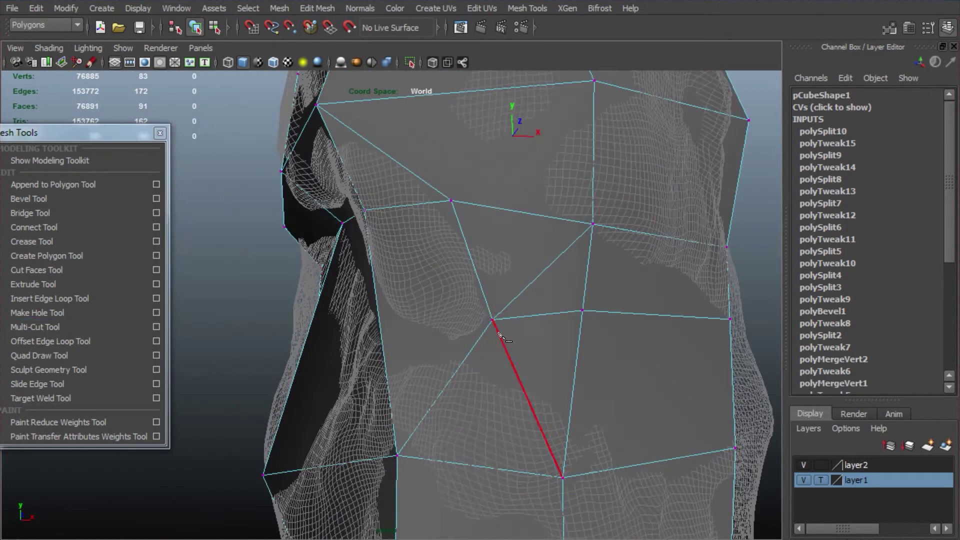
- Move a lower side vertex freely to fit the rock's templated surface
key("f")
left_click_drag(398, 324, 400, 235, "alt")
middle_click_drag(520, 241, 397, 272, "alt")
left_click(643, 251)
left_click_drag(644, 250, 446, 265, "alt")
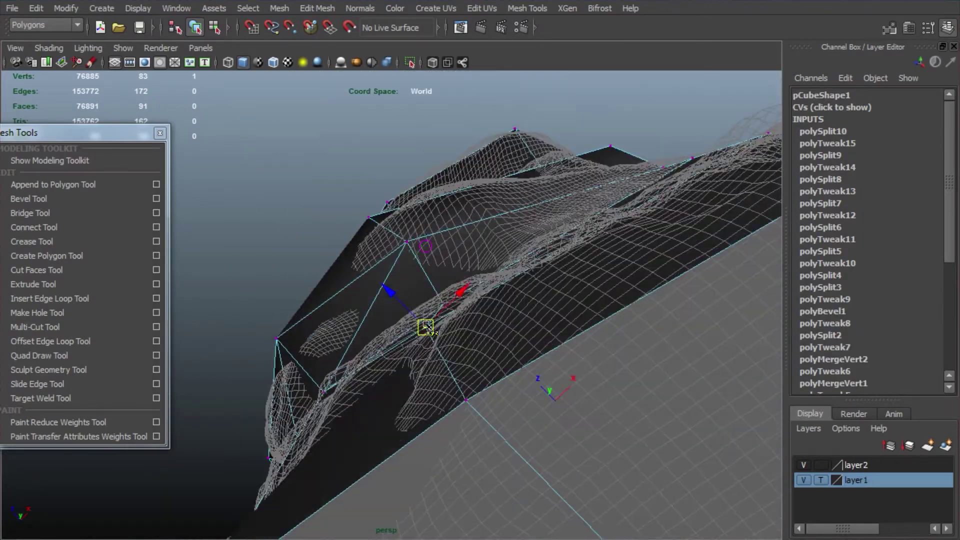
left_click_drag(422, 319, 310, 205, "alt")
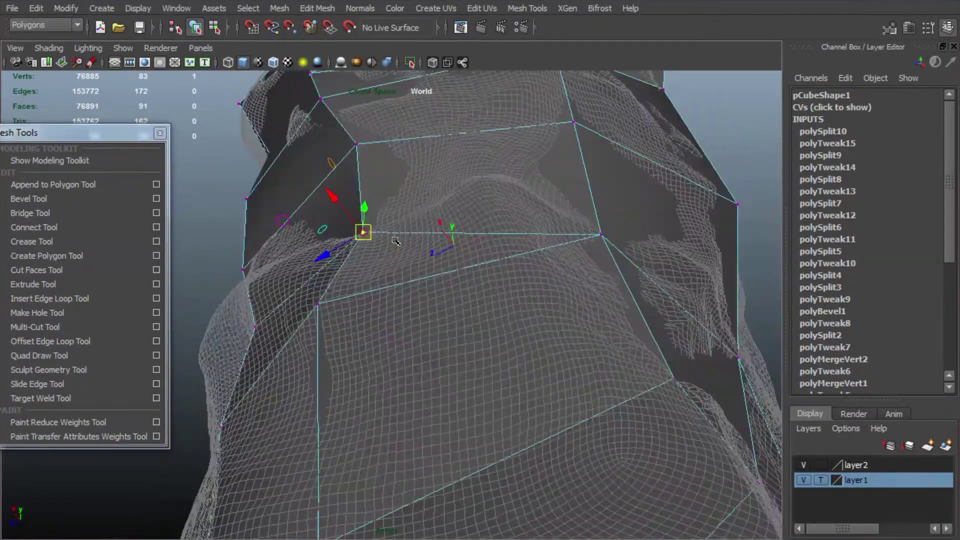
- Move the vertices around the mesh's lower side and base vertically and sideways to match the rock's bottom outline
left_click_drag(432, 293, 334, 338, "alt")
left_click_drag(324, 232, 347, 411, "alt")
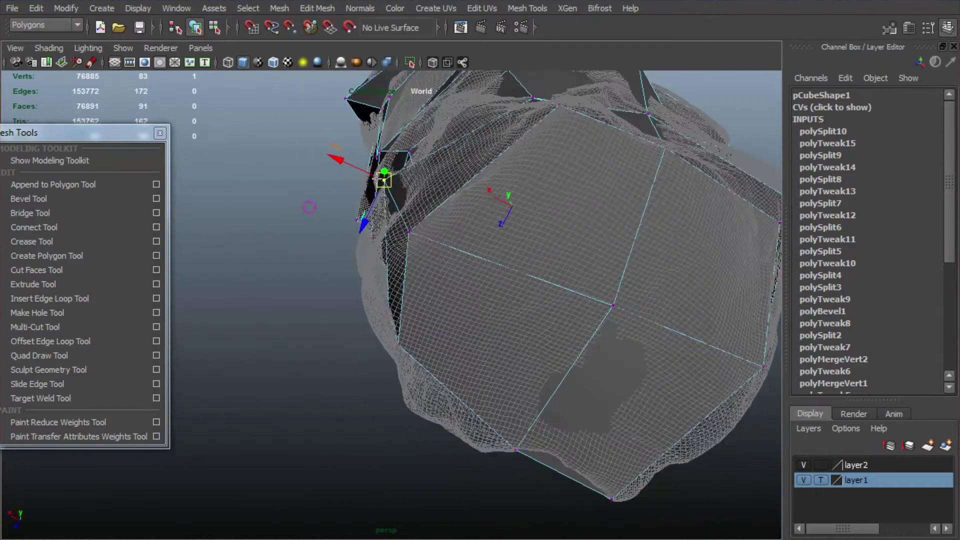
left_click_drag(407, 241, 354, 400, "alt")
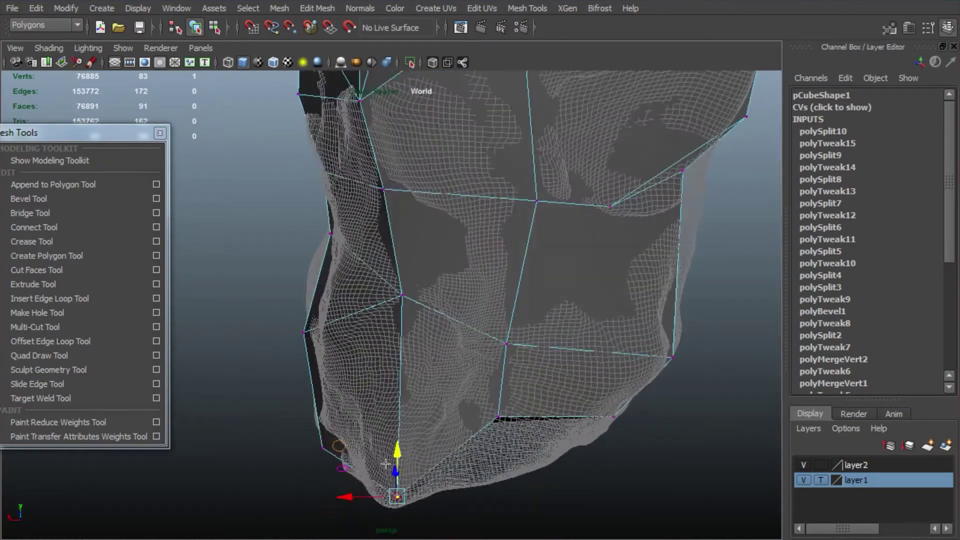
left_click_drag(398, 205, 424, 213, "alt")
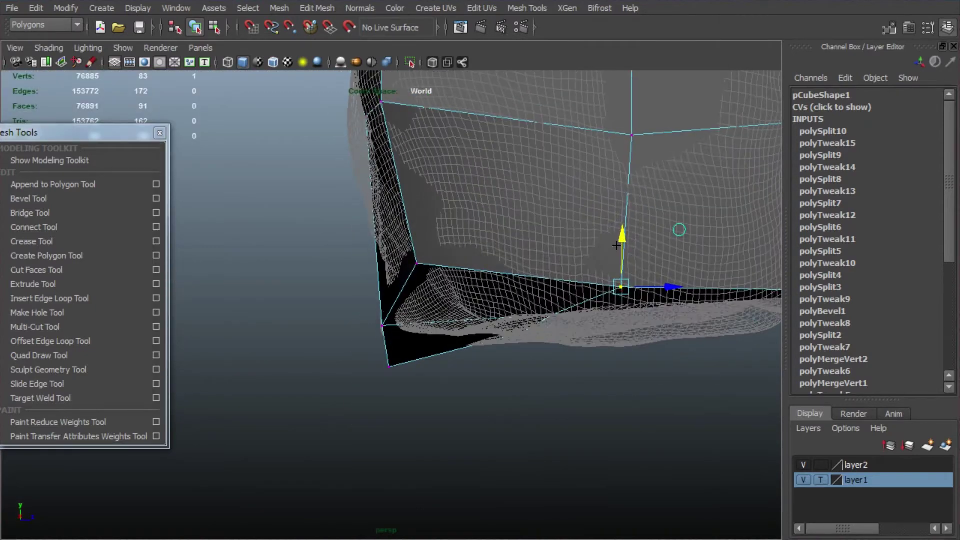
left_click_drag(621, 263, 564, 229, "alt")
left_click_drag(573, 119, 582, 299, "alt")
left_click_drag(460, 278, 323, 206, "alt")
left_click_drag(197, 205, 260, 215, "alt")
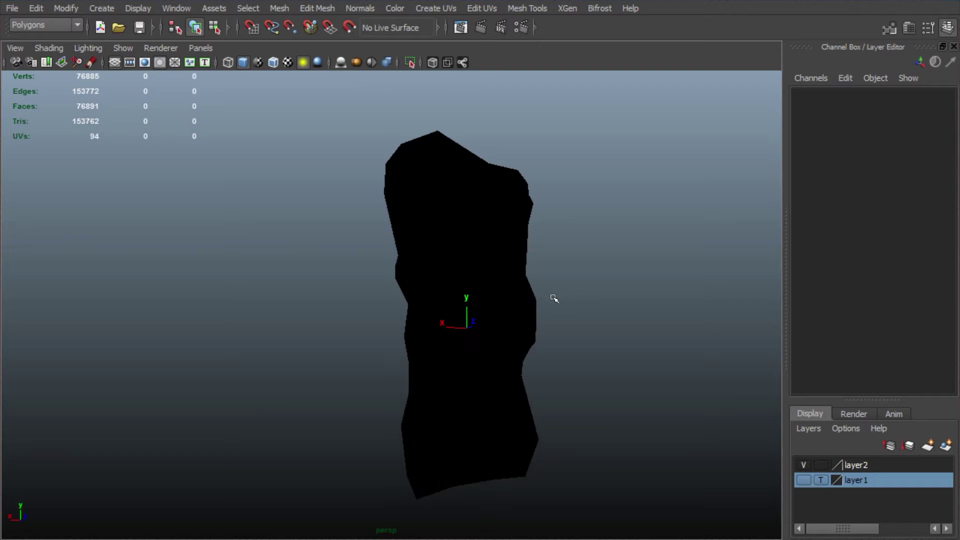
- Compare the low-poly silhouette with layer1 shown and hidden, and view the mesh from several sides in default lighting
right_click_drag(514, 284, 551, 315, "alt")
left_click_drag(500, 296, 520, 308, "alt")
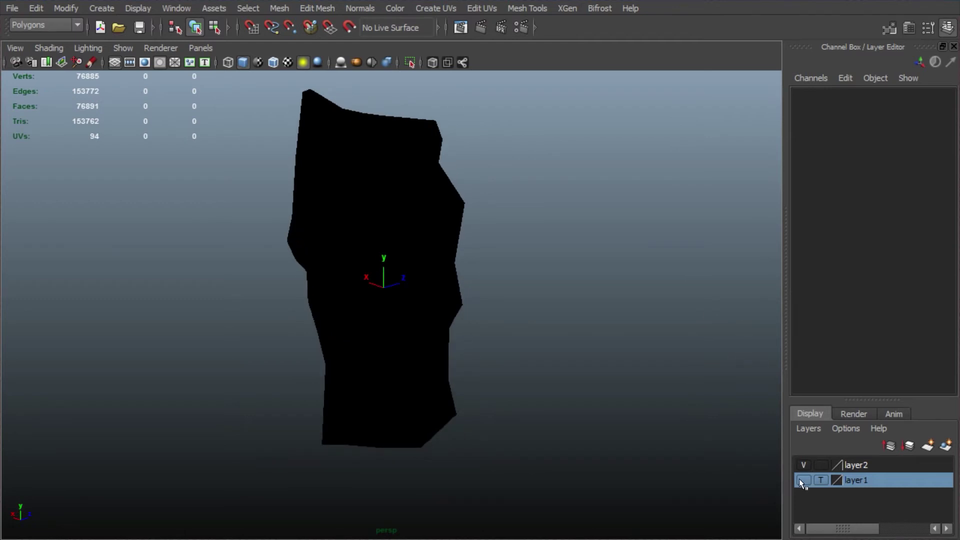
left_click(803, 481)
left_click_drag(606, 292, 448, 212, "alt")
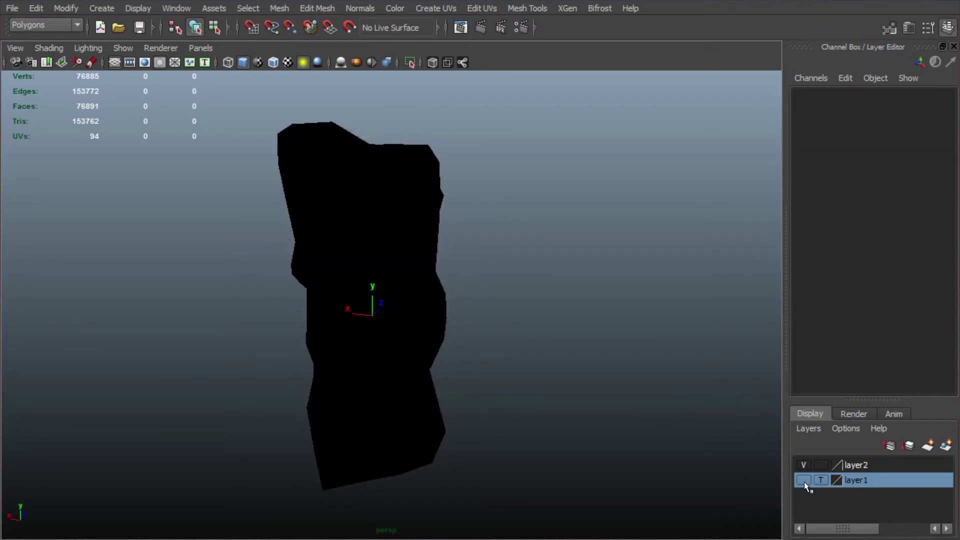
left_click(302, 64)
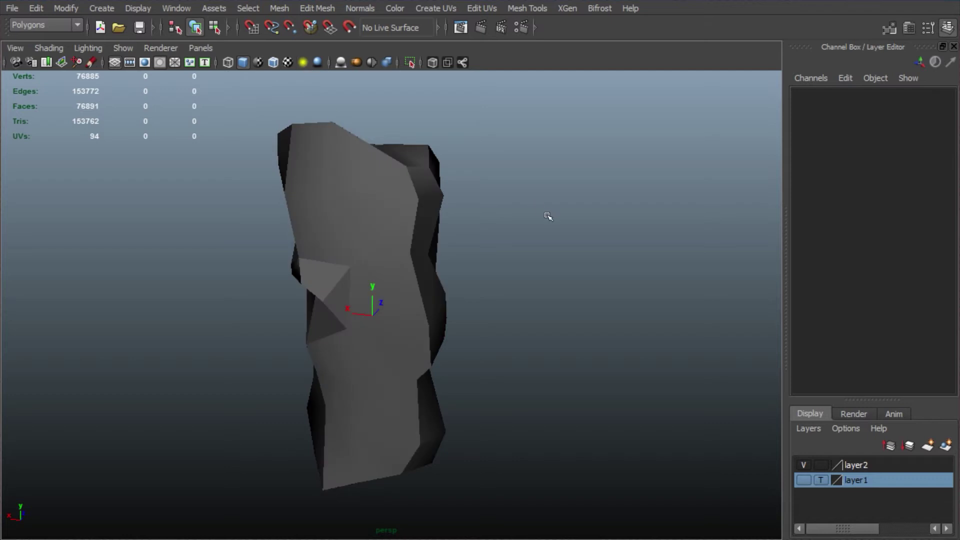
left_click_drag(547, 217, 616, 259, "alt")
left_click_drag(580, 227, 702, 212, "alt")
- Soften the edge normals of the whole low-poly mesh and deselect it
left_click(418, 214)
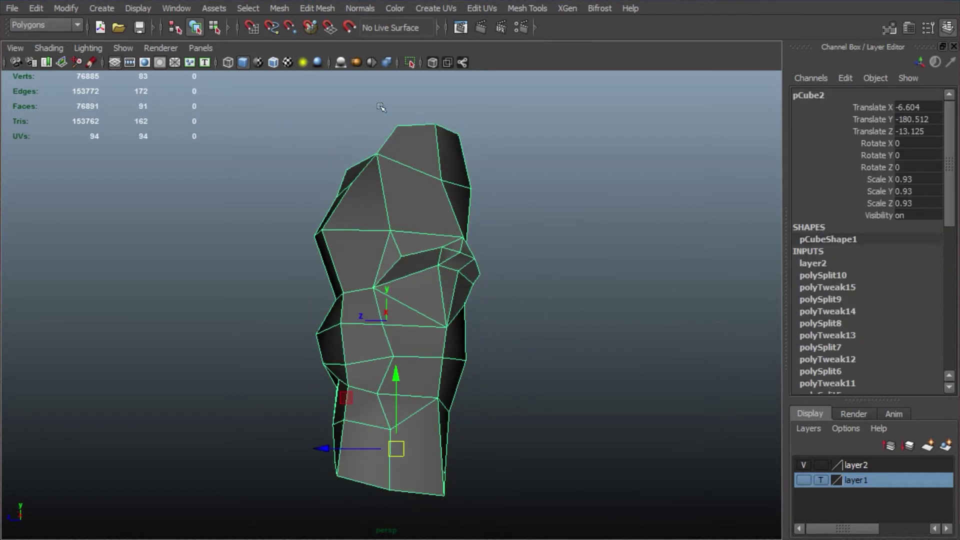
left_click(359, 6)
left_click(390, 148)
left_click(554, 225)
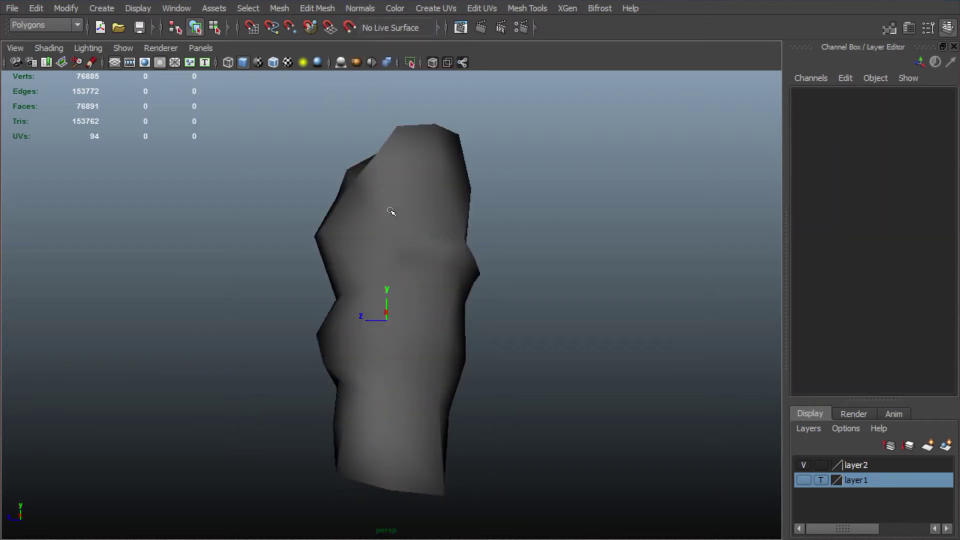
right_click_drag(394, 211, 508, 268)
left_click_drag(508, 267, 630, 418, "alt")
middle_click_drag(630, 418, 547, 404, "alt")
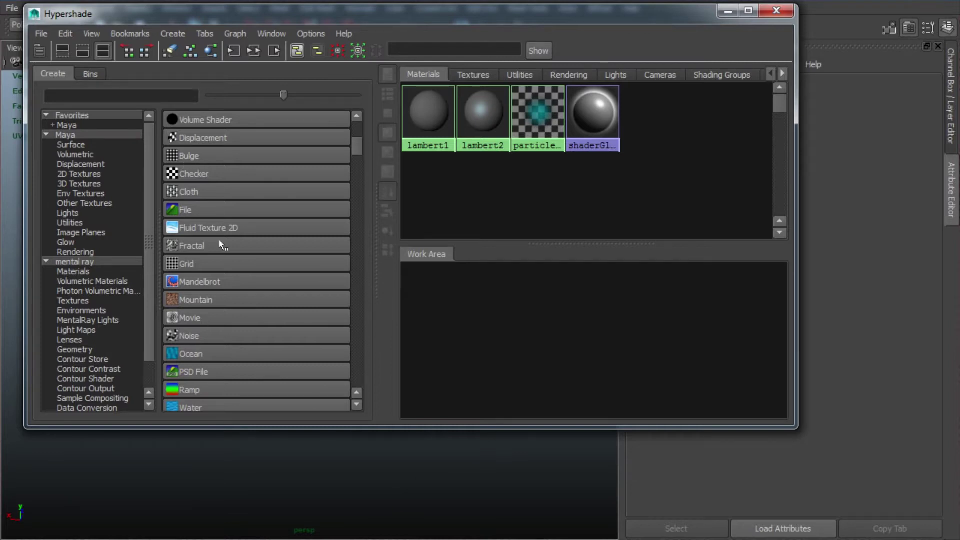
- Create a Lambert material and a File texture in the Hypershade, and connect the texture to the material's color
scroll(256, 256, "up", 6)
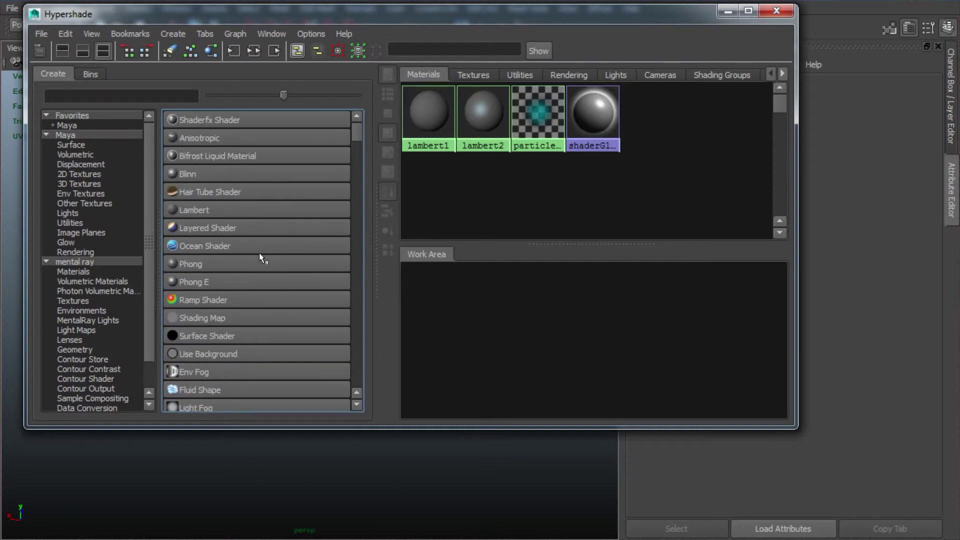
left_click(189, 201)
scroll(250, 246, "down", 1)
left_click(173, 384)
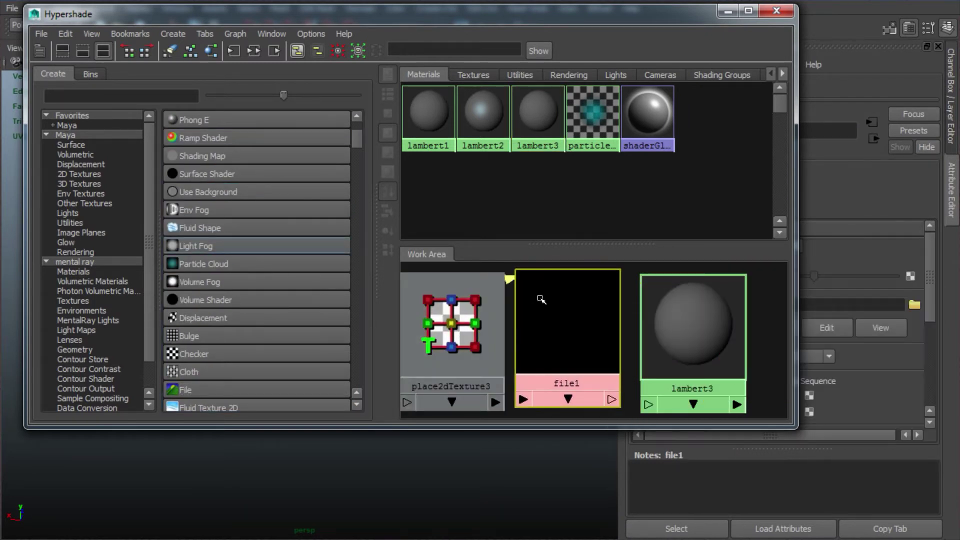
middle_click_drag(696, 324, 696, 323)
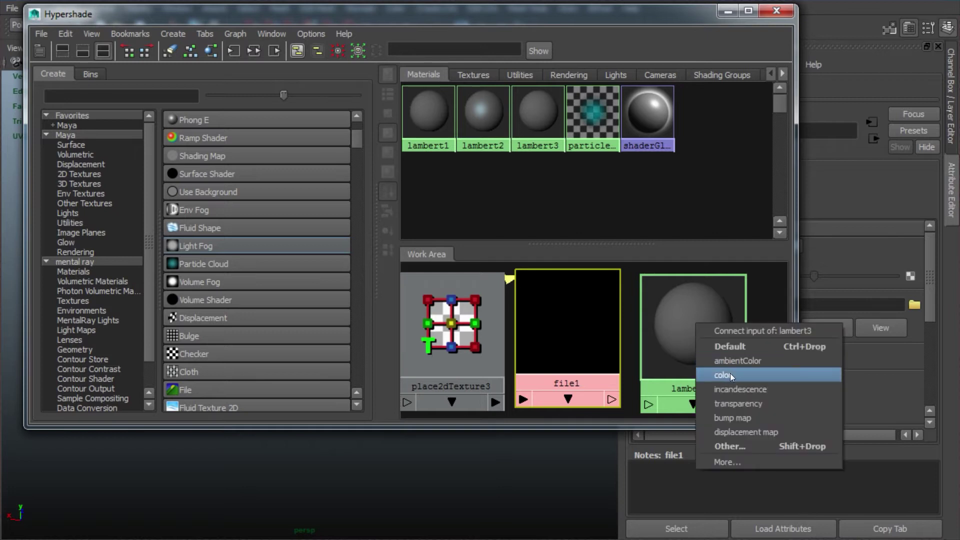
left_click(731, 373)
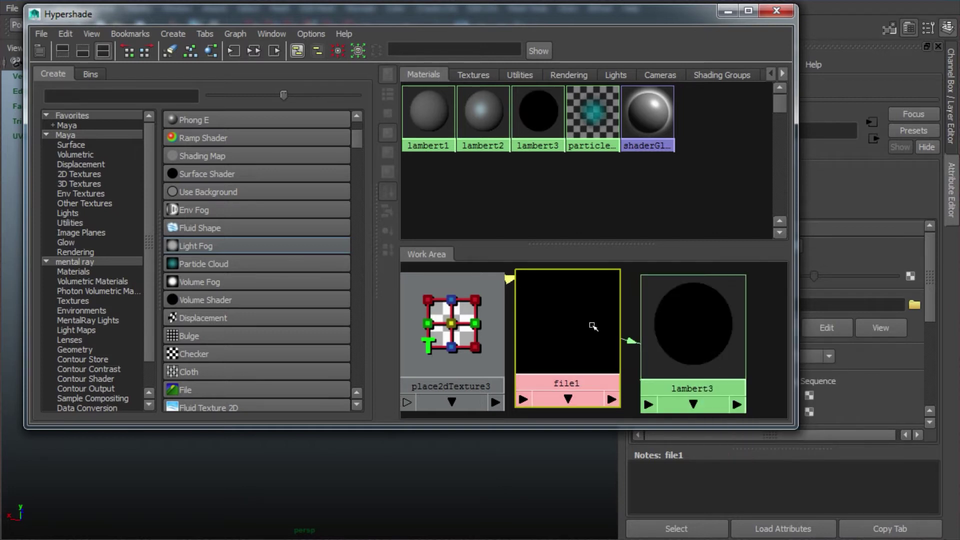
- Load checker_512.gif from the project's images folder into the file1 texture
left_click(923, 309)
left_click(204, 97)
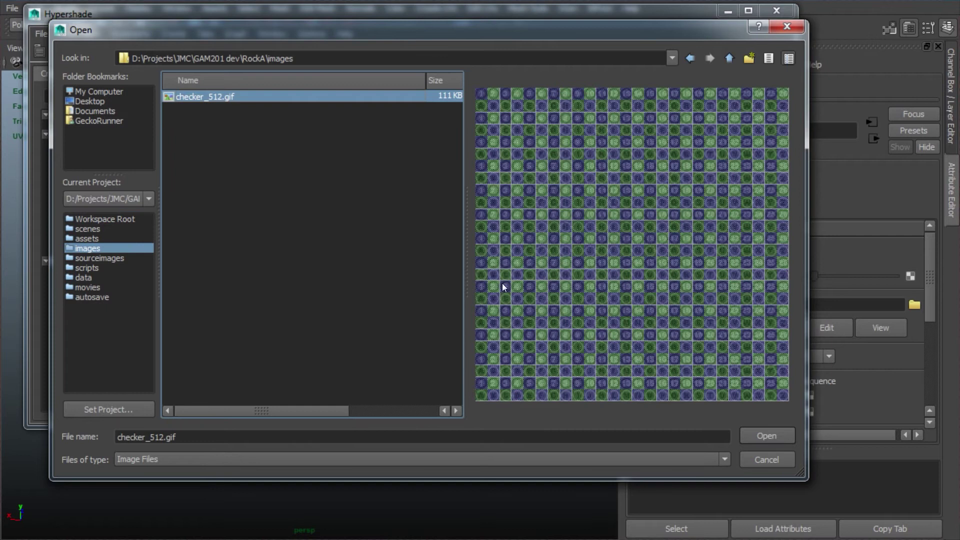
left_click(750, 436)
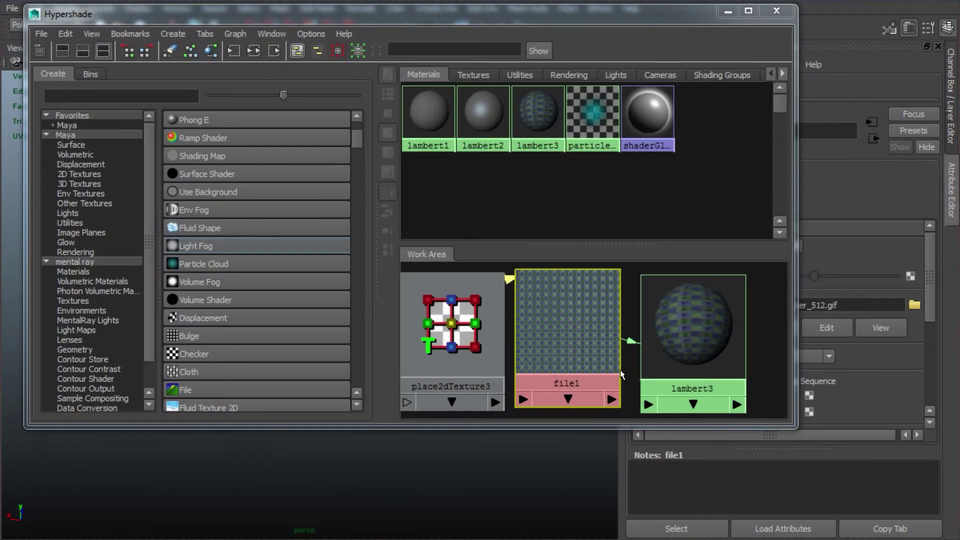
- Assign the checker-textured lambert3 material to the low-poly mesh and put the Hypershade away
left_click_drag(686, 18, 210, 22)
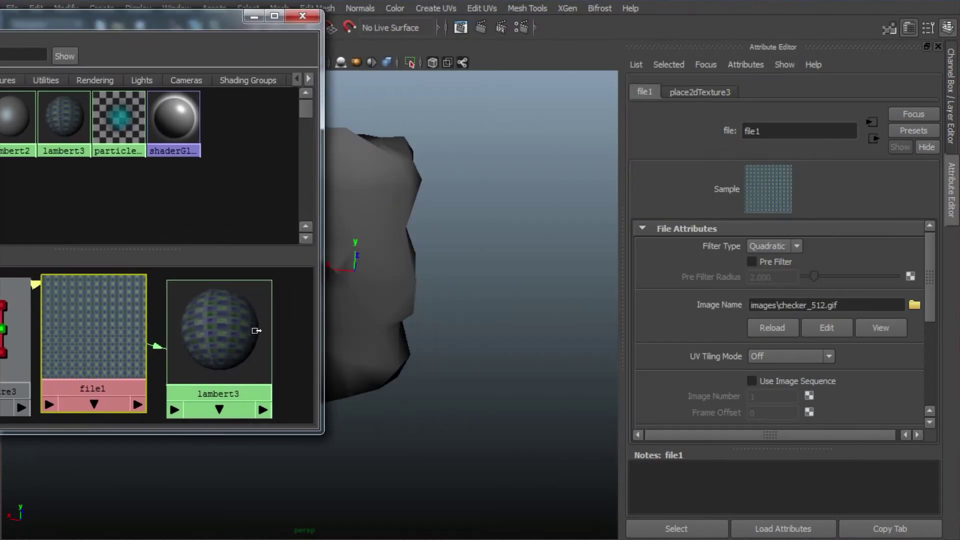
middle_click_drag(376, 206, 377, 207)
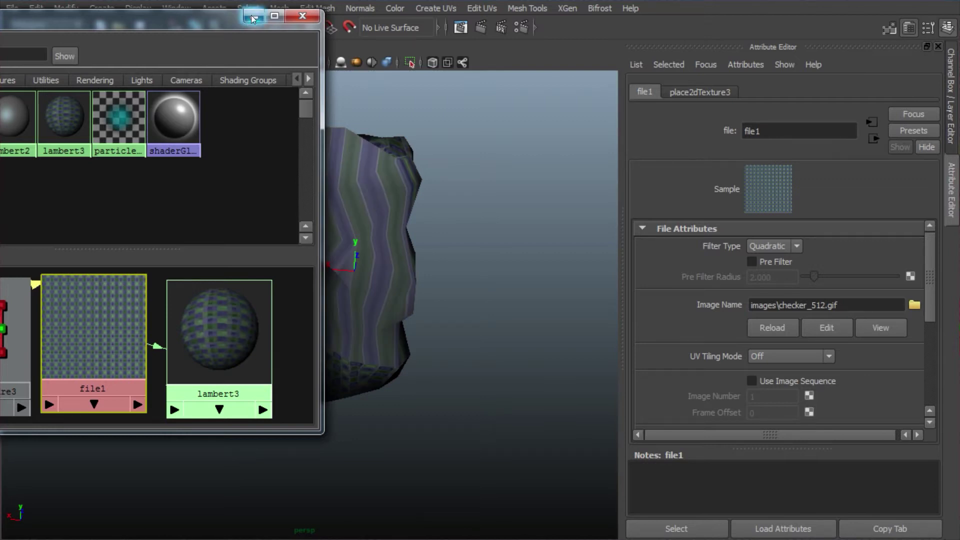
left_click(315, 19)
left_click_drag(454, 335, 440, 356, "alt")
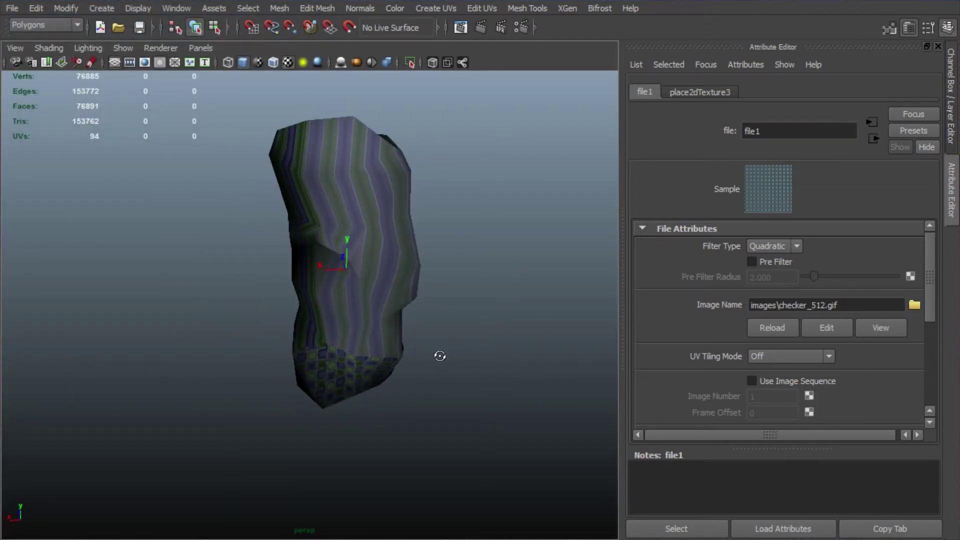
- Open the UV Texture Editor, enlarge it and place it beside the mesh
left_click(434, 9)
mouse_move(476, 11)
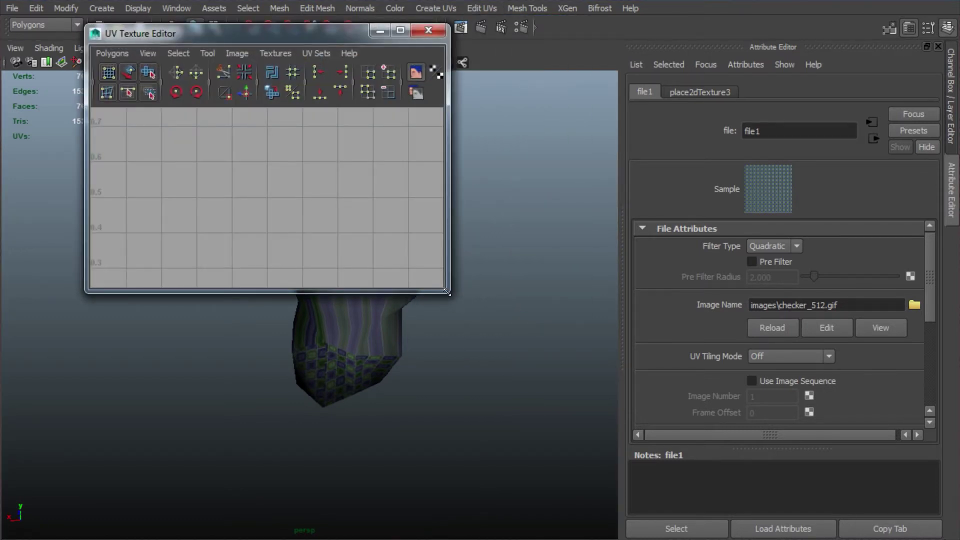
left_click_drag(446, 290, 725, 521)
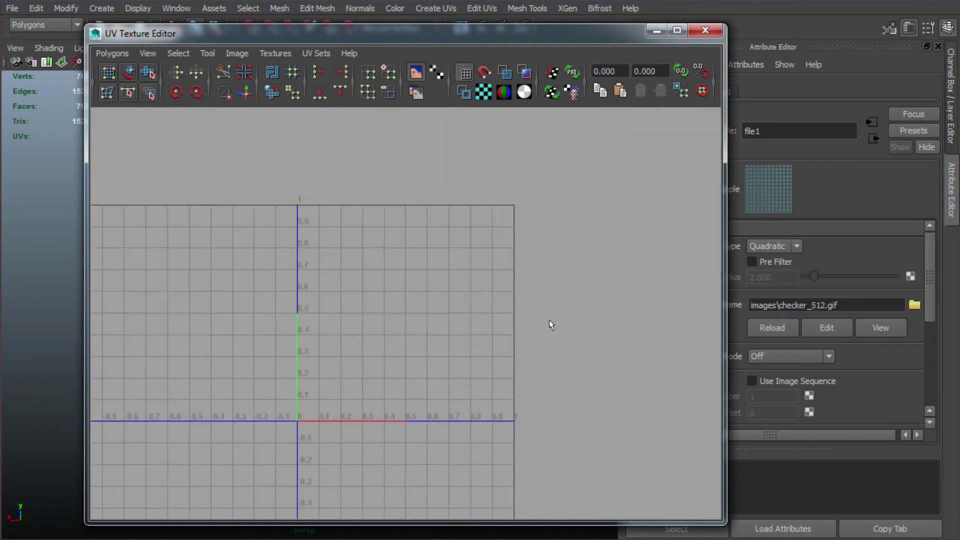
left_click_drag(391, 34, 699, 66)
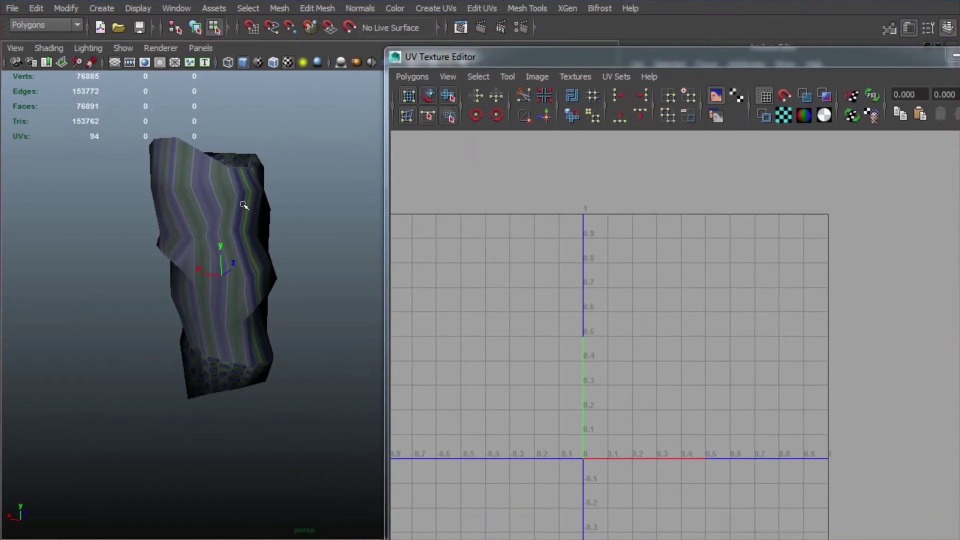
- Select the whole low-poly mesh in object mode and create its UVs based on the camera
left_click(244, 205)
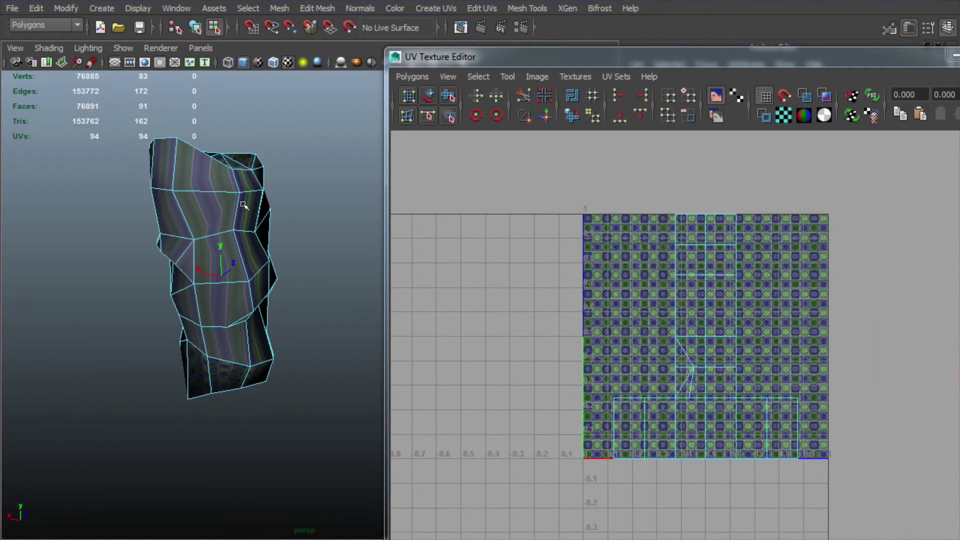
right_click_drag(242, 178, 312, 160)
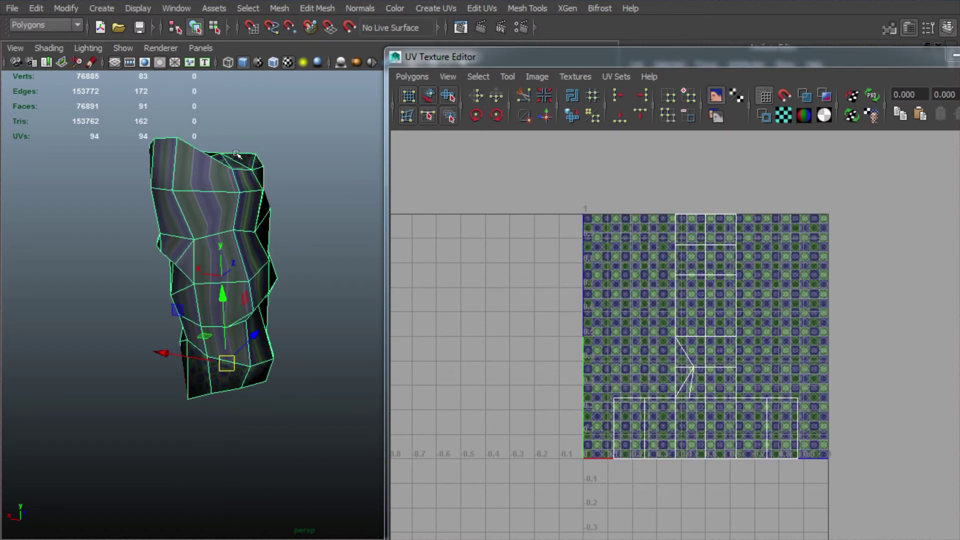
left_click(418, 9)
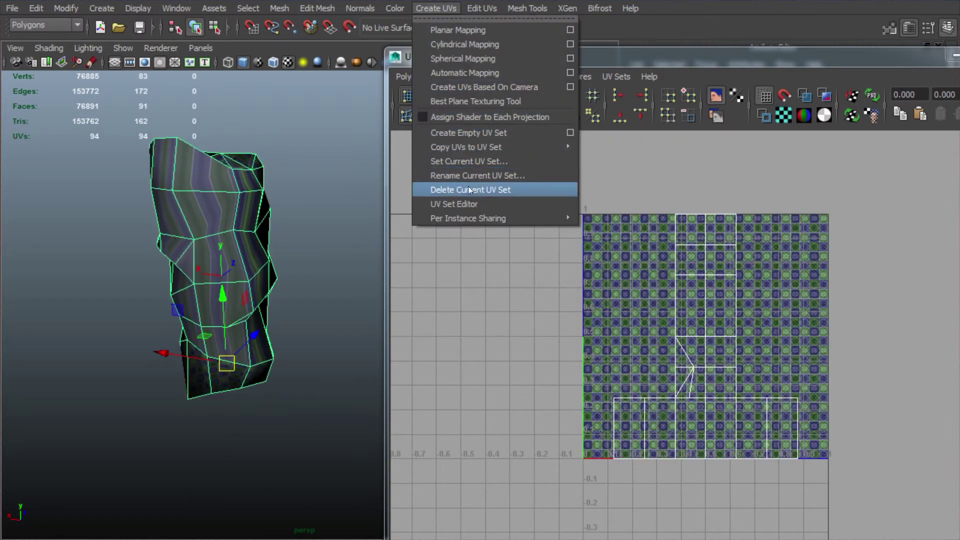
mouse_move(467, 145)
left_click(471, 86)
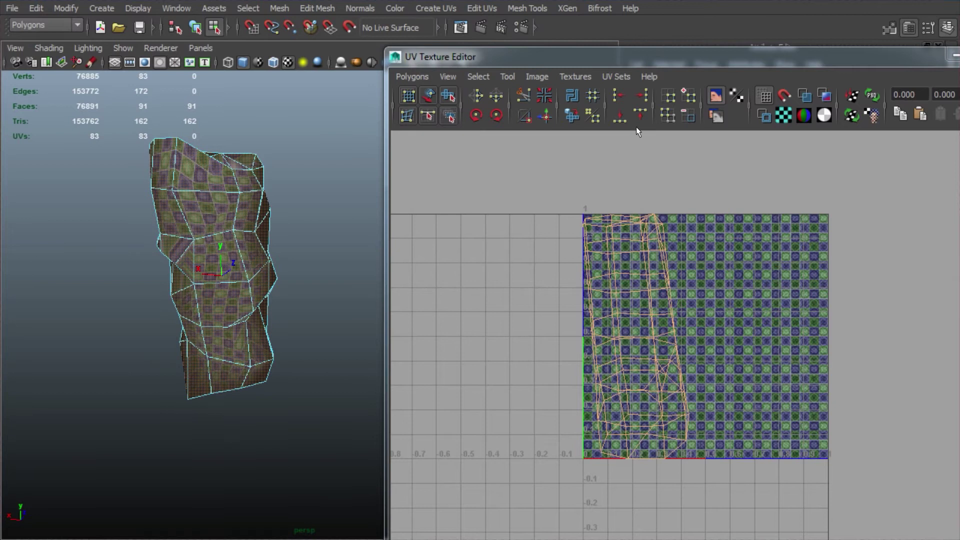
- Hide the texture image in the UV editor and move all the mesh's UVs outside the 0–1 square
left_click(709, 100)
right_click_drag(629, 259, 685, 262)
left_click_drag(767, 165, 521, 506)
scroll(690, 355, "down", 4)
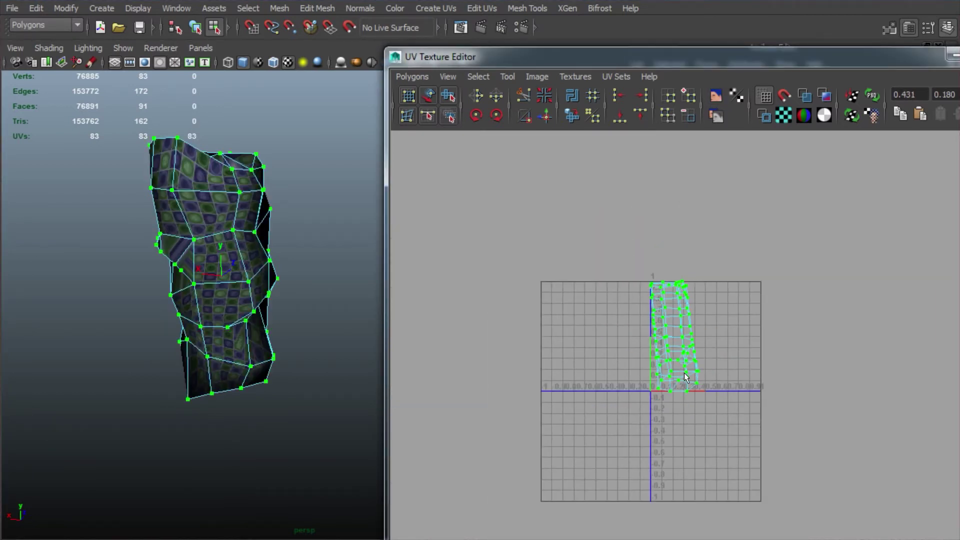
key("w")
left_click_drag(674, 338, 491, 238)
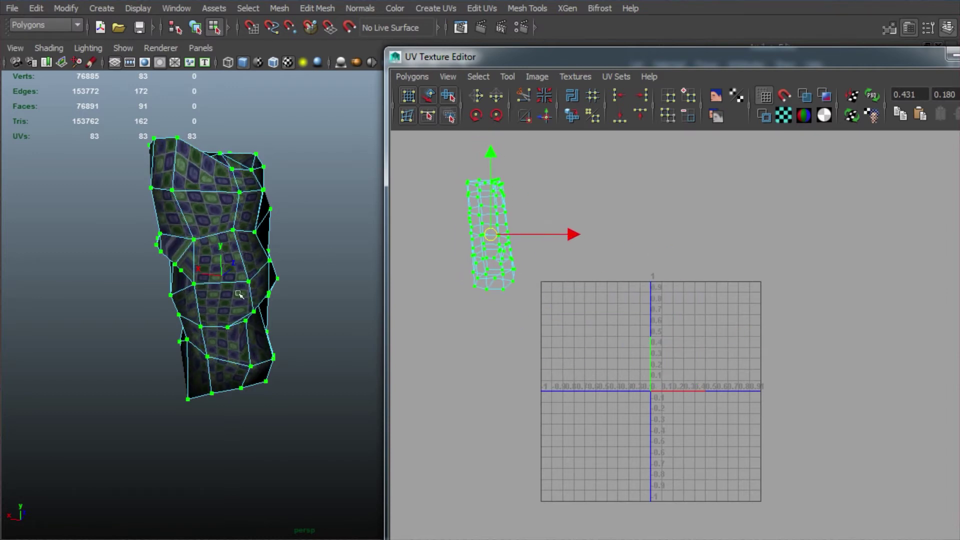
- Switch the low-poly mesh to edge selection and turn off the textured display in the perspective view
mouse_move(231, 298)
left_mouse_down("alt")
mouse_move(310, 279)
mouse_move(349, 289)
mouse_move(261, 310)
mouse_move(332, 324)
mouse_move(240, 283)
left_mouse_up("alt")
right_click_drag(240, 281, 241, 245)
left_click(336, 214)
left_click_drag(326, 321, 382, 275, "alt")
scroll(255, 300, "up", 4)
right_click_drag(380, 275, 134, 277, "alt")
left_click_drag(134, 276, 117, 279, "alt")
right_click_drag(117, 279, 221, 317, "alt")
left_click_drag(220, 317, 198, 298, "alt")
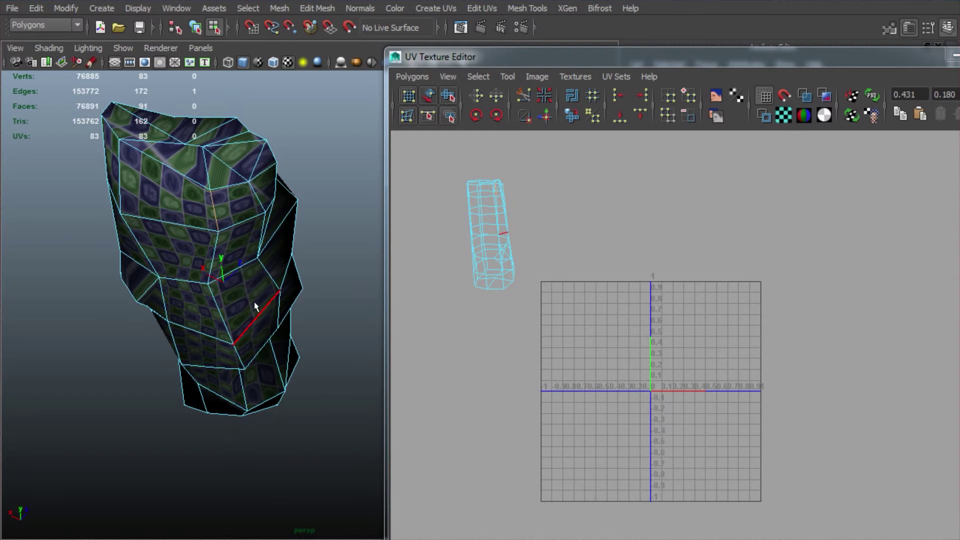
left_click(286, 63)
- Select a line of seam edges down one side of the rock and on to its base
left_click_drag(345, 185, 320, 145, "alt")
left_click(217, 217, "shift")
left_click(218, 246, "shift")
left_click_drag(325, 375, 280, 310, "alt")
left_click(225, 300, "shift")
left_click(221, 361, "shift")
left_click(220, 470, "shift")
left_click_drag(310, 495, 186, 335, "alt")
left_click(280, 445, "shift")
left_click(275, 442, "shift")
left_click(225, 420, "shift")
left_click(172, 226, "shift")
- Extend the seam edge selection around the base and up the opposite side of the rock
left_click_drag(235, 240, 250, 260, "alt")
left_click(136, 250, "shift")
left_click(135, 186, "shift")
left_click_drag(145, 201, 184, 268, "alt")
left_click(229, 377, "shift")
left_click(237, 205, "shift")
left_click_drag(237, 205, 335, 284, "alt")
left_click(307, 228, "shift")
left_click(319, 303, "shift")
left_click(293, 241, "shift")
left_click_drag(293, 241, 306, 260, "alt")
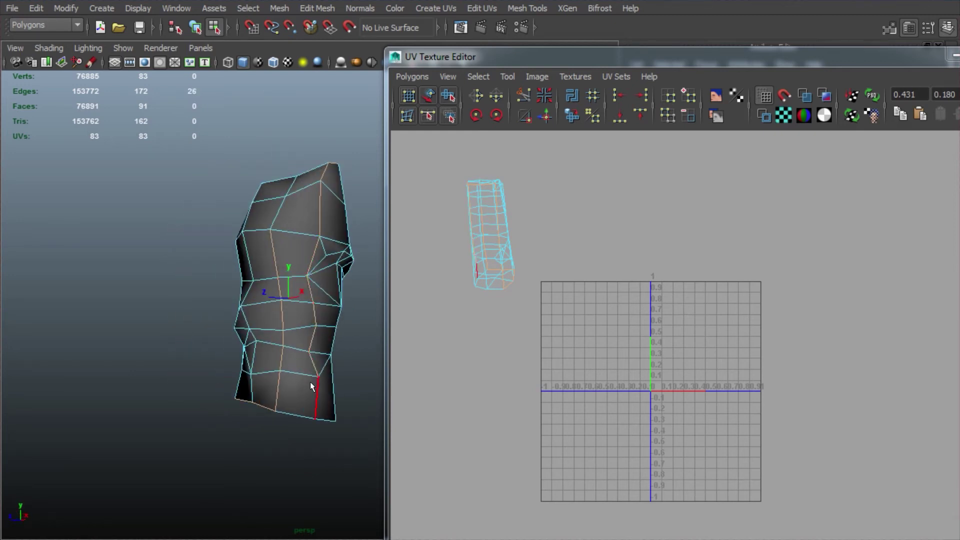
- Remove the stray edges from the selection and add the missing ones to complete the seam around the rock
left_click_drag(268, 380, 287, 348, "alt")
left_click_drag(287, 348, 293, 370)
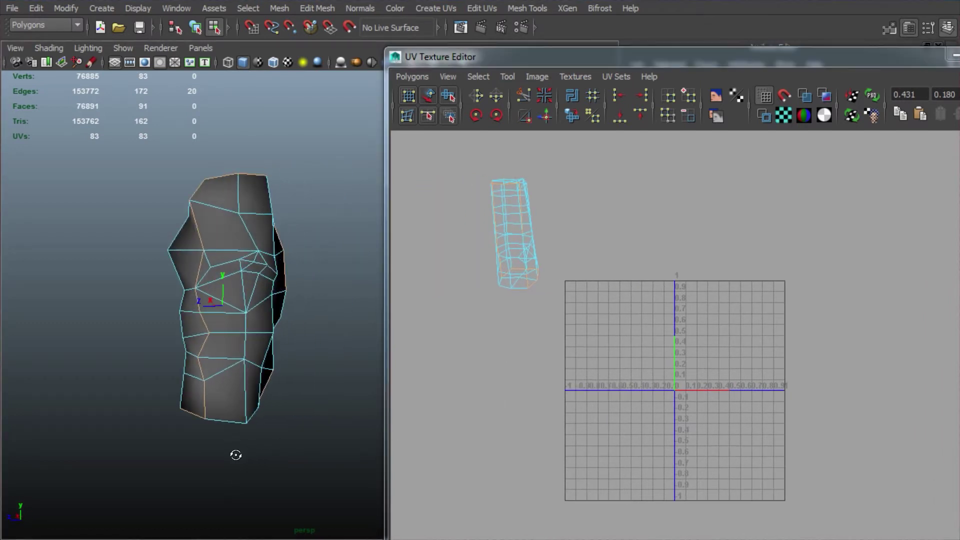
left_click_drag(235, 454, 279, 450, "alt")
left_click(954, 55)
left_click_drag(300, 376, 508, 345, "alt")
left_click(300, 263, "shift")
left_click_drag(296, 259, 379, 399, "alt")
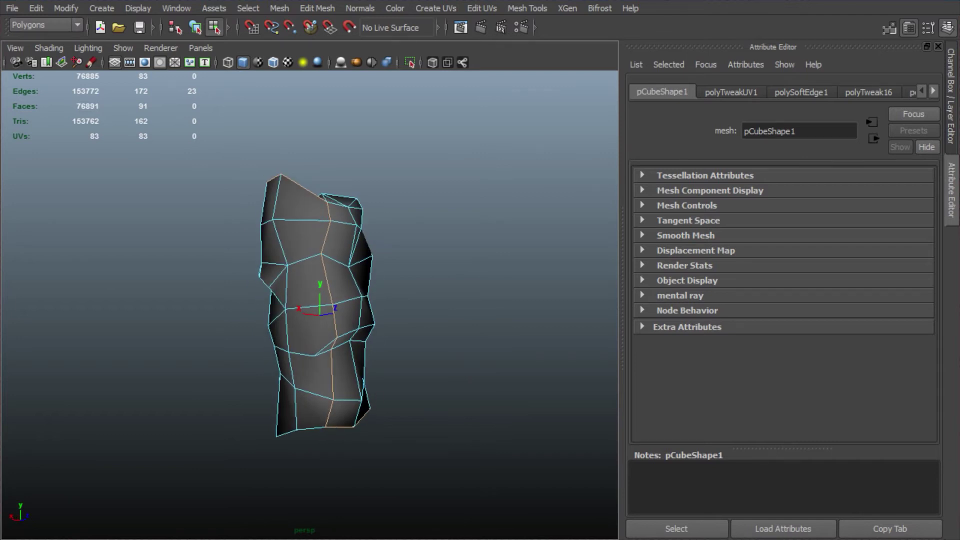
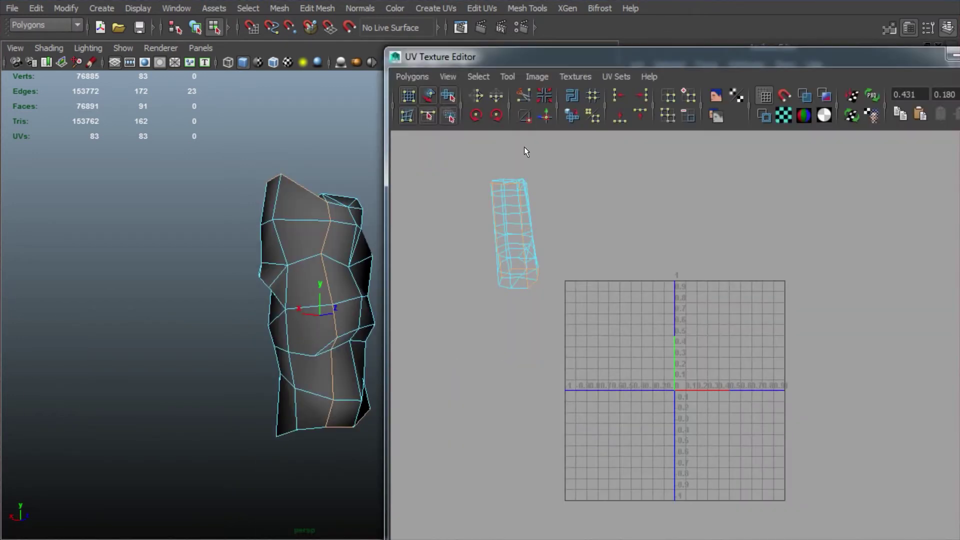
- Cut the UVs along the selected seam edges and move one of the two UV shells away from the other
left_click(522, 94)
scroll(555, 304, "up", 2)
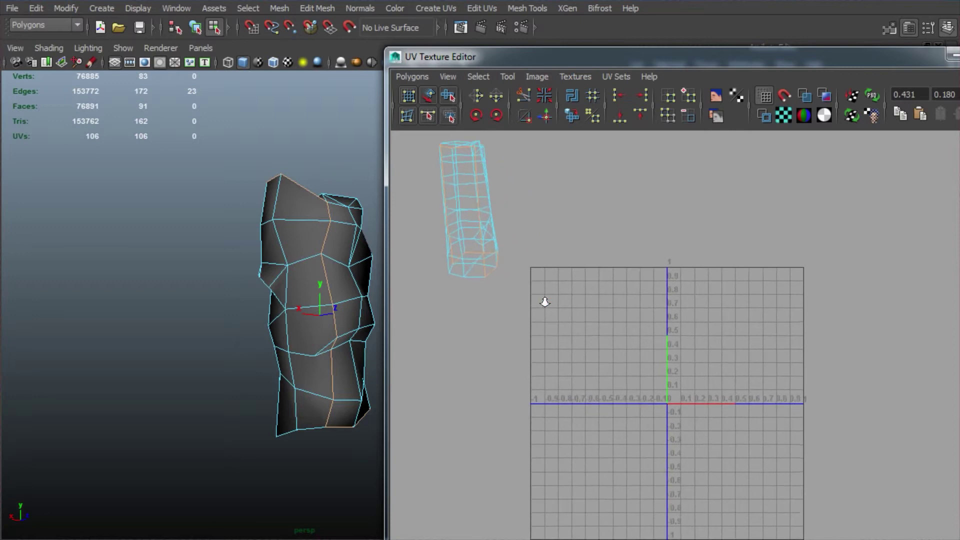
middle_click_drag(539, 222, 617, 269, "alt")
right_click_drag(519, 240, 542, 232)
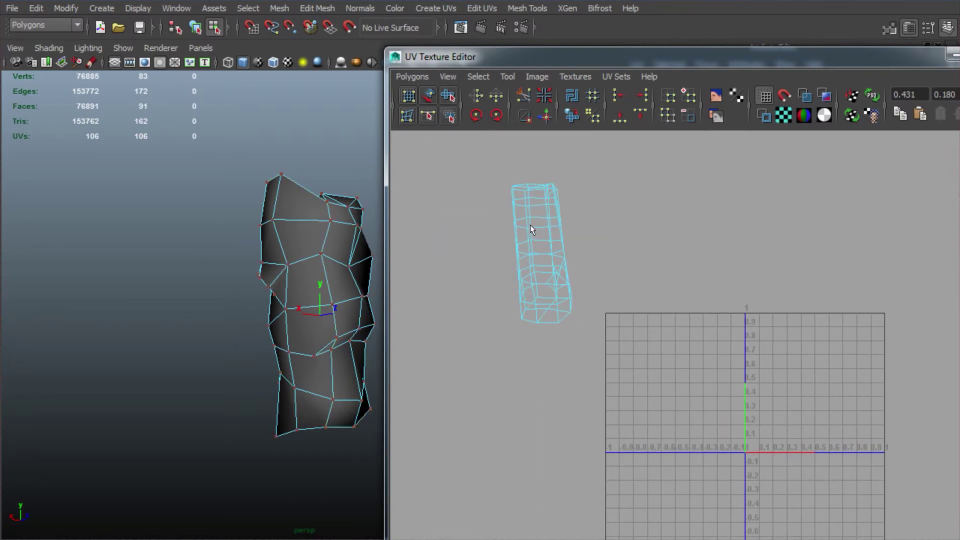
right_click_drag(548, 253, 588, 236, "ctrl")
key("w")
left_click_drag(542, 250, 676, 224)
middle_click_drag(672, 230, 611, 279, "alt")
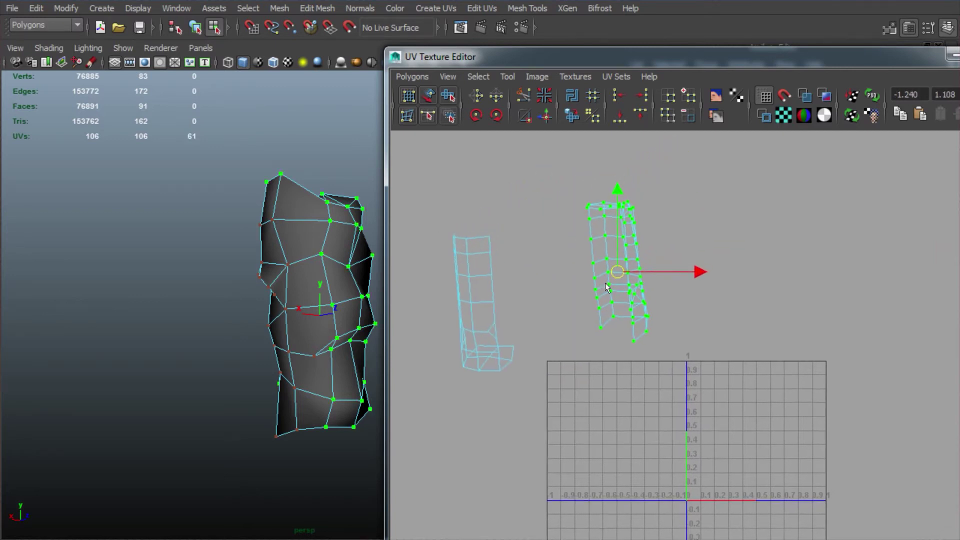
- Scale both UV shells up well beyond the 0–1 square and reposition the UV editor beside the mesh
scroll(610, 278, "down", 8)
left_click_drag(590, 248, 734, 358)
key("r")
left_click_drag(671, 326, 761, 325)
right_click_drag(826, 340, 816, 340, "alt")
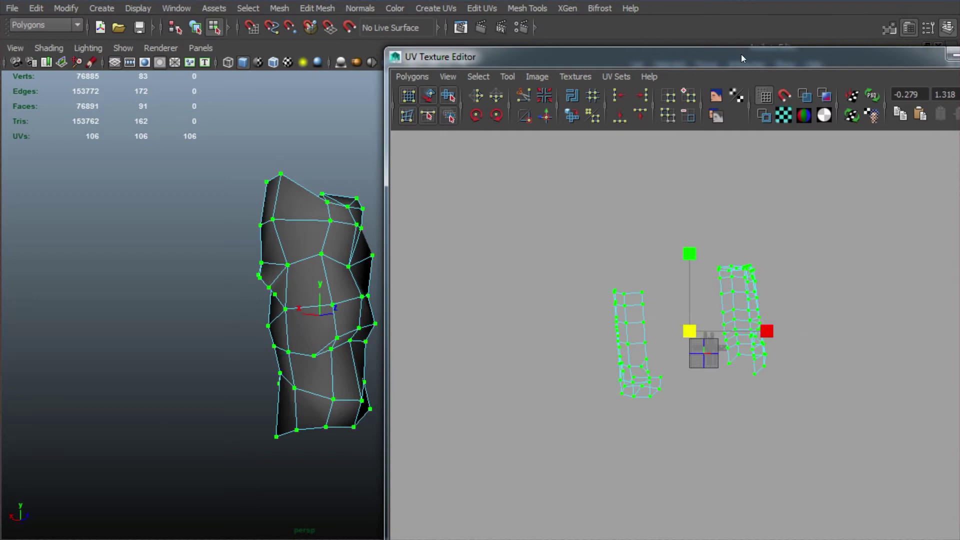
left_click_drag(741, 54, 594, 42)
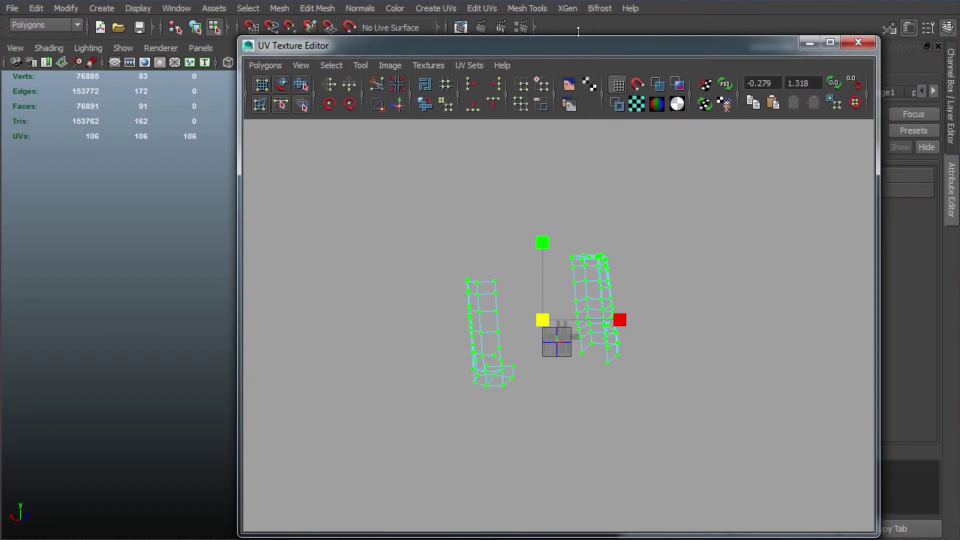
key("f")
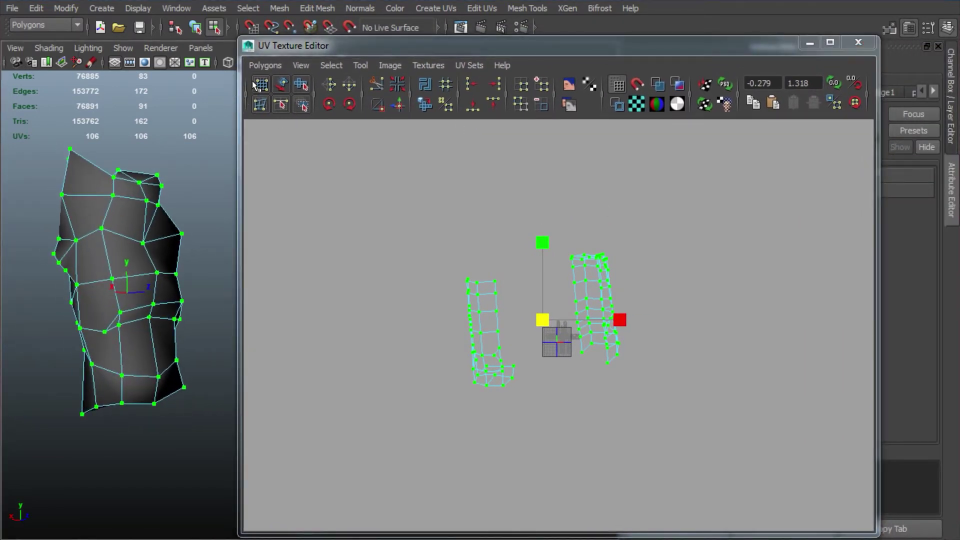
left_click_drag(345, 47, 346, 68)
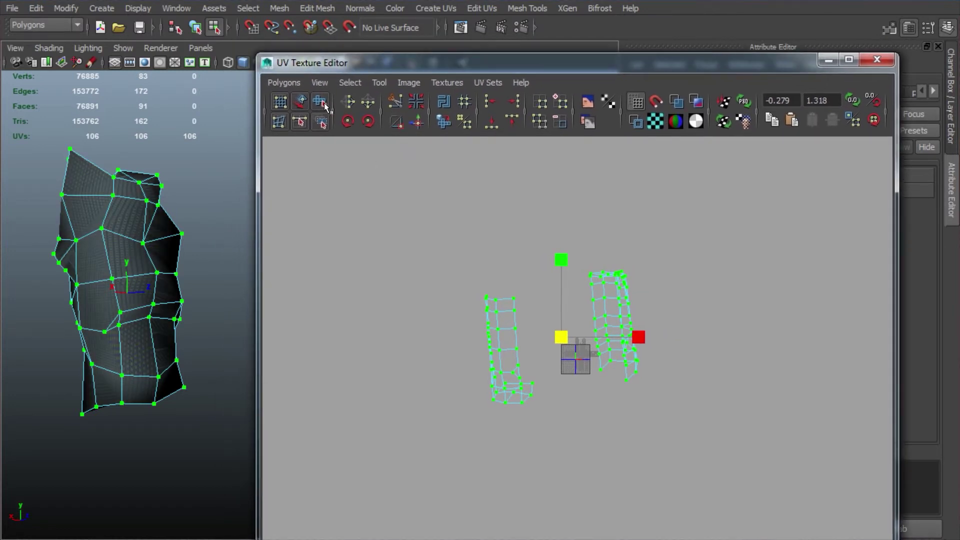
- Unfold each of the two UV shells with the Smooth UV tool
left_click_drag(443, 246, 460, 336)
left_click_drag(545, 454, 546, 455)
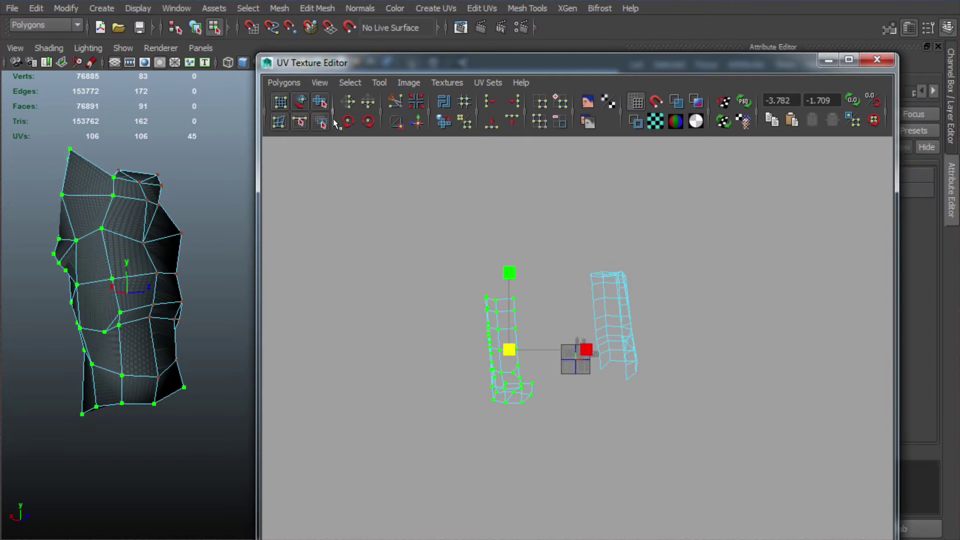
left_click(320, 103)
left_click_drag(459, 406, 696, 428)
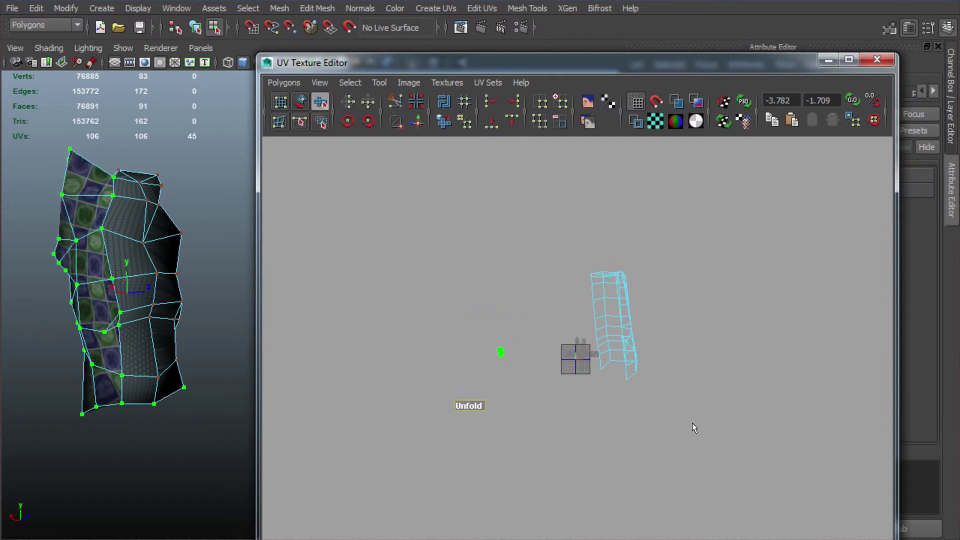
left_click_drag(728, 470, 728, 470)
left_click_drag(573, 383, 778, 410)
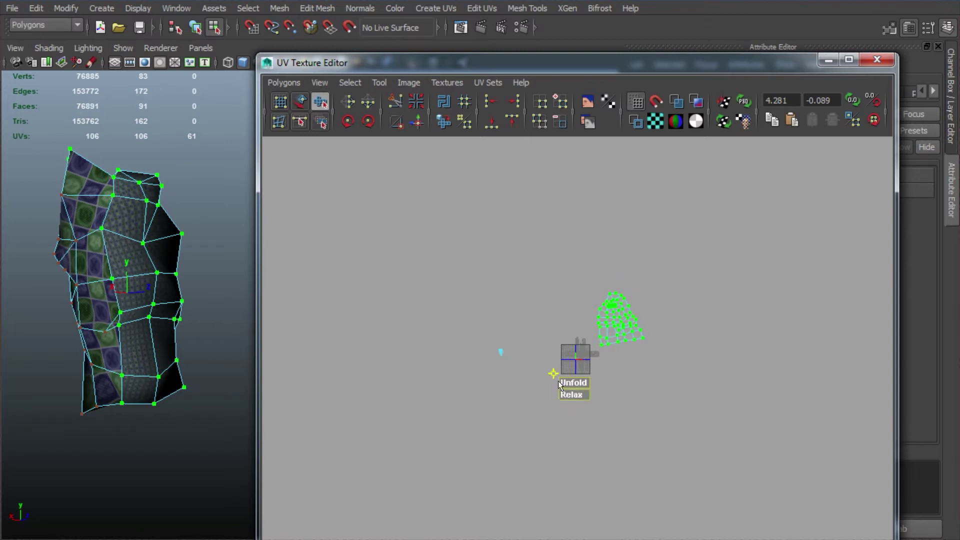
left_click_drag(558, 380, 658, 398)
- Move the two unfolded UV shells next to each other near the top of the 0–1 square
key("w")
left_click_drag(621, 324, 584, 356)
key("e")
key("w")
scroll(582, 353, "up", 3)
left_click_drag(566, 350, 526, 332)
left_click_drag(356, 335, 452, 415)
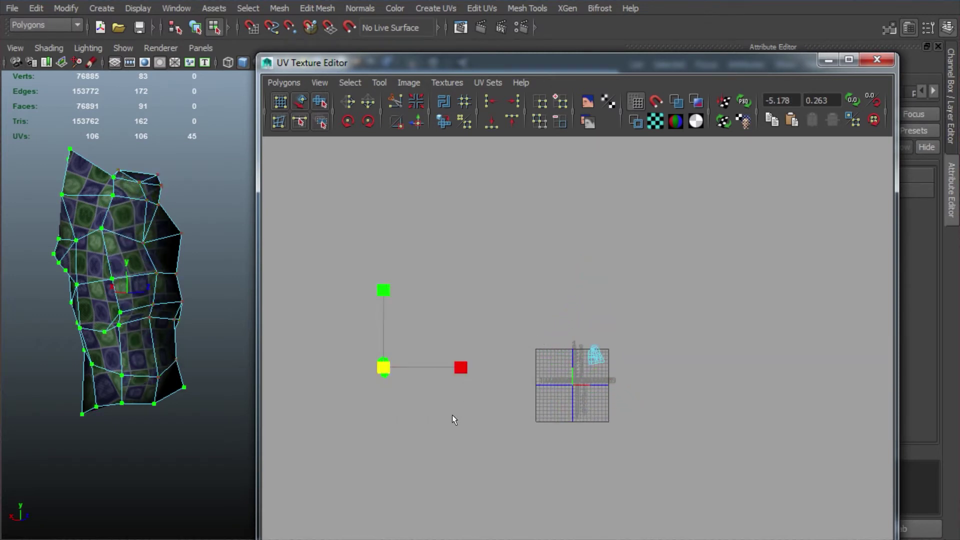
left_click_drag(385, 374, 577, 353)
key("f")
scroll(752, 397, "down", 6)
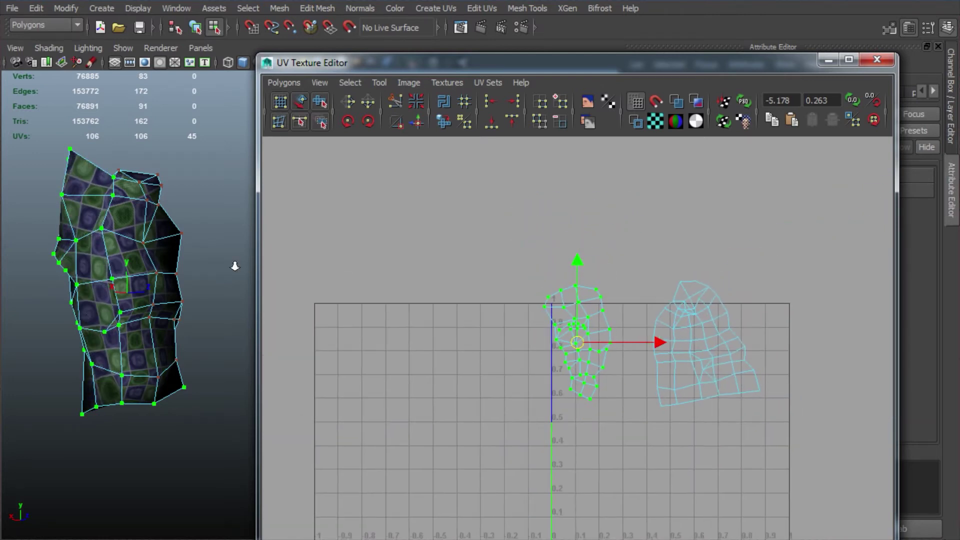
- Lower both UV shells into the 0–1 square and check the checker pattern on the mesh
left_click(320, 103)
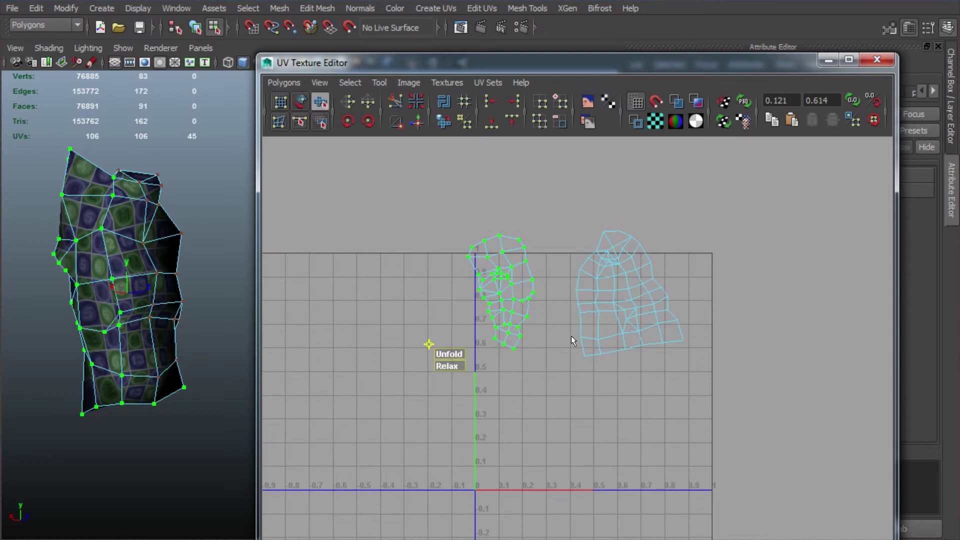
key("w")
mouse_move(499, 279)
left_mouse_down()
mouse_move(516, 368)
mouse_move(507, 380)
left_mouse_up()
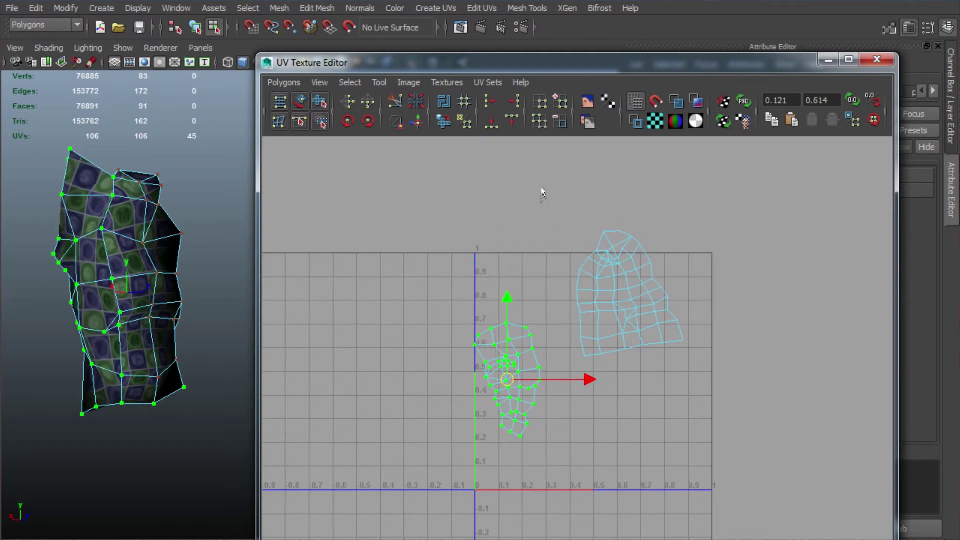
left_click_drag(554, 197, 675, 391)
left_click_drag(629, 286, 650, 367)
middle_click_drag(299, 391, 323, 382, "alt")
left_click_drag(380, 65, 498, 79)
left_click_drag(40, 353, 146, 353, "alt")
middle_click_drag(204, 315, 125, 335, "alt")
left_click_drag(125, 335, 78, 322, "alt")
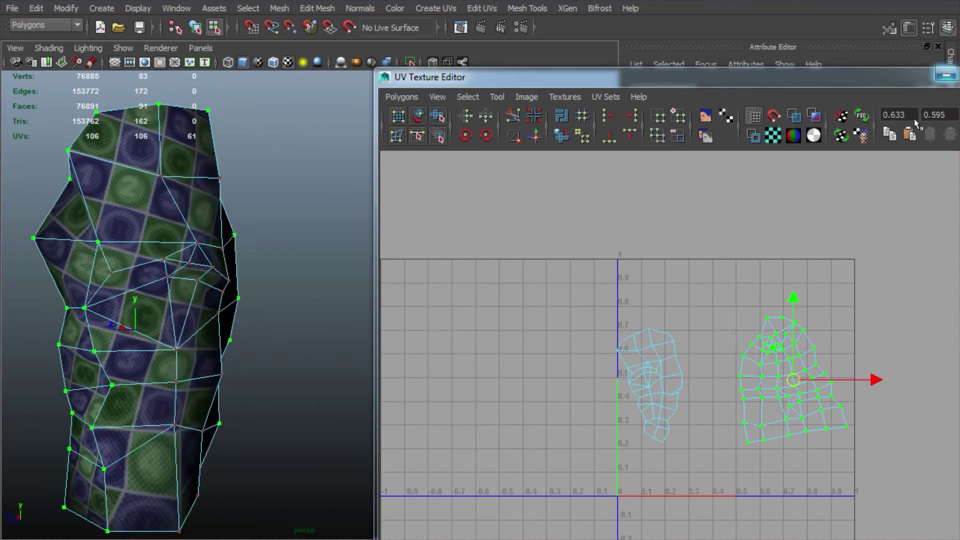
- Scale both UV shells up together and adjust the size of the larger shell on its own
scroll(836, 328, "down", 4)
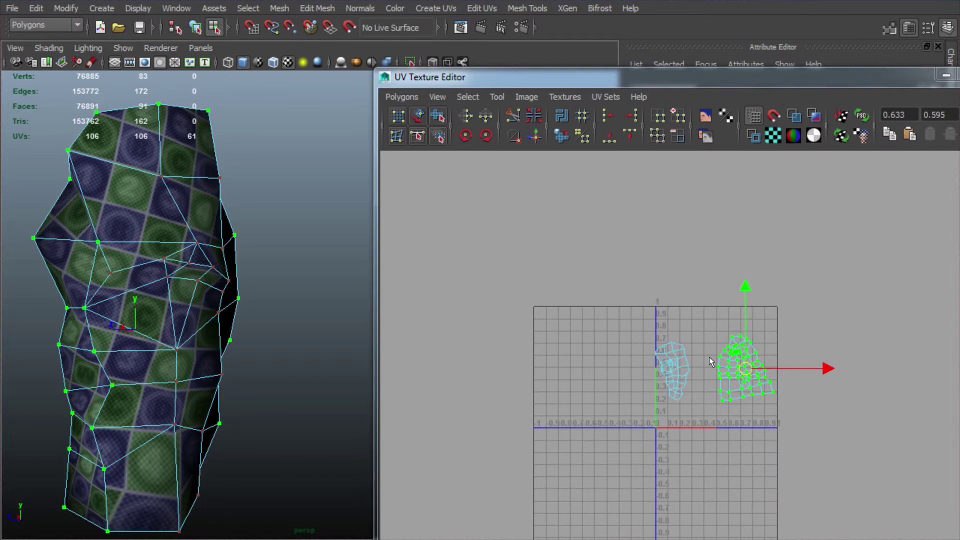
left_click_drag(608, 300, 840, 456)
key("r")
left_click_drag(713, 367, 741, 374)
left_click_drag(851, 293, 714, 438)
left_click_drag(757, 368, 737, 371)
left_click_drag(806, 325, 808, 343)
- Place the larger UV shell at the lower right of the 0–1 square and the smaller one at the upper left
key("w")
left_click_drag(729, 369, 733, 379)
left_click_drag(686, 404, 687, 420)
left_click_drag(656, 372, 681, 350)
scroll(706, 357, "up", 5)
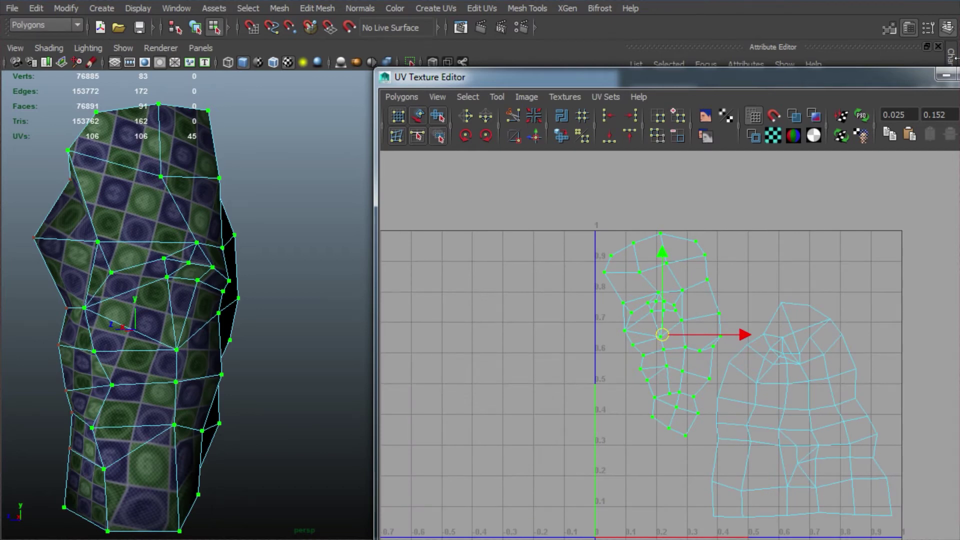
- Minimize the UV editor and return the low-poly mesh to object mode
left_click(945, 79)
left_click_drag(317, 313, 274, 388, "alt")
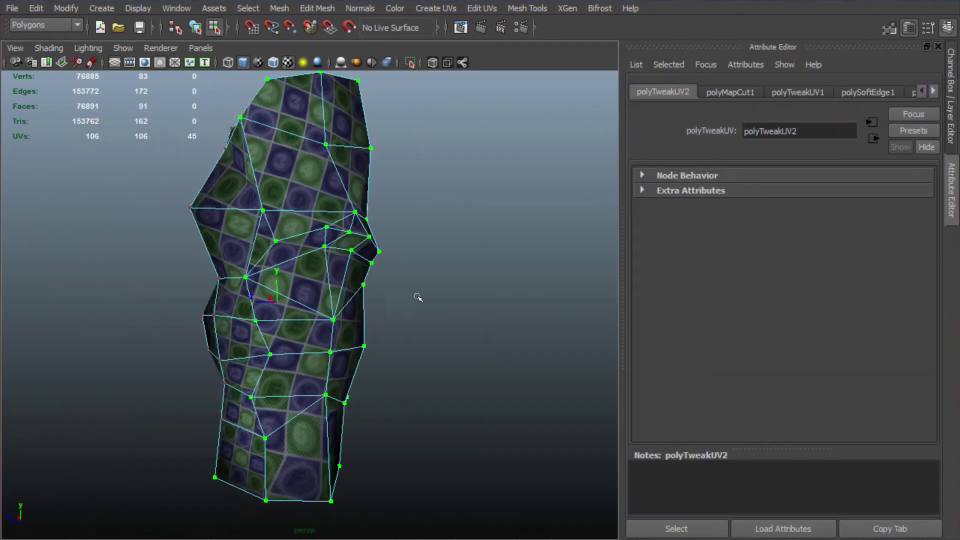
right_click(281, 260)
left_click(345, 241)
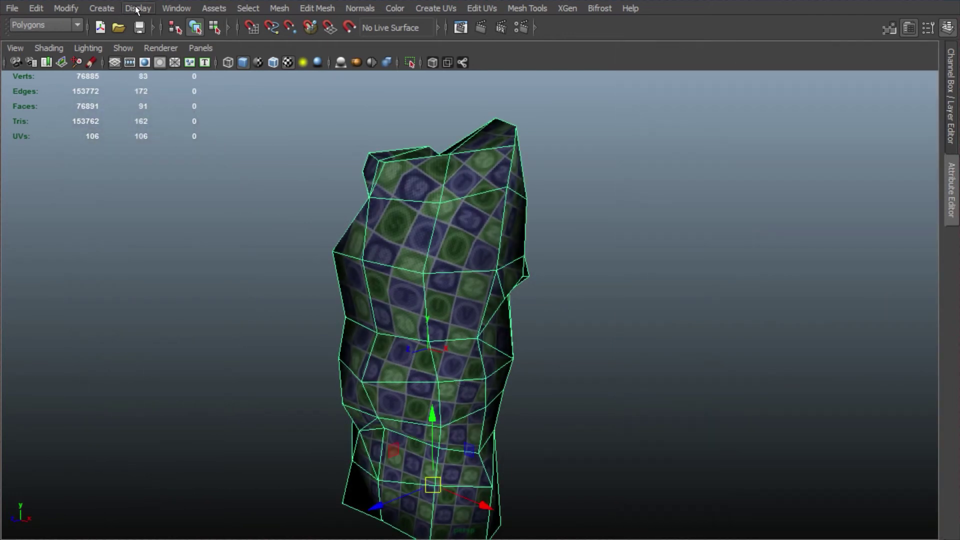
- Turn on texture border edges in the mesh's polygon display and increase the edge width
left_click(136, 8)
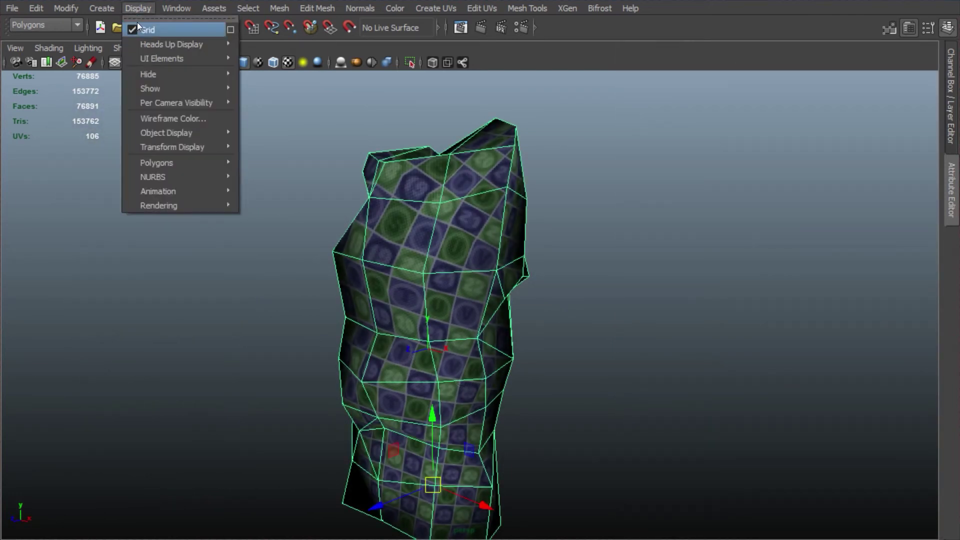
mouse_move(163, 164)
left_click(247, 159)
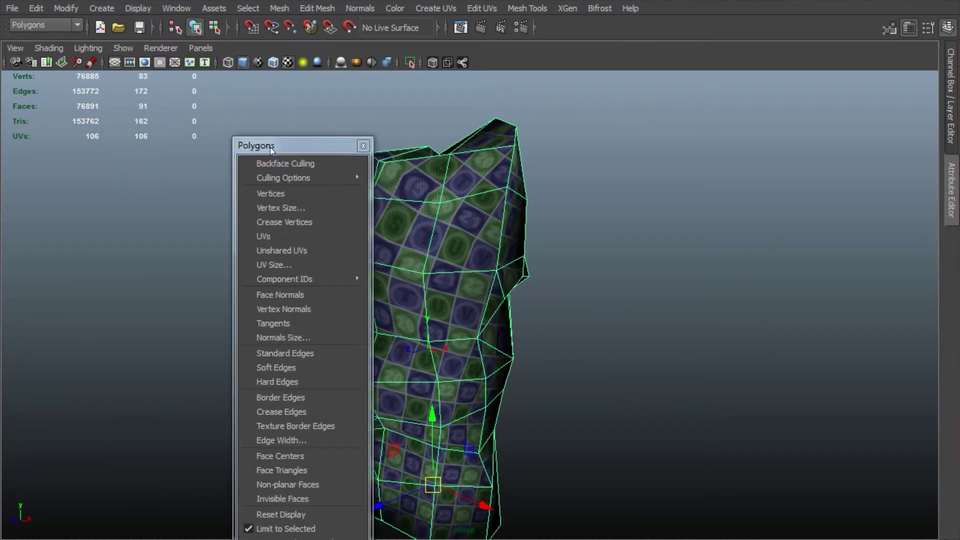
left_click_drag(270, 147, 150, 78)
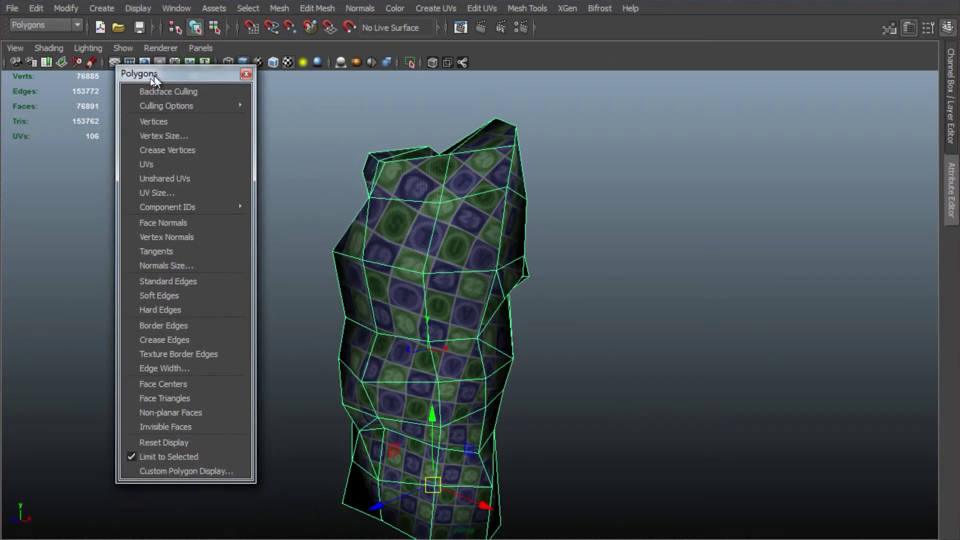
left_click(183, 356)
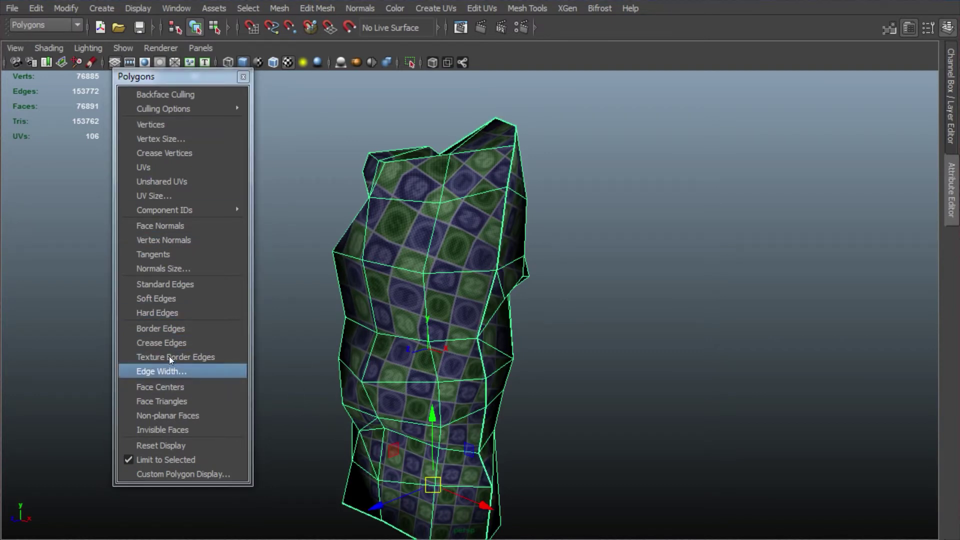
left_click(168, 372)
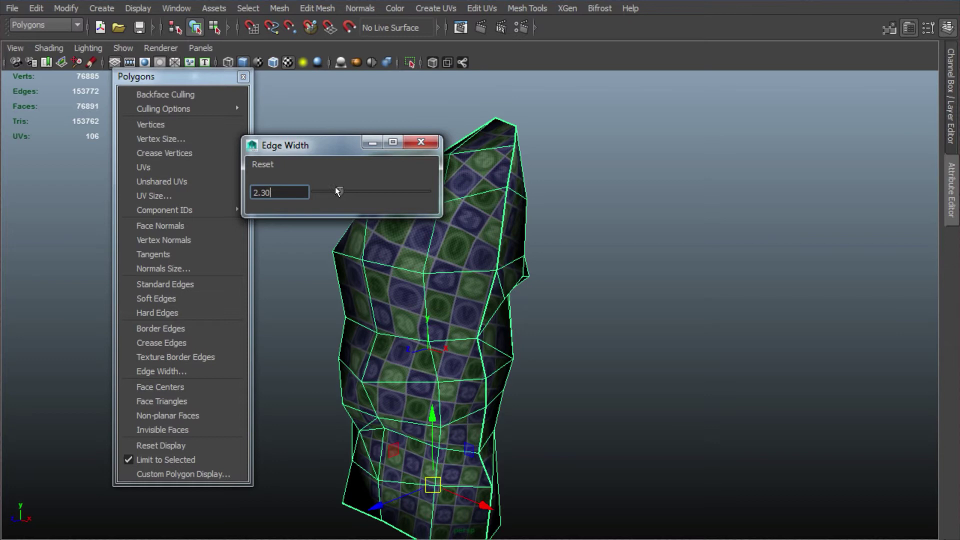
left_click_drag(337, 191, 367, 191)
left_click(418, 143)
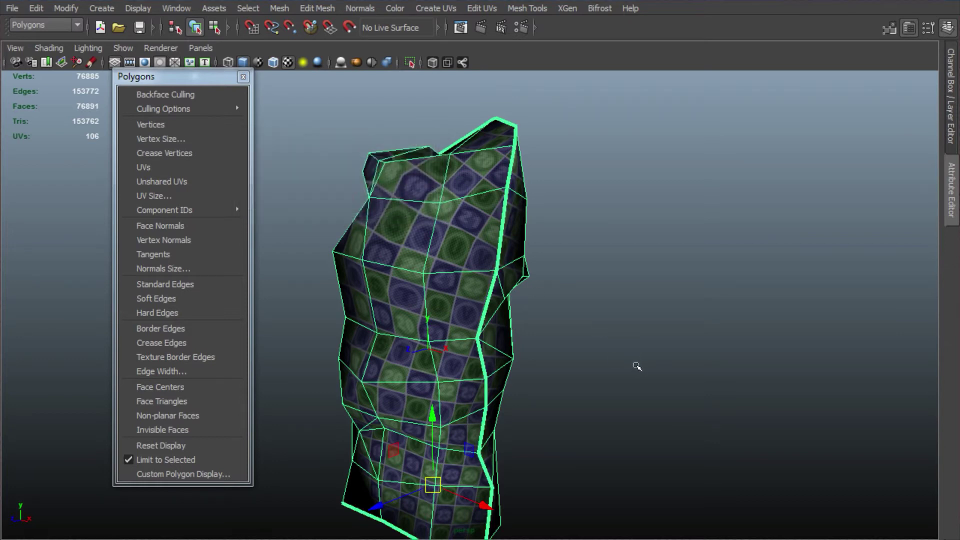
- Examine the highlighted texture borders and the checker pattern on all sides of the rock mesh
left_click_drag(639, 369, 598, 366, "alt")
middle_click_drag(597, 367, 614, 276, "alt")
left_click(618, 296)
left_click_drag(670, 381, 556, 354, "alt")
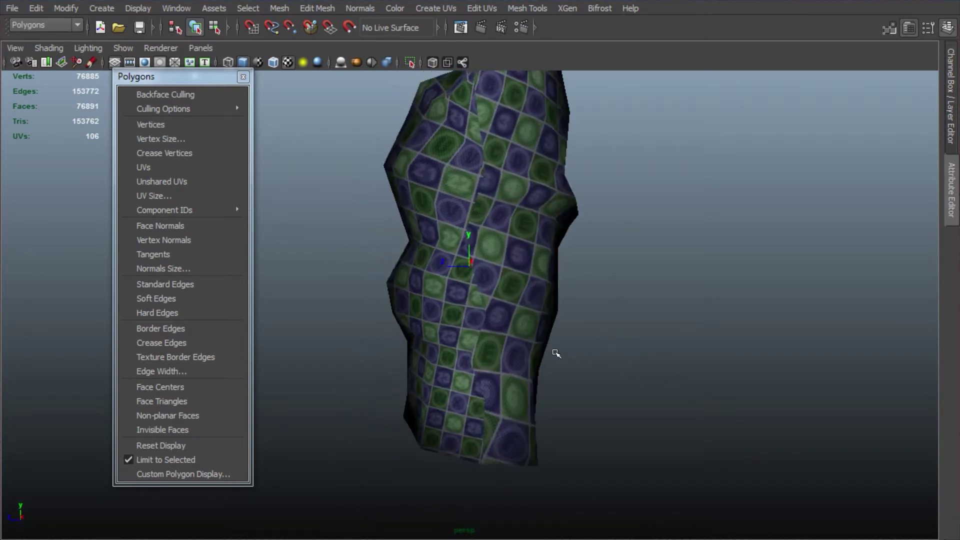
middle_click_drag(666, 317, 656, 400, "alt")
left_click(531, 350)
left_click_drag(690, 360, 679, 412, "alt")
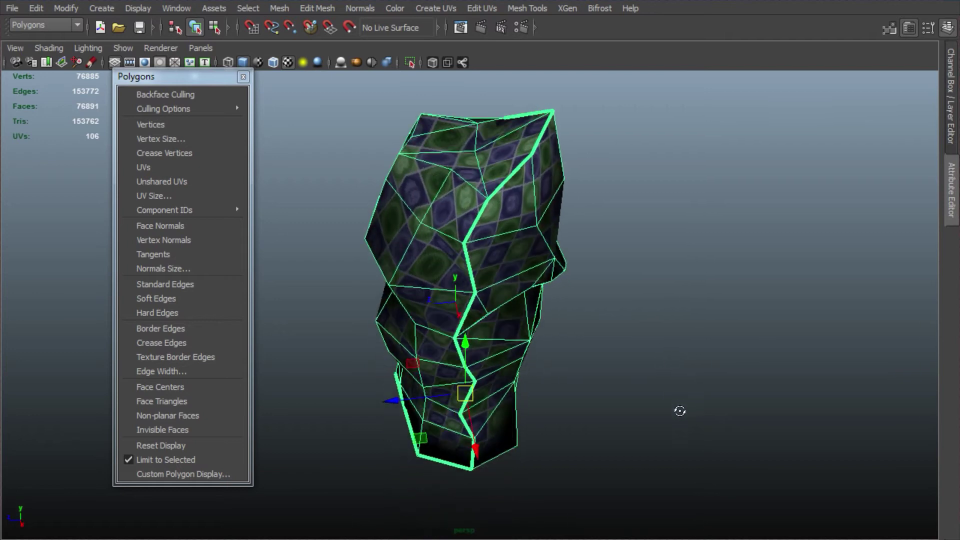
right_click_drag(679, 411, 523, 311, "alt")
left_click_drag(523, 311, 674, 320, "alt")
middle_click_drag(621, 341, 622, 293, "alt")
right_click_drag(622, 293, 807, 441, "alt")
left_click_drag(643, 395, 633, 334, "alt")
middle_click_drag(633, 334, 720, 317, "alt")
left_click_drag(721, 317, 477, 377, "alt")
- Reopen the UV editor and select the UVs around the lower tip of the smaller shell
left_click_drag(632, 352, 598, 346, "alt")
left_click_drag(499, 382, 549, 337, "alt")
left_click_drag(517, 308, 483, 346, "alt")
right_click_drag(483, 346, 479, 303)
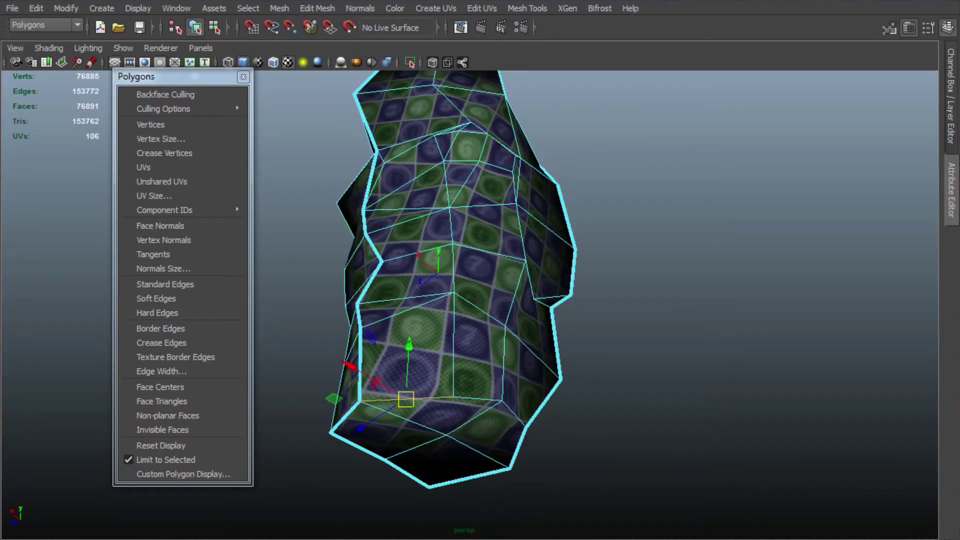
left_click(200, 539)
middle_click_drag(775, 393, 703, 352, "alt")
right_click_drag(703, 351, 750, 359, "alt")
middle_click_drag(717, 352, 701, 372, "alt")
key("a")
right_click_drag(701, 372, 783, 372, "alt")
scroll(750, 300, "up", 4)
right_click_drag(673, 337, 679, 311)
left_click_drag(770, 360, 773, 361)
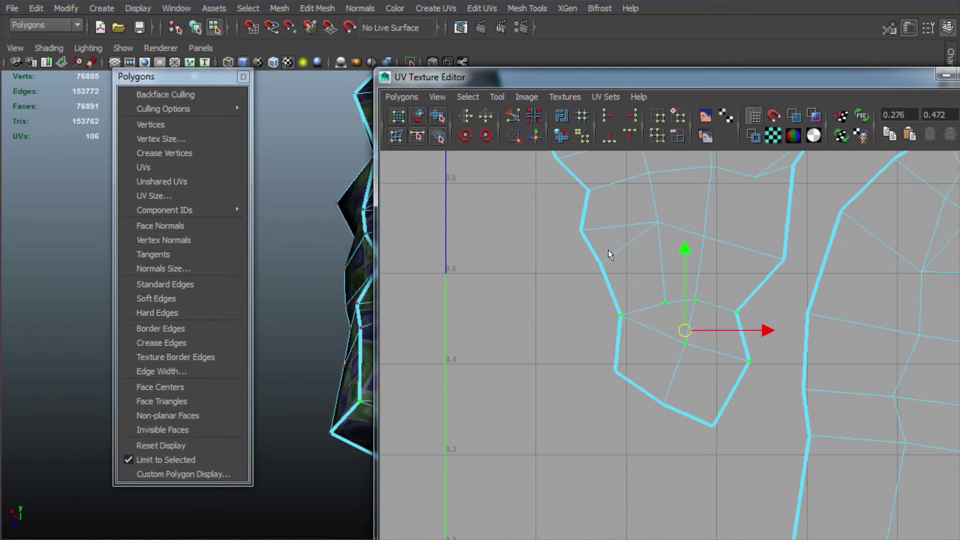
- Close the polygon display options and unfold the UVs at the tip of the smaller shell with the Smooth UV tool
left_click_drag(509, 84, 675, 53)
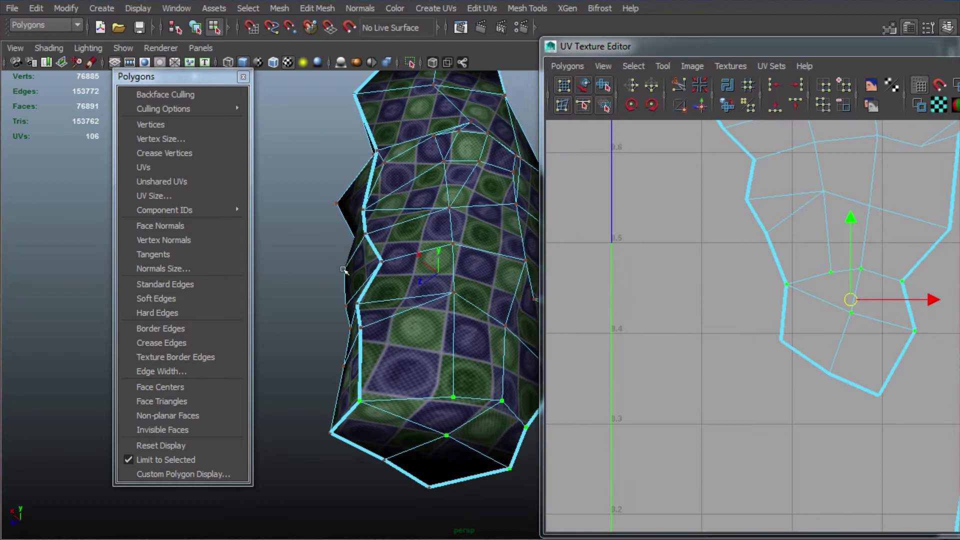
left_click(243, 77)
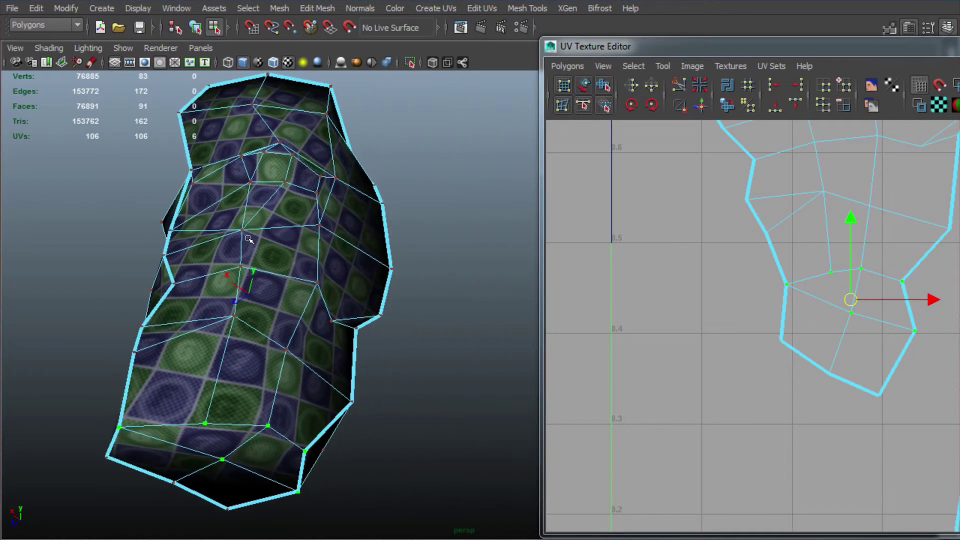
left_click_drag(248, 238, 329, 281, "alt")
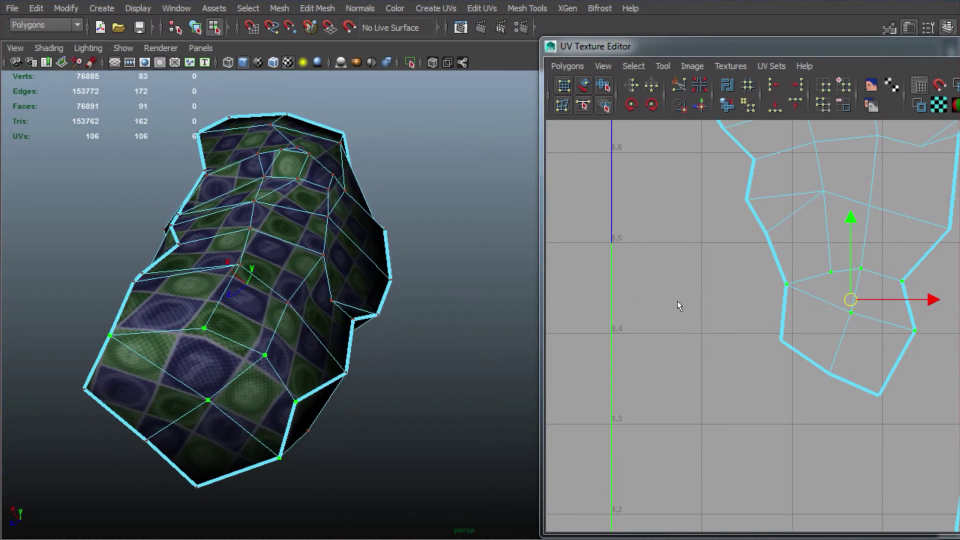
left_click_drag(730, 437, 930, 260)
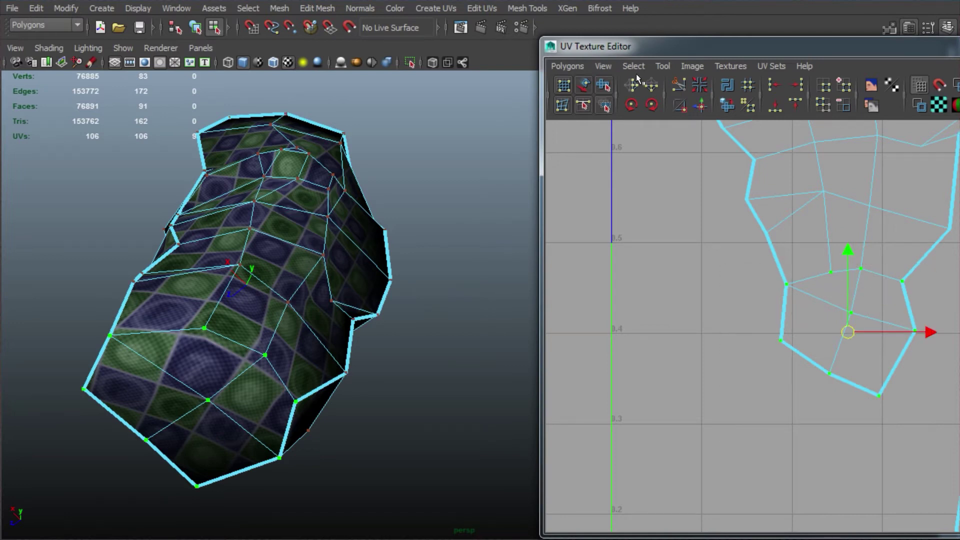
left_click(604, 85)
left_click_drag(746, 406, 852, 406)
- Extend the UV selection to the lower part of the smaller shell and unfold it
middle_click_drag(949, 310, 918, 331, "alt")
right_click_drag(918, 331, 659, 295, "alt")
left_click_drag(890, 425, 888, 425)
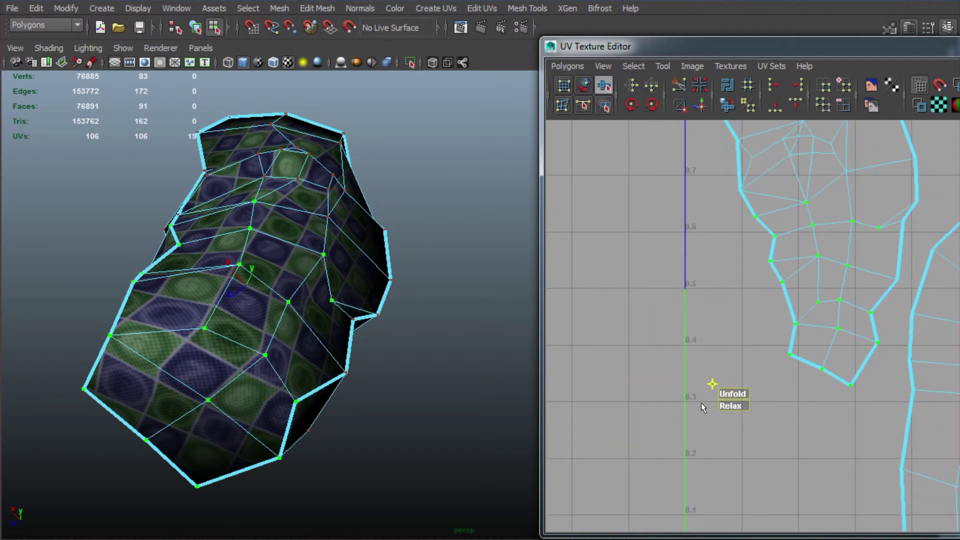
left_click_drag(710, 386, 789, 406)
left_click_drag(883, 410, 791, 403)
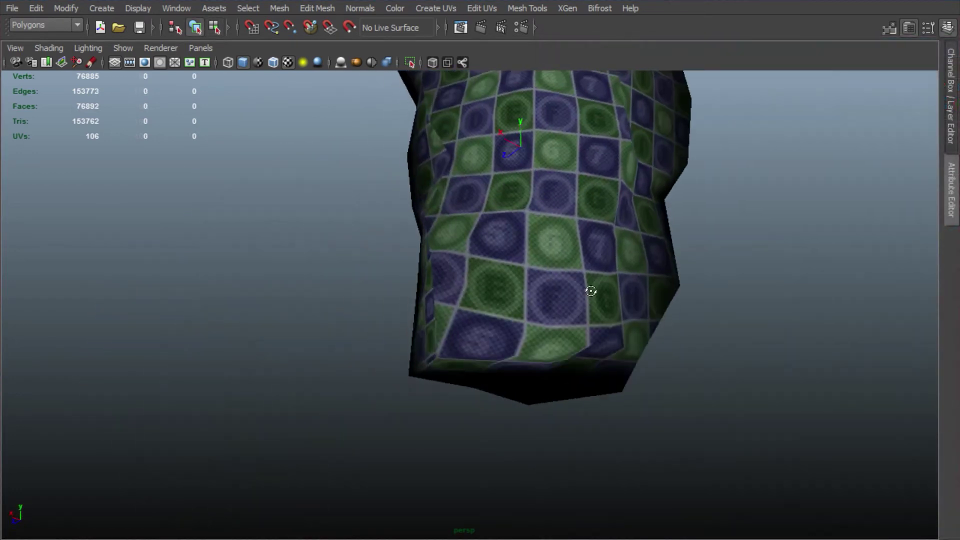
- Cut the UVs along the edges bordering the rock's bottom faces and select the whole separated shell
left_click_drag(440, 215, 580, 260)
right_click_drag(580, 261, 583, 226)
left_click(479, 206)
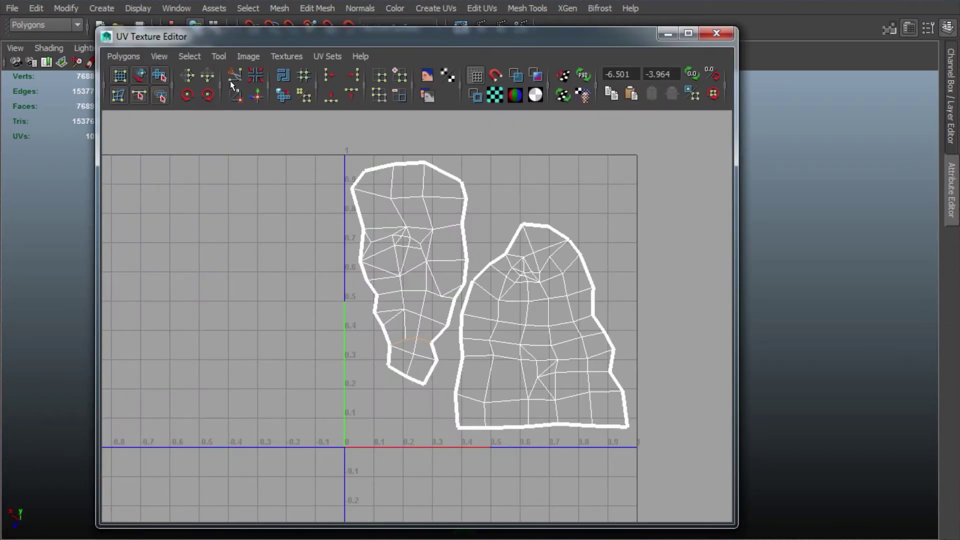
right_click_drag(402, 340, 459, 331)
right_click(407, 353, "ctrl")
left_click(414, 356)
right_click_drag(416, 355, 428, 364, "ctrl")
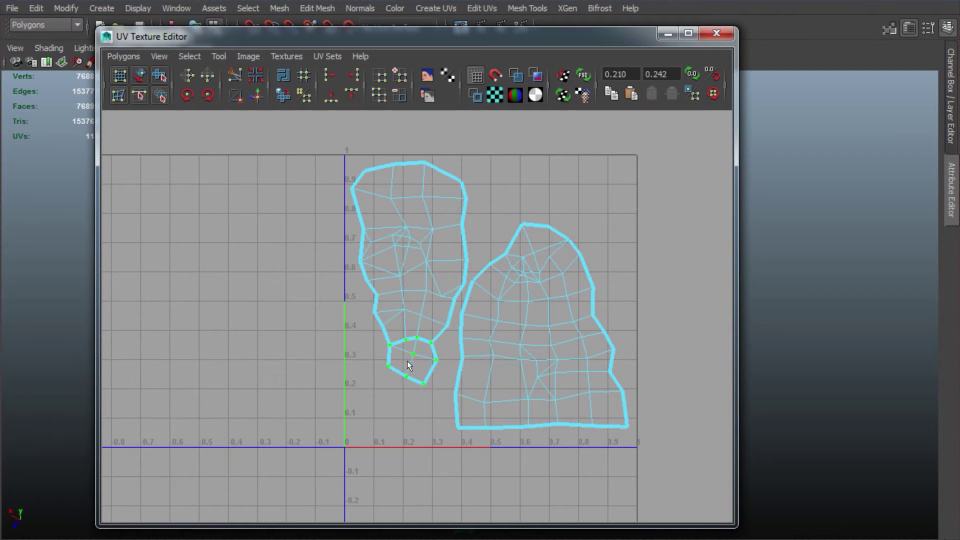
- Move the bottom-face shell outside the 0–1 square and unfold it
key("w")
left_click_drag(407, 352, 239, 292)
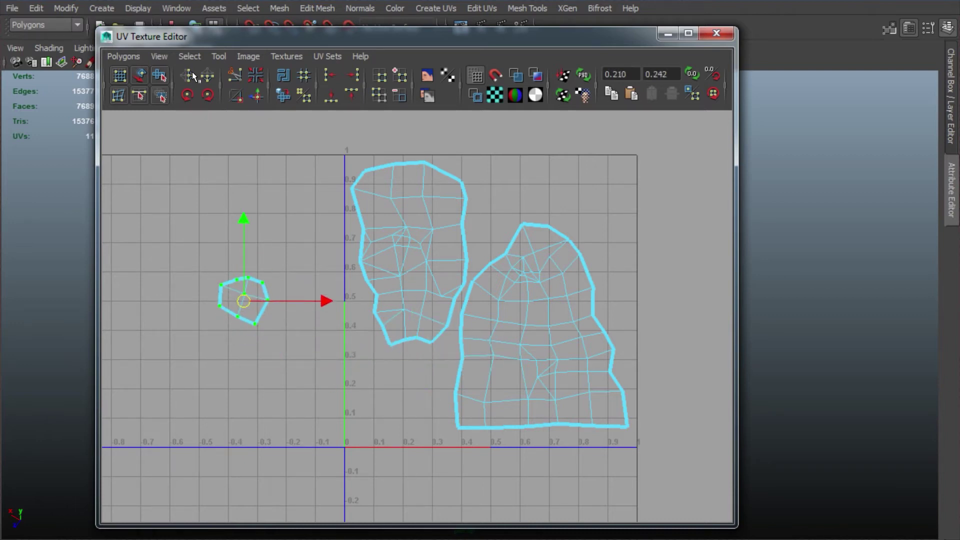
left_click(160, 76)
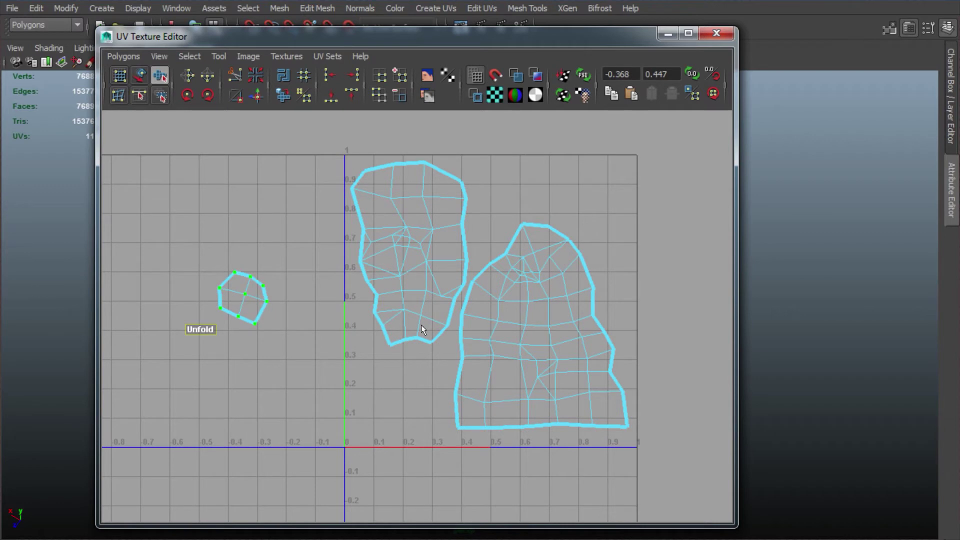
key("w")
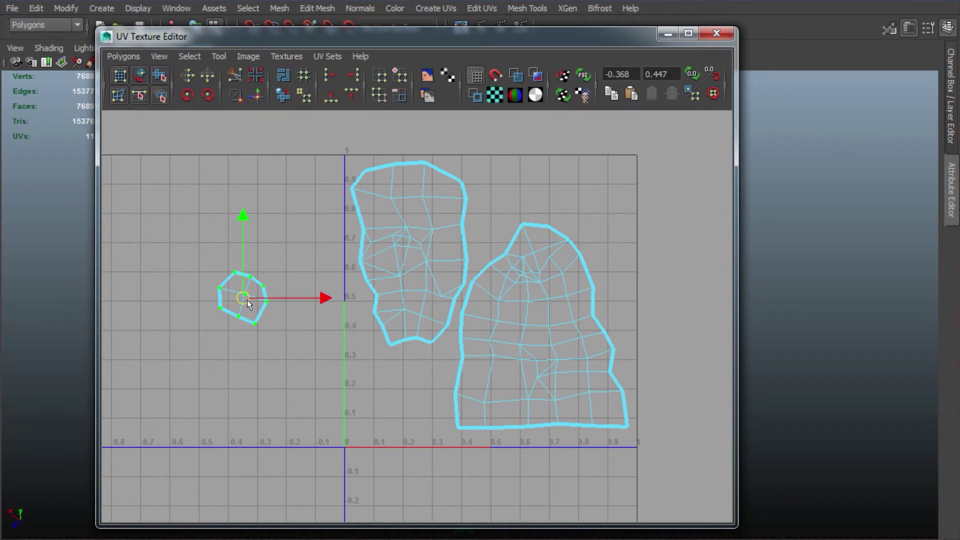
- Place the bottom-face shell beneath the tall shell inside the 0–1 square and rotate it so its flat edge is level
left_click_drag(247, 300, 319, 349)
left_click_drag(402, 381, 402, 408)
key("e")
left_click_drag(465, 367, 443, 350)
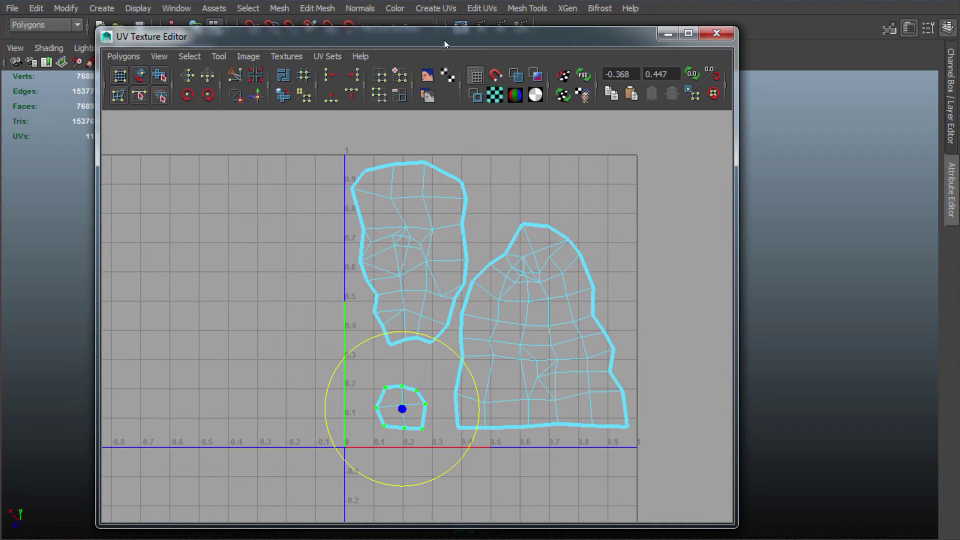
- Select the whole tall shell, unfold it with the Smooth UV tool, and reposition it slightly within the 0–1 square
left_click_drag(444, 44, 885, 52)
left_click_drag(431, 316, 293, 354, "alt")
right_click_drag(857, 231, 893, 231)
left_click_drag(788, 167, 852, 241)
right_click_drag(835, 221, 861, 210, "ctrl")
left_click(602, 86)
left_click_drag(764, 358, 763, 358)
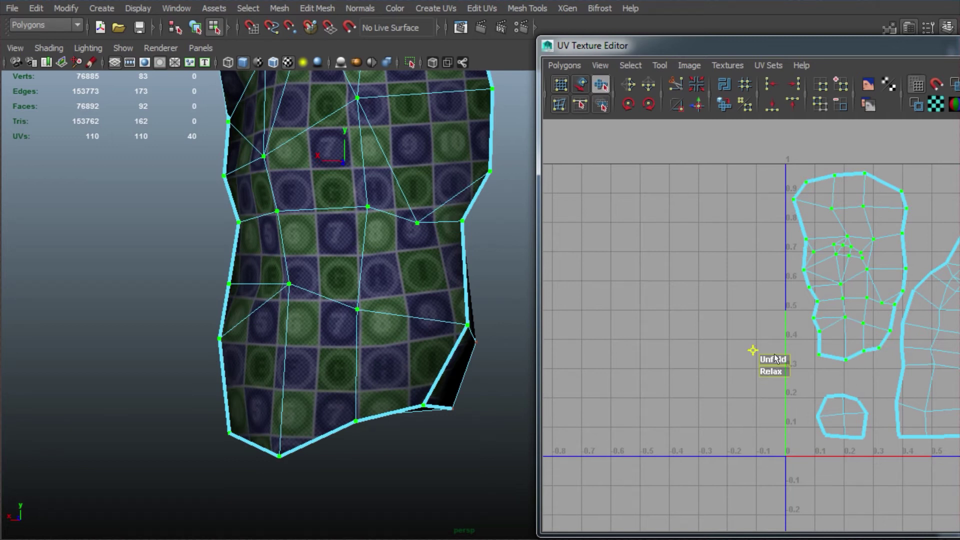
middle_click_drag(427, 235, 420, 379, "alt")
right_click_drag(420, 379, 345, 341, "alt")
middle_click_drag(869, 359, 833, 369, "alt")
key("w")
left_click_drag(808, 272, 806, 280)
- Examine the checker pattern around the sides and top of the rock mesh
left_click_drag(489, 215, 223, 279, "alt")
middle_click_drag(375, 252, 99, 367, "alt")
right_click_drag(99, 367, 185, 334, "alt")
left_click_drag(185, 335, 321, 386, "alt")
left_click_drag(446, 193, 397, 273, "alt")
right_click_drag(376, 231, 432, 216)
left_click(450, 245)
left_click_drag(450, 247, 541, 212, "alt")
left_click(326, 285)
- Switch the mesh to edge mode and start selecting the edges that ring the top of the rock
right_click_drag(415, 232, 412, 199)
left_click_drag(468, 251, 380, 270, "alt")
left_click(215, 274)
mouse_move(222, 274)
left_mouse_down()
mouse_move(285, 292)
mouse_move(398, 300)
left_mouse_up()
left_click_drag(416, 373, 310, 280, "alt")
left_click_drag(313, 167, 320, 208, "alt")
left_click(320, 211, "shift")
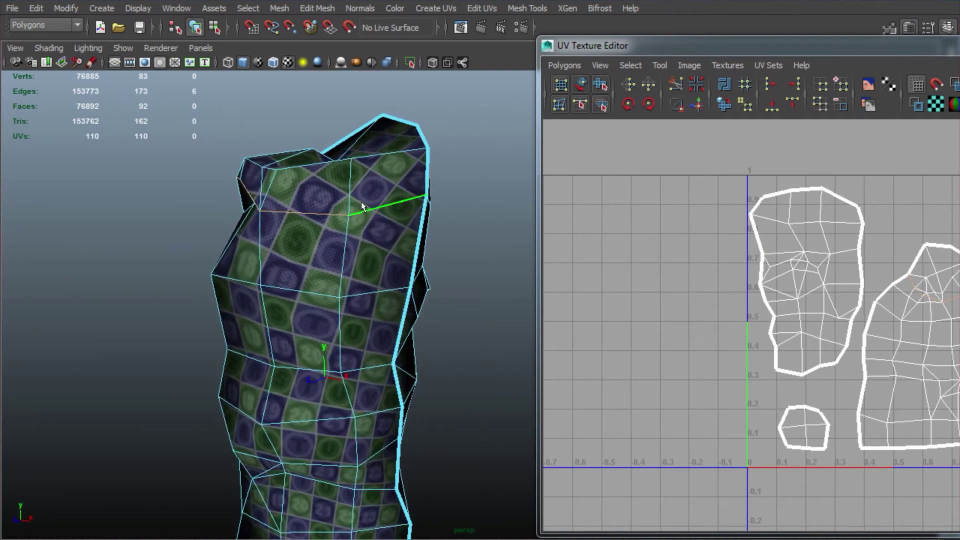
- Complete the edge selection across the front and side of the rock's top
left_click_drag(379, 217, 572, 359, "alt")
left_click_drag(250, 350, 292, 370, "alt")
left_click(344, 232)
left_click(278, 235, "shift")
left_click(195, 253, "shift")
left_click(228, 250, "shift")
left_click(277, 231, "shift")
left_click_drag(280, 235, 390, 136, "alt")
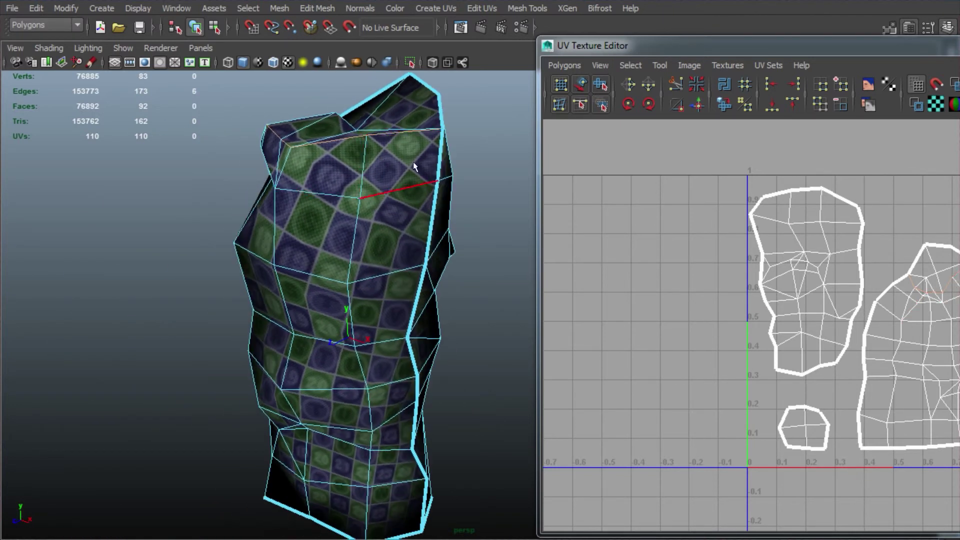
left_click_drag(443, 199, 512, 290, "alt")
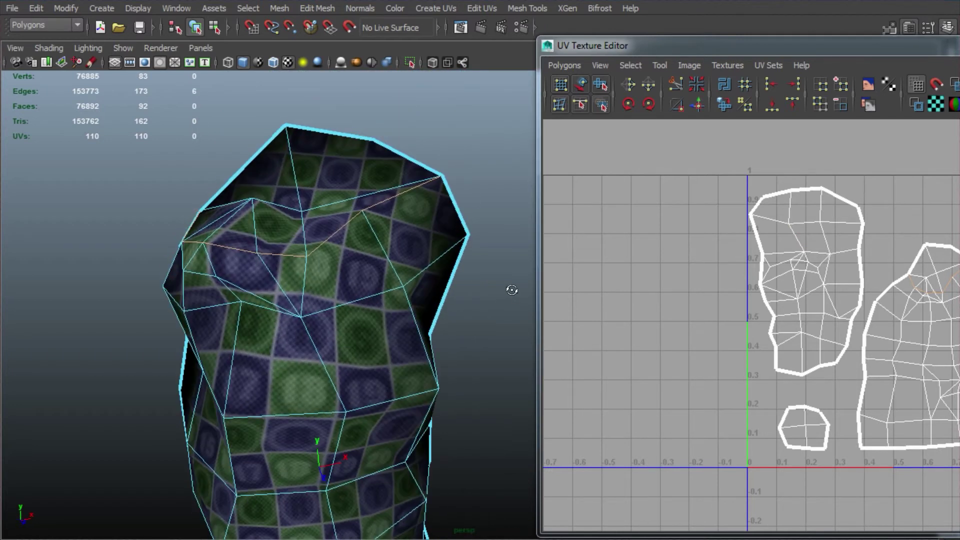
- Cut the UVs along the selected top edges and move the separated top shell upward off the large shell
left_click(671, 82)
right_click_drag(916, 269, 933, 281)
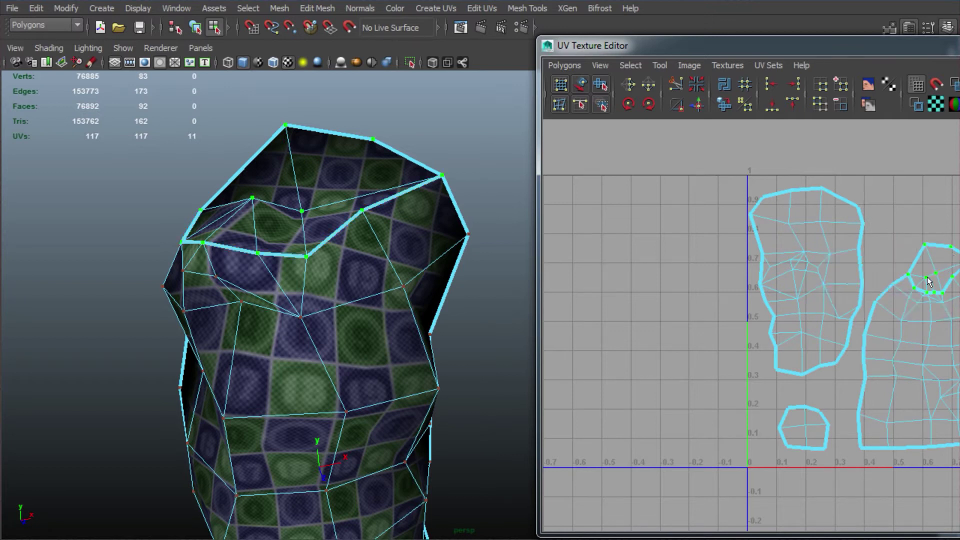
key("w")
left_click_drag(940, 269, 945, 225)
- Unfold the top-face shell and place it near the upper right of the 0–1 square
left_click(605, 83)
left_click_drag(896, 252, 952, 262)
key("w")
left_click_drag(955, 46, 749, 39)
left_click_drag(730, 219, 741, 201)
left_click_drag(266, 212, 264, 304, "alt")
middle_click_drag(253, 343, 154, 299, "alt")
left_click_drag(154, 299, 235, 280, "alt")
- Select the entire large shell and scale it up far beyond the 0–1 square
left_click_drag(719, 341, 746, 344)
right_click_drag(746, 344, 813, 328, "ctrl")
left_click(388, 77)
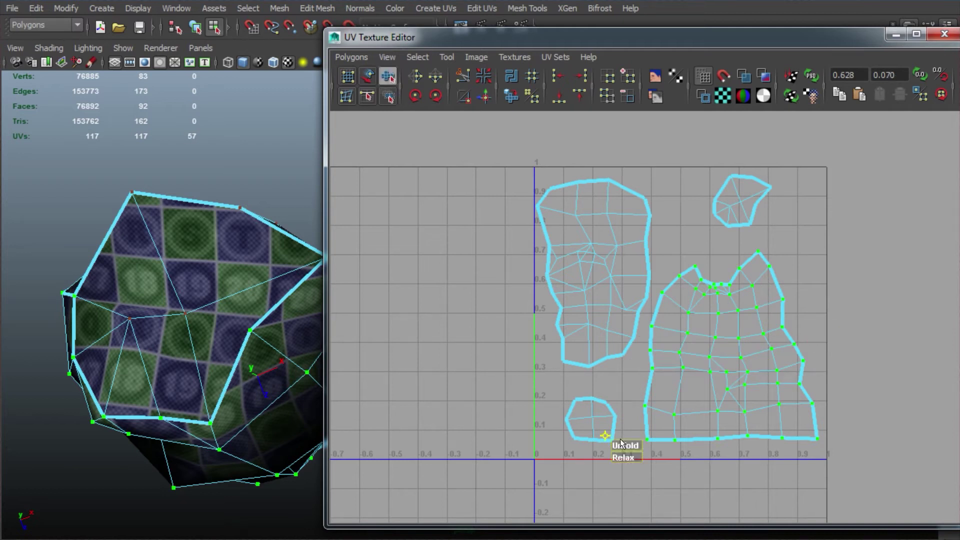
scroll(830, 394, "down", 8)
scroll(830, 394, "down", 1)
key("w")
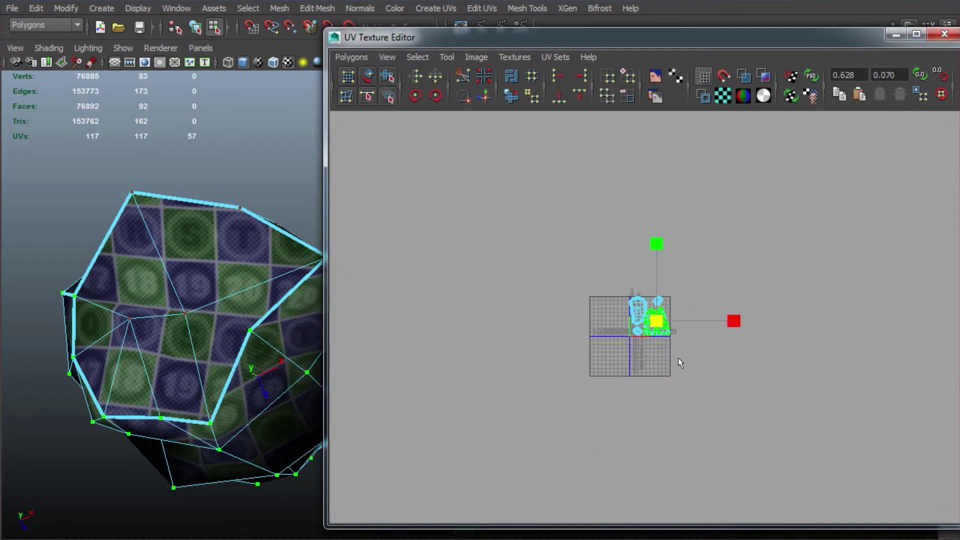
left_click_drag(734, 320, 959, 321)
key("ctrl+z")
scroll(637, 310, "down", 5)
left_click_drag(649, 318, 955, 318)
left_click_drag(710, 315, 706, 302)
left_click_drag(644, 320, 811, 383)
- Unfold the enlarged shell with the Smooth UV tool
left_click(392, 83)
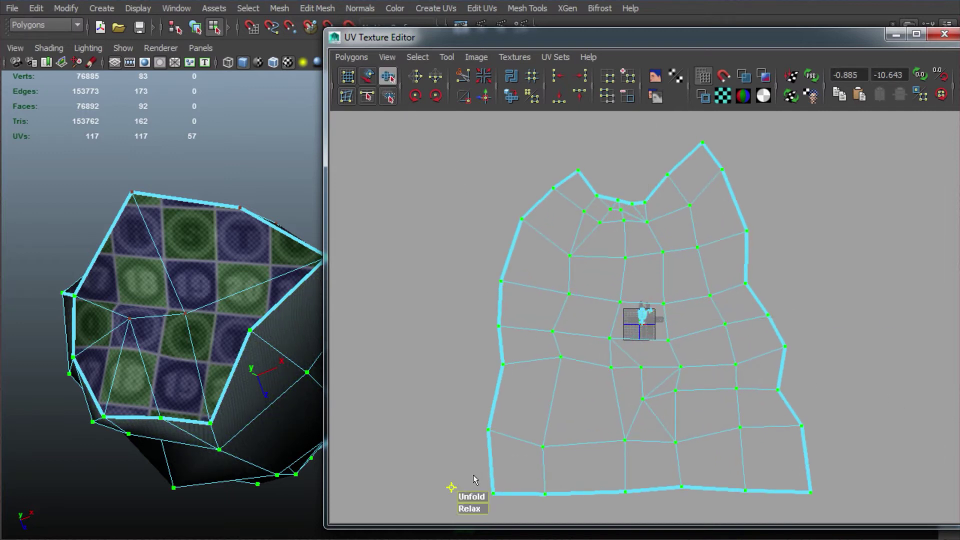
left_click_drag(464, 497, 772, 515)
key("f")
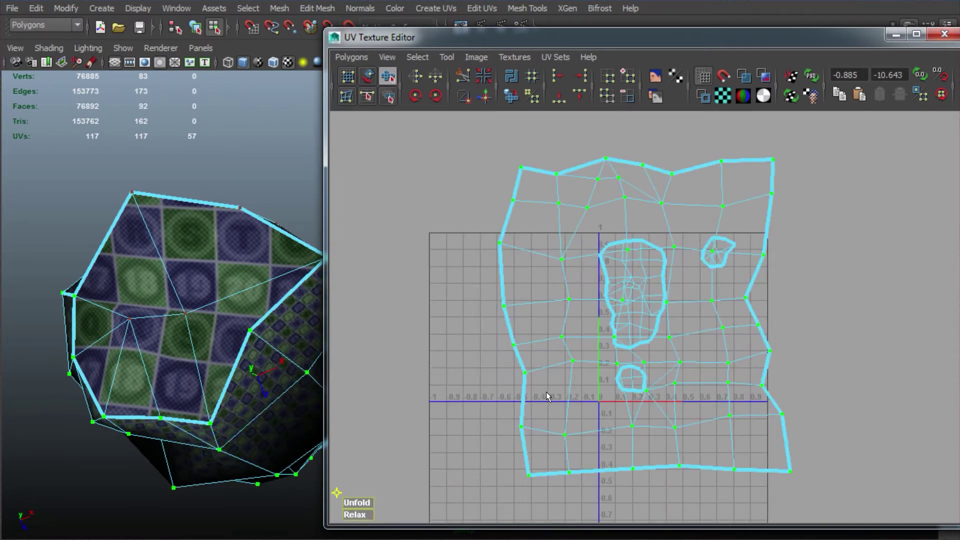
- Scale the large unfolded shell back down and fit it into the lower right of the 0–1 square
key("e")
key("r")
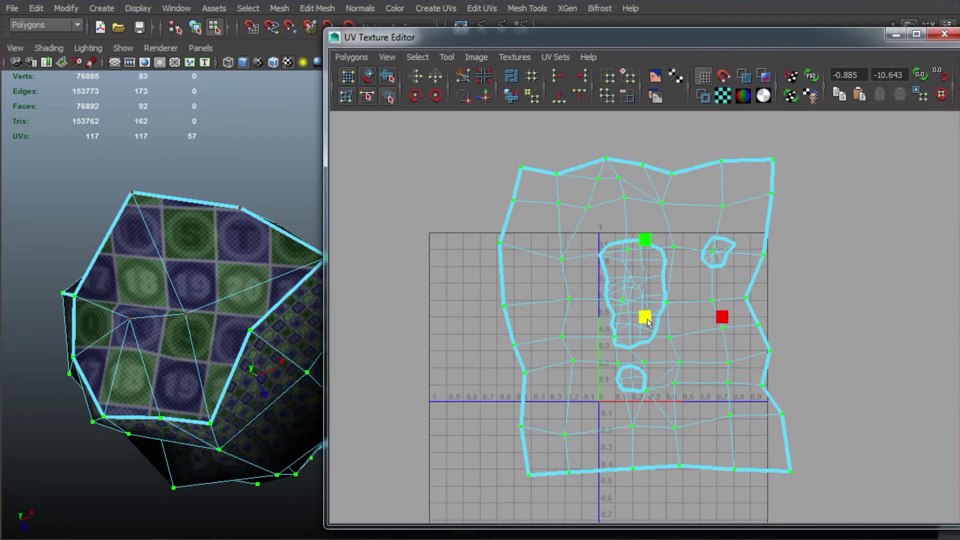
left_click_drag(644, 316, 594, 289)
key("f")
key("w")
left_click_drag(634, 320, 806, 352)
middle_click_drag(806, 352, 660, 301, "alt")
left_click_drag(644, 290, 650, 319)
left_click(902, 299)
right_click_drag(811, 256, 781, 280, "alt")
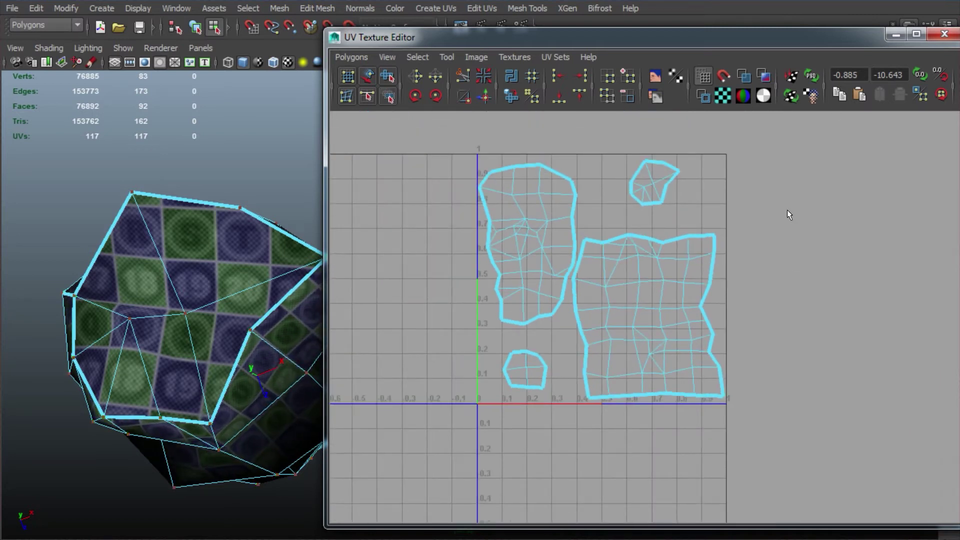
- Minimize the UV editor, return to object mode, and examine the checker size on the rock's top
left_click(895, 34)
left_click_drag(353, 344, 373, 283, "alt")
right_click_drag(296, 232, 338, 218)
left_click_drag(468, 386, 380, 368, "alt")
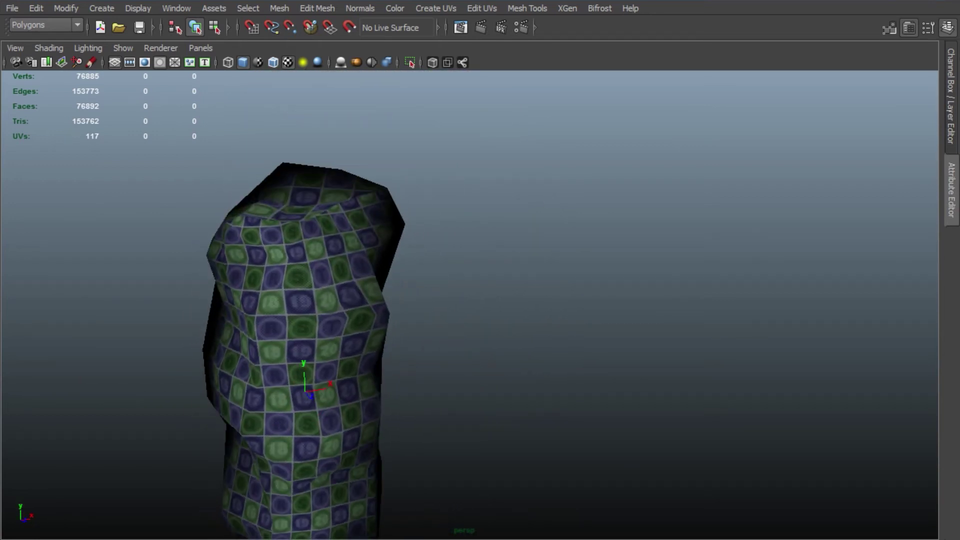
left_click_drag(318, 440, 289, 498, "alt")
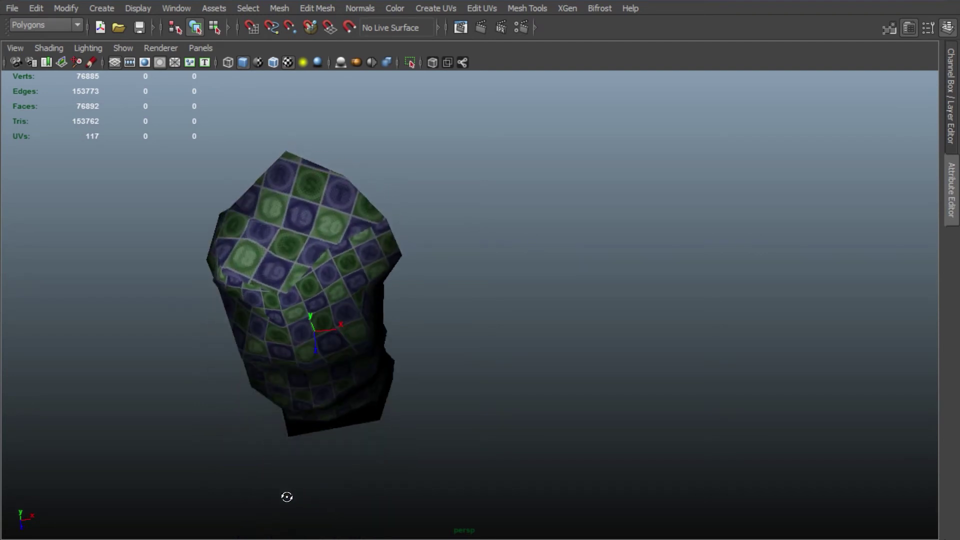
scroll(348, 329, "up", 3)
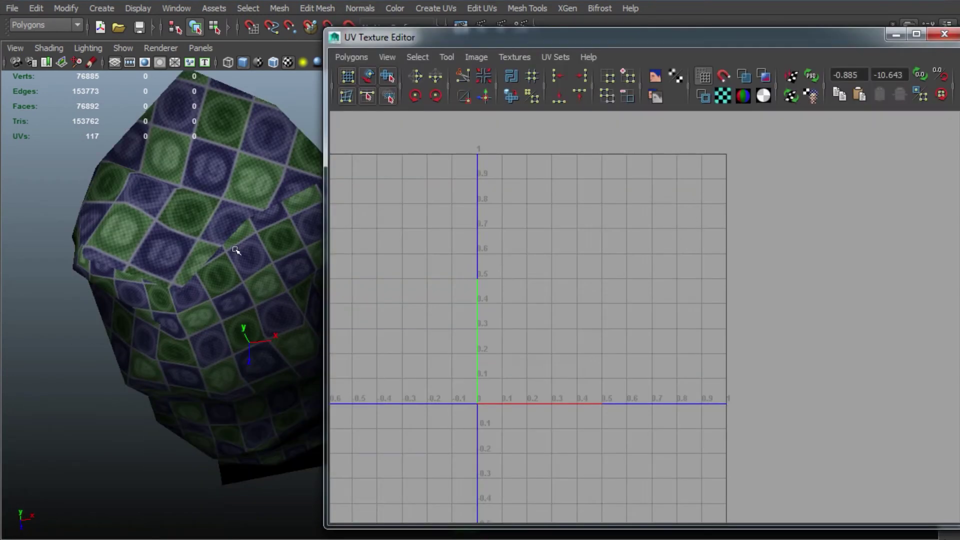
- Scale up the top-face shell so its checkers match the neighbouring faces, and place it above the large shell
left_click(236, 250)
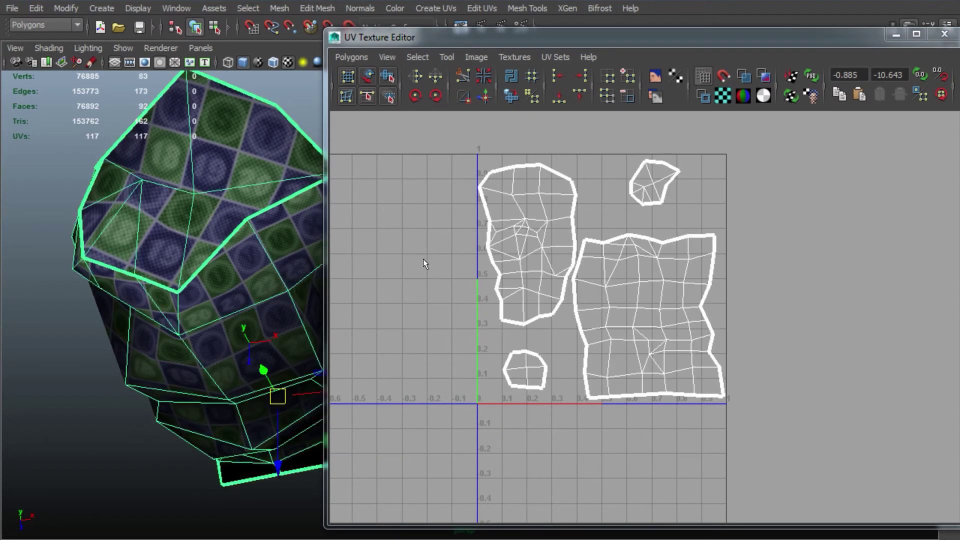
right_click_drag(635, 176, 681, 181)
left_click_drag(613, 143, 698, 209)
key("r")
mouse_move(656, 179)
left_mouse_down()
mouse_move(689, 187)
mouse_move(662, 192)
left_mouse_up()
key("ctrl+z")
key("w")
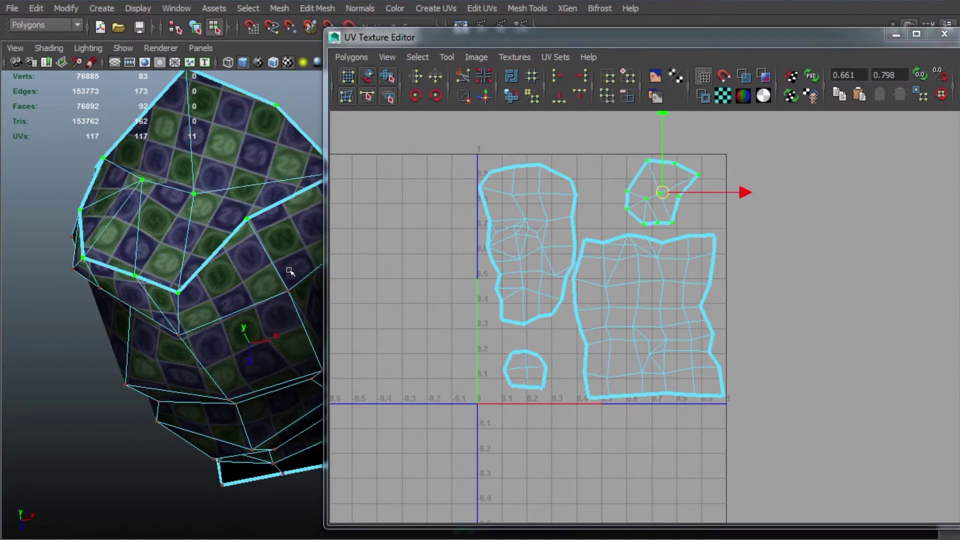
- Scale up the bottom-face shell to match the surrounding checker size and position it below the tall shell
left_click_drag(200, 250, 225, 280, "alt")
left_click_drag(489, 408, 559, 337)
key("r")
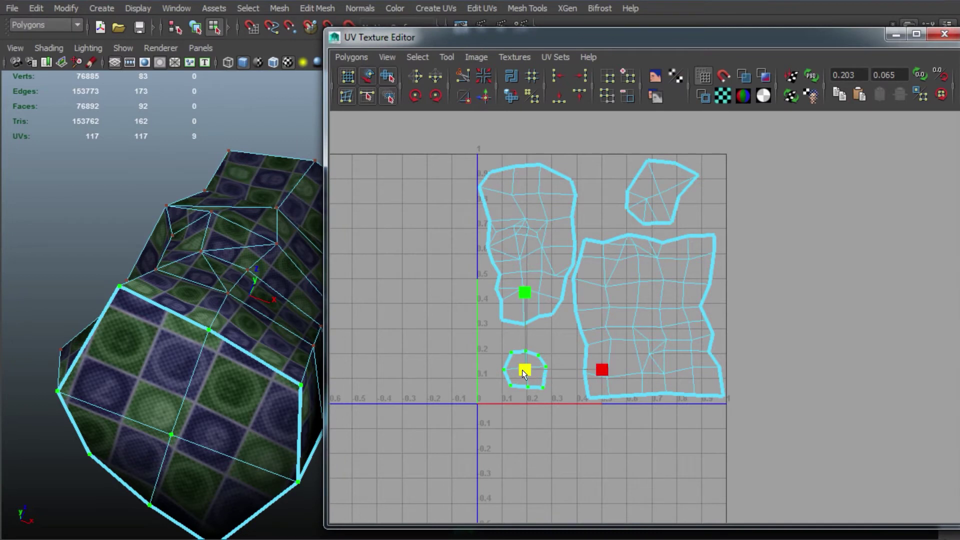
left_click_drag(524, 374, 566, 379)
left_click_drag(178, 446, 141, 479, "alt")
middle_click_drag(160, 482, 174, 409, "alt")
left_click_drag(174, 408, 170, 380, "alt")
left_click_drag(522, 373, 524, 367)
key("w")
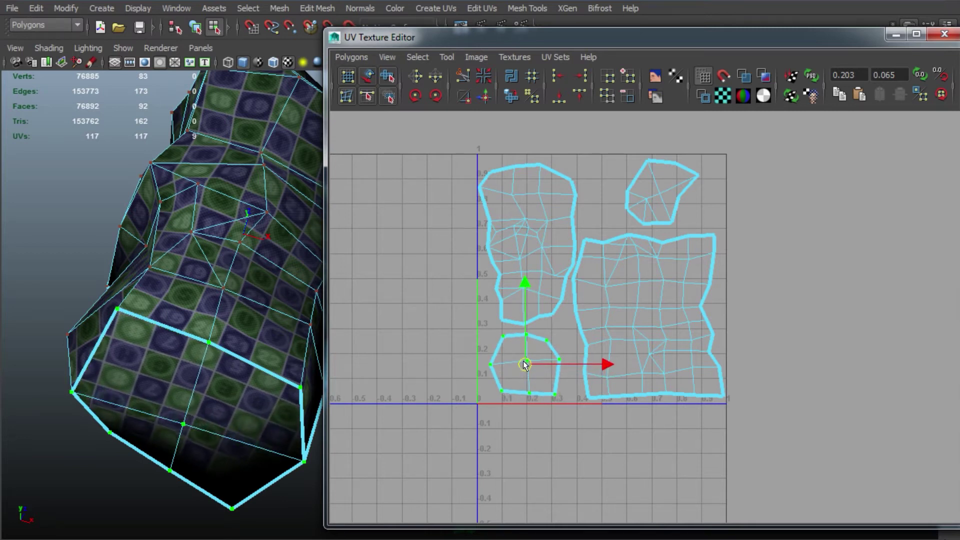
- Leave the UV layout, return to the rock in the viewport, and delete all construction history in the scene
left_click(667, 426)
scroll(807, 337, "down", 4)
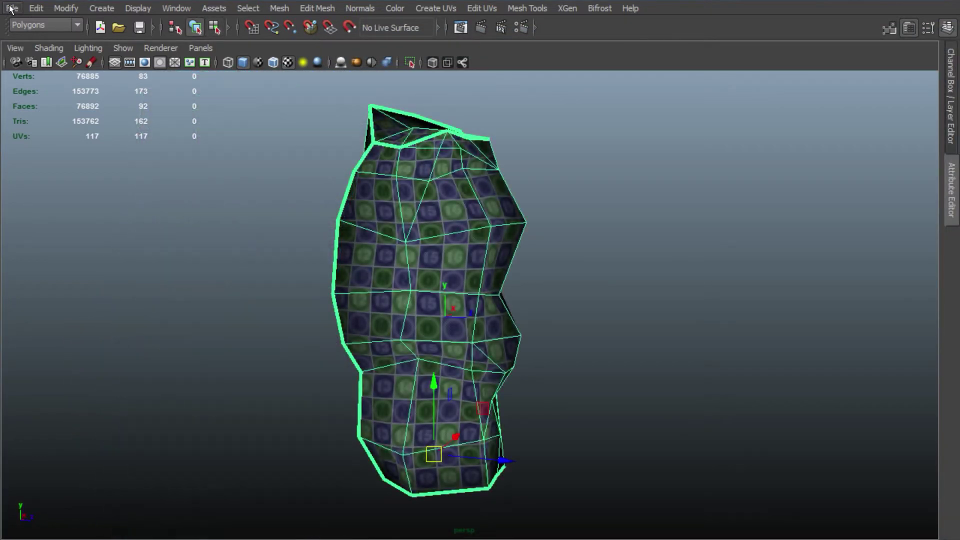
left_click(11, 8)
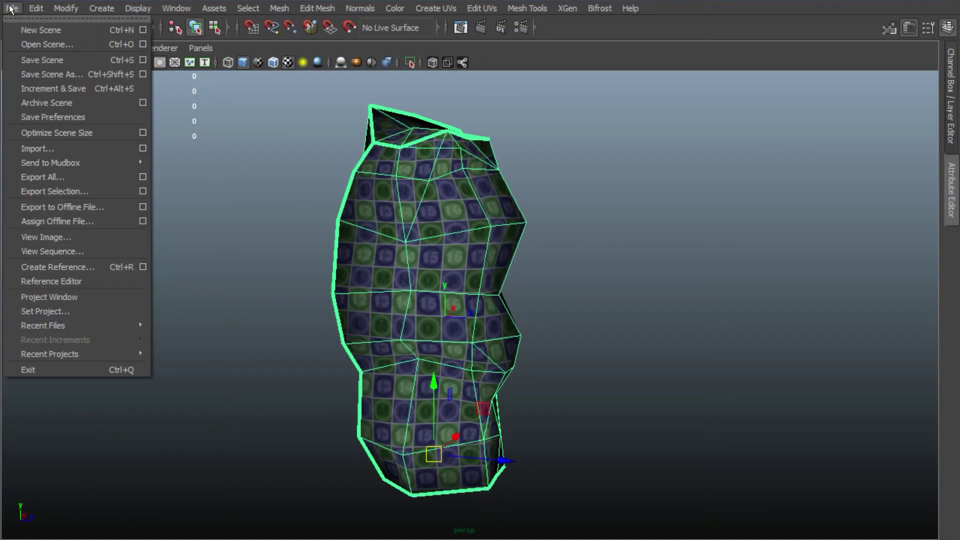
mouse_move(42, 7)
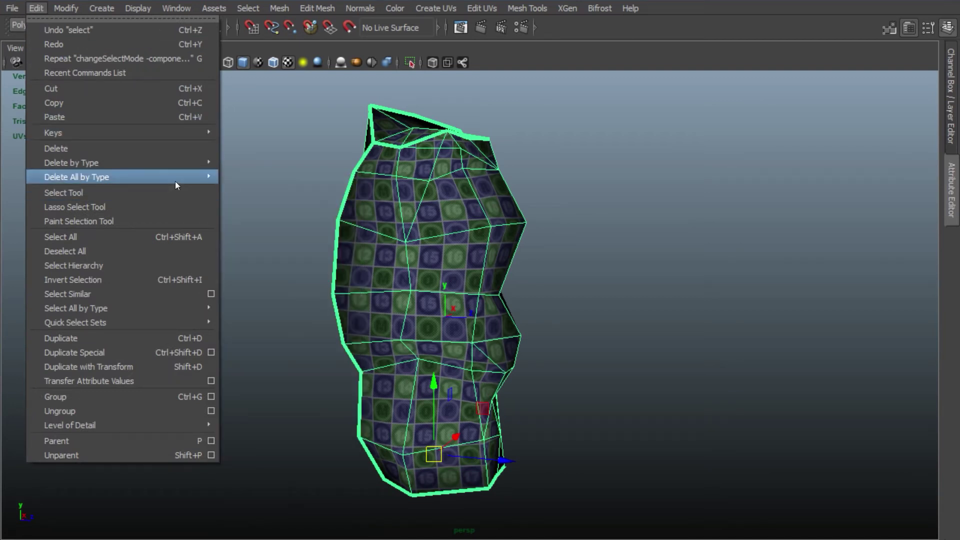
mouse_move(175, 178)
left_click(271, 183)
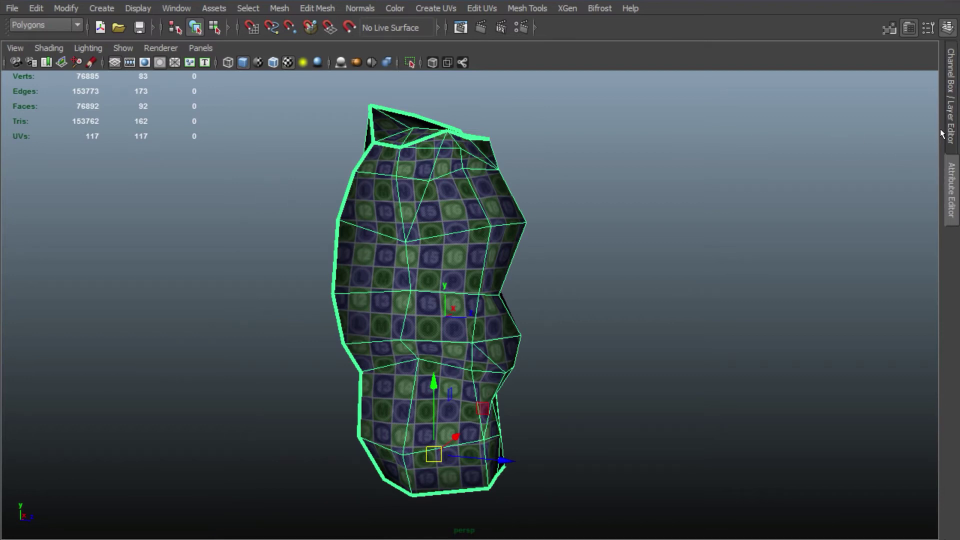
- Show the rock's channel values, freeze its transformations, and center its pivot
left_click(951, 100)
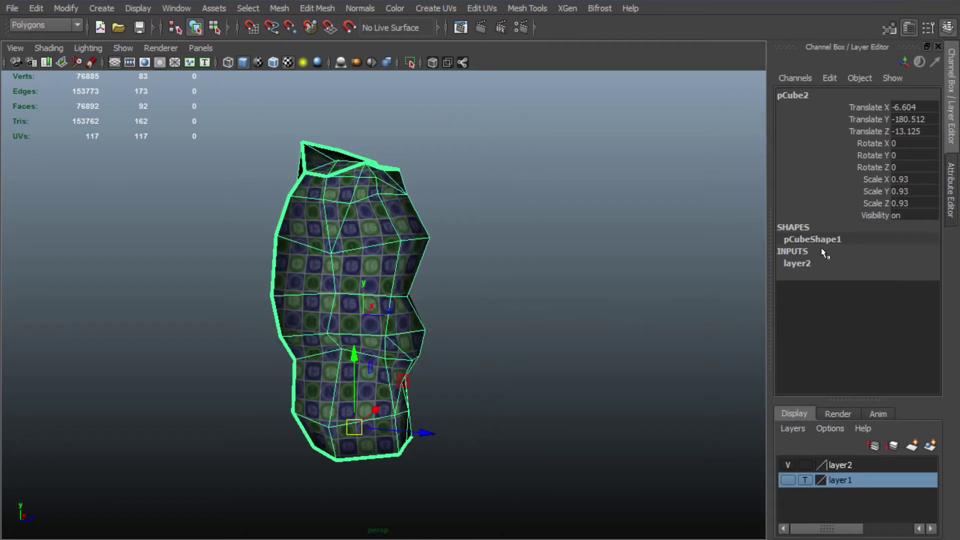
left_click(65, 8)
left_click(91, 57)
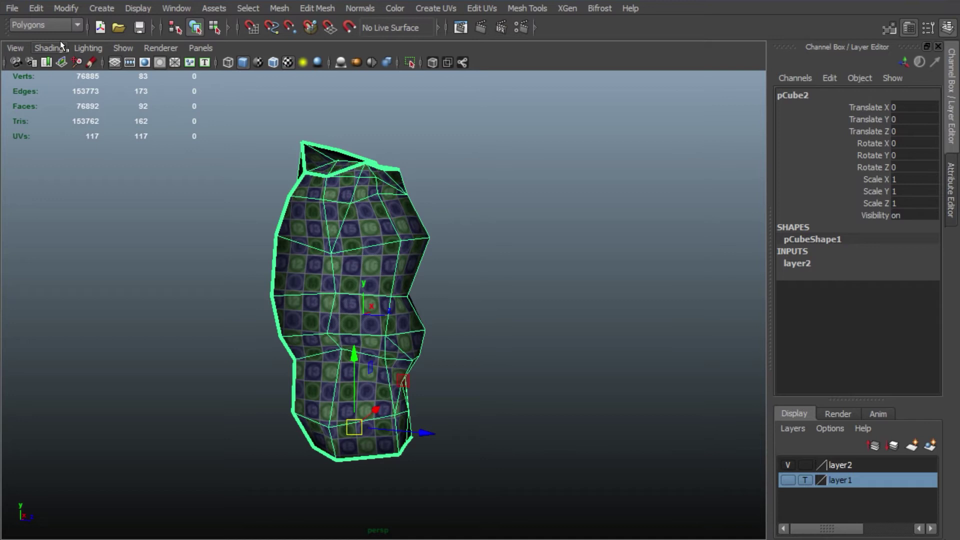
left_click(65, 8)
left_click(95, 146)
left_click_drag(450, 285, 380, 235, "alt")
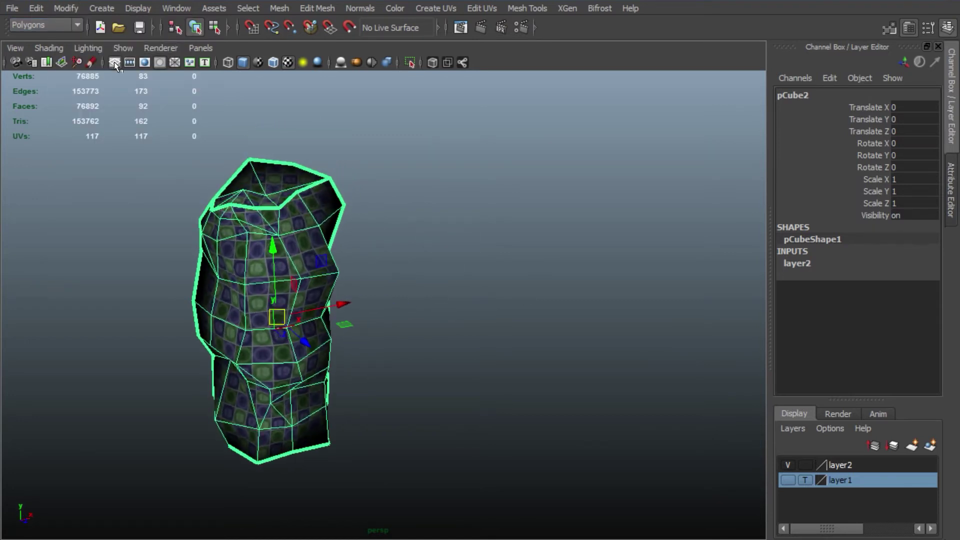
left_click_drag(502, 228, 391, 257, "alt")
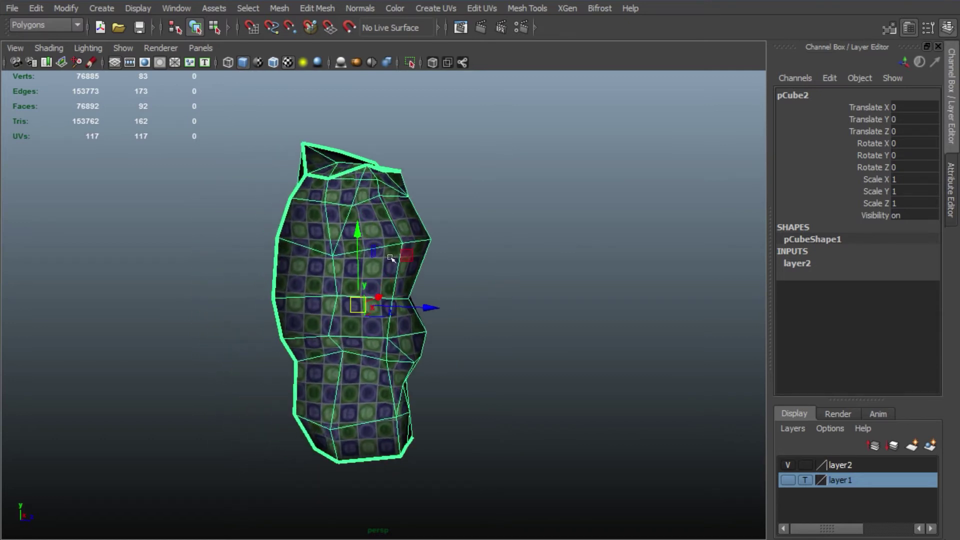
left_click(12, 8)
left_click(12, 8)
left_click(787, 480)
left_click(787, 480)
- Use Cleanup on the low-poly rock to select only faces with more than 4 sides, and frame the selection
left_click(176, 8)
mouse_move(279, 8)
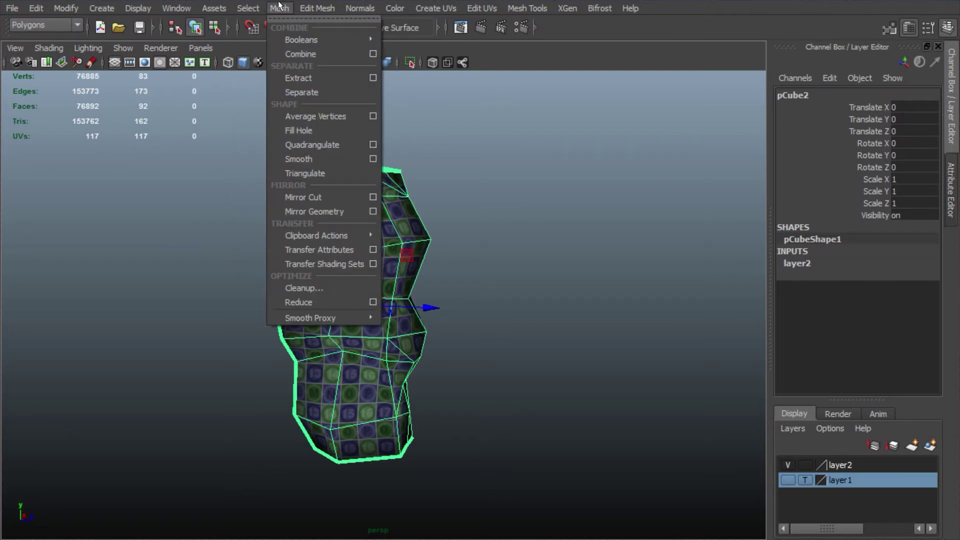
left_click(359, 286)
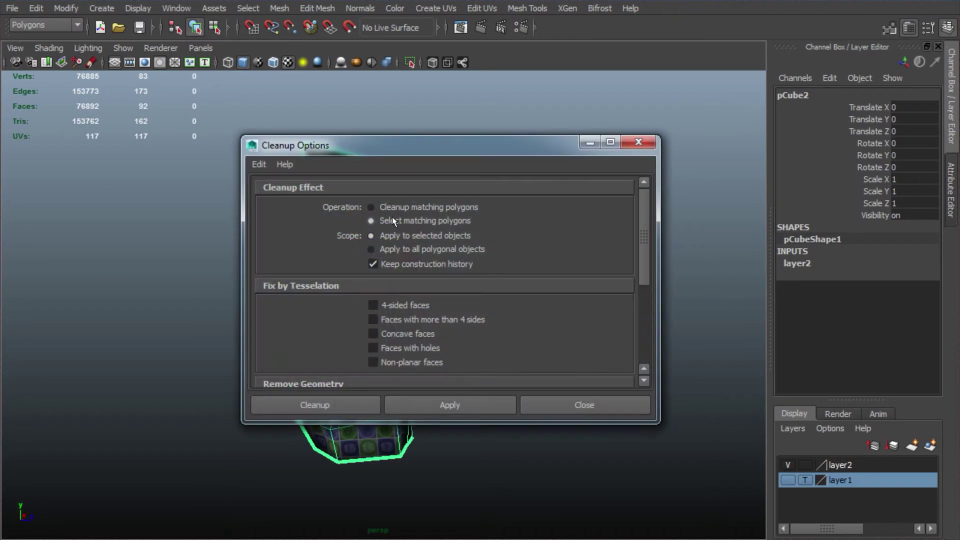
left_click(373, 319)
left_click(448, 403)
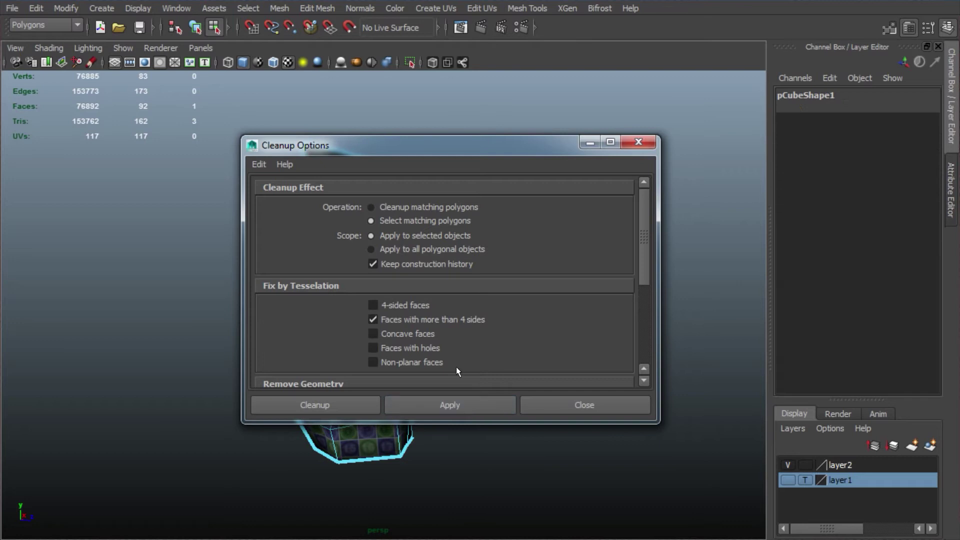
left_click(582, 143)
left_click_drag(556, 410, 535, 413, "alt")
key("f")
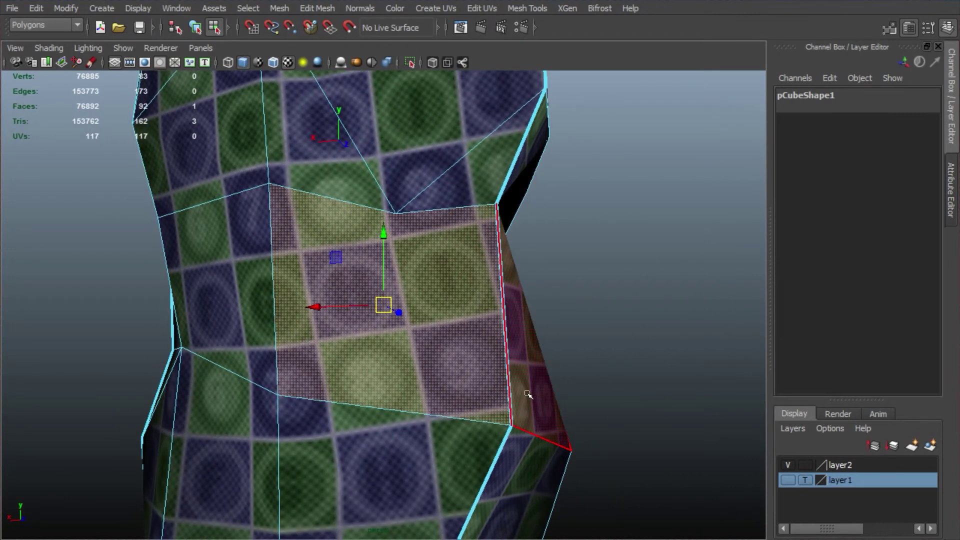
- Split the selected face with Multi-Cut, from its upper-edge middle vertex diagonally to the lower corner on the border edge, and return to object mode
left_click(526, 4)
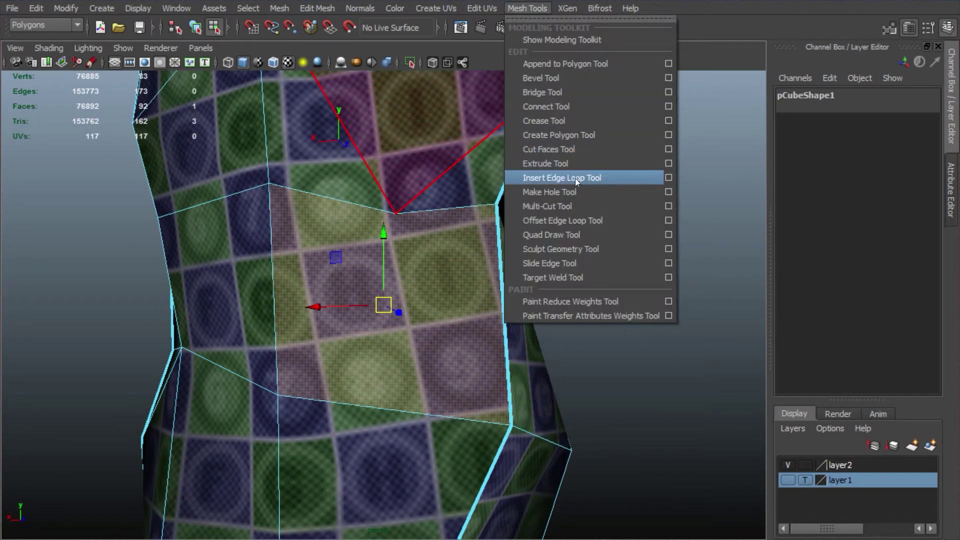
left_click(579, 207)
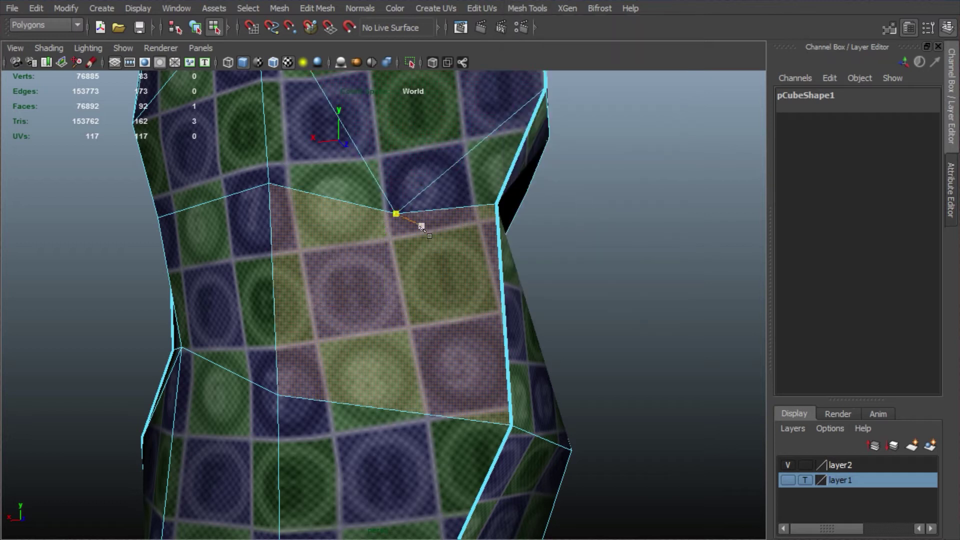
left_click(396, 214)
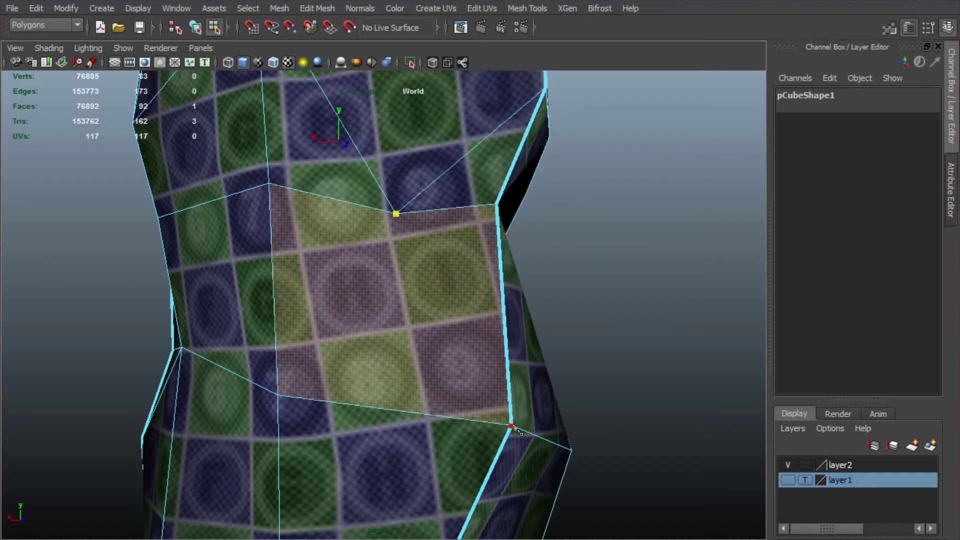
left_click(512, 426)
key("Return")
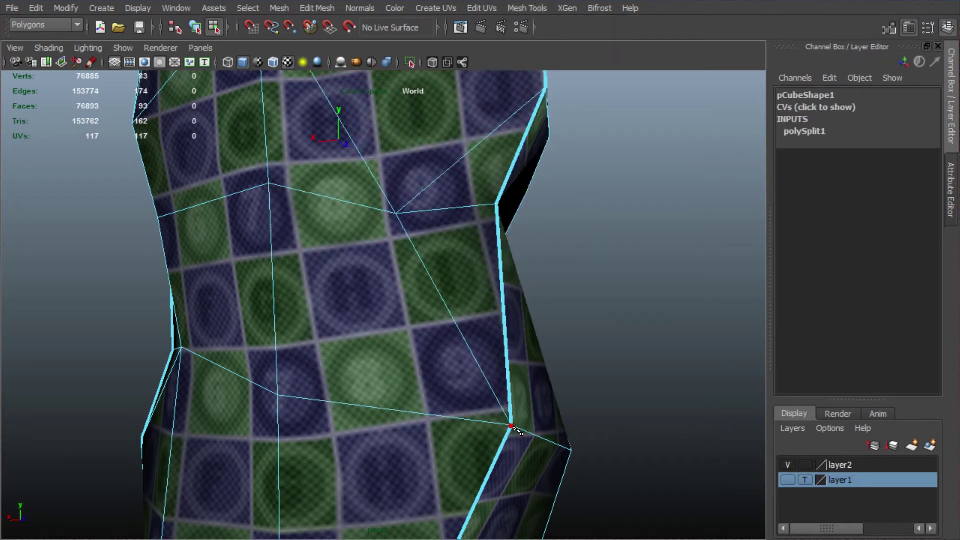
right_click_drag(596, 423, 458, 439, "alt")
left_click_drag(575, 410, 471, 454, "alt")
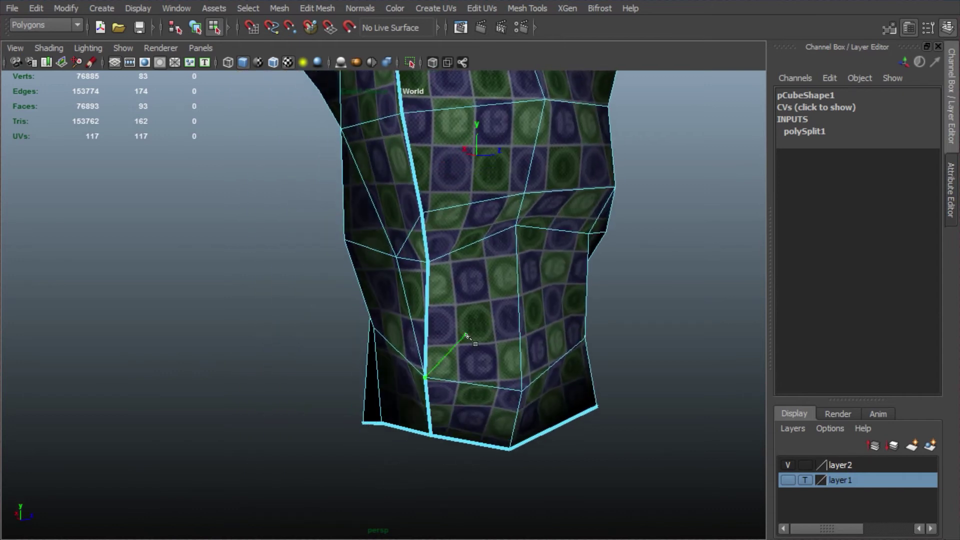
right_click_drag(466, 337, 525, 319)
left_click(676, 386)
- Reselect the rock and run Cleanup again to check for faces with more than 4 sides
left_click_drag(670, 425, 507, 365, "alt")
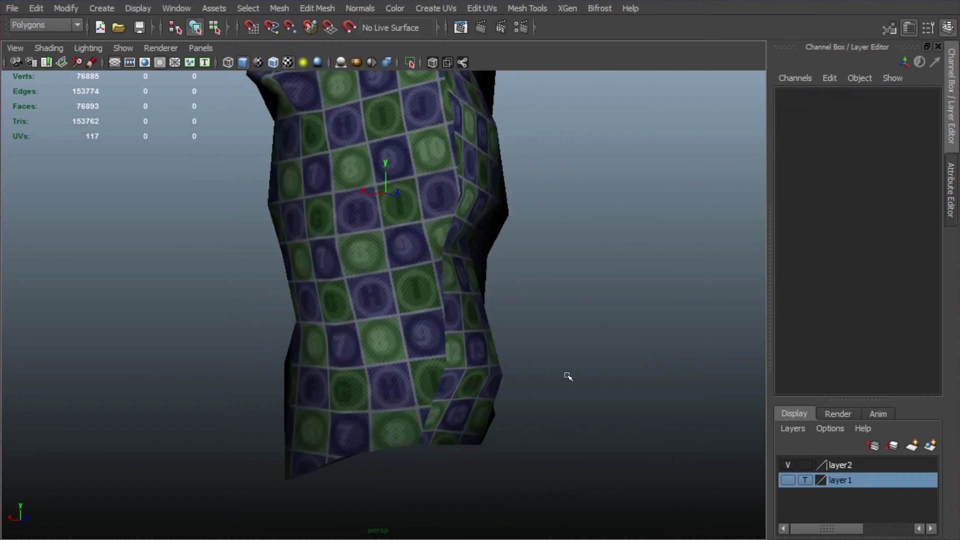
left_click(507, 365)
left_click_drag(639, 413, 619, 418, "alt")
left_click(279, 8)
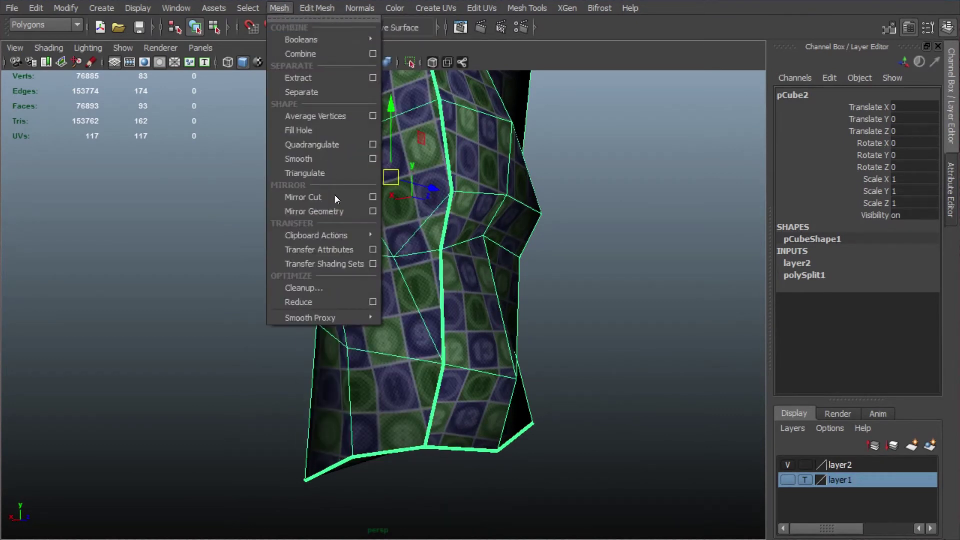
left_click(324, 289)
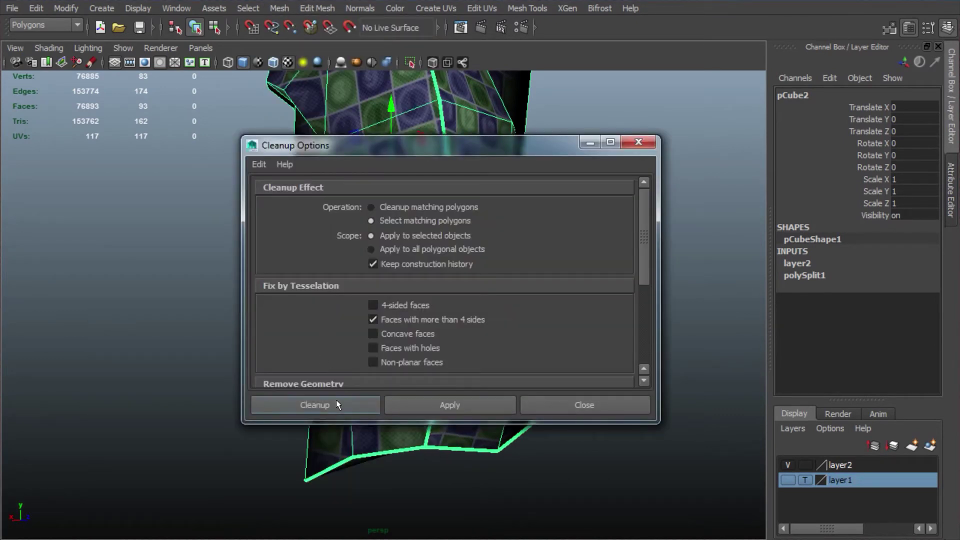
left_click(335, 400)
left_click_drag(584, 366, 468, 321, "alt")
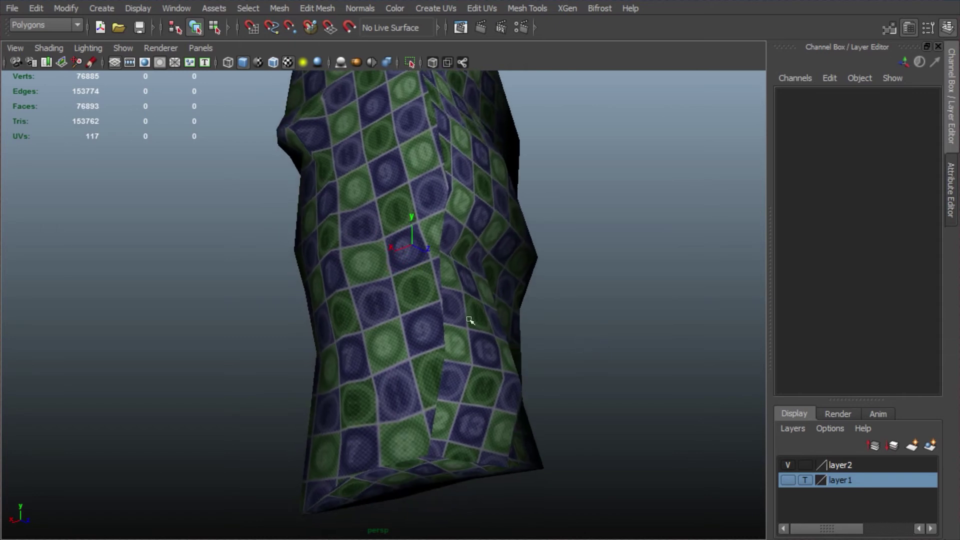
- Select the rock and start exporting the selection with OBJexport as the file type in the project's scenes folder
left_click(434, 299)
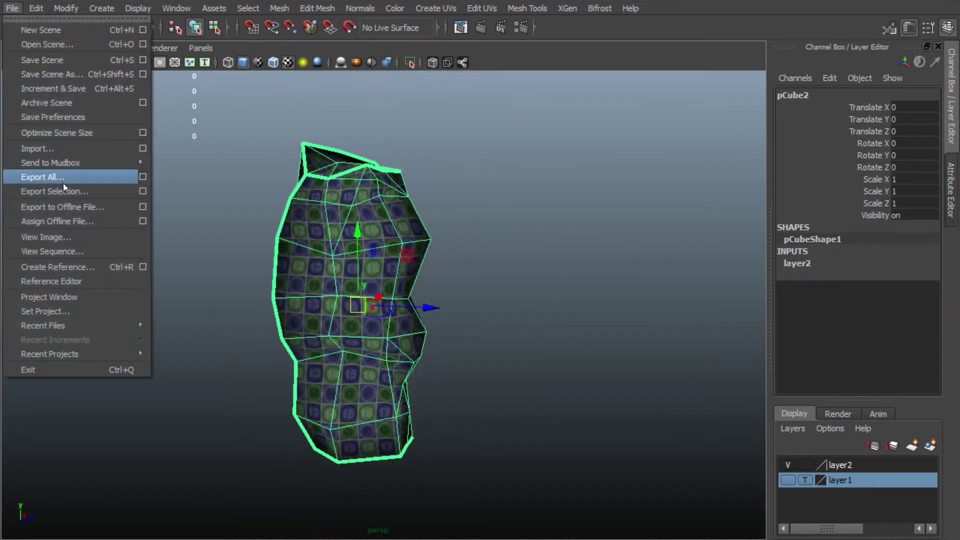
left_click(65, 189)
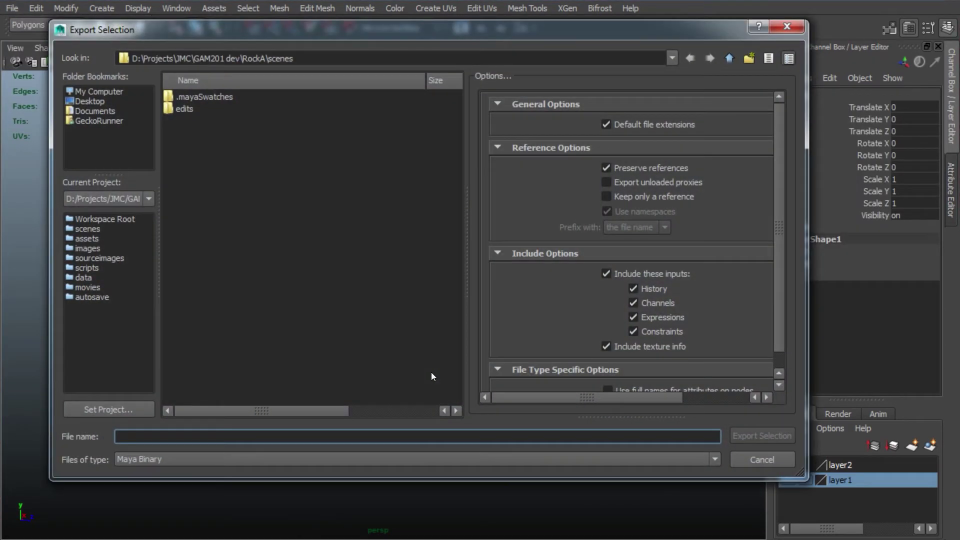
left_click(169, 459)
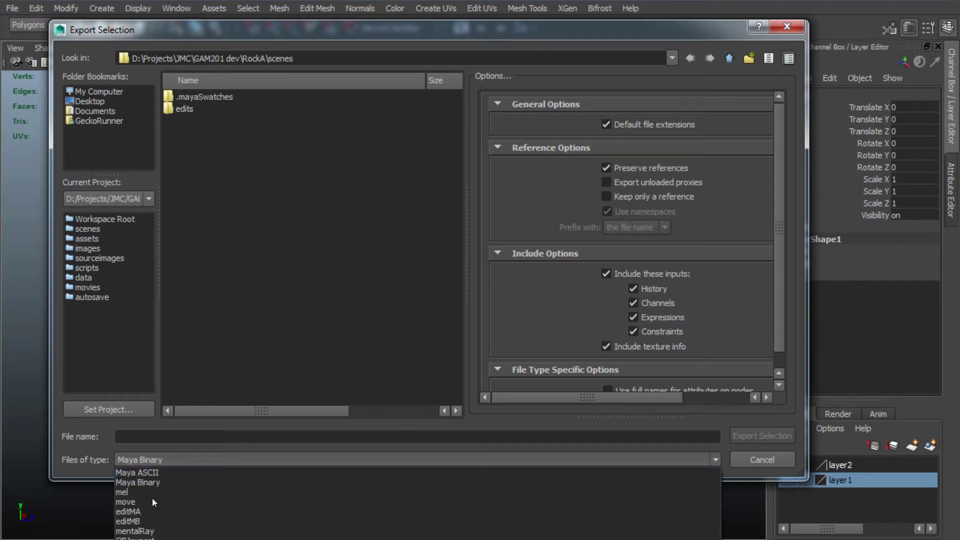
left_click(134, 537)
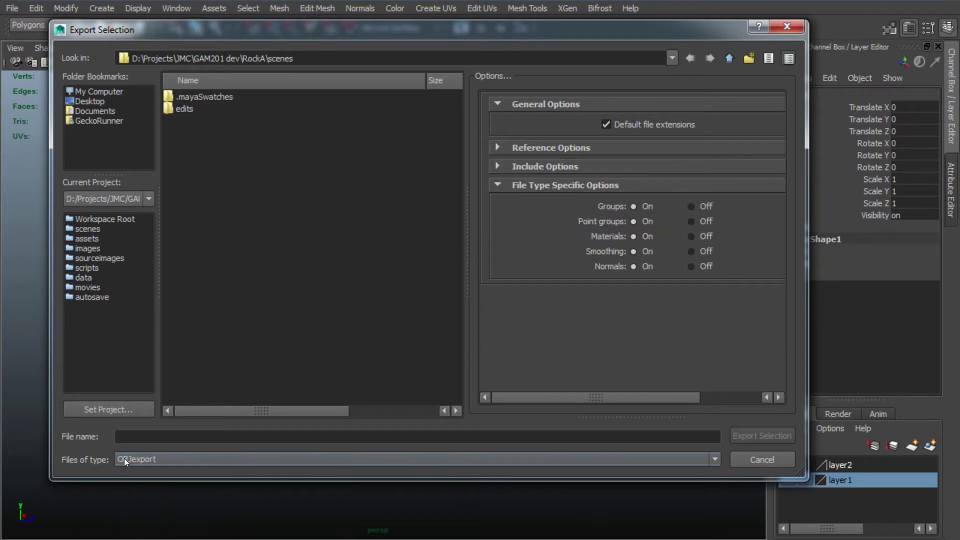
left_click(125, 437)
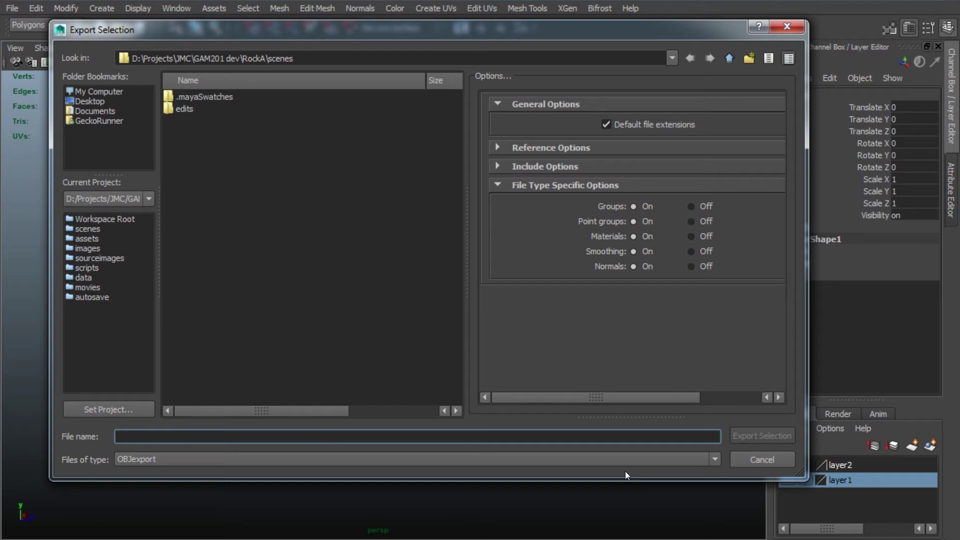
- Export the selected mesh as an OBJ file named LP_rock
type("LP_rock")
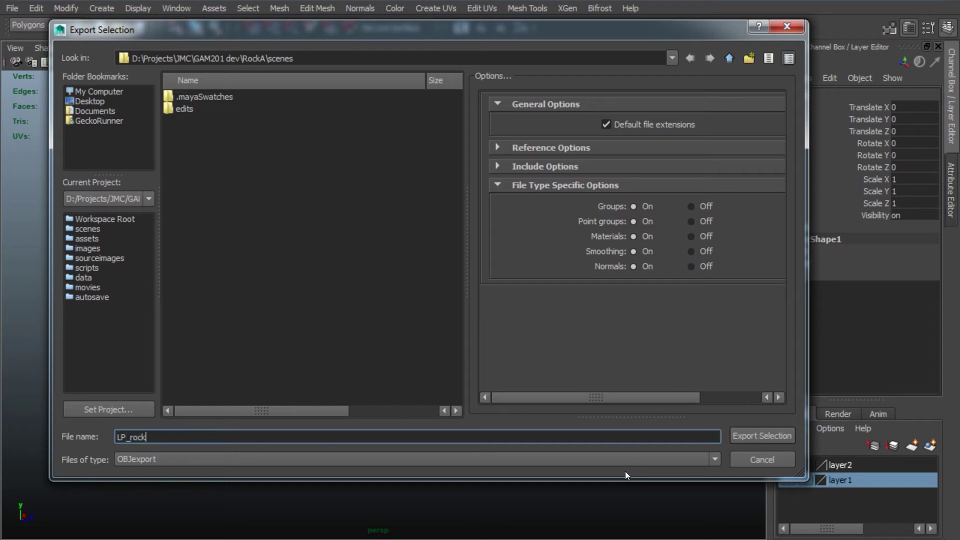
left_click(773, 432)
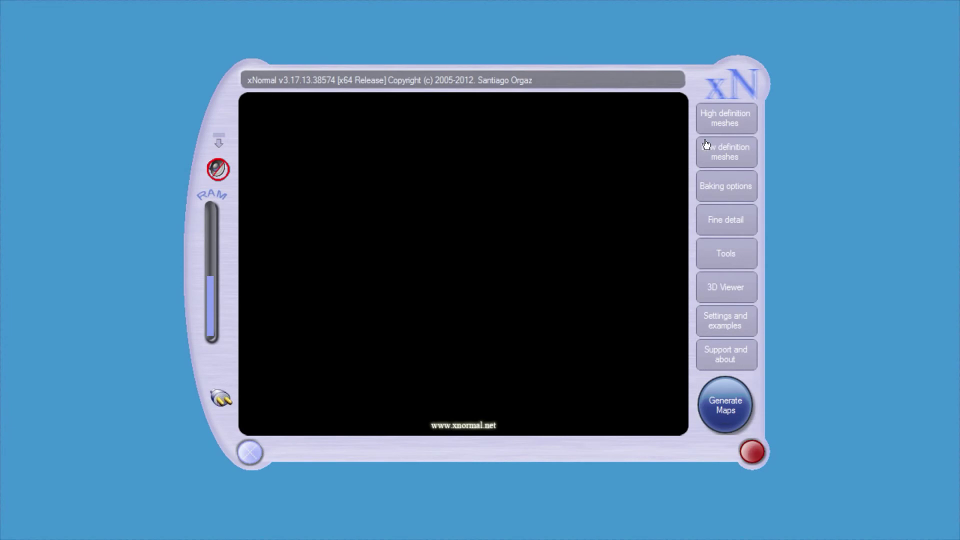
- Switch to xNormal, clear the high definition mesh list and add HP_rock01.fbx from the RockA scenes folder
left_click(729, 123)
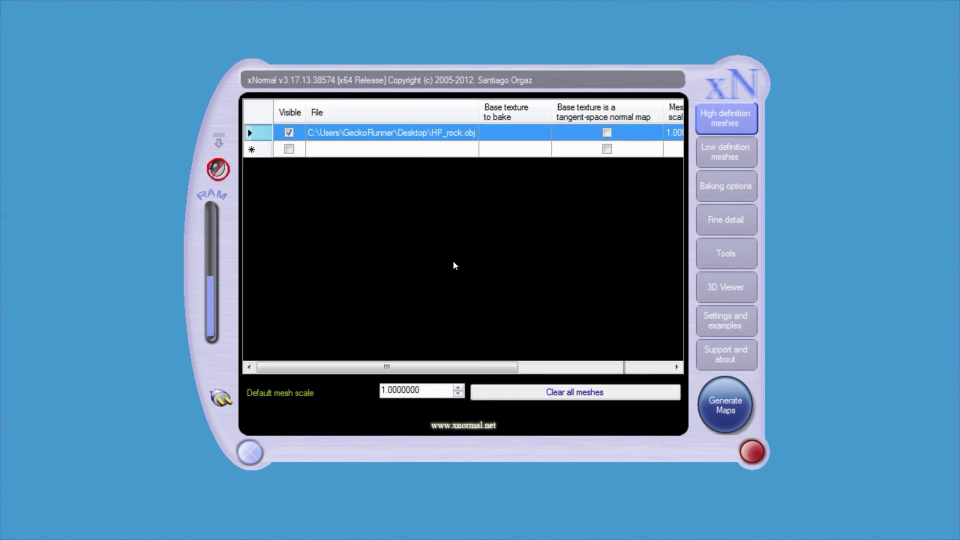
left_click(589, 393)
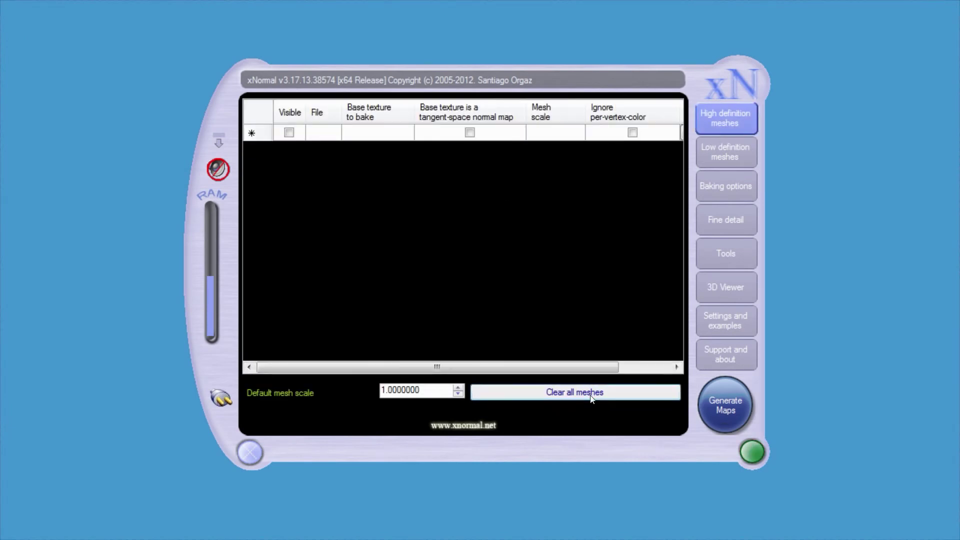
right_click(561, 269)
left_click(607, 271)
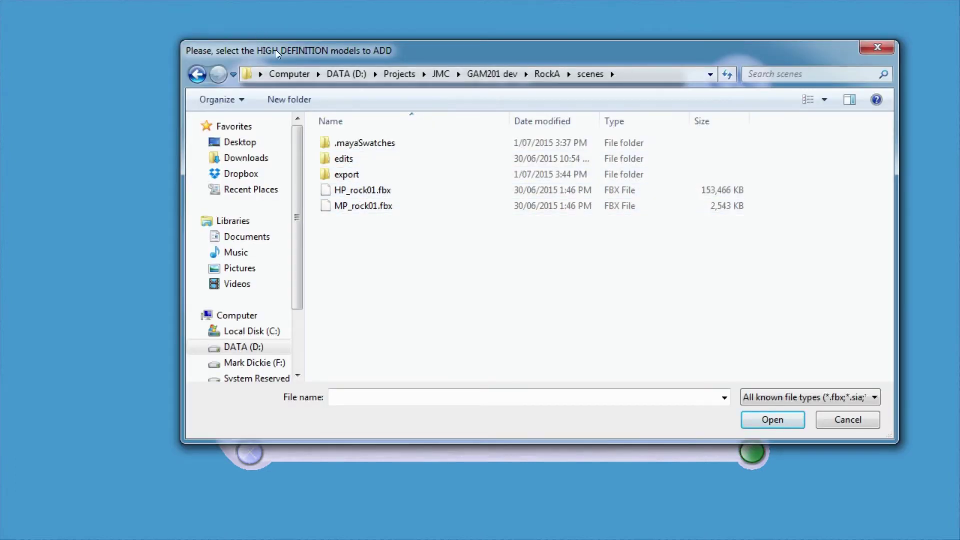
left_click(352, 194)
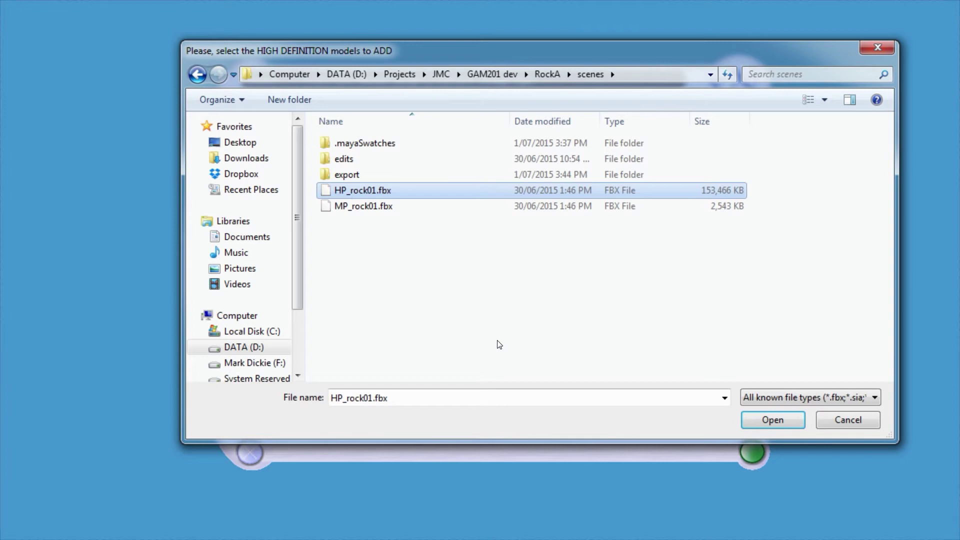
left_click(768, 420)
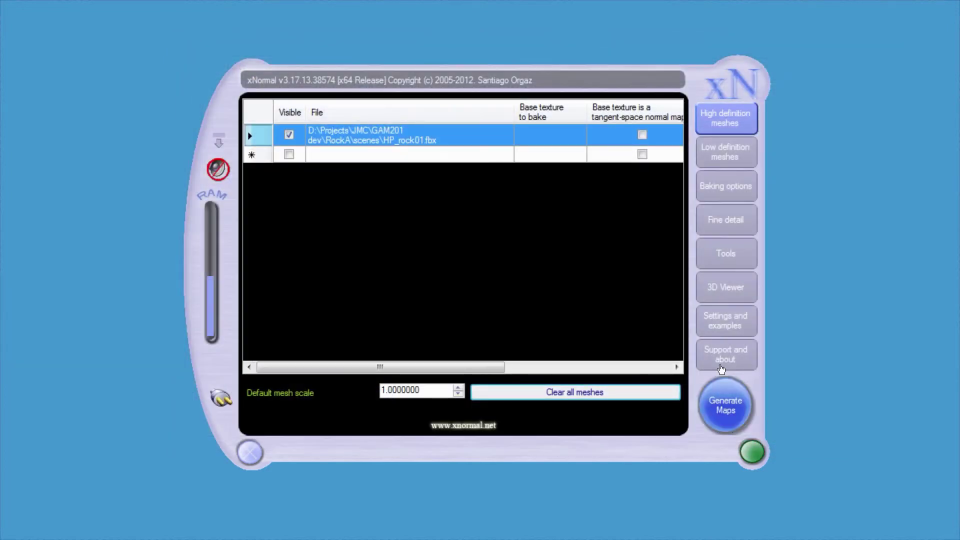
- Clear the low definition mesh list and add LP_rock.obj from the scenes\export folder
left_click(721, 151)
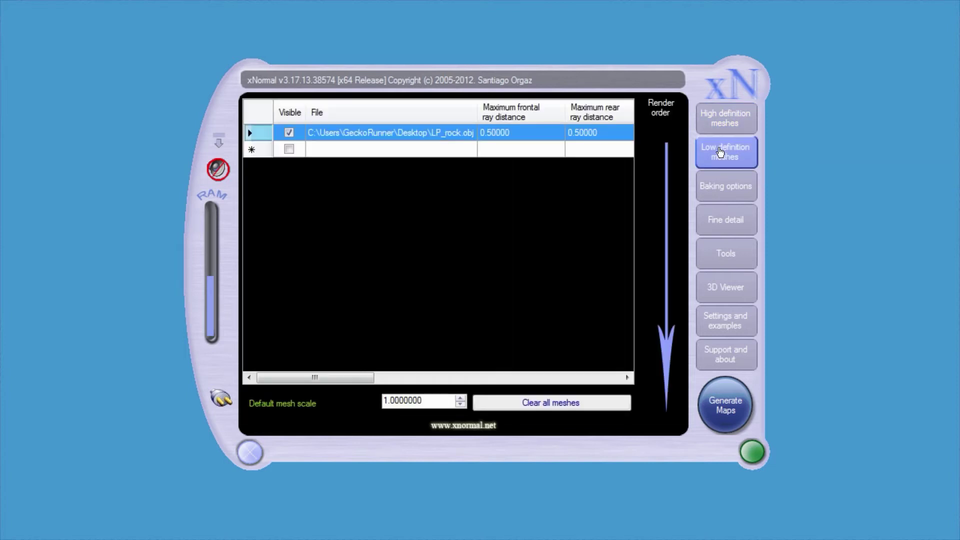
left_click(573, 402)
right_click(496, 236)
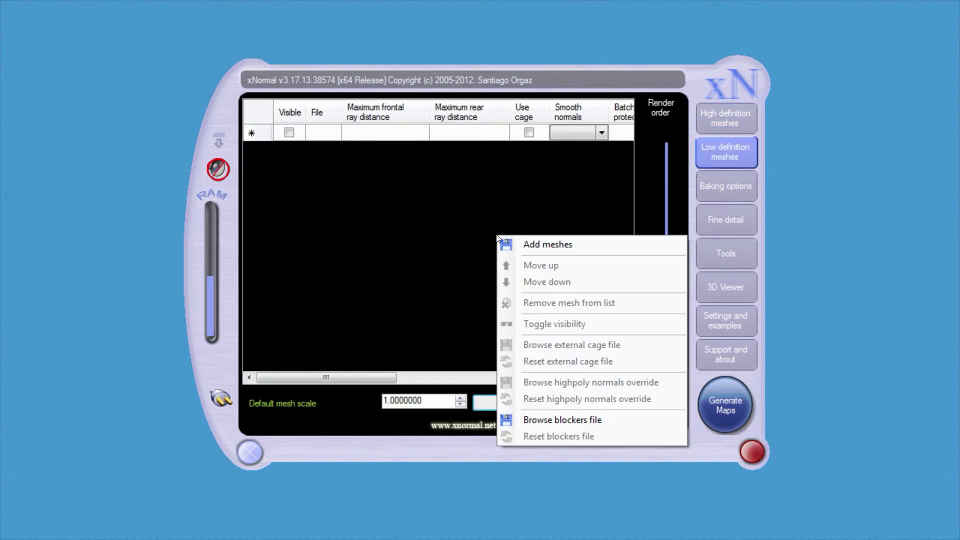
left_click(552, 244)
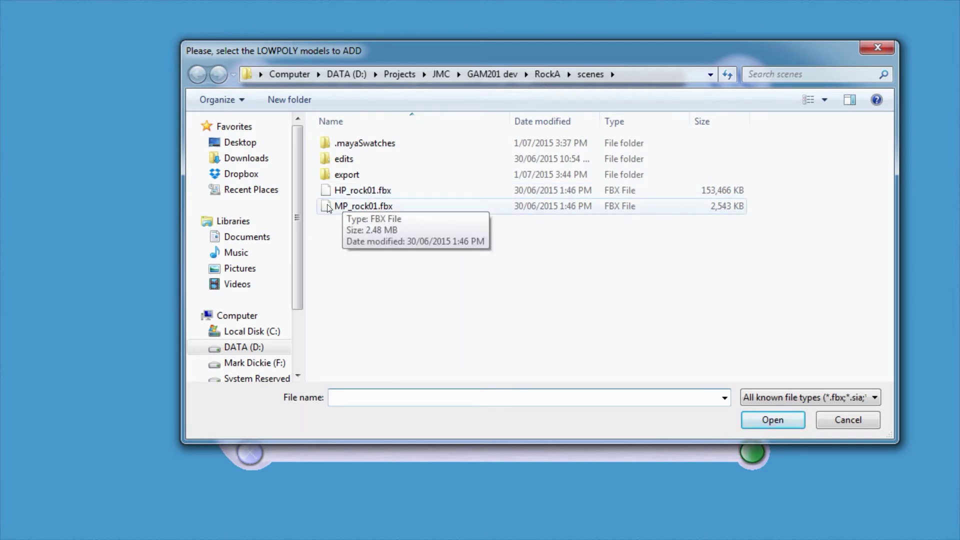
left_click(348, 175)
double_click(348, 175)
left_click(450, 167)
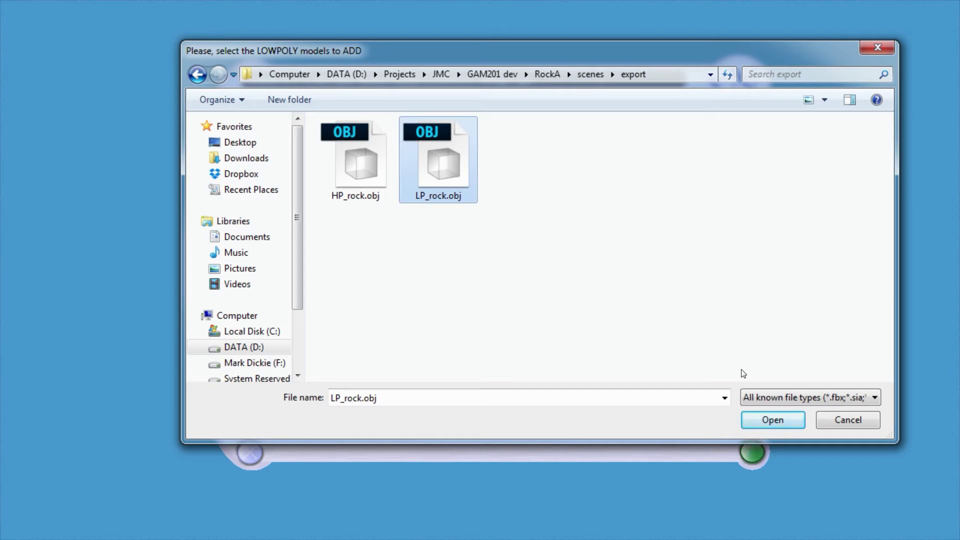
left_click(787, 421)
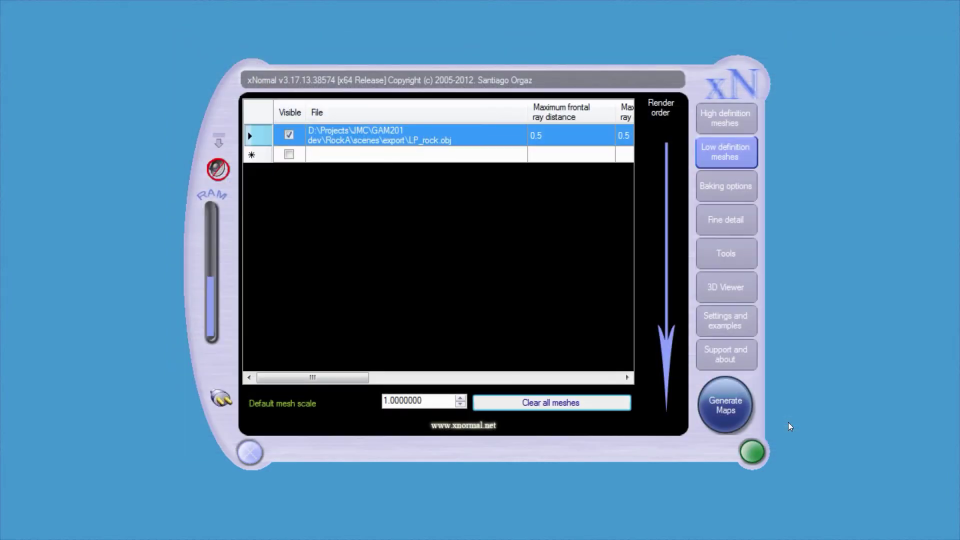
- Set the bake output file to Rock in TGA format inside the RockA images folder
left_click(740, 193)
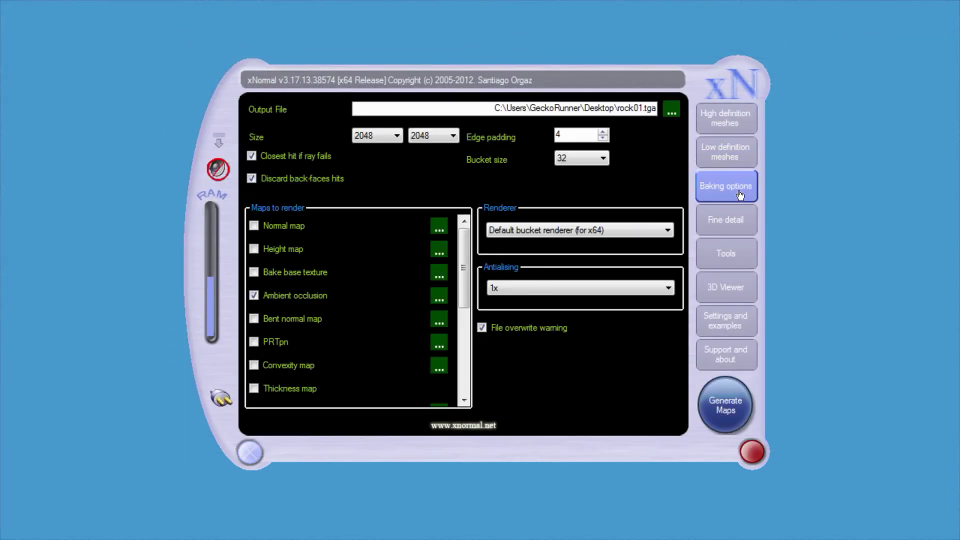
left_click(671, 115)
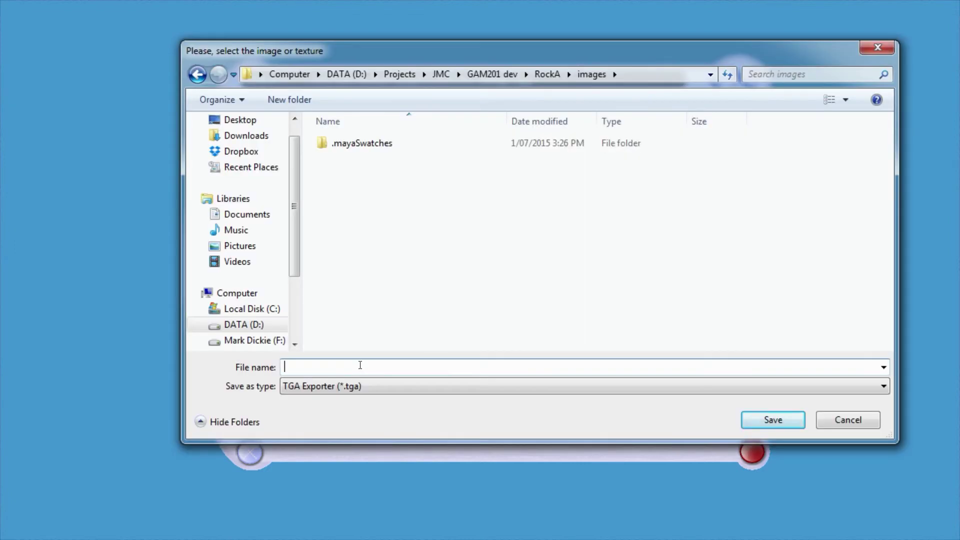
type("Rock")
left_click(768, 421)
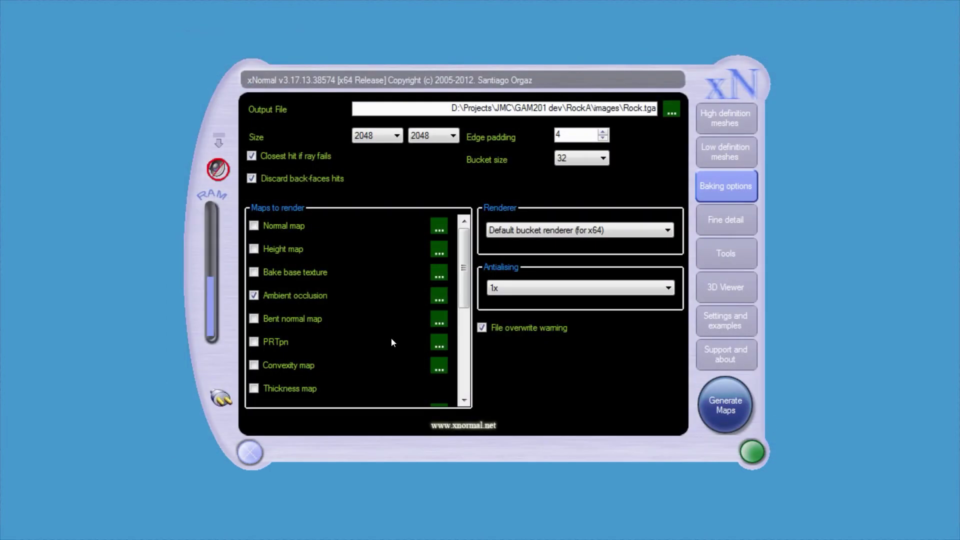
- Enable the normal map for rendering and review the normal map and ambient occlusion settings
left_click(442, 225)
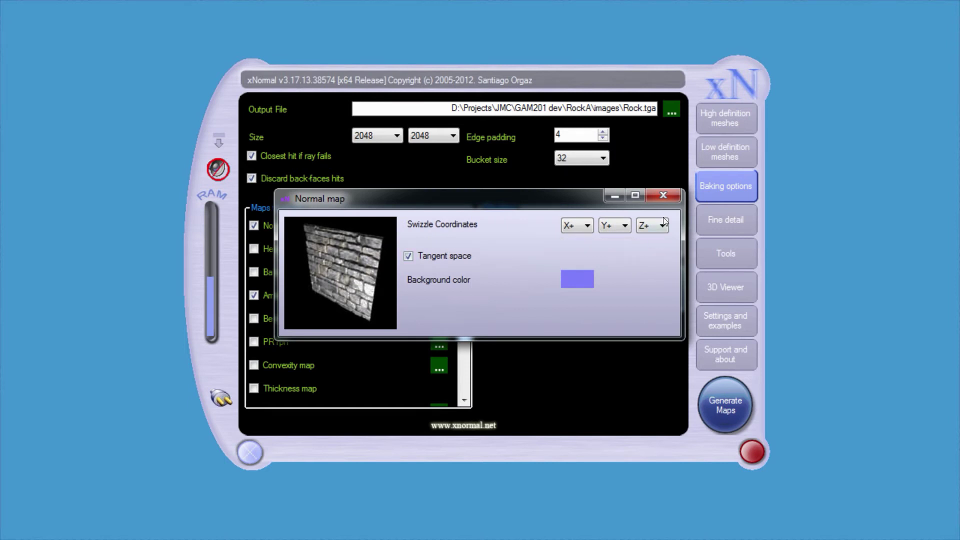
left_click(664, 195)
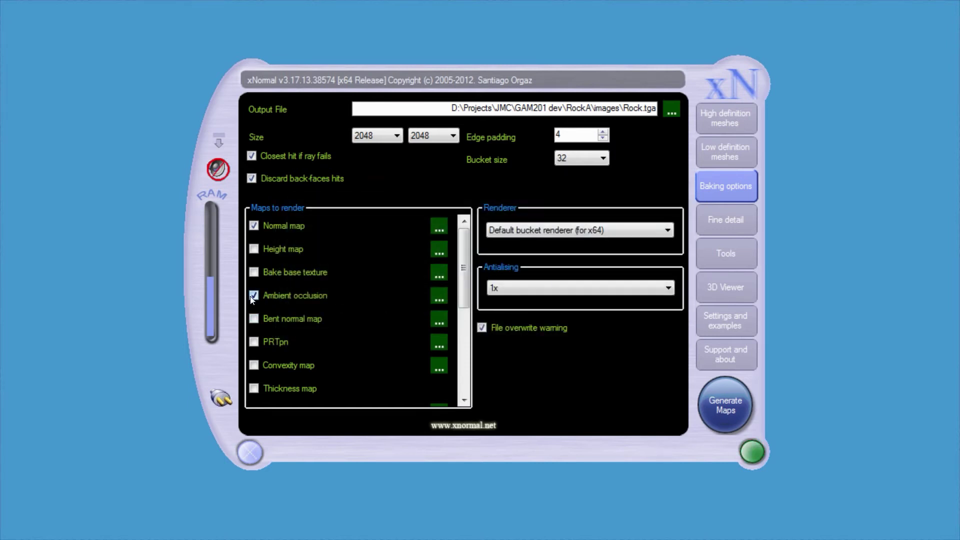
left_click(439, 299)
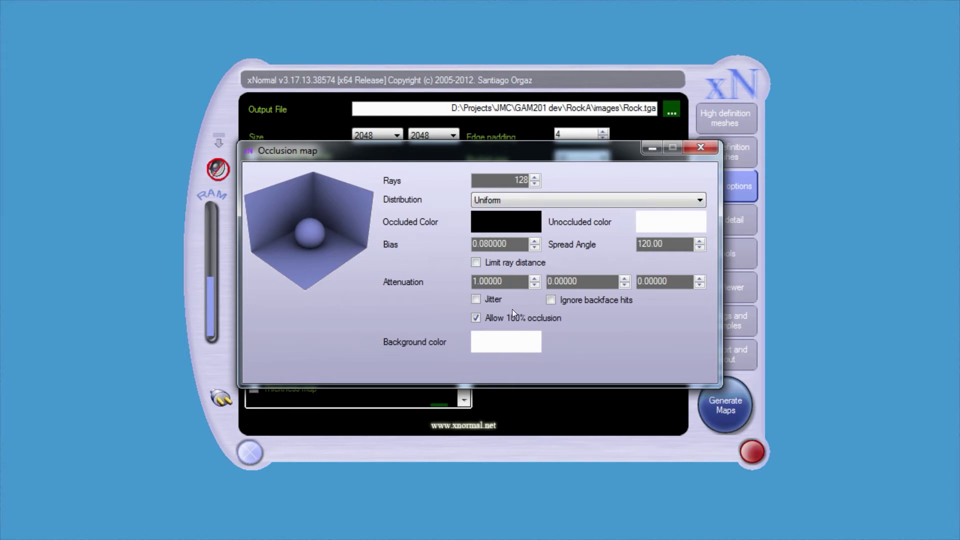
left_click(702, 148)
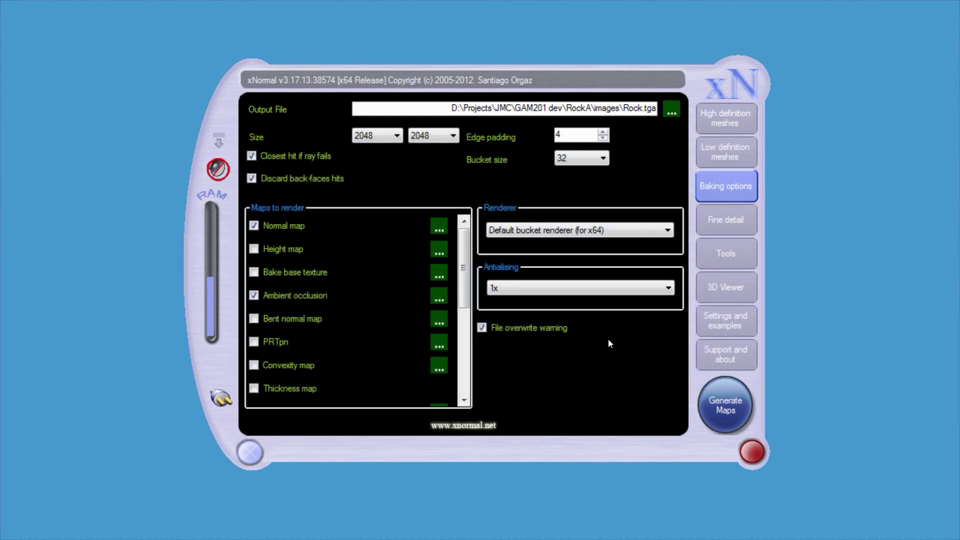
- Change the antialiasing level and generate the normal and ambient occlusion maps
left_click(657, 288)
left_click(643, 311)
left_click(733, 413)
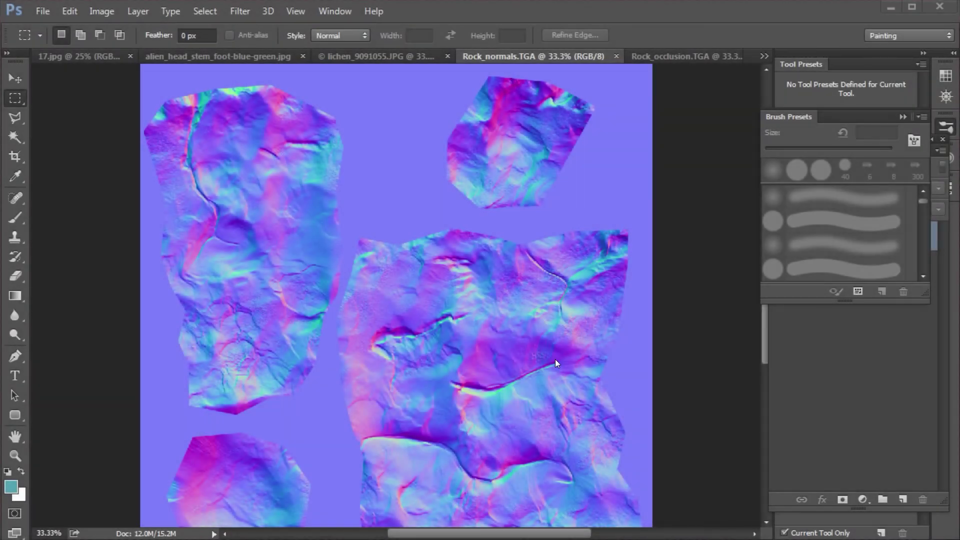
- Switch to Photoshop and bring the baked Rock_occlusion.TGA document to the front
left_click(687, 56)
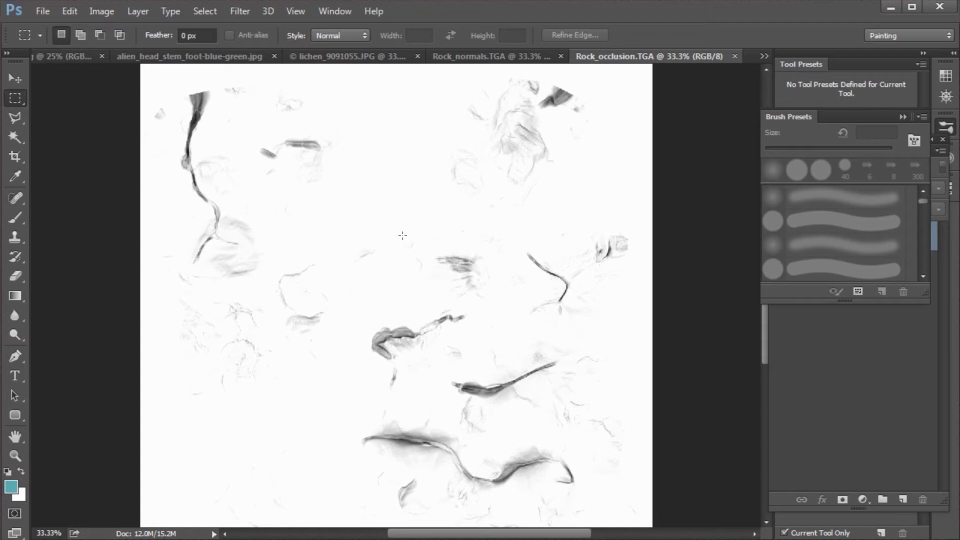
left_click(138, 11)
mouse_move(101, 11)
mouse_move(115, 49)
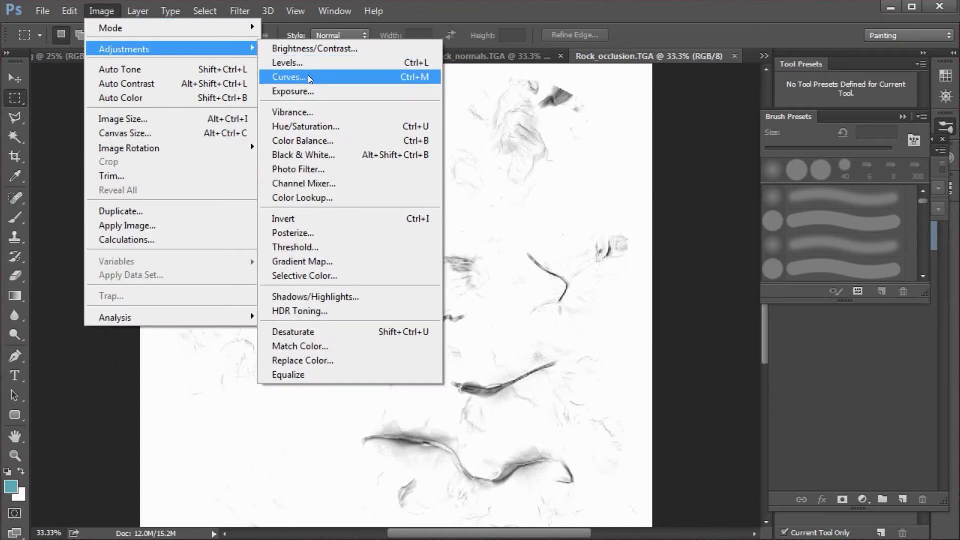
left_click(326, 126)
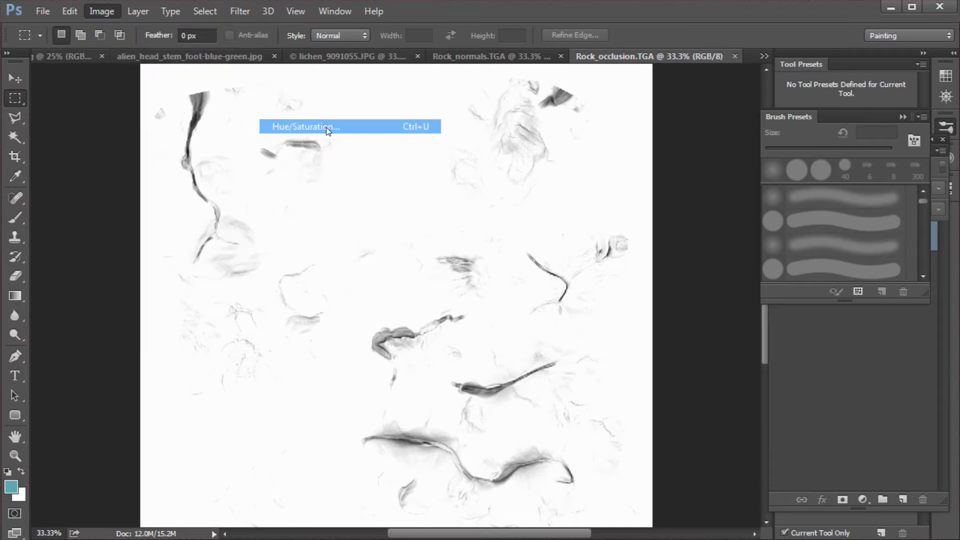
left_click_drag(843, 323, 827, 323)
left_click_drag(838, 288, 807, 295)
key("Escape")
key("m")
- Start a Levels adjustment on the occlusion map with input levels 17, 0.26 and 255 and output white 221
left_click(102, 11)
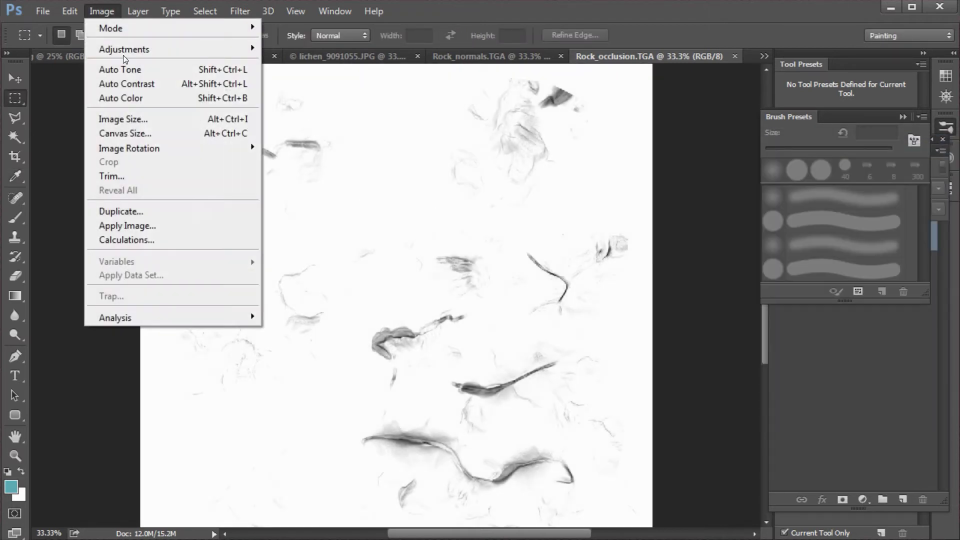
mouse_move(252, 54)
left_click(294, 63)
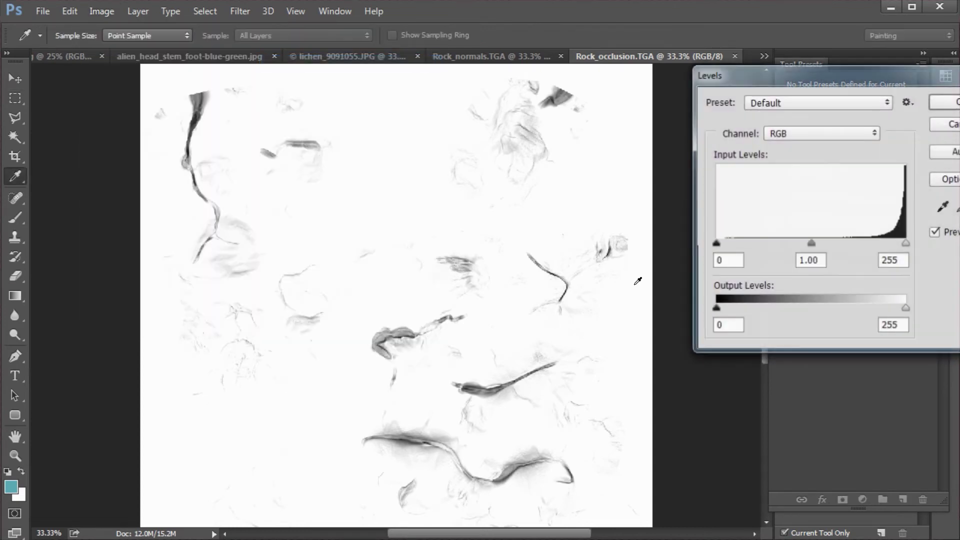
left_click_drag(903, 306, 880, 308)
left_click_drag(860, 74, 766, 87)
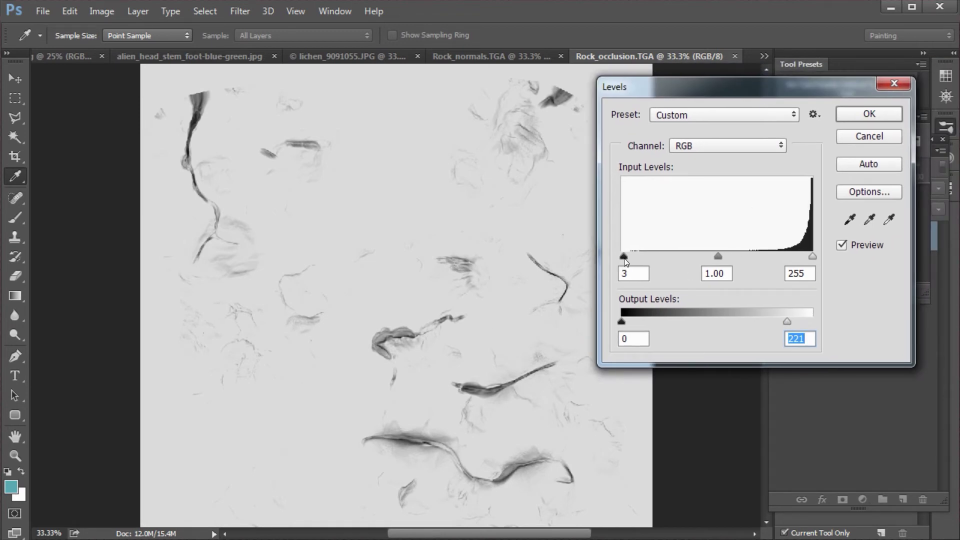
left_click_drag(626, 258, 637, 258)
left_click_drag(725, 255, 782, 255)
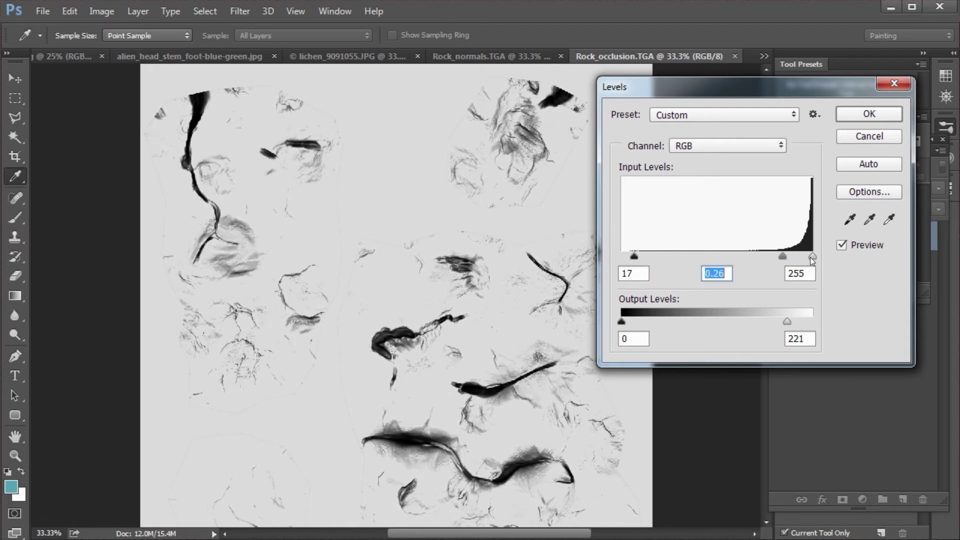
left_click_drag(811, 258, 813, 257)
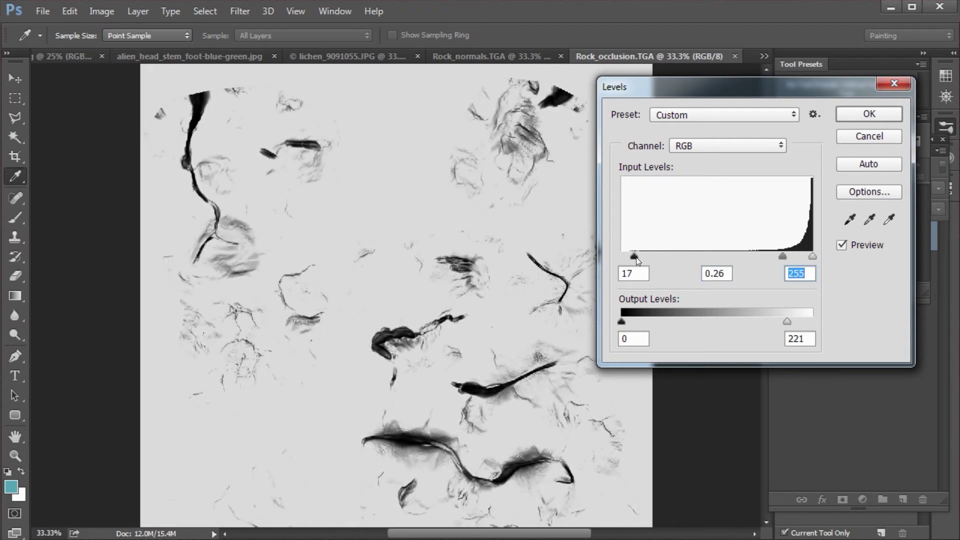
- Raise the Levels input black to 144, set the midtone to 0.29, lower the output white further and apply the adjustment
left_click_drag(635, 257, 730, 258)
left_click_drag(798, 258, 788, 258)
left_click_drag(784, 321, 755, 320)
mouse_move(786, 259)
left_mouse_down()
mouse_move(804, 259)
mouse_move(795, 259)
left_mouse_up()
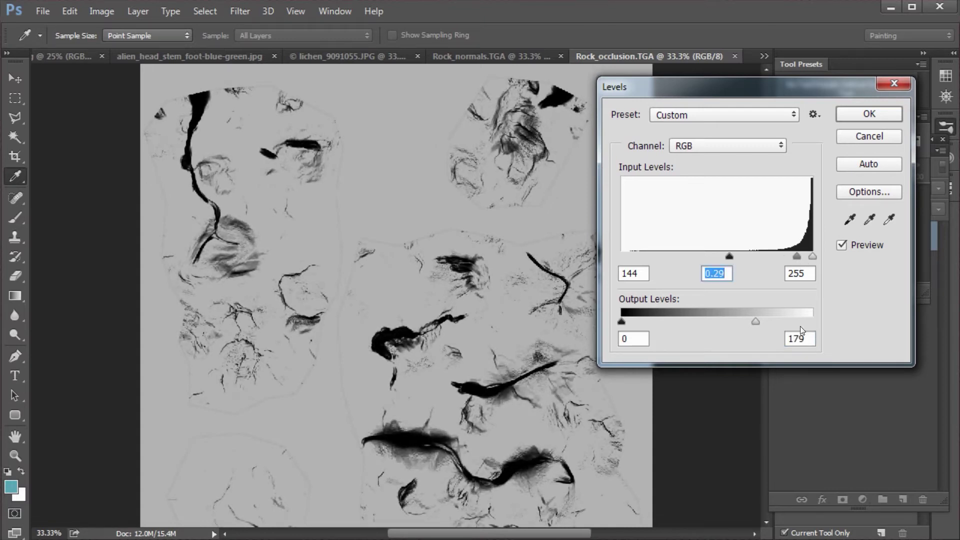
left_click_drag(753, 319, 770, 320)
left_click(869, 114)
key("m")
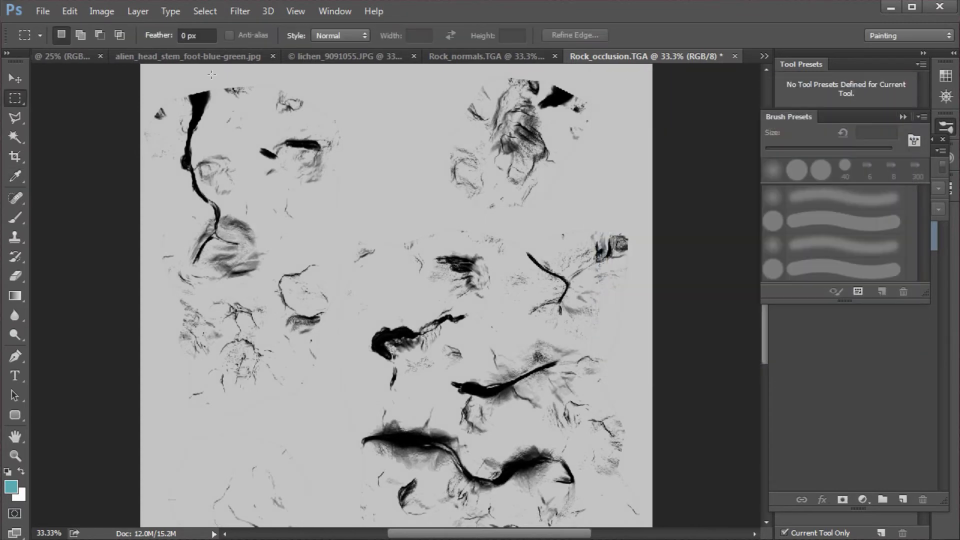
- Darken the occlusion map with a Curves adjustment that maps input 103 to output 36
left_click(110, 12)
mouse_move(183, 49)
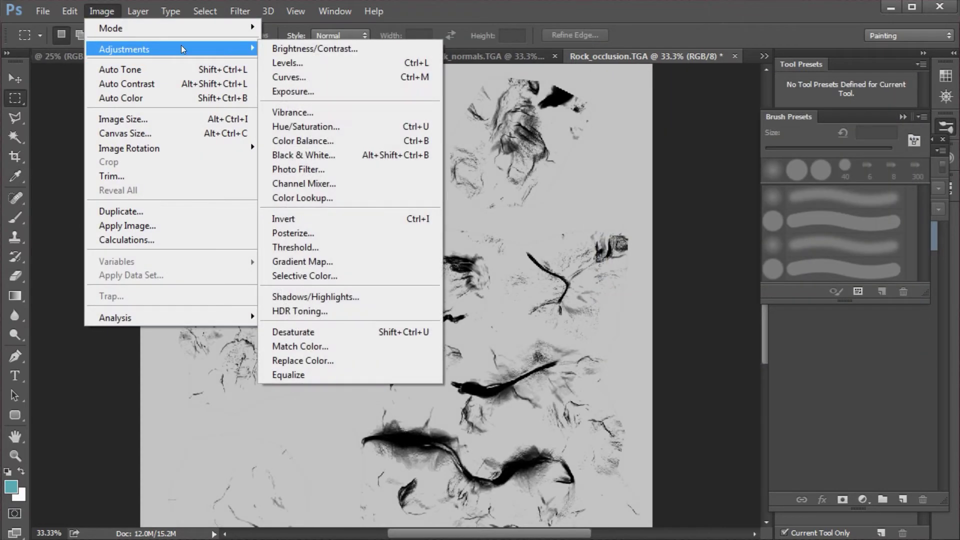
left_click(351, 80)
left_click_drag(373, 31, 551, 78)
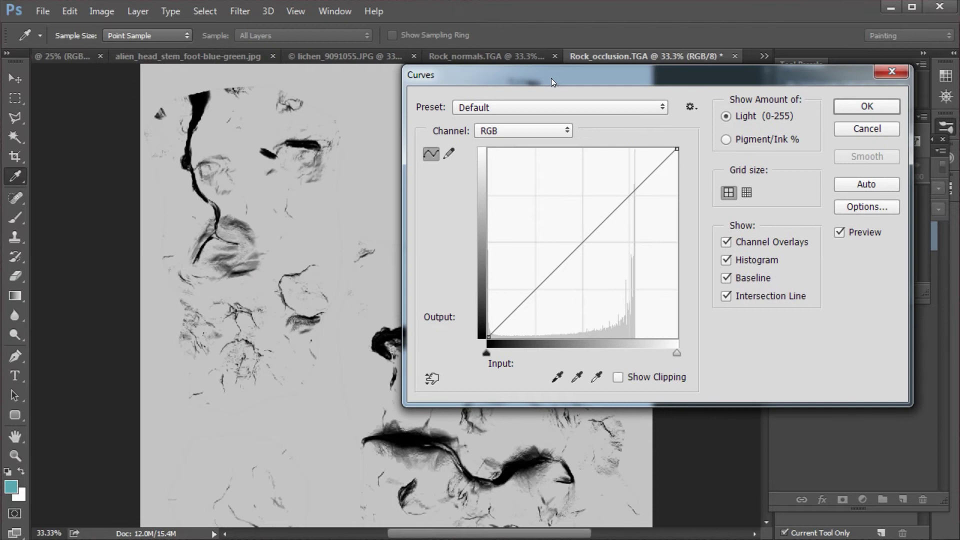
left_click_drag(557, 262, 561, 307)
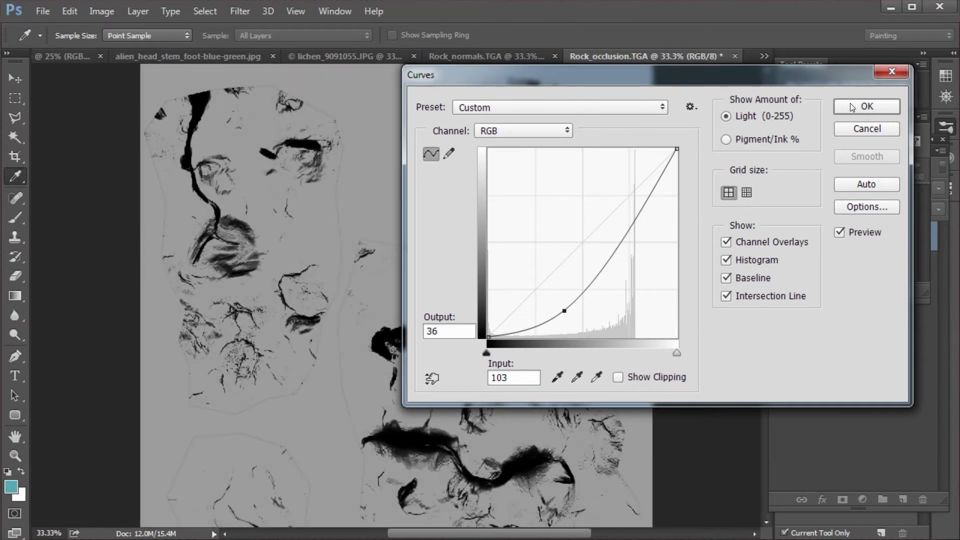
left_click(866, 106)
key("m")
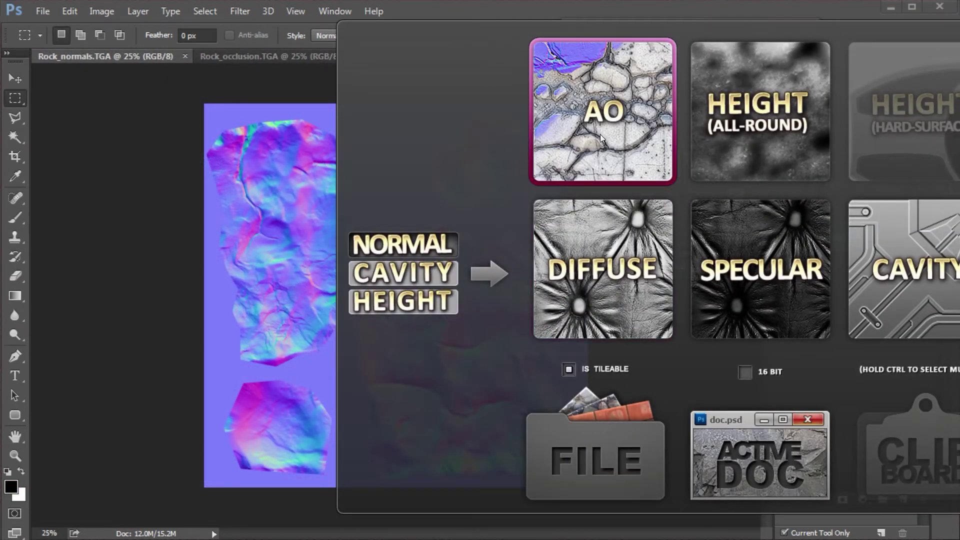
- Generate an ambient occlusion map from the active Rock_normals.TGA document
left_click(753, 452)
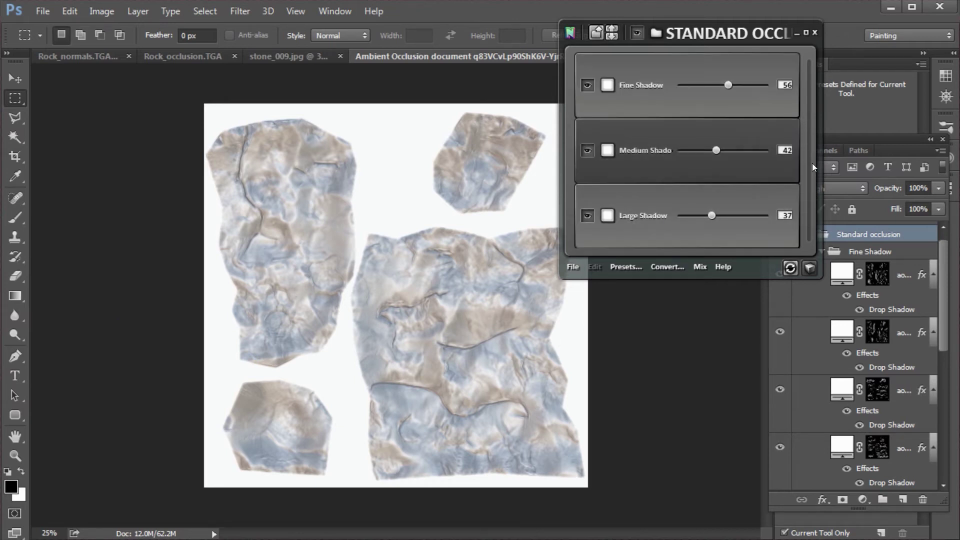
- Strengthen the generated occlusion by setting Large Shadow to 77, Medium Shadow to 70 and Fine Shadow to 87
left_click_drag(712, 216, 746, 216)
left_click_drag(716, 151, 740, 150)
left_click_drag(726, 84, 753, 86)
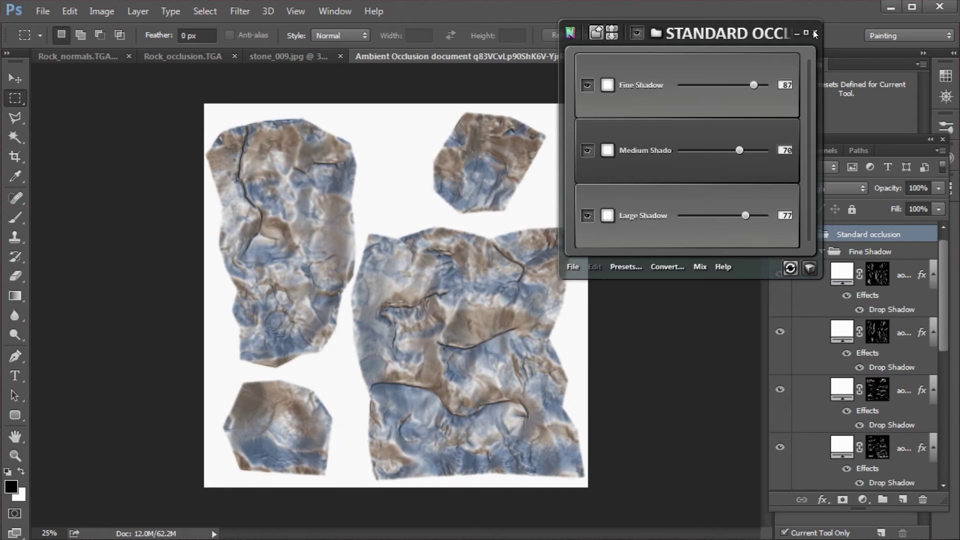
left_click_drag(744, 34, 745, 539)
- Flatten all layers of the generated ambient occlusion document into a single background
left_click(102, 11)
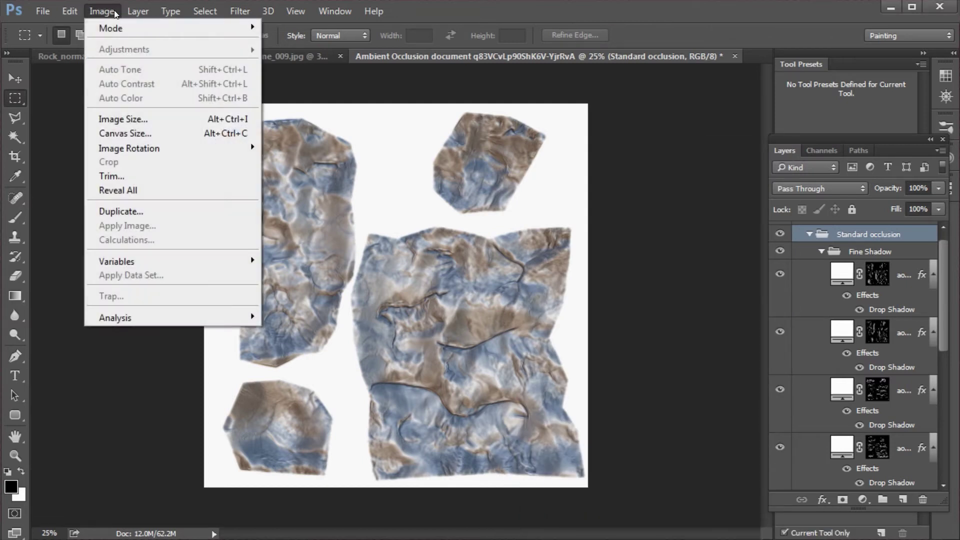
mouse_move(138, 11)
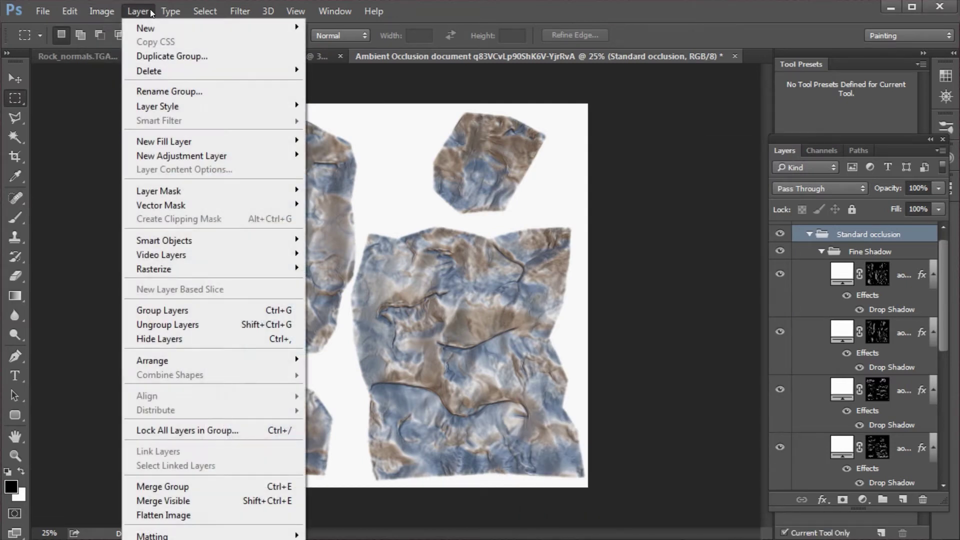
left_click(193, 510)
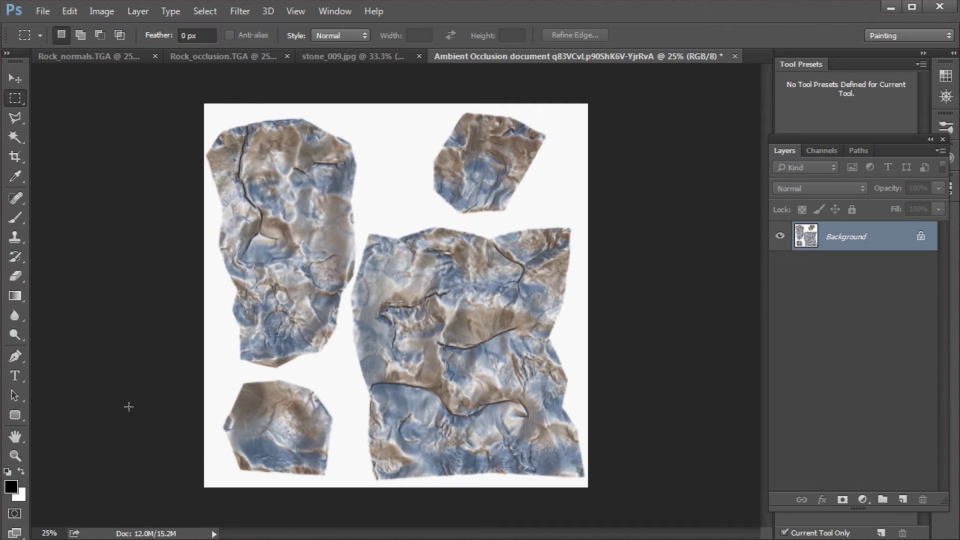
- Apply a Levels adjustment with input black 80, input white 224 and output white 237, shifting the midtone slightly to balance the contrast
left_click(110, 14)
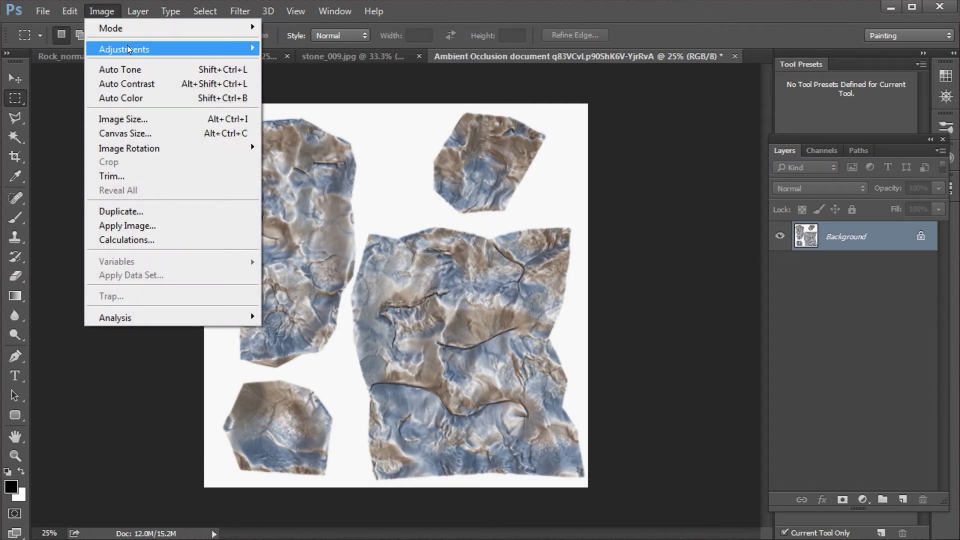
mouse_move(129, 49)
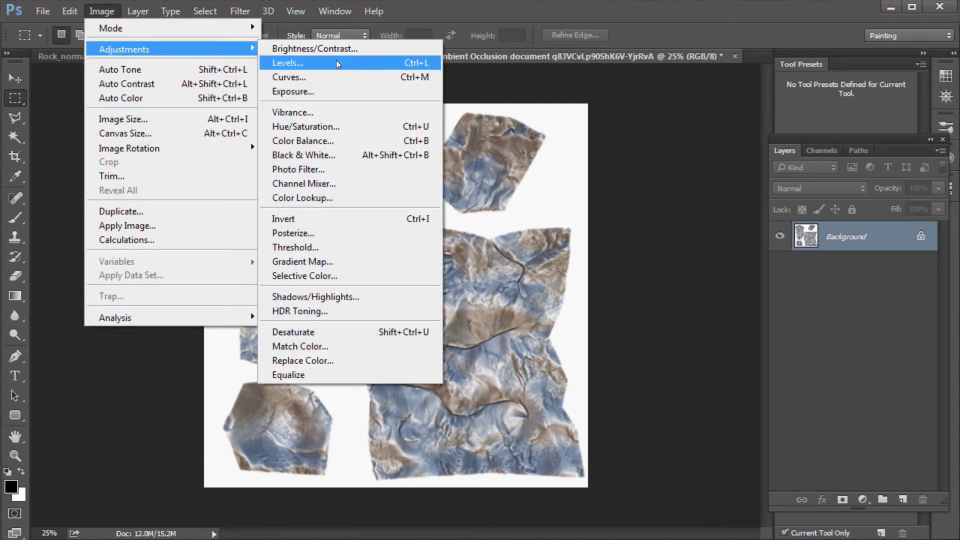
left_click(336, 62)
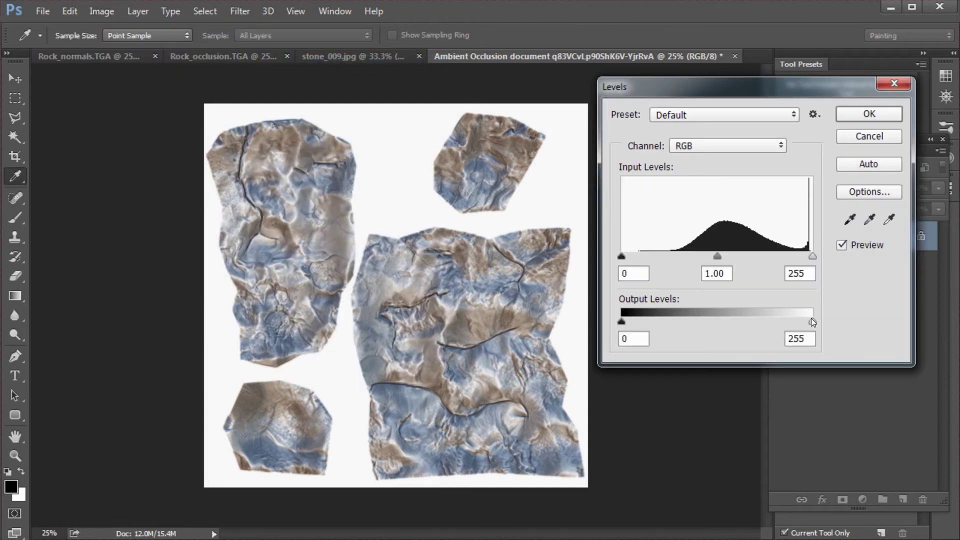
left_click_drag(812, 321, 790, 319)
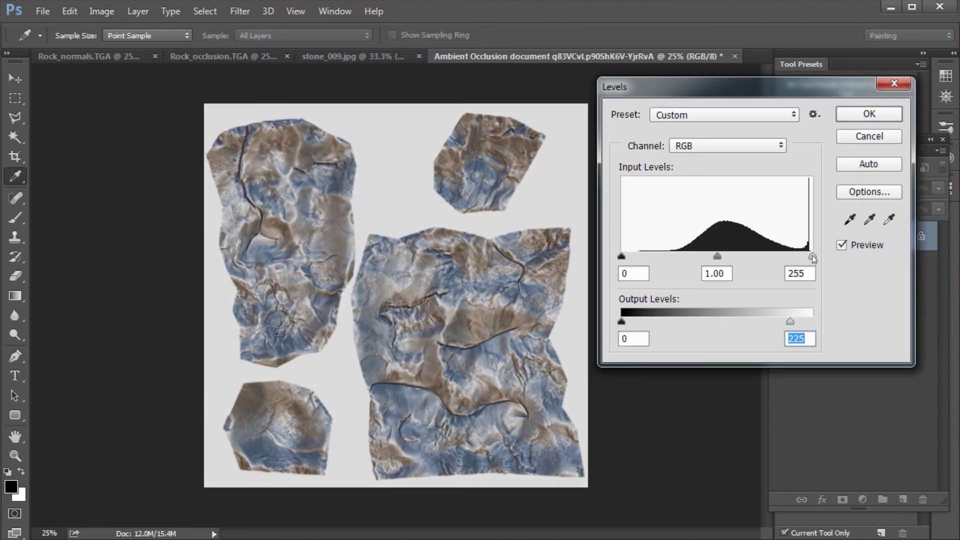
left_click_drag(812, 256, 789, 257)
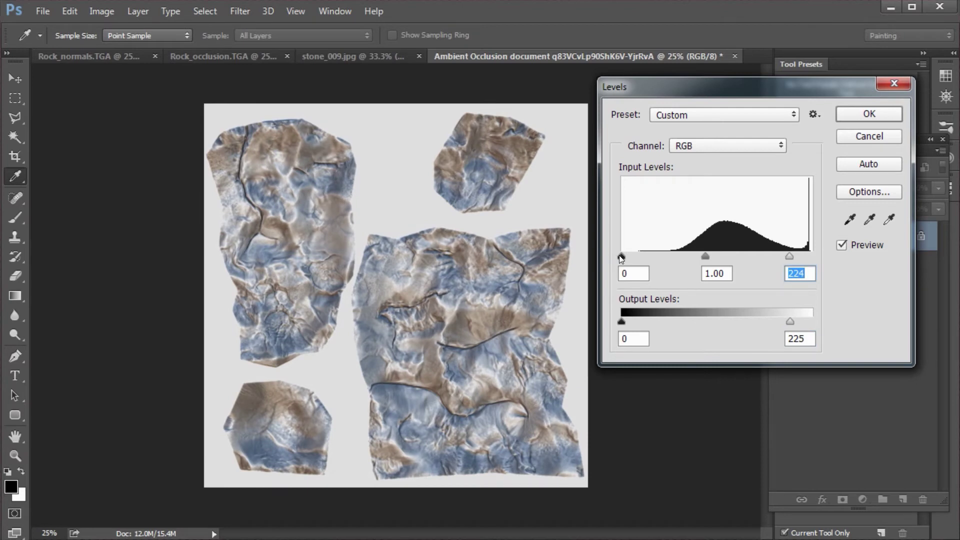
left_click_drag(622, 257, 738, 255)
mouse_move(787, 324)
left_mouse_down()
mouse_move(726, 324)
mouse_move(799, 324)
left_mouse_up()
left_click_drag(734, 256, 714, 256)
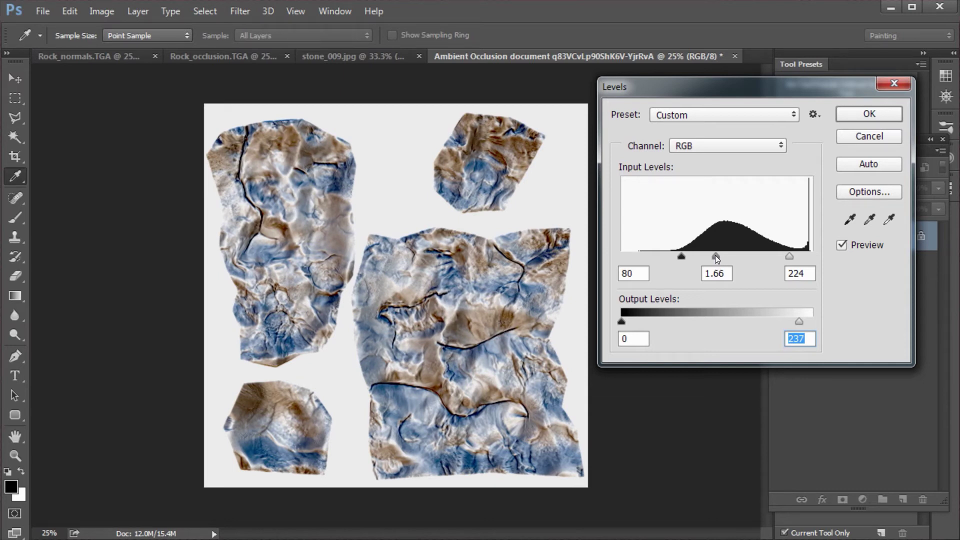
left_click_drag(719, 257, 721, 256)
left_click(868, 114)
key("m")
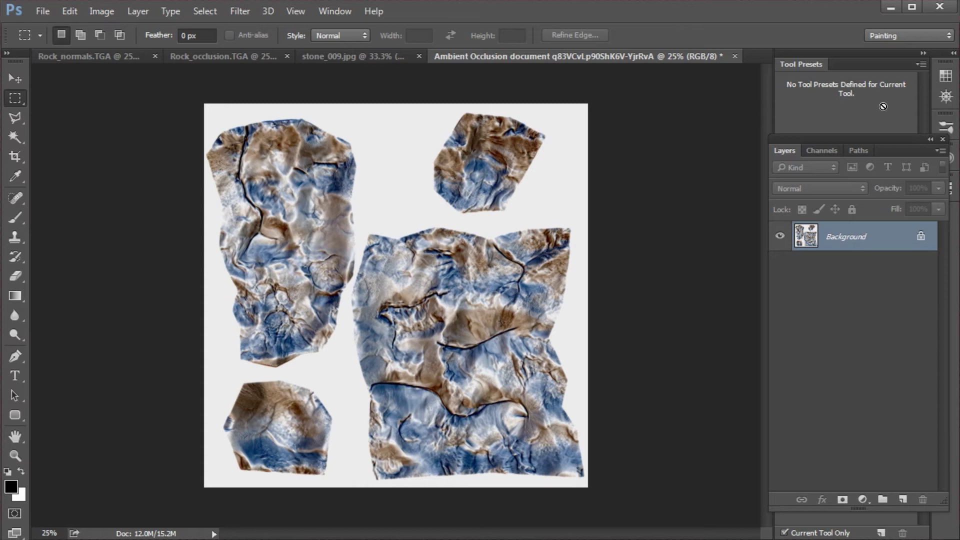
- Unlock the background layer, paste the whole stone_009.jpg texture above it and align the texture to the canvas's upper edge
left_click(920, 236)
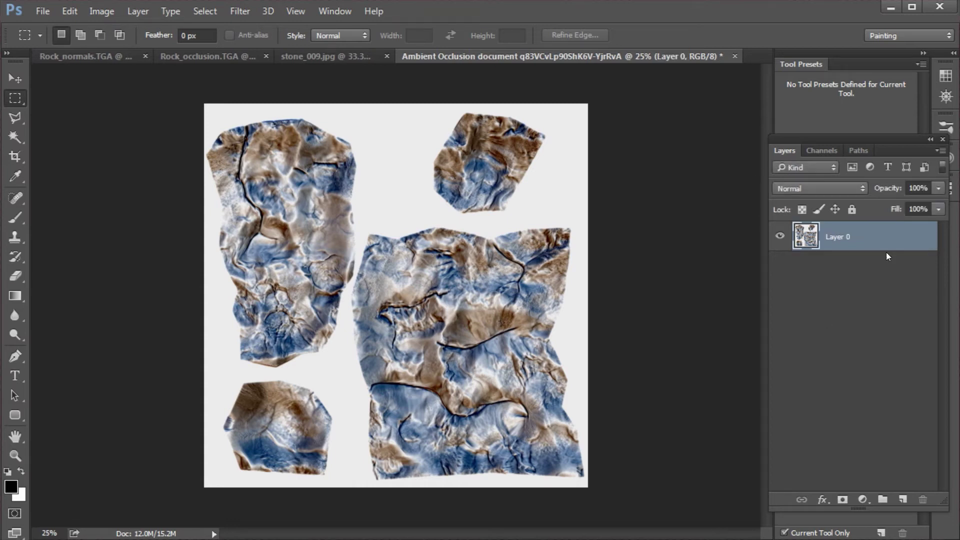
left_click(347, 55)
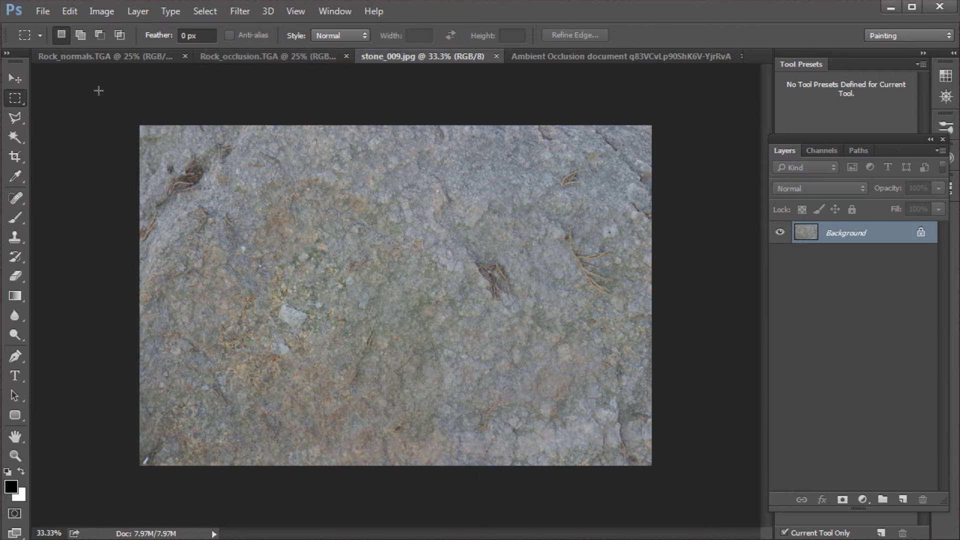
left_click_drag(97, 90, 706, 476)
key("ctrl+c")
left_click(552, 57)
key("ctrl+v")
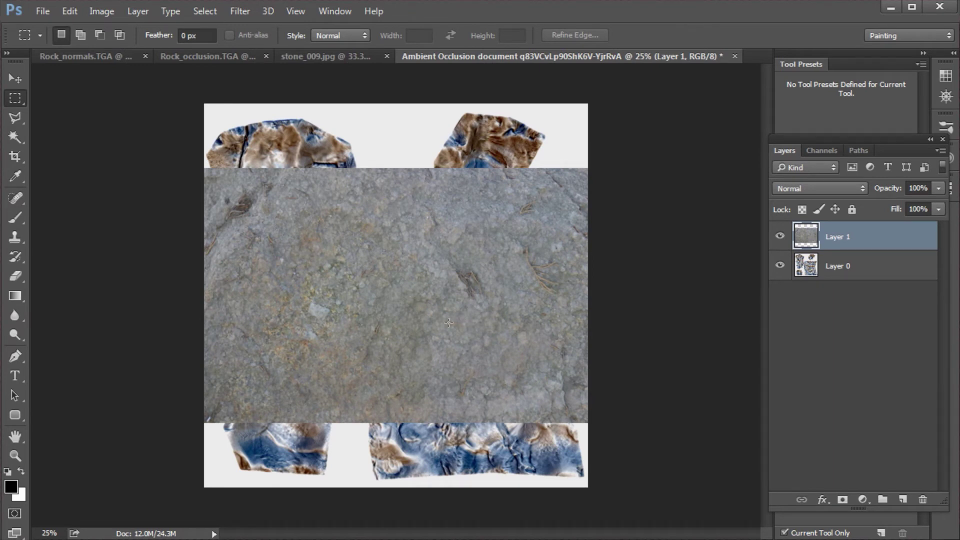
key("v")
left_click_drag(451, 322, 457, 249)
- Clone the stone texture over most of the uncovered lower area with the Clone Stamp at brush size 700
left_click(16, 240)
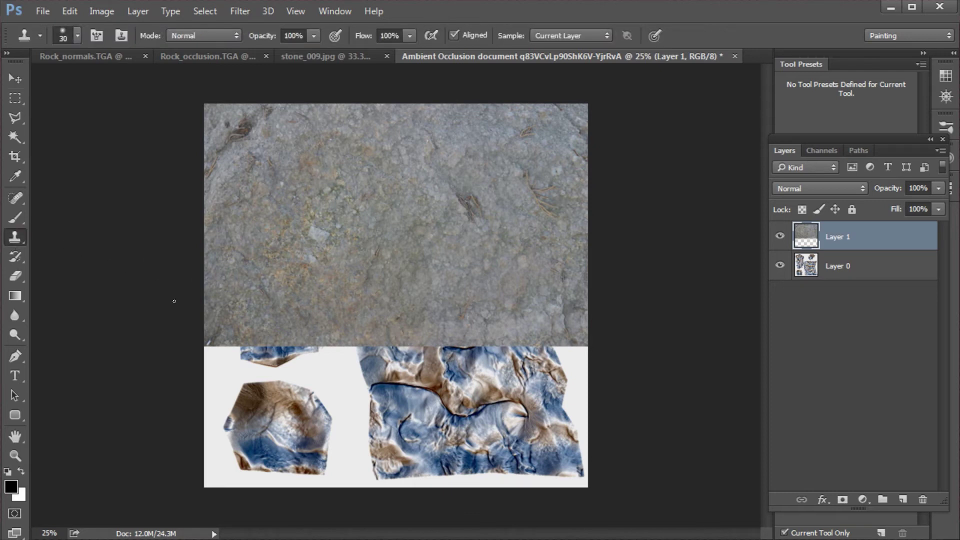
key("bracketright")
key("bracketright")
key("bracketright")
key("bracketright")
key("bracketright")
key("bracketright")
key("bracketright")
key("bracketright")
key("bracketright")
key("bracketright")
key("bracketright")
left_click(293, 230, "alt")
mouse_move(322, 347)
left_mouse_down()
mouse_move(290, 360)
mouse_move(228, 331)
mouse_move(360, 351)
mouse_move(550, 350)
mouse_move(355, 407)
mouse_move(455, 359)
mouse_move(560, 400)
left_mouse_up()
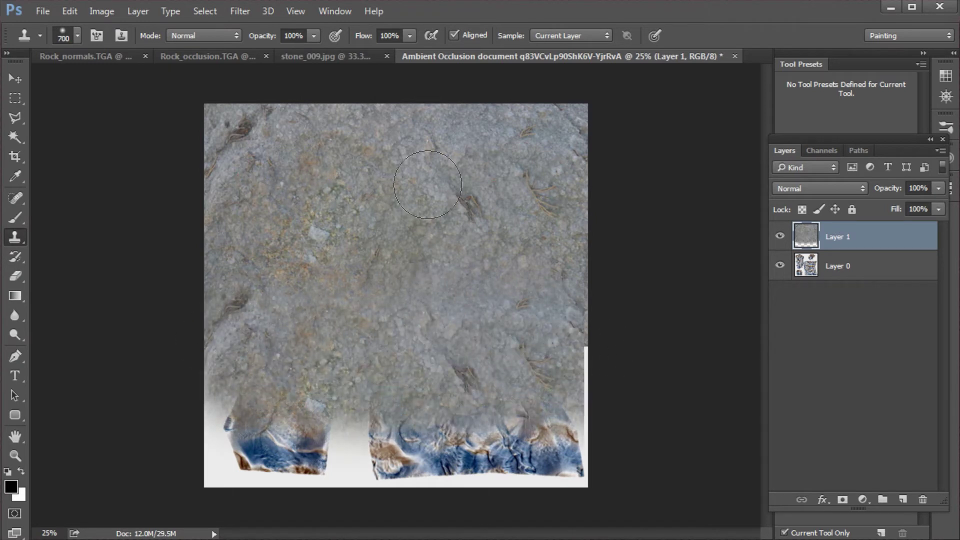
mouse_move(430, 442)
left_mouse_down()
mouse_move(460, 440)
mouse_move(425, 457)
mouse_move(377, 445)
mouse_move(200, 450)
mouse_move(583, 450)
left_mouse_up()
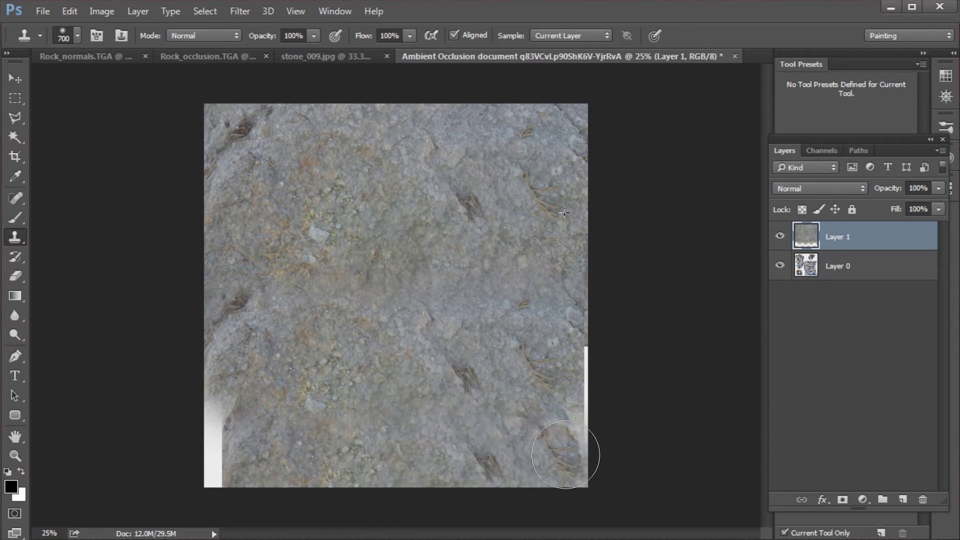
- Clone stone texture over the remaining gaps along the lower left and lower right edges of the canvas
left_click(276, 236, "alt")
mouse_move(225, 385)
left_mouse_down()
mouse_move(206, 361)
mouse_move(189, 444)
mouse_move(221, 450)
left_mouse_up()
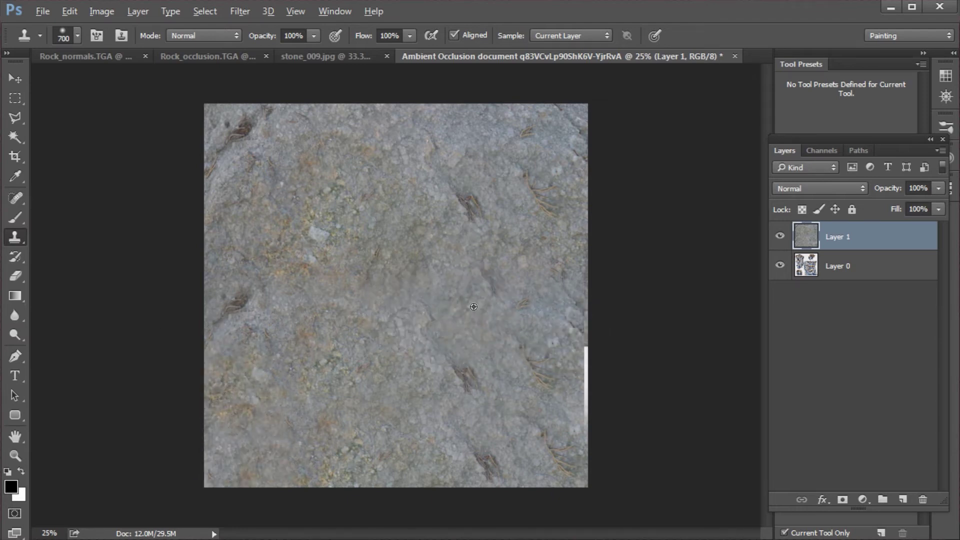
mouse_move(550, 345)
left_mouse_down()
mouse_move(567, 343)
mouse_move(565, 435)
left_mouse_up()
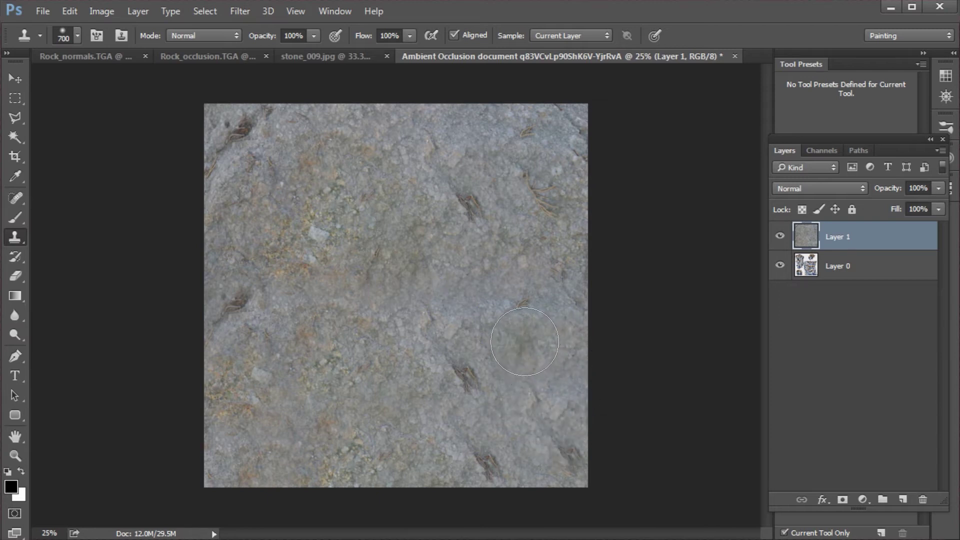
- Lower the Clone Stamp opacity to 55% and clone out repeated dark marks in the texture's lower right area and near its left edge
left_click(314, 36)
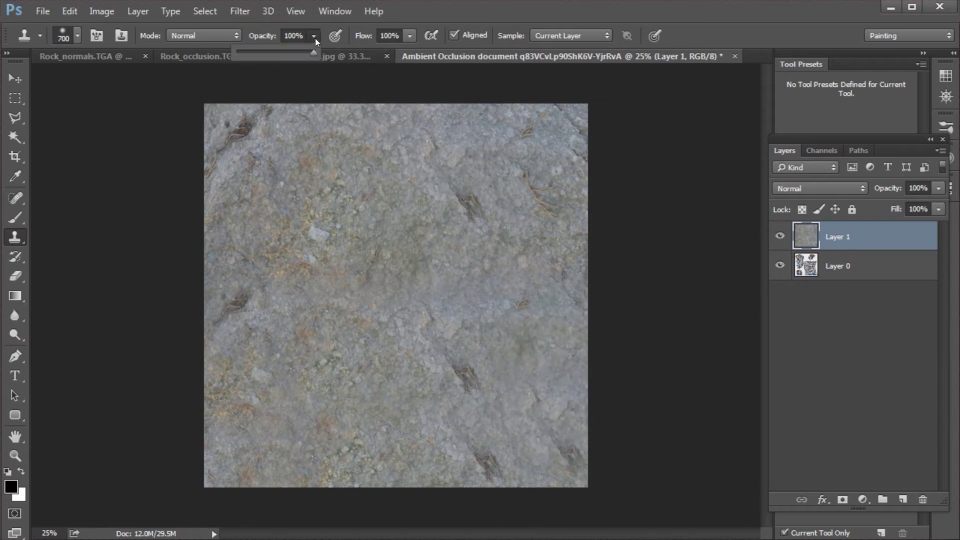
left_click(279, 51)
left_click(356, 296, "alt")
mouse_move(430, 358)
left_mouse_down()
mouse_move(503, 392)
mouse_move(548, 430)
mouse_move(530, 405)
left_mouse_up()
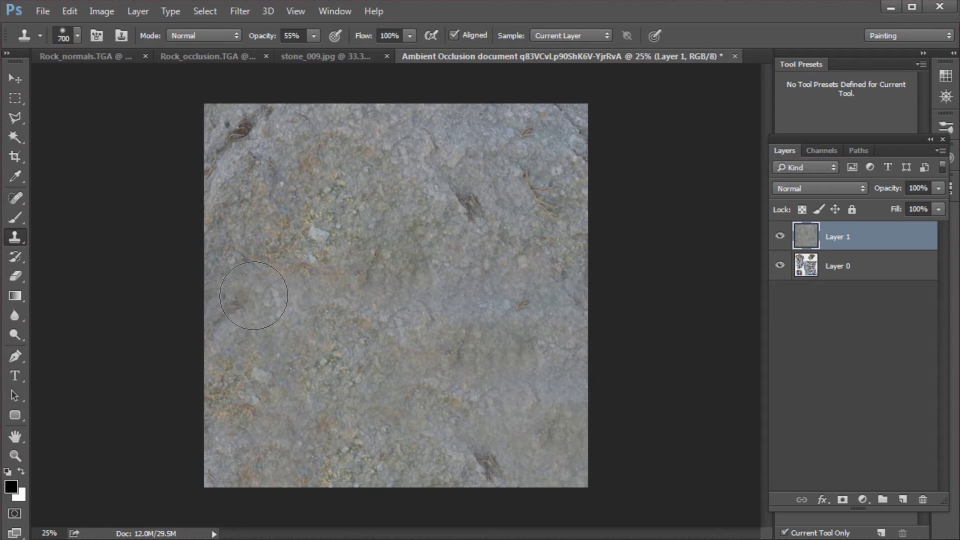
left_click_drag(230, 286, 217, 280)
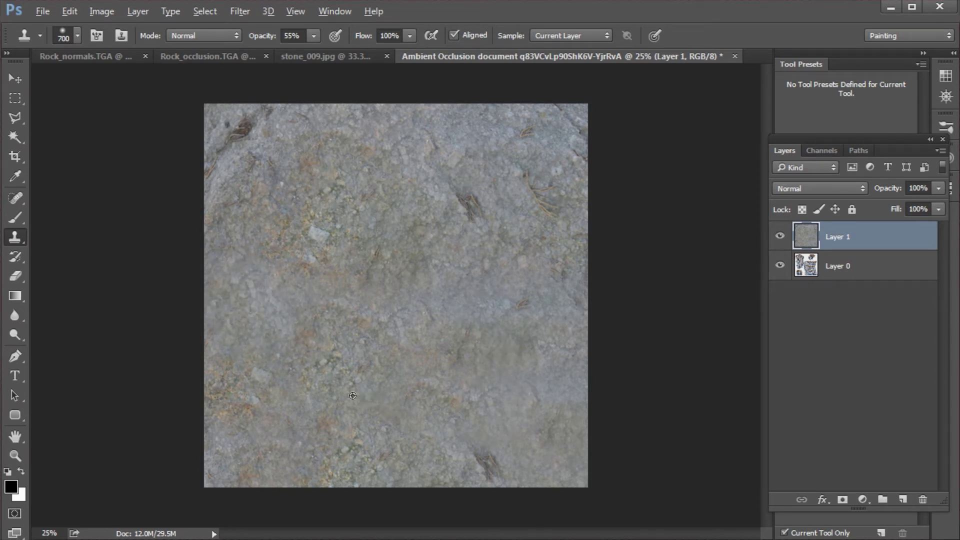
- Clone clean stone over the dark crack and twigs in the upper right part of the texture
left_click(269, 388, "alt")
left_click(469, 201)
left_click(463, 192)
left_click(465, 191)
left_click(500, 181)
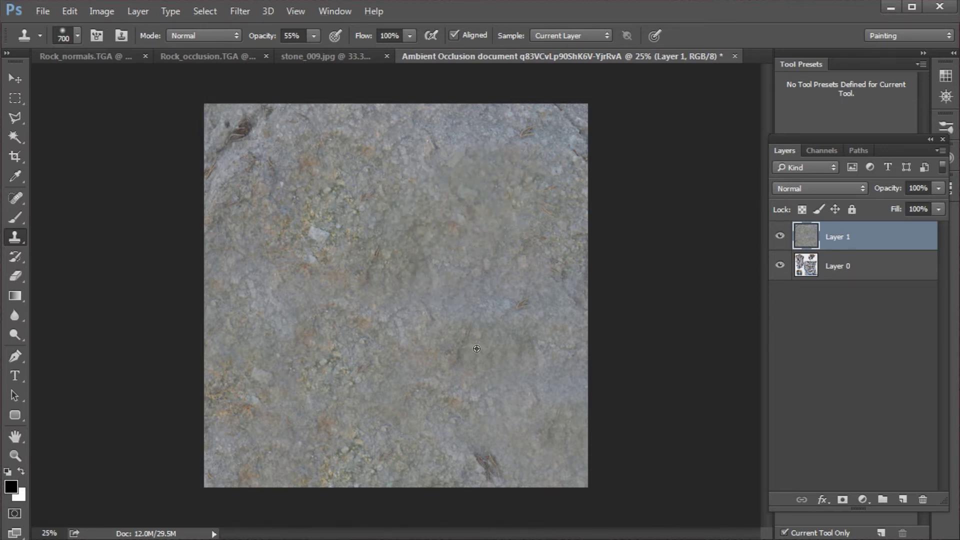
- Clone out the dark crack in the texture's upper left corner and the dark mark near its lower right edge
left_click(467, 294, "alt")
mouse_move(222, 114)
left_mouse_down()
mouse_move(243, 103)
mouse_move(193, 144)
mouse_move(194, 155)
left_mouse_up()
left_click(195, 155)
left_click(341, 249, "alt")
left_click_drag(461, 460, 597, 470)
left_click(465, 456)
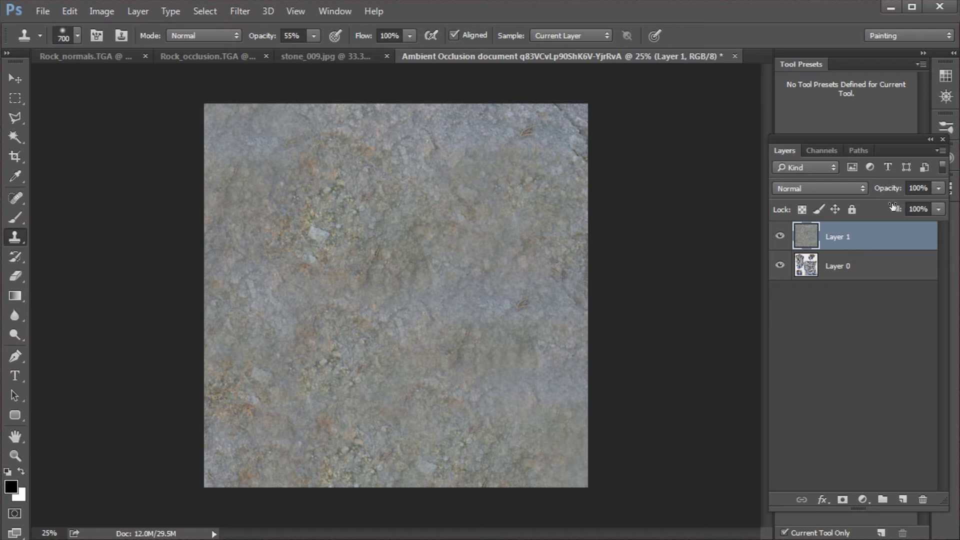
- Blend the stone layer over the occlusion map with the Lighten mode at 89% opacity
left_click(856, 190)
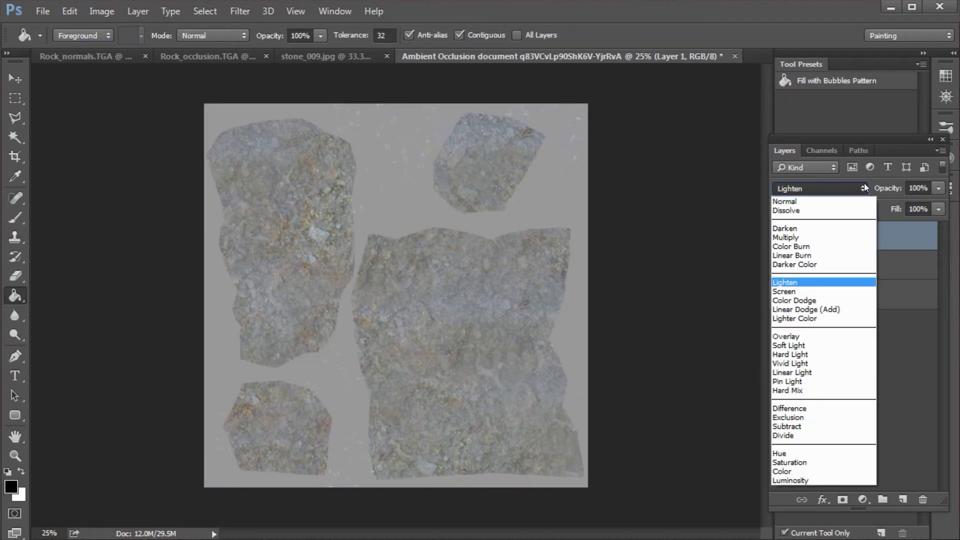
left_click(864, 183)
left_click(939, 190)
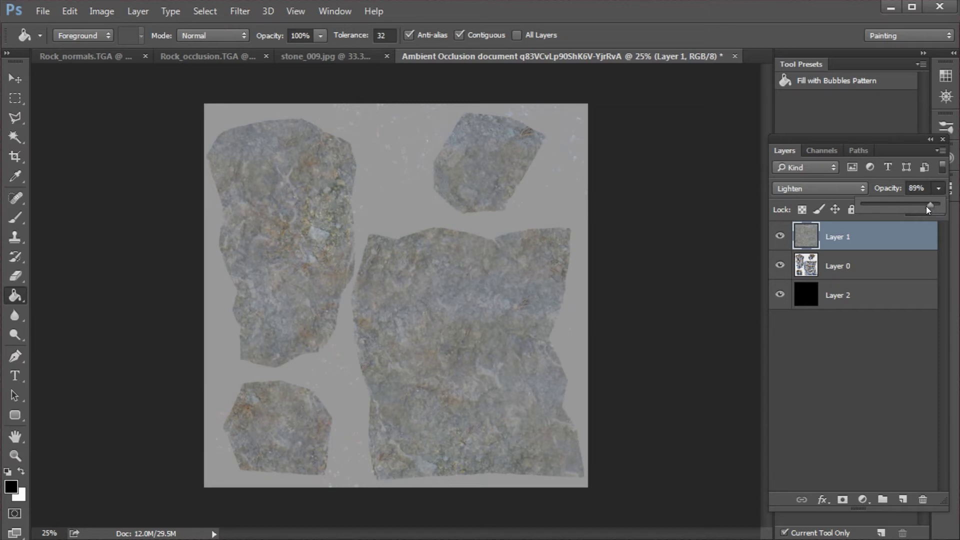
- Save the composite as a PNG copy named rock_DIF in the RockA images folder
left_click(42, 12)
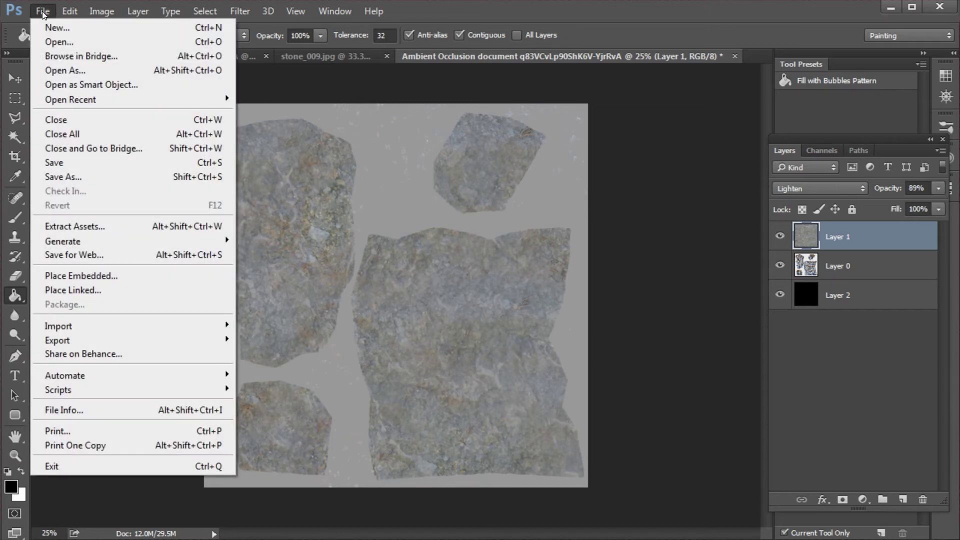
left_click(72, 178)
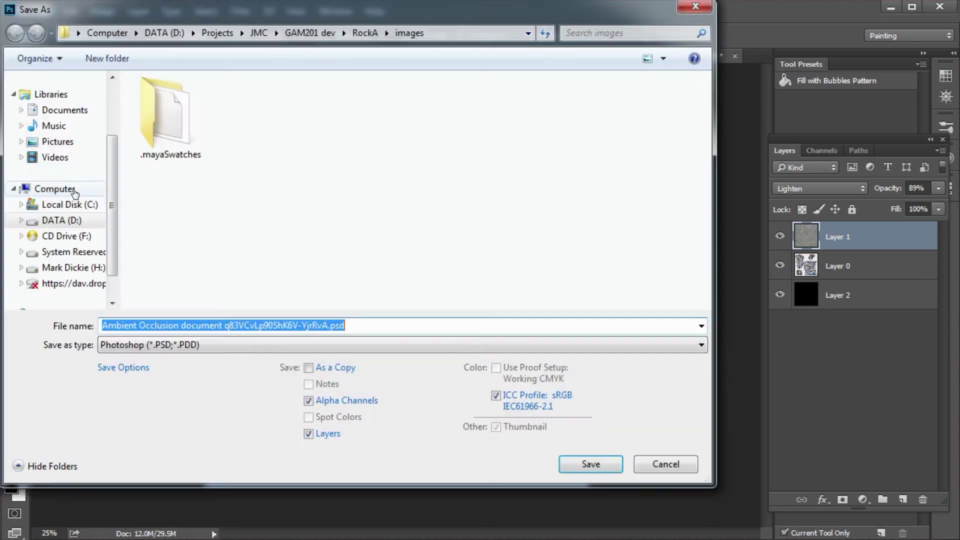
left_click(348, 345)
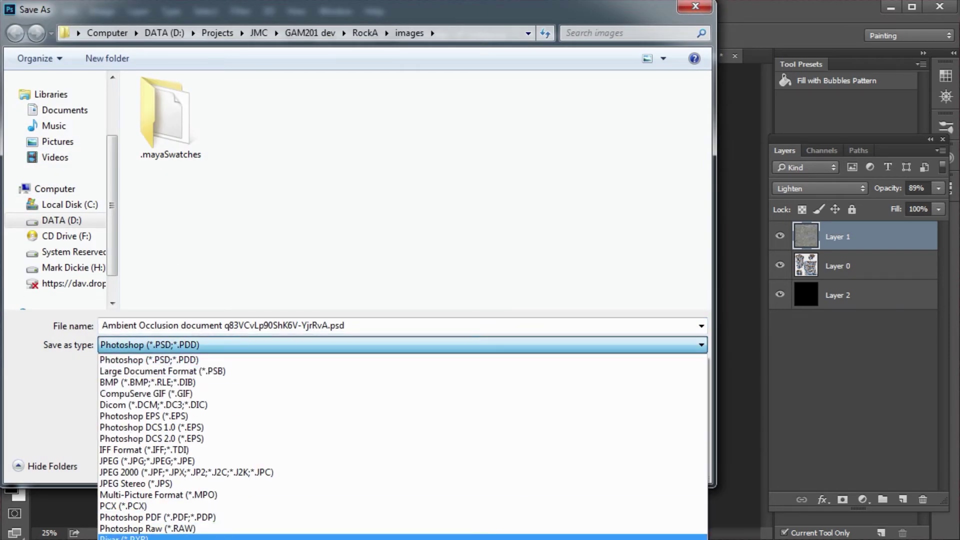
left_click(264, 539)
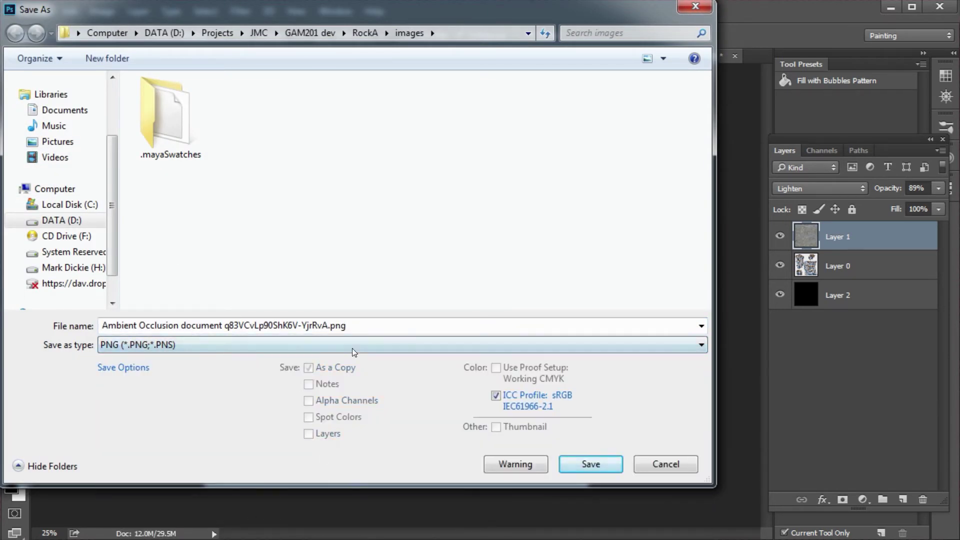
left_click(362, 324)
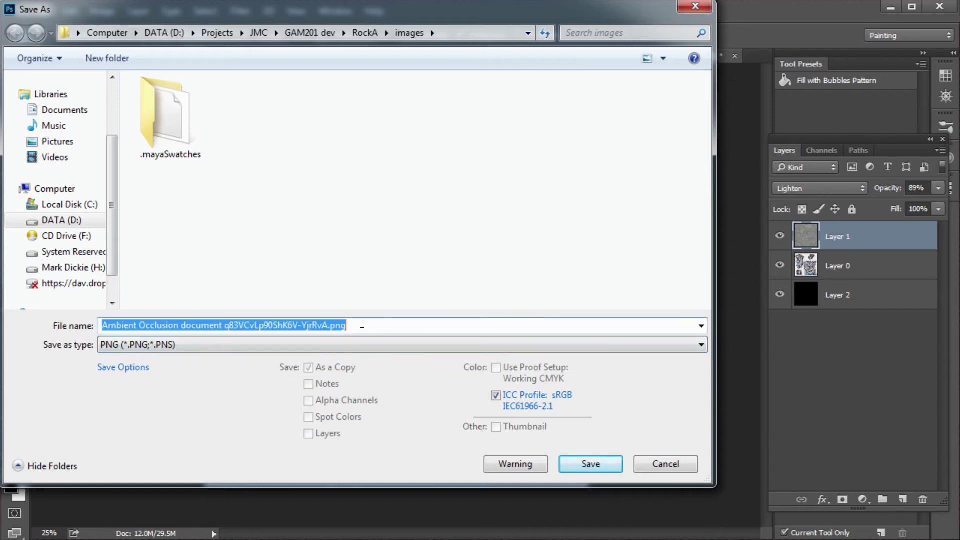
type("rock")
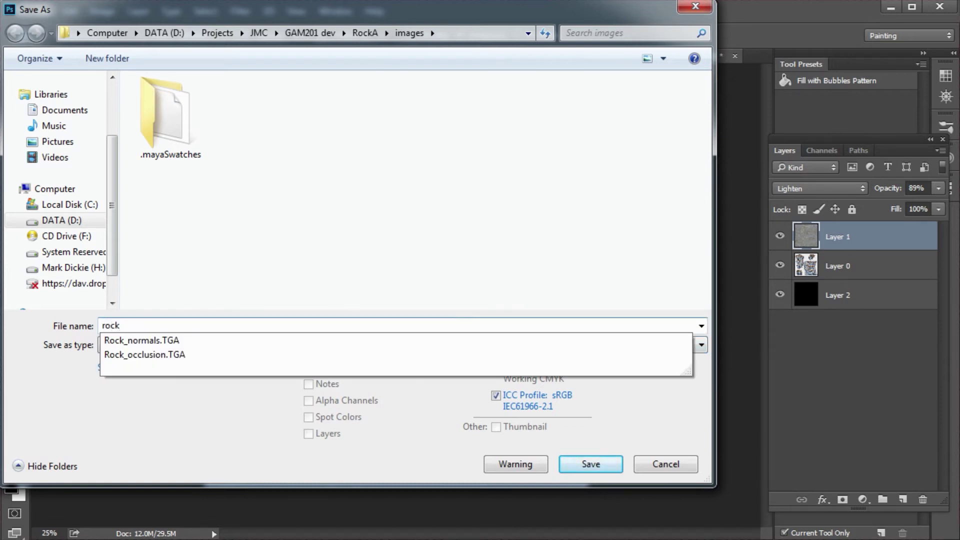
type("_DIF")
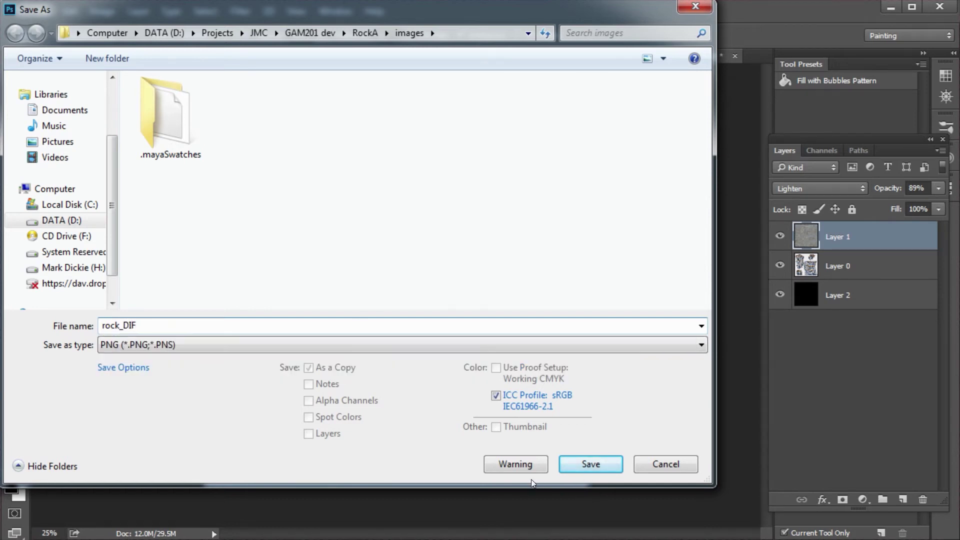
left_click(601, 465)
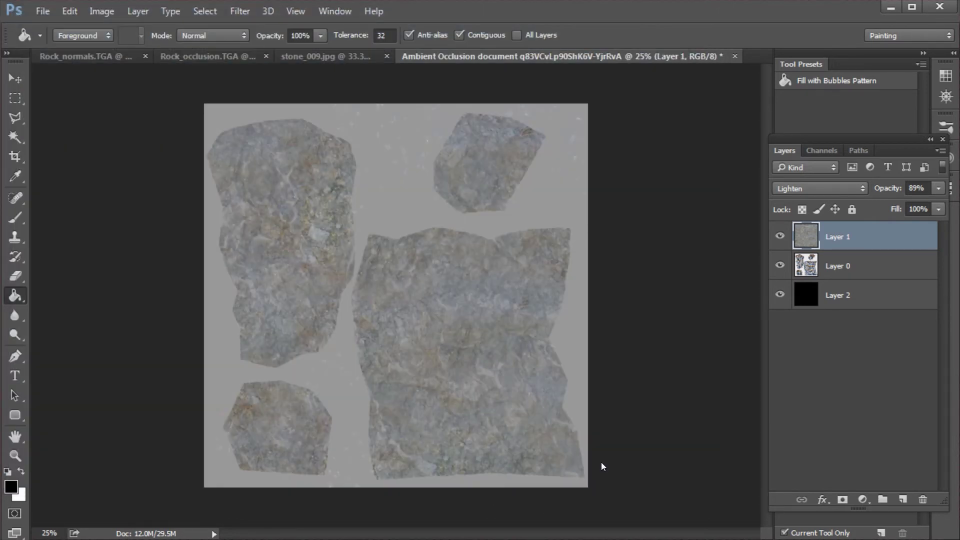
left_click(507, 122)
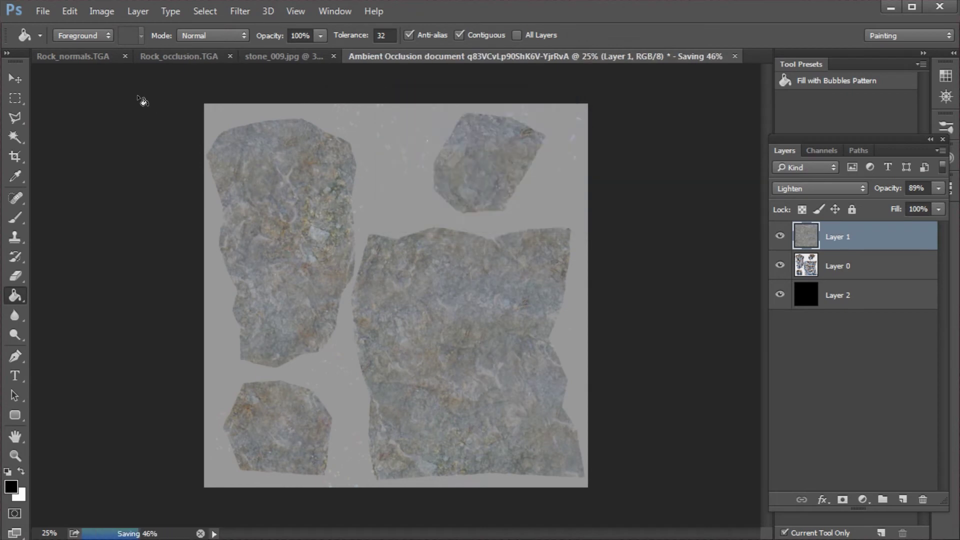
- Save the Rock_normals image as a PNG copy named rock_NRM in the RockA images folder
left_click(77, 55)
left_click(42, 12)
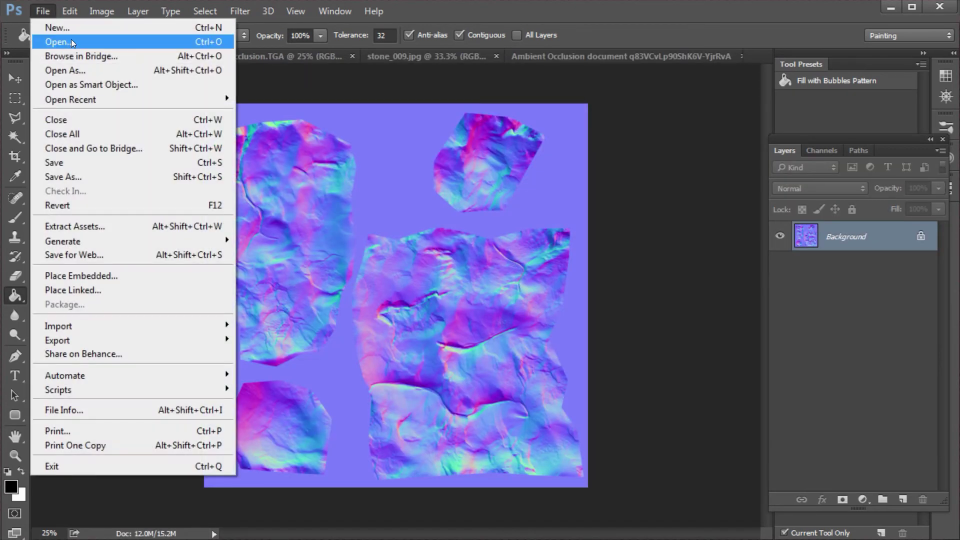
left_click(72, 178)
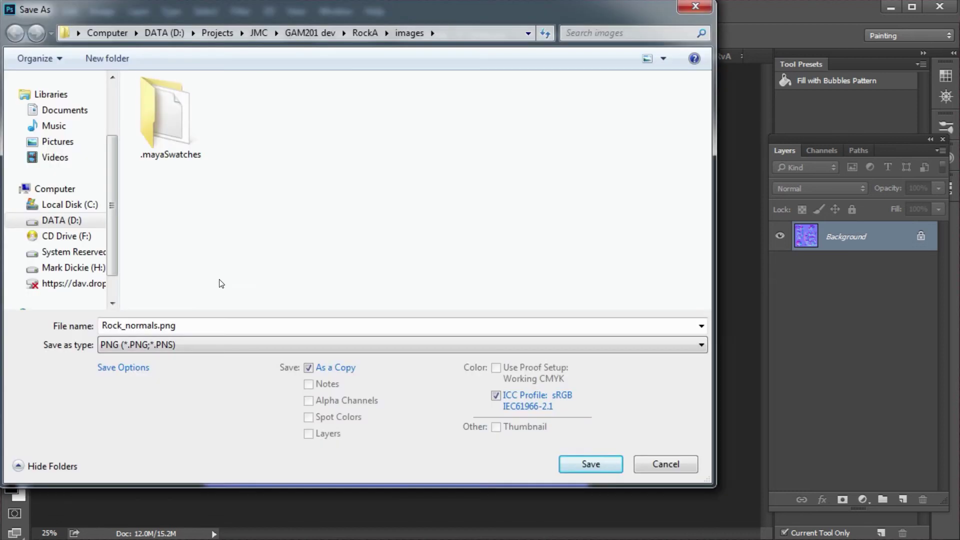
left_click(276, 116)
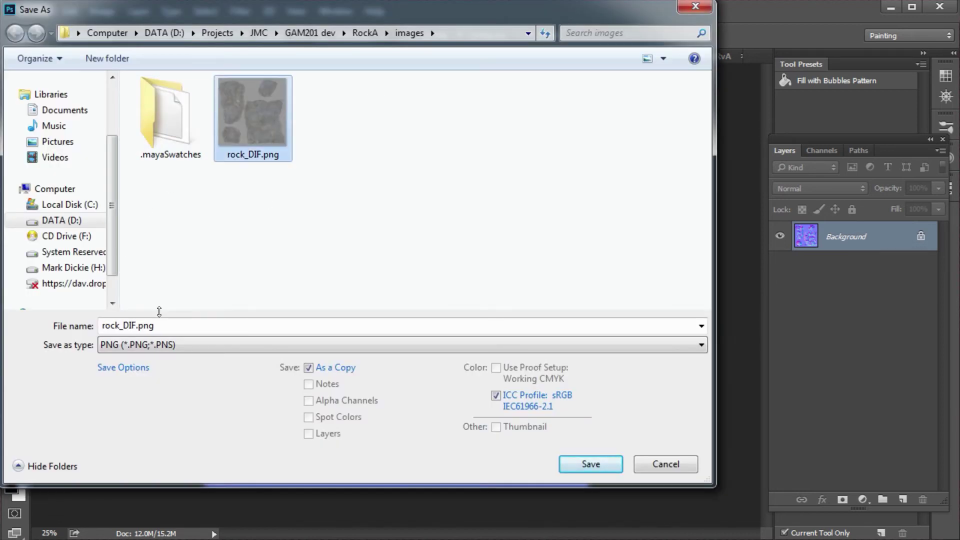
double_click(125, 325)
double_click(132, 325)
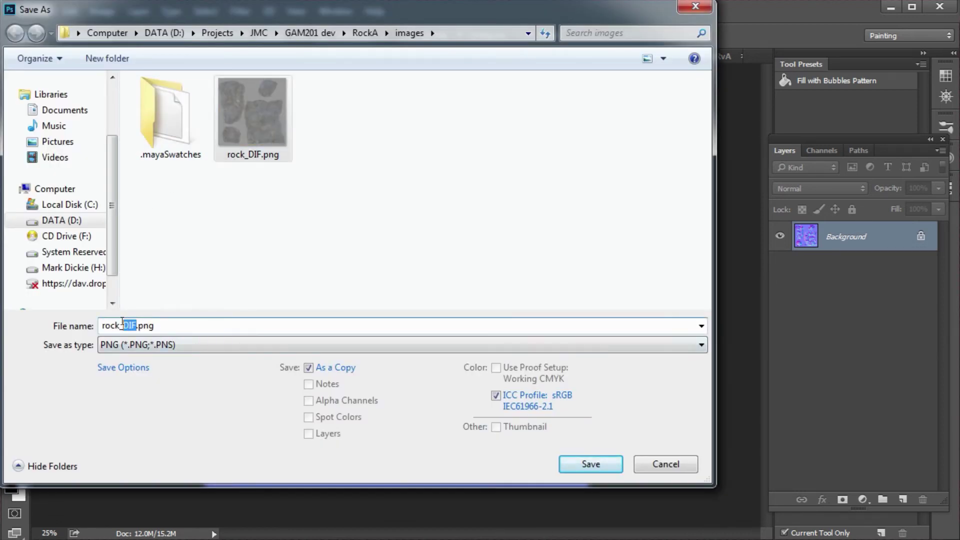
type("NRM")
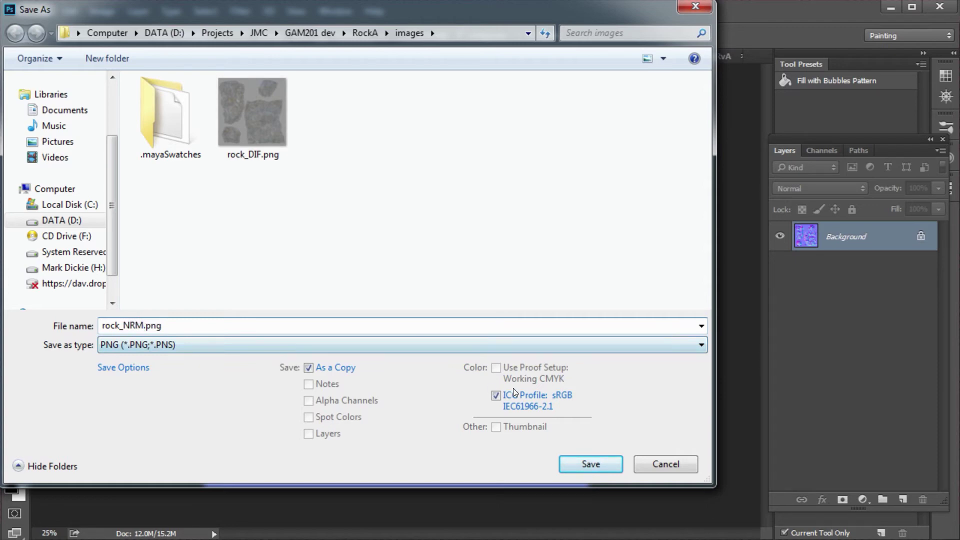
left_click(582, 464)
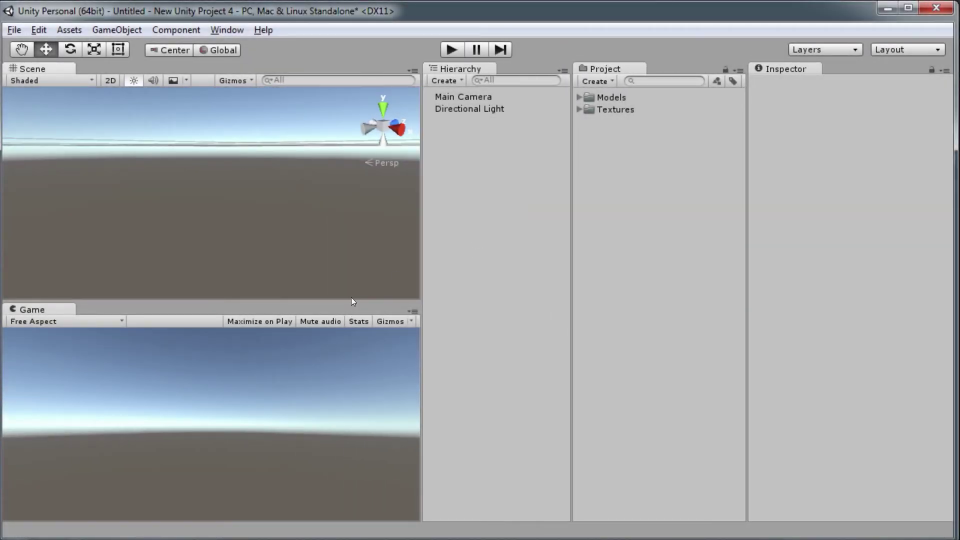
- Switch to Unity and import rock_DIF.png, rock_NRM.png and the LP_rock model into the project
right_click(669, 225)
left_click(652, 228)
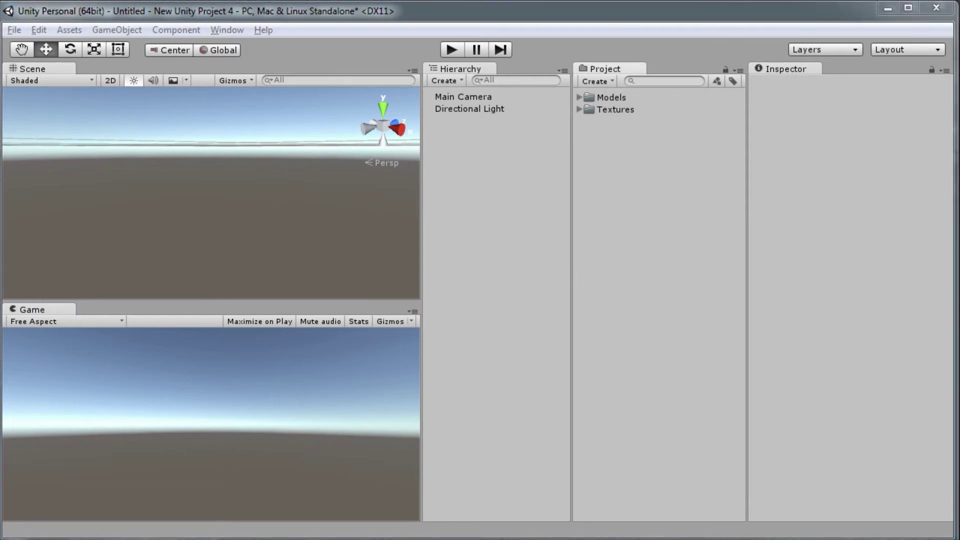
right_click(643, 195)
left_click(734, 278)
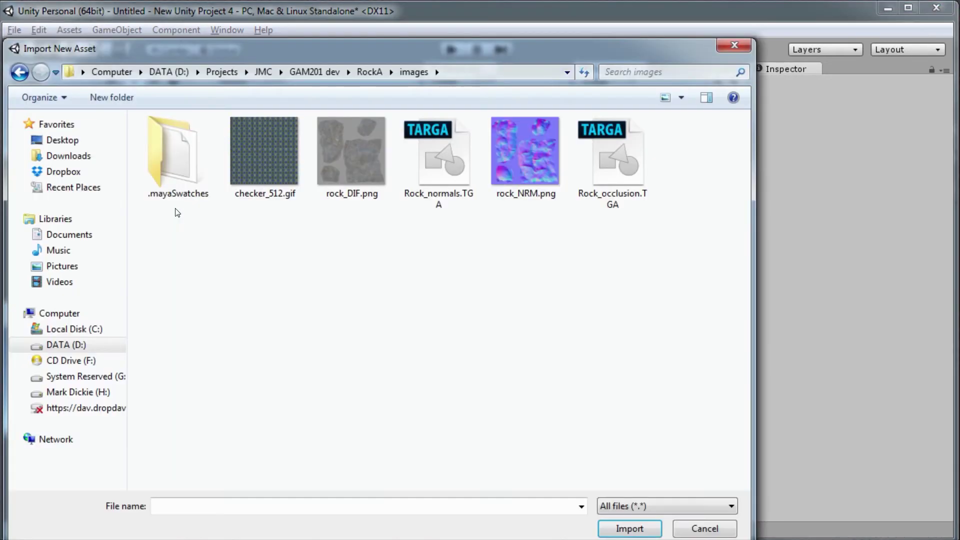
left_click(356, 162)
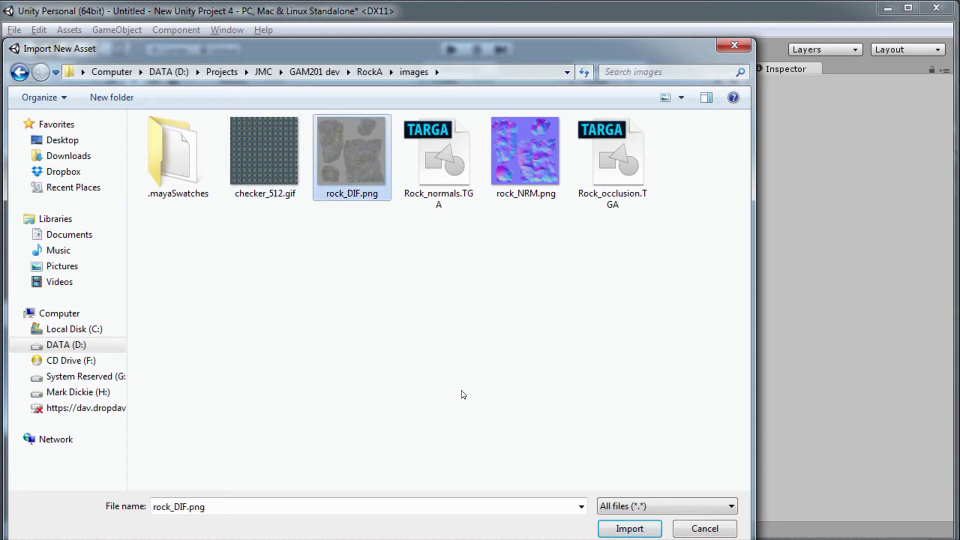
left_click(629, 529)
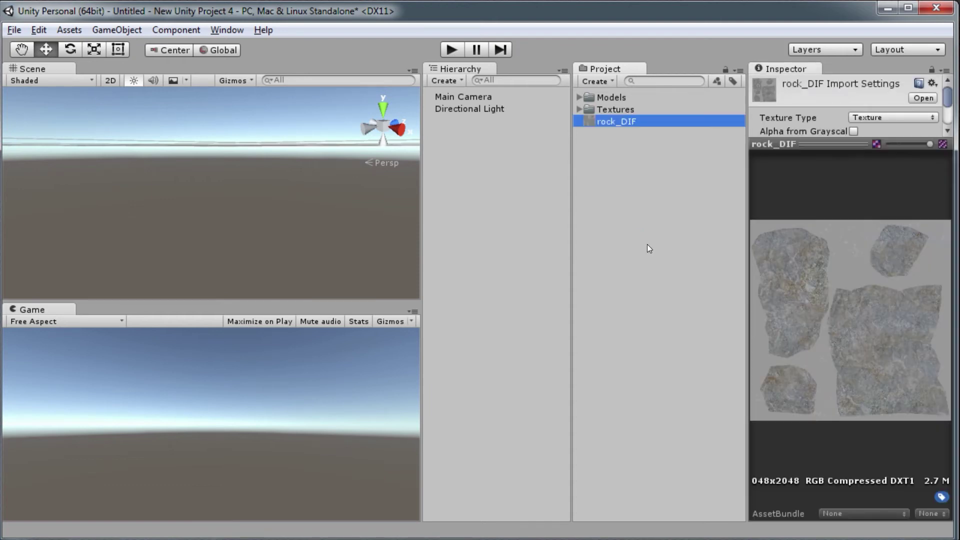
right_click(647, 244)
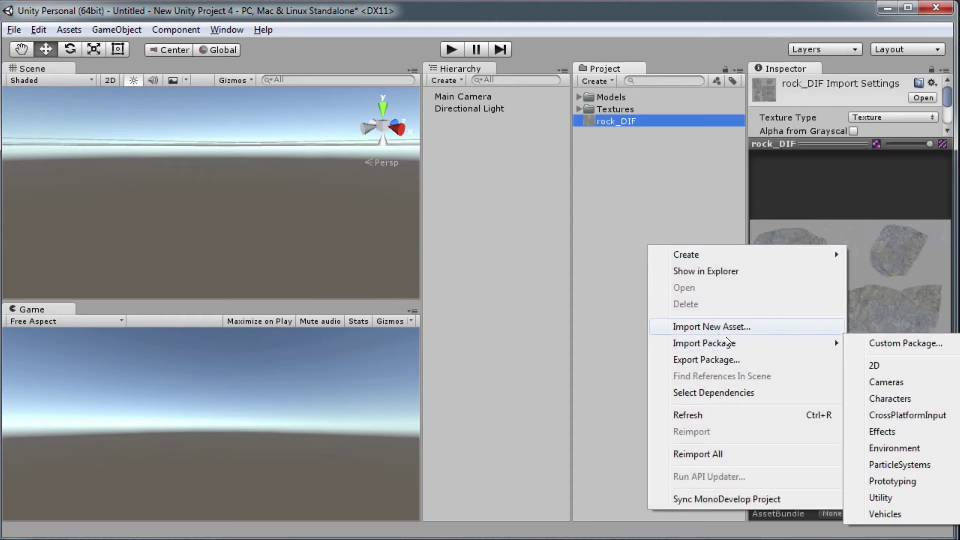
left_click(728, 328)
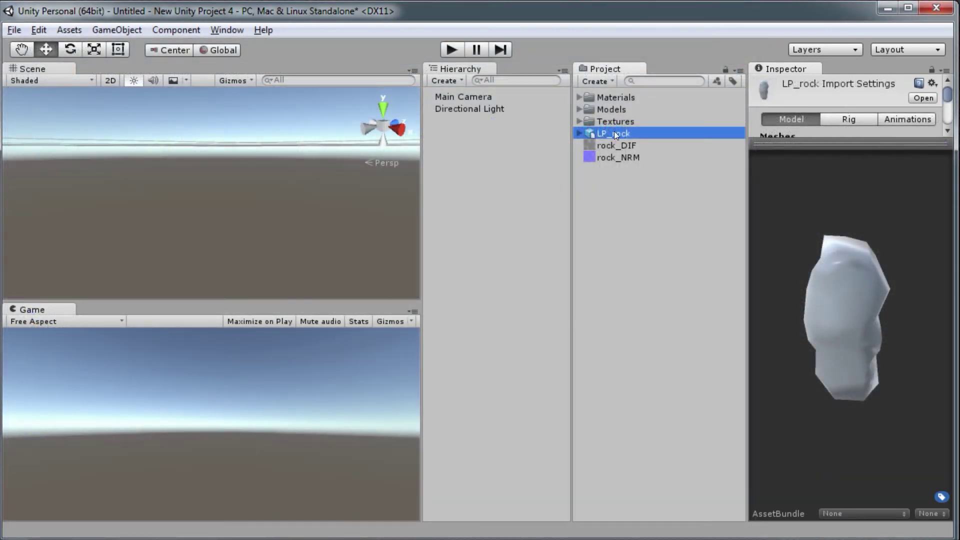
- Place the LP_rock model in the scene and set its position to X 0, Y 0, Z 0
left_click_drag(613, 135, 238, 220)
left_click(839, 140)
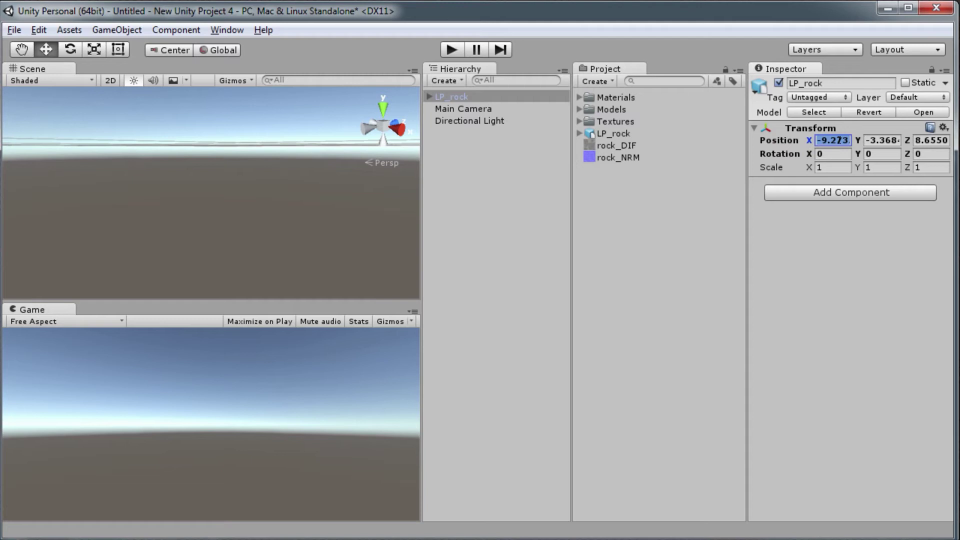
type("0")
key("Tab")
type("0")
key("Tab")
type("0")
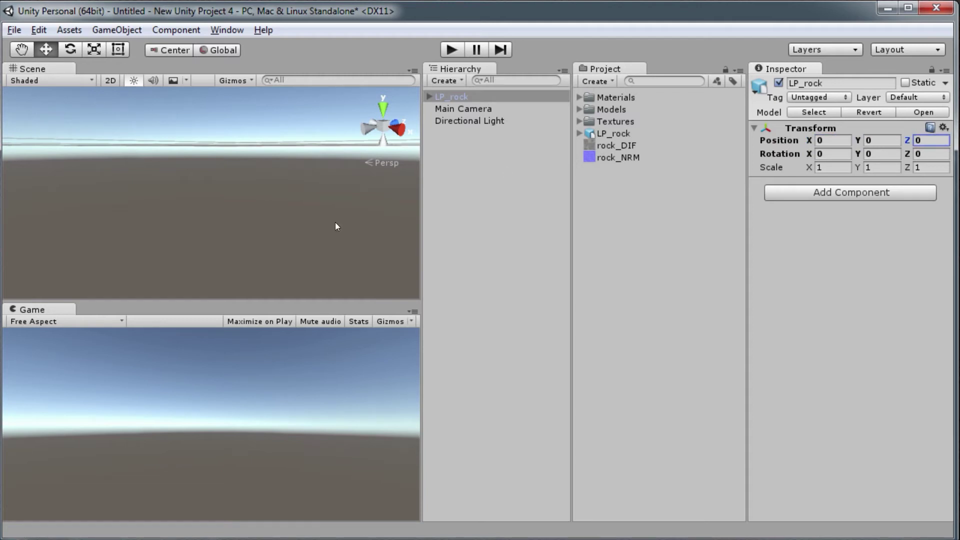
middle_click_drag(349, 211, 269, 195)
key("f")
left_click_drag(210, 218, 255, 212, "alt")
right_click_drag(255, 212, 511, 286, "alt")
mouse_move(370, 220)
left_mouse_down("alt")
mouse_move(373, 173)
mouse_move(378, 202)
left_mouse_up("alt")
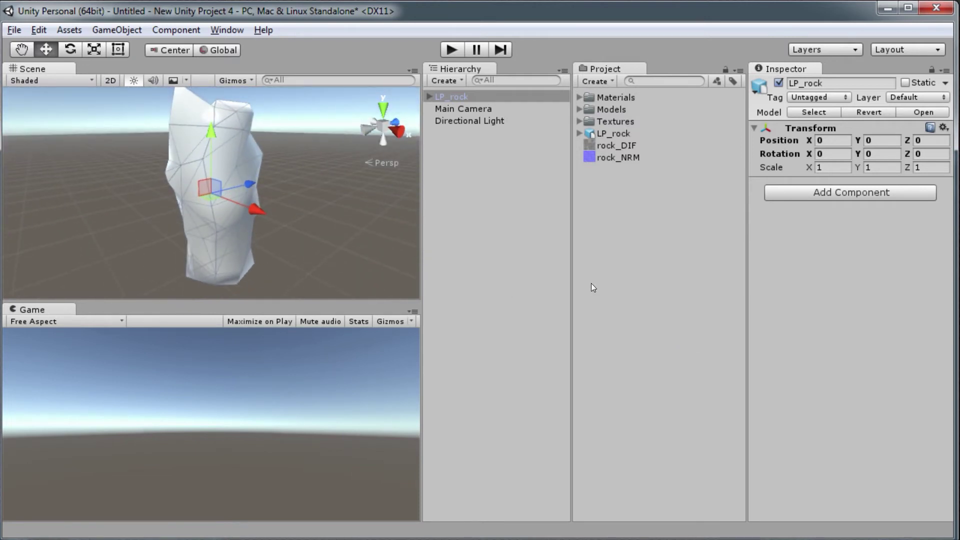
- Create a new material in the project and name it rock
left_click(636, 269)
right_click(634, 216)
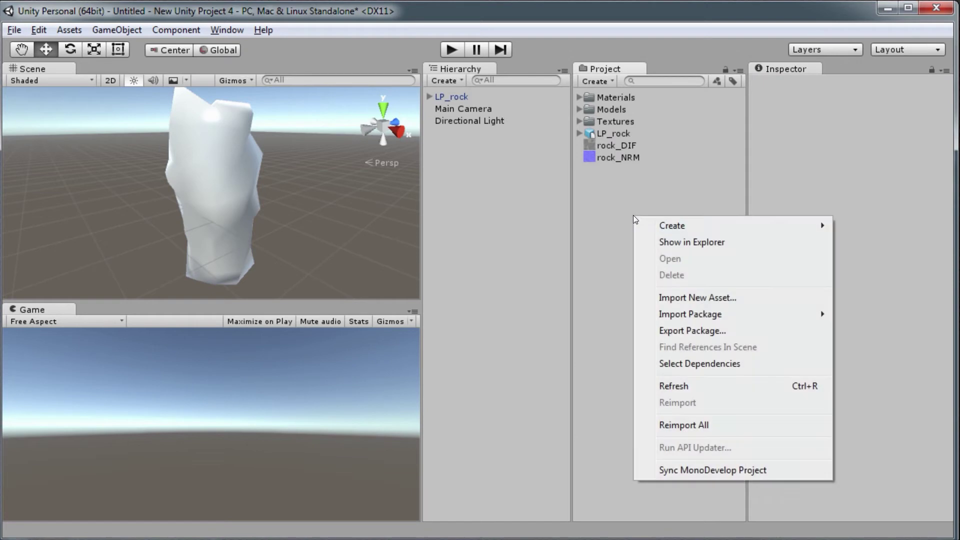
mouse_move(687, 224)
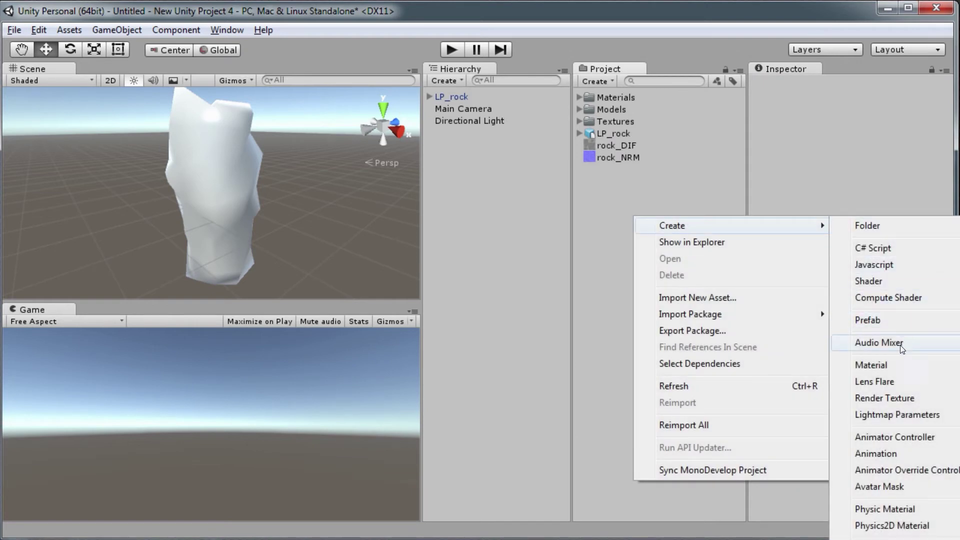
left_click(897, 365)
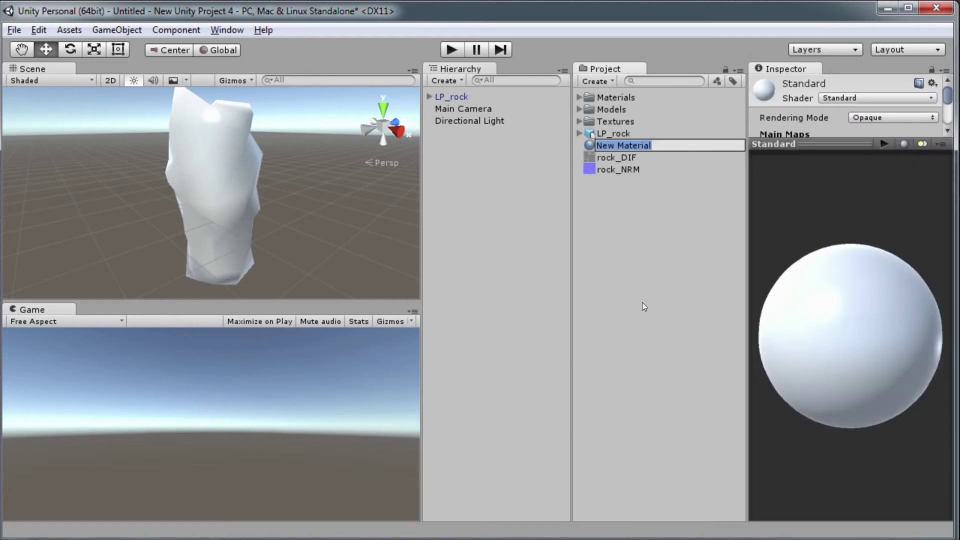
type("rock")
key("Return")
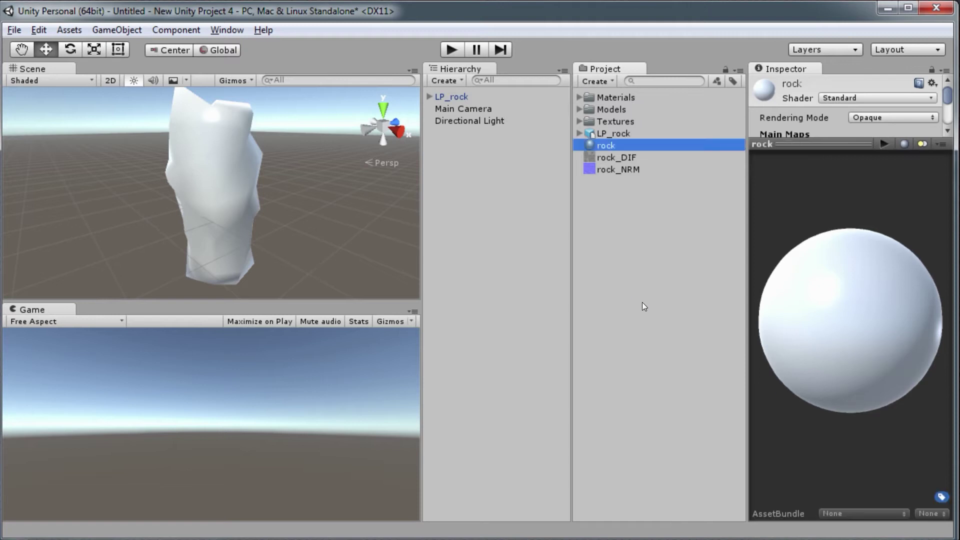
- Assign rock_DIF as the rock material's albedo texture and apply the material to the rock model in the scene
left_click_drag(814, 142, 813, 278)
left_click_drag(612, 158, 768, 149)
left_click_drag(838, 404, 788, 391)
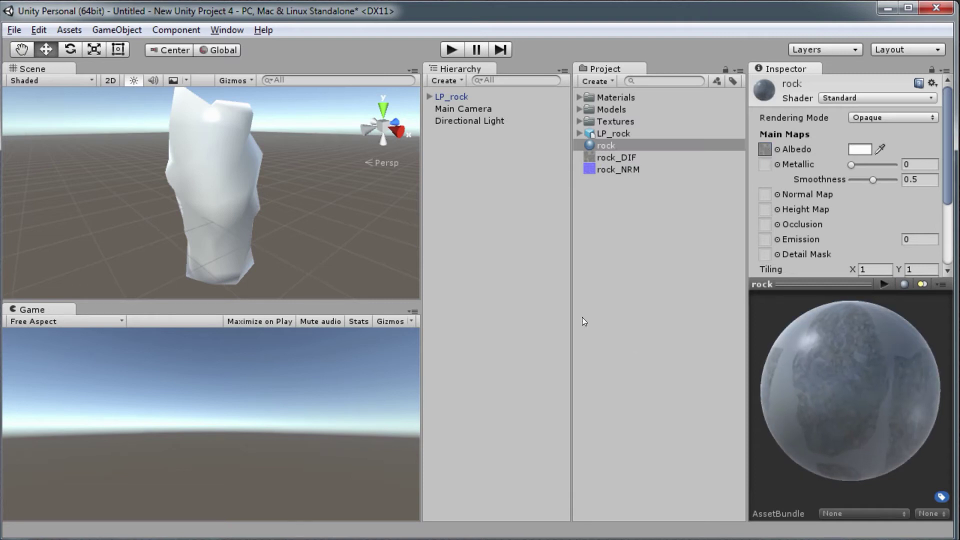
left_click_drag(609, 145, 226, 183)
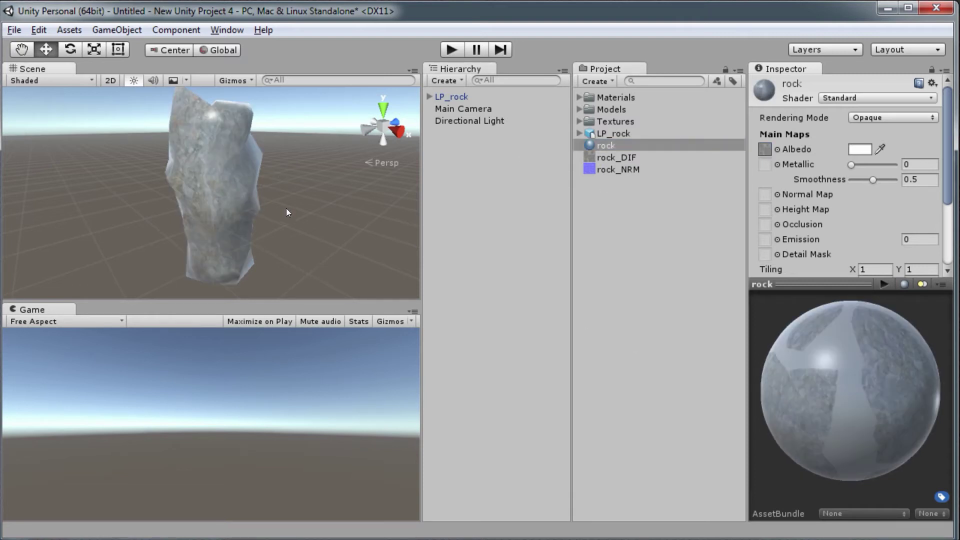
- Change the rock material's shader to Standard (Specular setup)
left_click_drag(312, 216, 294, 199, "alt")
left_click(859, 98)
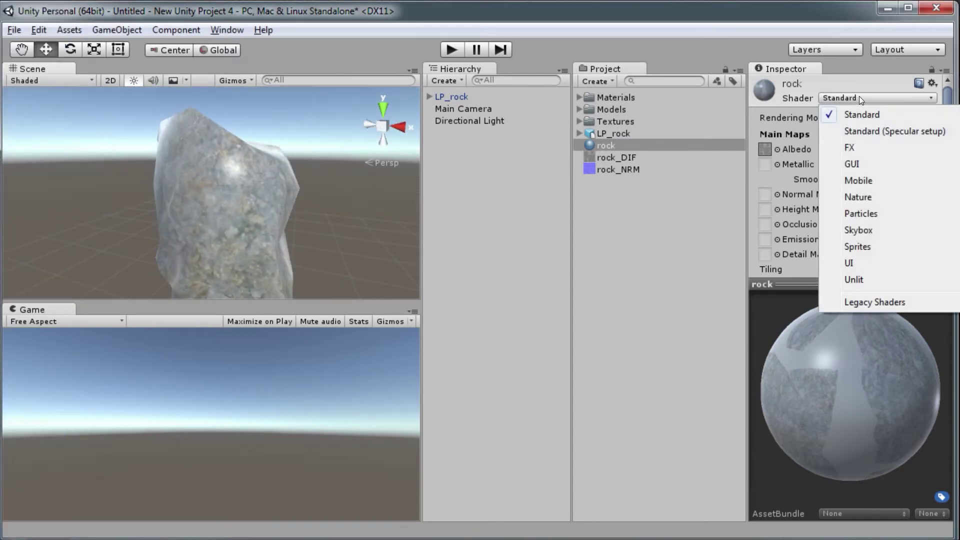
left_click(864, 131)
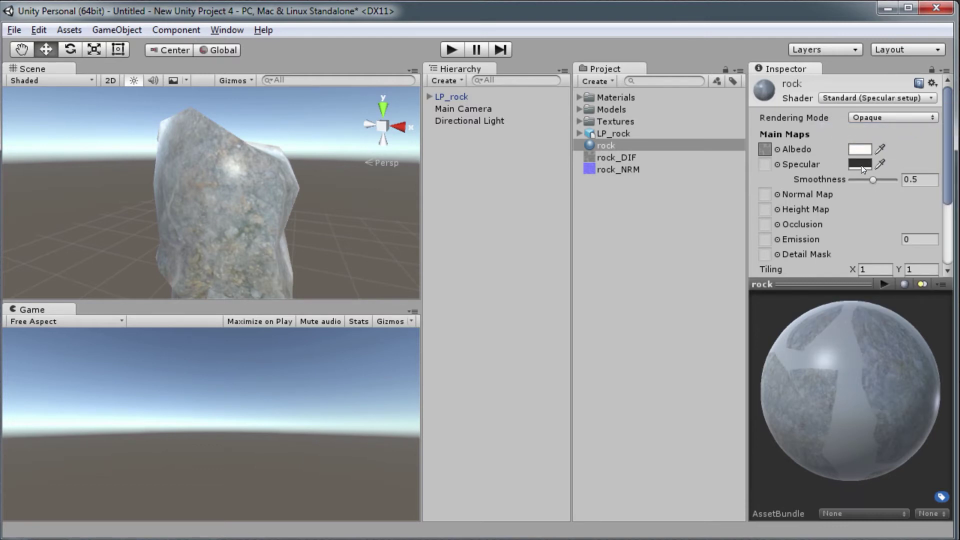
- Darken the rock material's albedo color to grey (RGB 156, 156, 156) and set its smoothness to 0.14
left_click(862, 149)
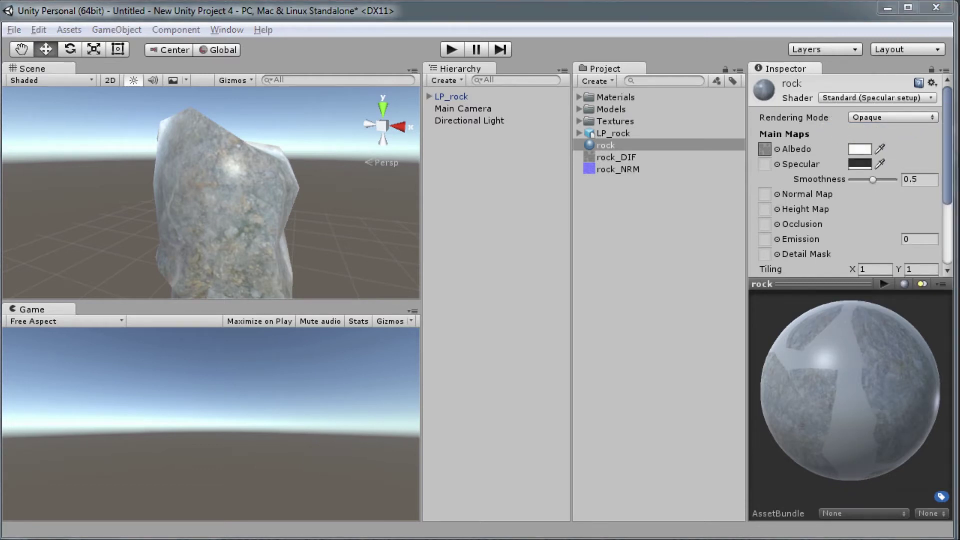
left_click_drag(421, 153, 453, 211)
mouse_move(411, 263)
left_mouse_down()
mouse_move(386, 311)
mouse_move(376, 386)
mouse_move(400, 301)
left_mouse_up()
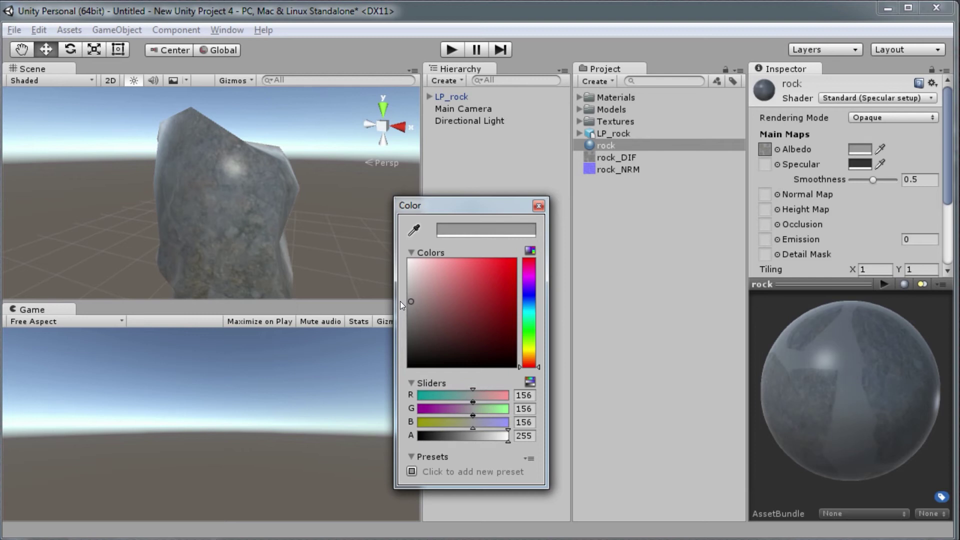
left_click(797, 164)
mouse_move(871, 182)
left_mouse_down()
mouse_move(850, 182)
mouse_move(908, 186)
mouse_move(855, 181)
left_mouse_up()
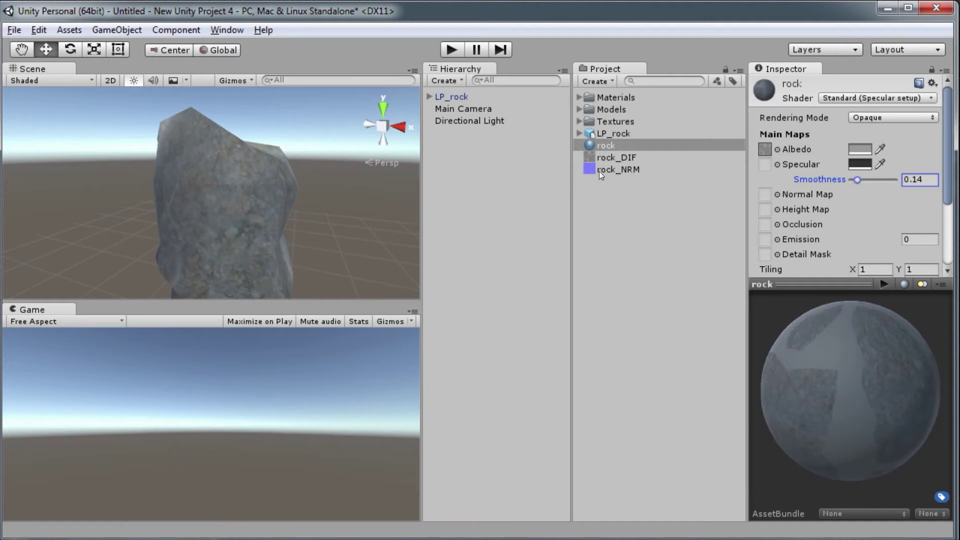
- Make the Scene view taller and assign rock_NRM as the rock material's normal map
middle_click_drag(278, 215, 242, 158, "alt")
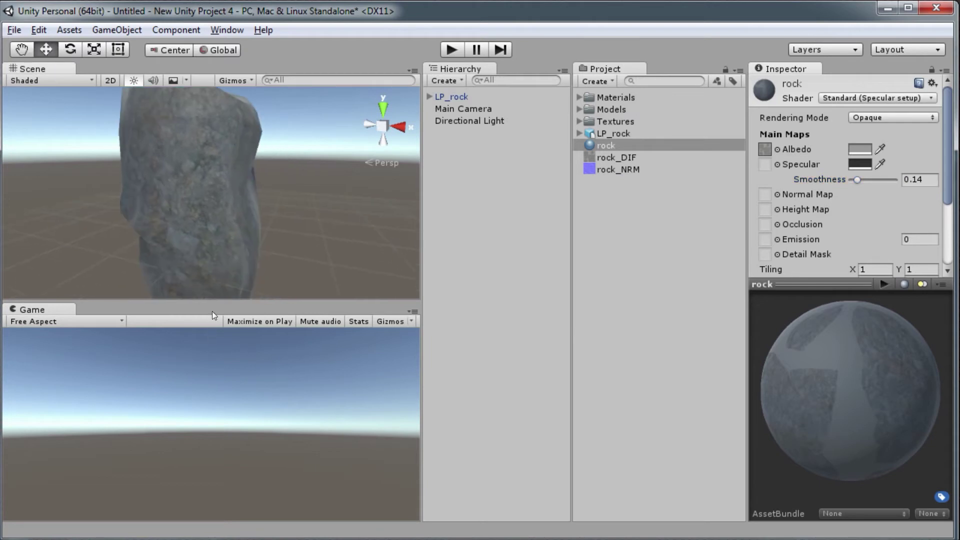
left_click_drag(220, 300, 228, 374)
middle_click_drag(277, 228, 280, 182)
right_click_drag(308, 218, 544, 278)
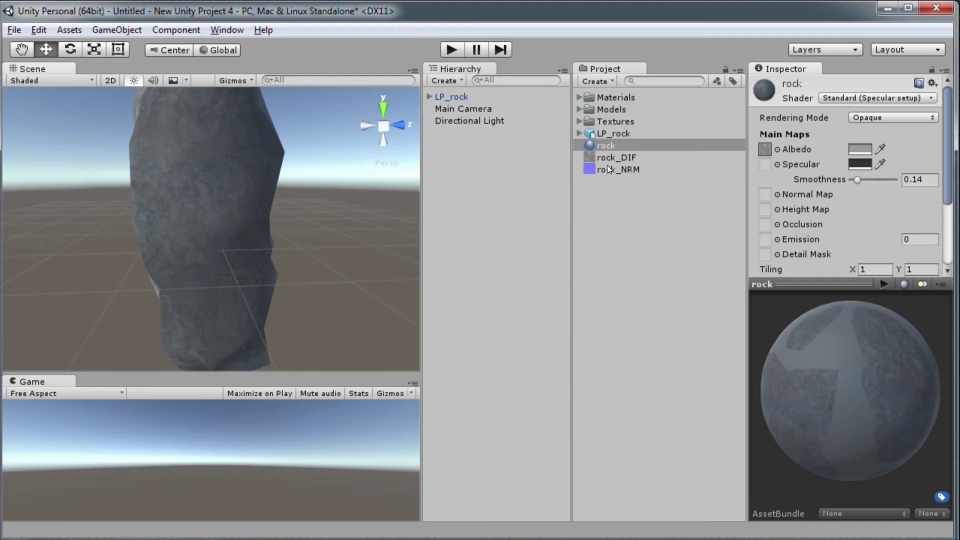
left_click_drag(607, 167, 769, 194)
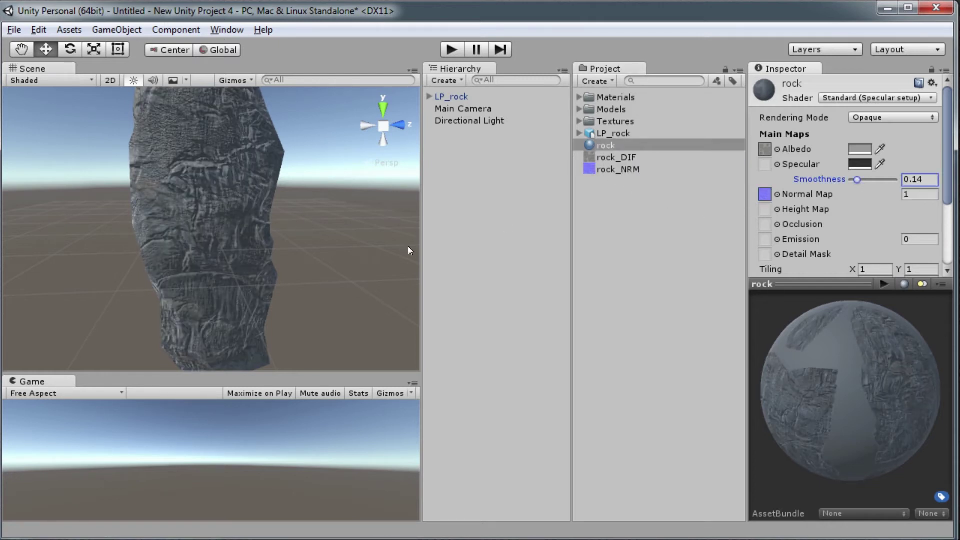
- Reduce the rock material's normal map strength to 0.32
right_click_drag(236, 208, 347, 223)
left_click_drag(347, 224, 268, 221, "alt")
right_click_drag(268, 221, 377, 257, "alt")
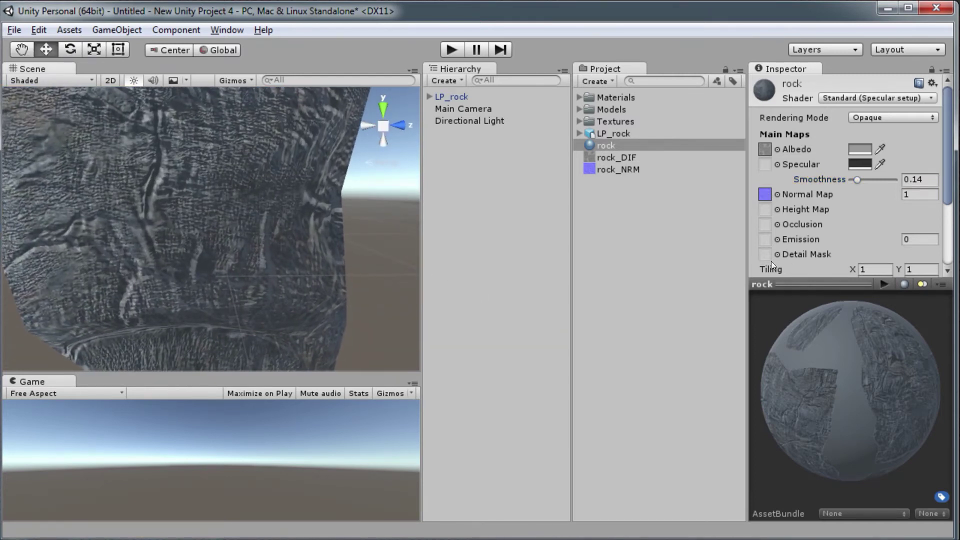
left_click_drag(854, 191, 832, 194)
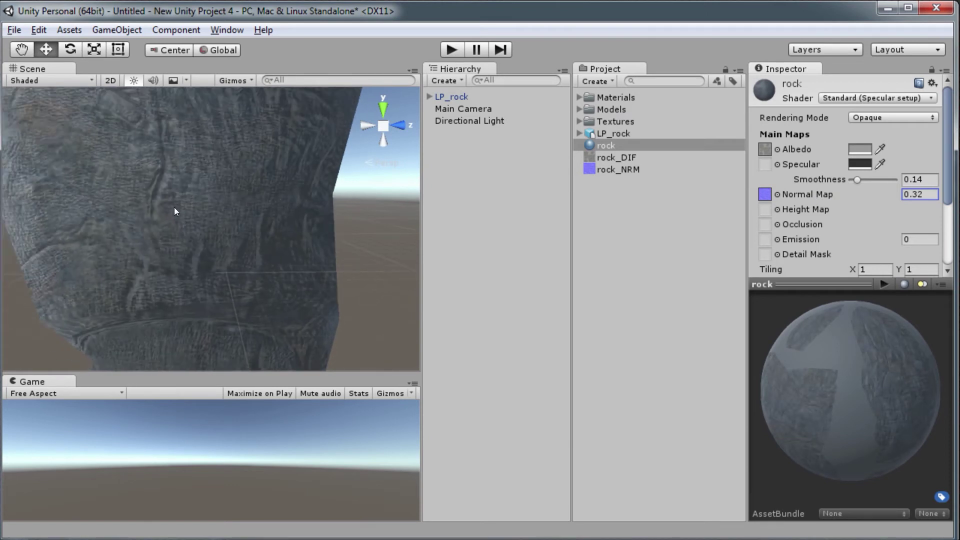
- Raise the rock material's normal map strength to 0.48
left_click_drag(174, 207, 168, 180, "alt")
right_click_drag(168, 181, 497, 260, "alt")
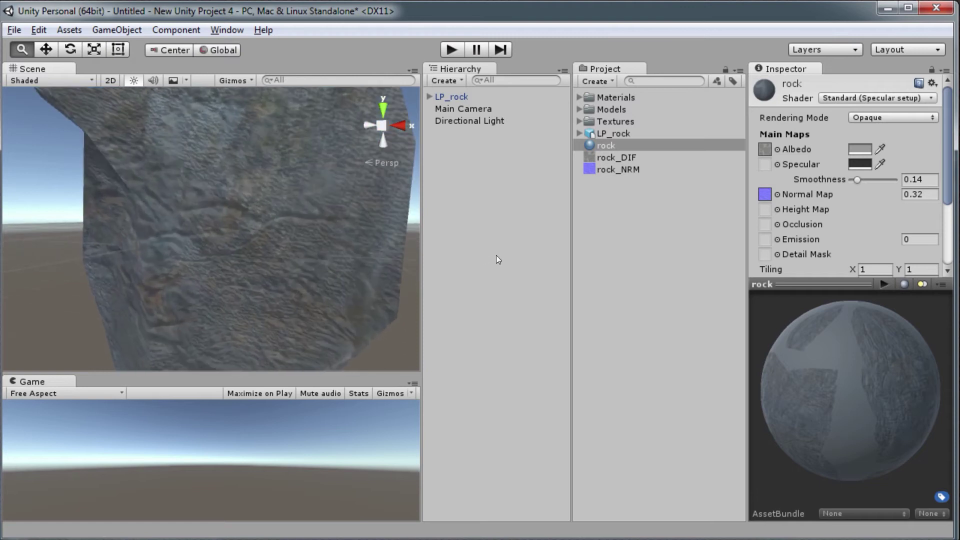
left_click_drag(275, 240, 245, 219, "alt")
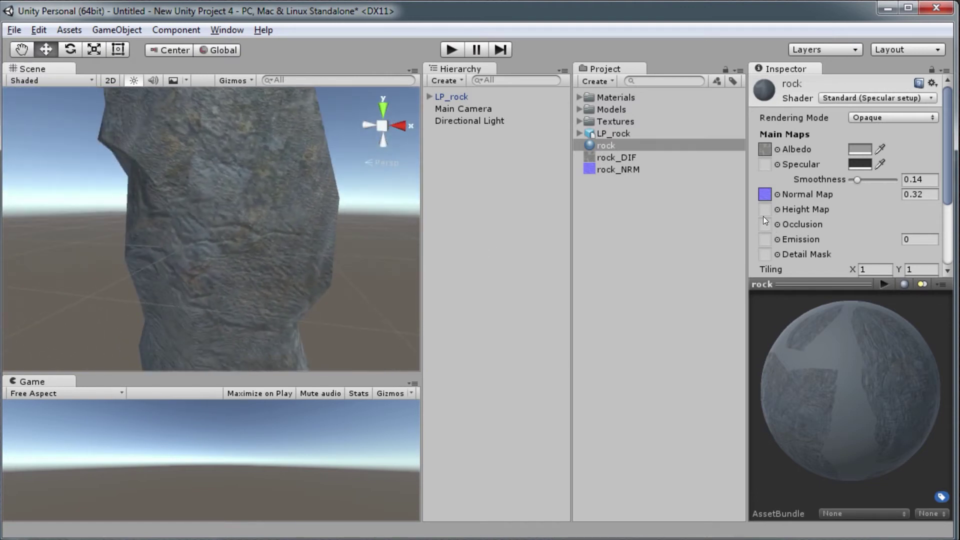
left_click(819, 178)
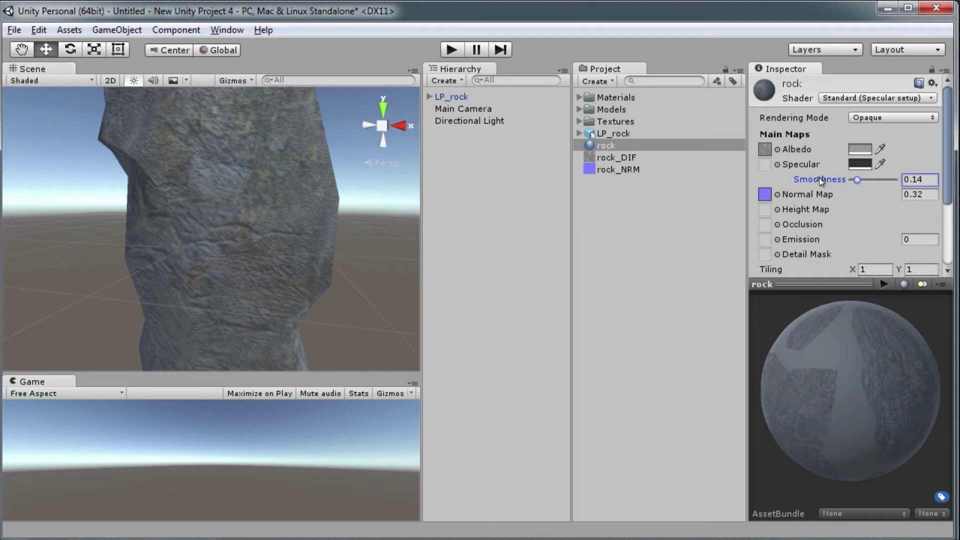
left_click_drag(835, 194, 855, 194)
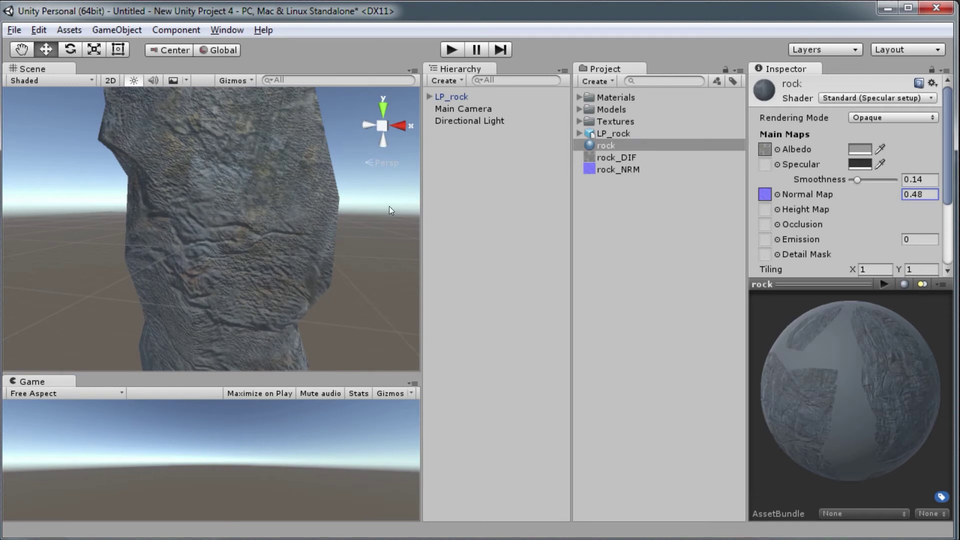
- Switch to Photoshop and save a copy of the rock occlusion map as rock_AO.png in the images folder
left_click_drag(342, 222, 318, 338, "alt")
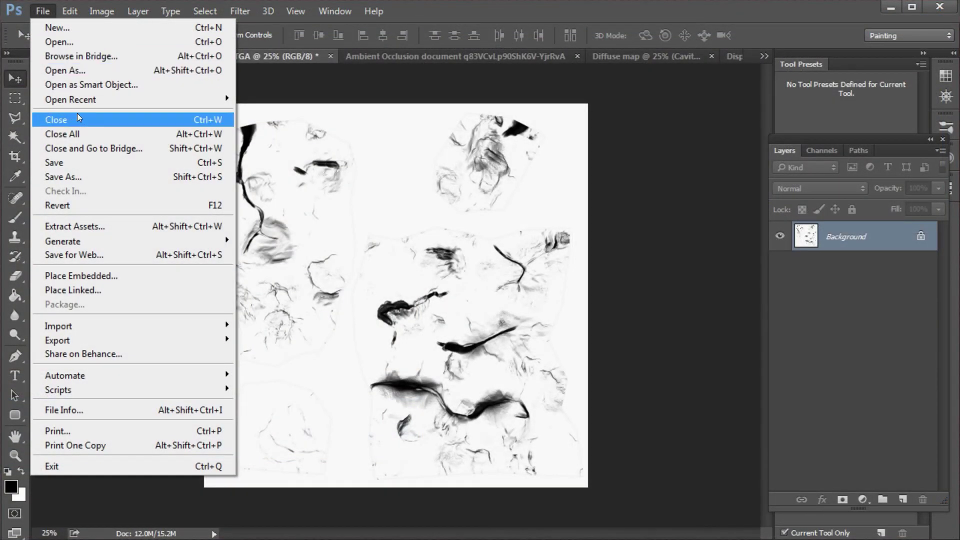
left_click(78, 178)
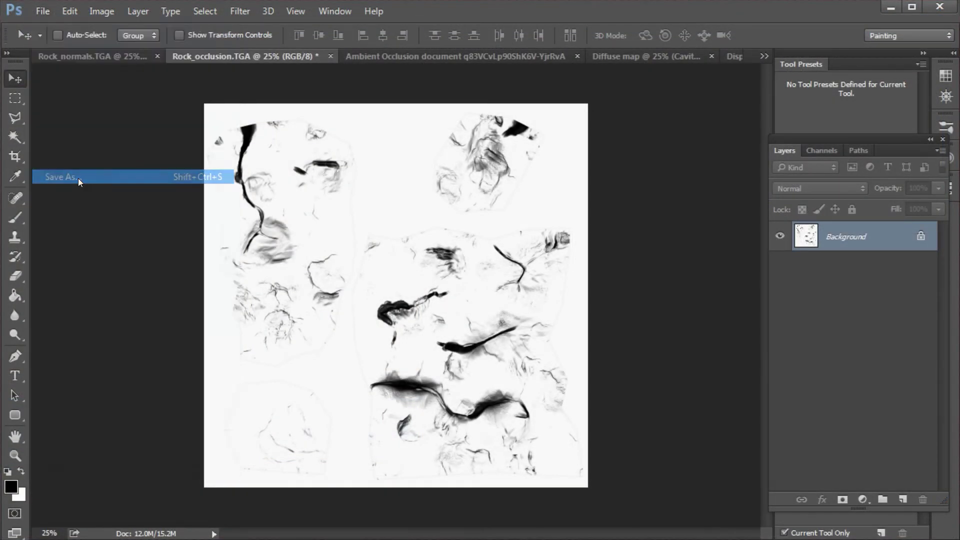
left_click(233, 129)
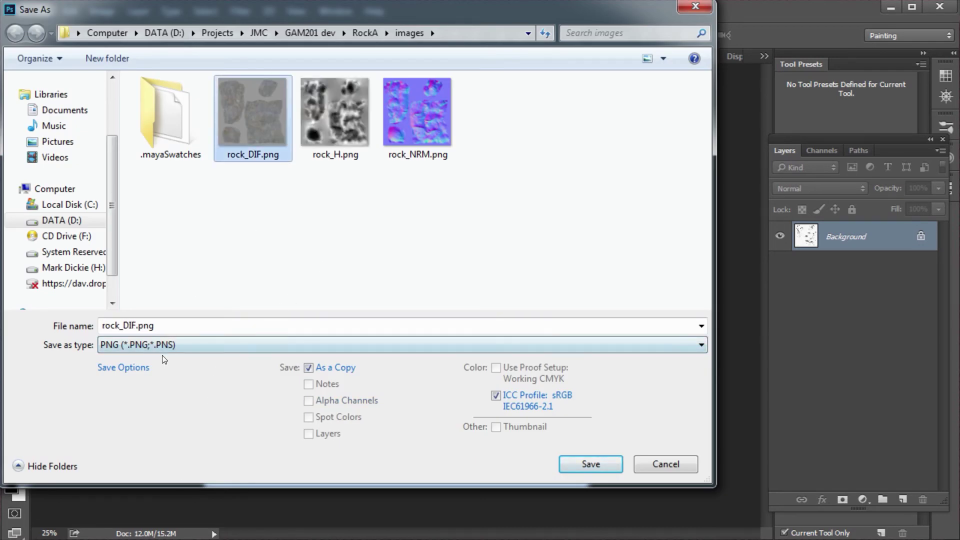
double_click(123, 324)
left_click_drag(136, 322, 122, 320)
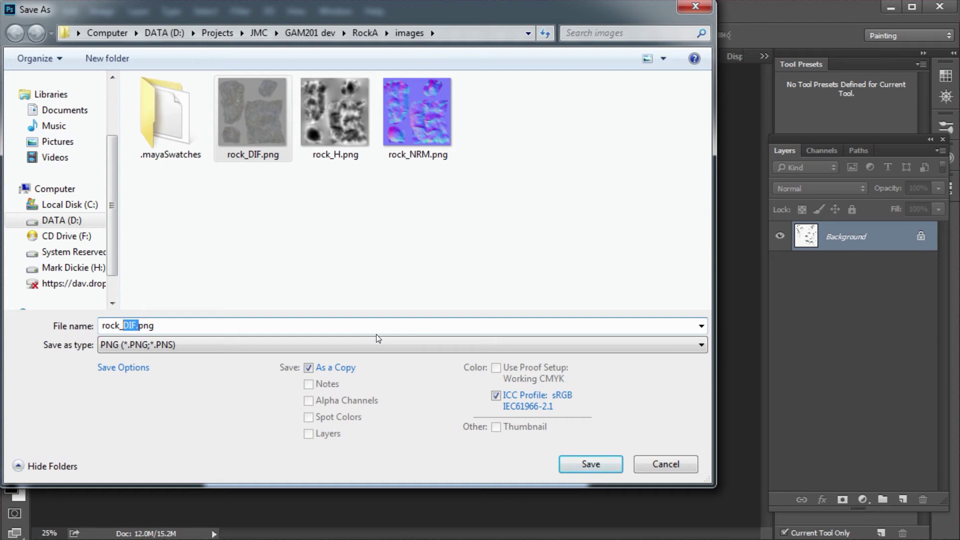
type("AO.")
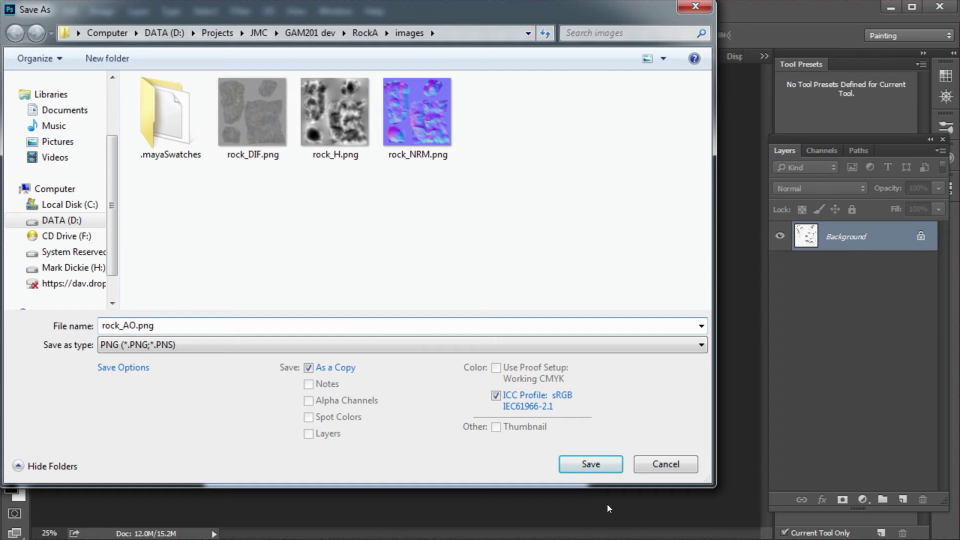
left_click(599, 464)
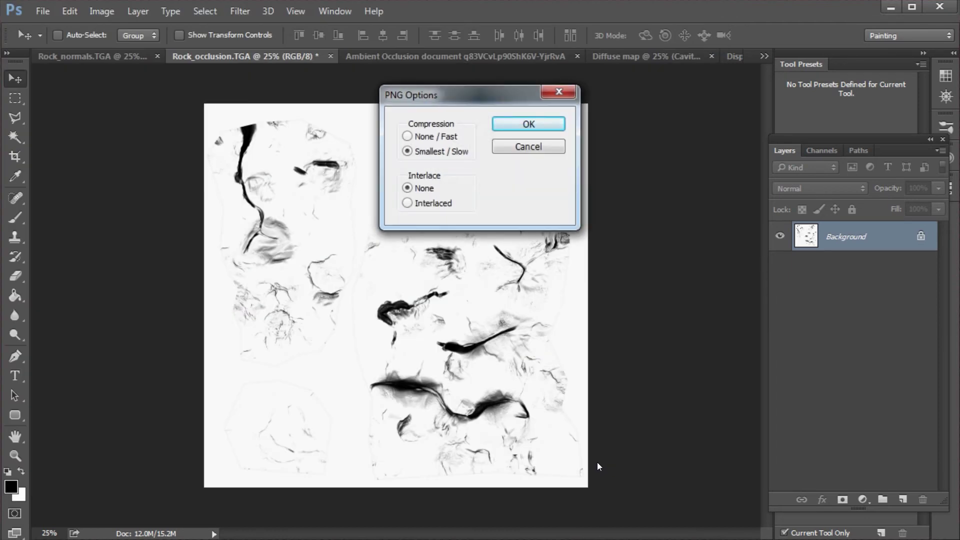
left_click(521, 127)
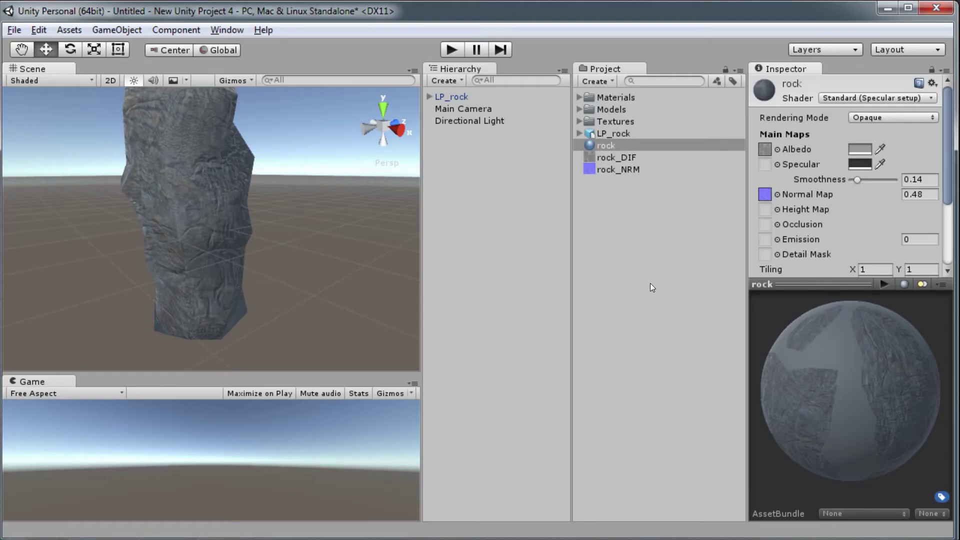
- Switch to Unity and import rock_AO.png from the images folder into the project assets
right_click(650, 283)
left_click(690, 364)
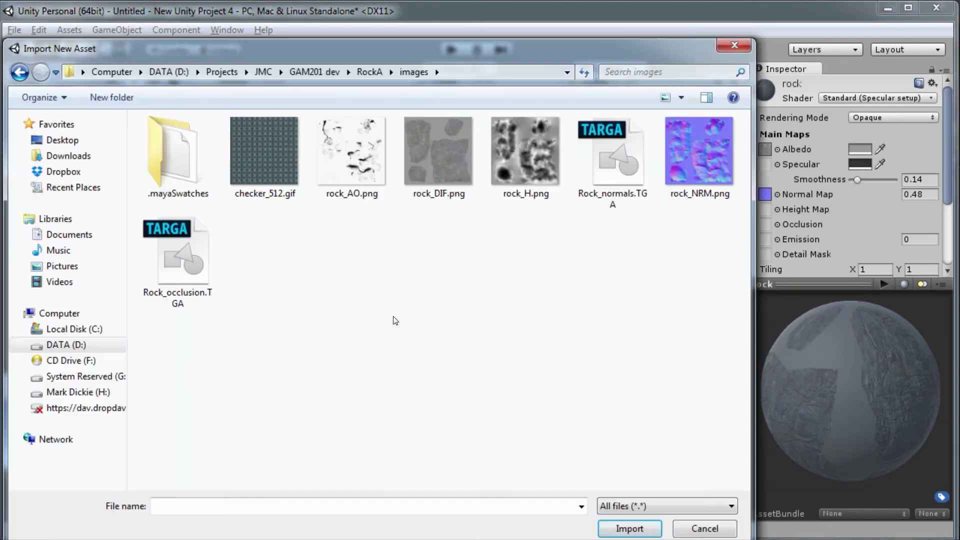
double_click(360, 154)
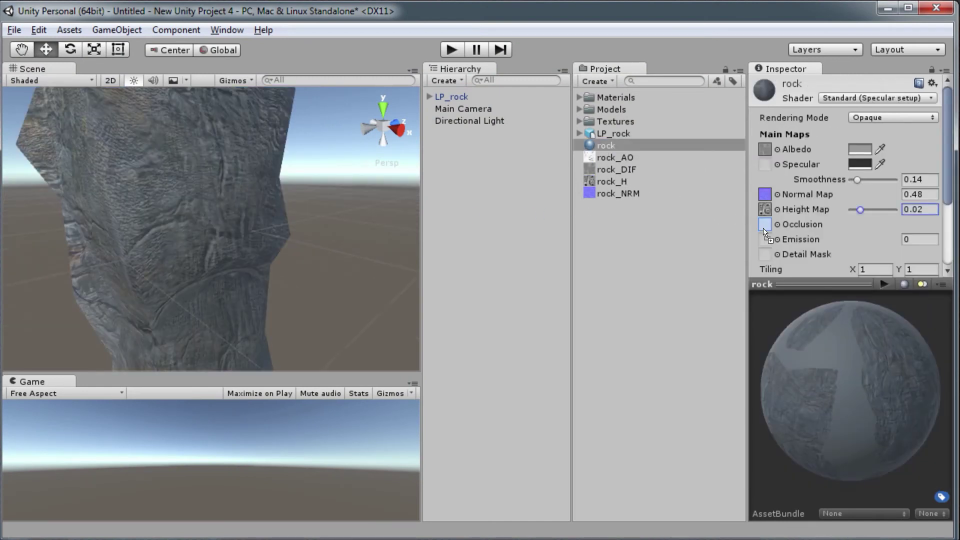
- Assign rock_AO as the rock material's occlusion map and set its strength to 0.53
left_click_drag(765, 227, 766, 228)
left_click_drag(242, 175, 241, 260, "alt")
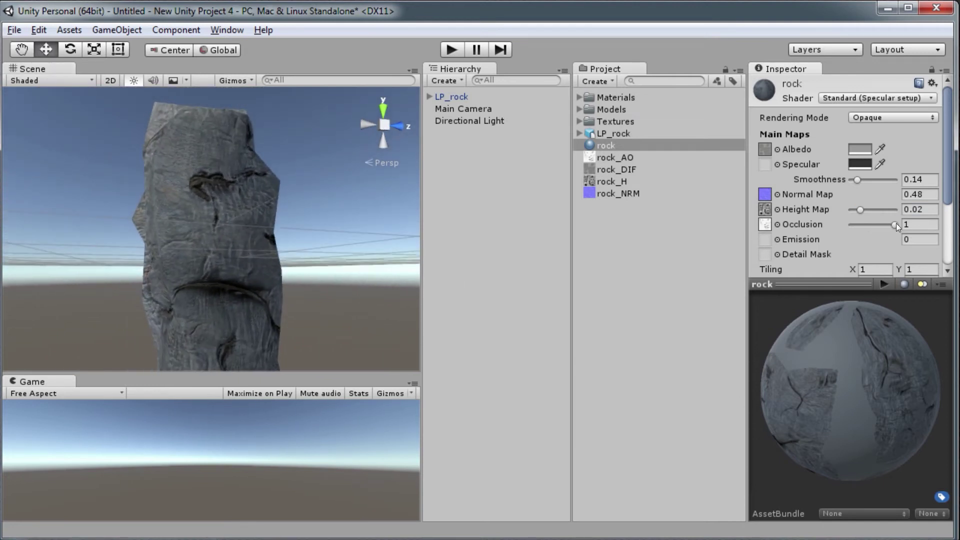
left_click_drag(880, 223, 876, 223)
- Examine the rock's cracks and surface shading from several sides, both up close and from farther away
left_click_drag(340, 280, 302, 296, "alt")
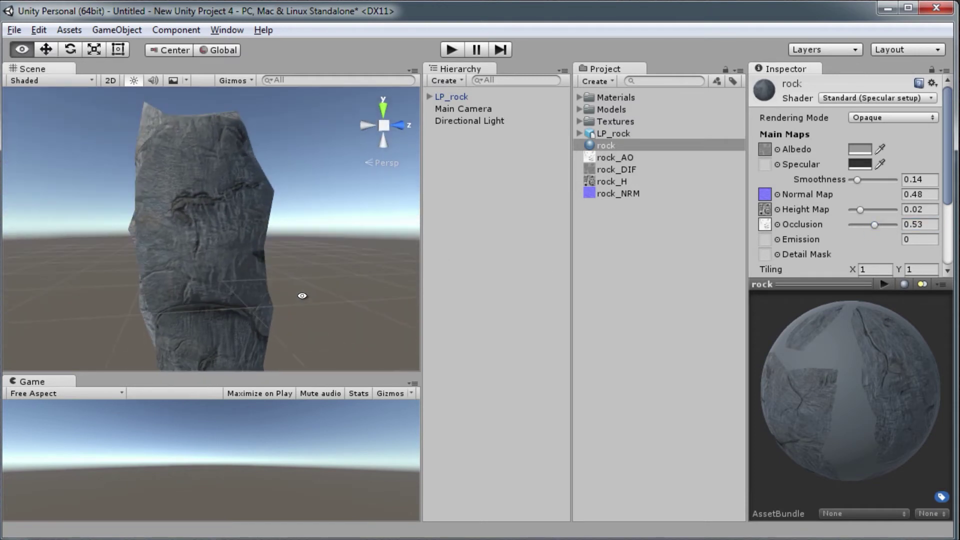
right_click_drag(244, 110, 308, 272, "alt")
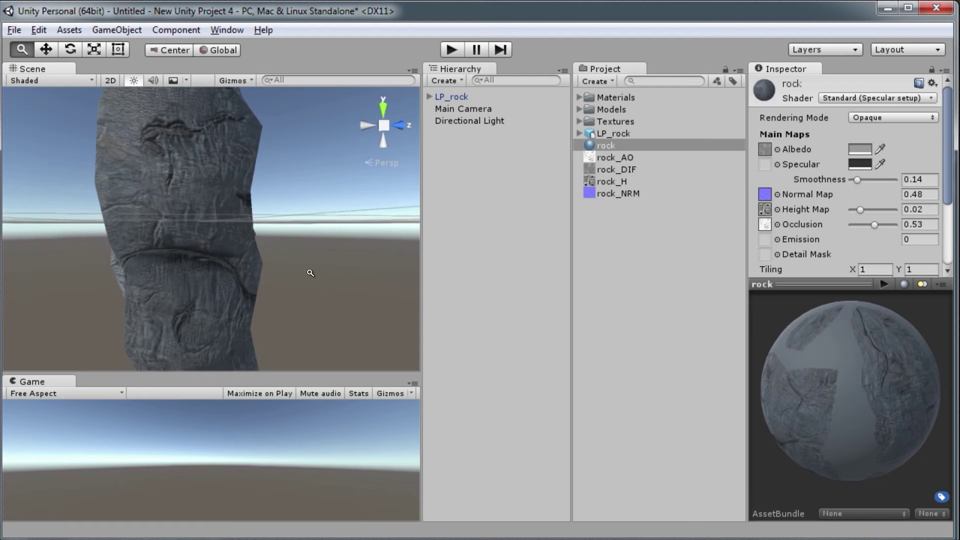
left_click_drag(309, 272, 287, 177, "alt")
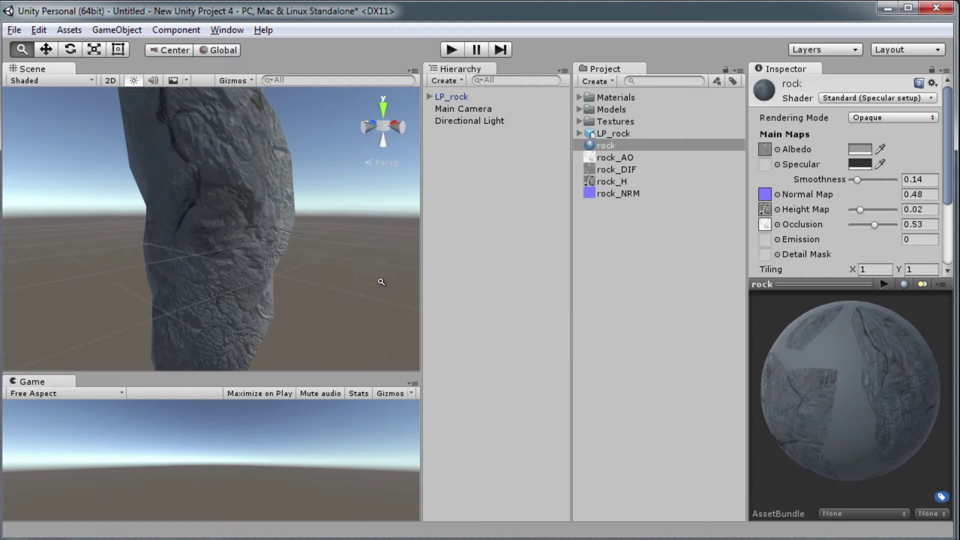
right_click_drag(612, 348, 593, 372, "alt")
left_click_drag(195, 207, 264, 349, "alt")
right_click_drag(264, 349, 229, 274, "alt")
left_click_drag(229, 274, 245, 258, "alt")
right_click_drag(245, 258, 615, 349, "alt")
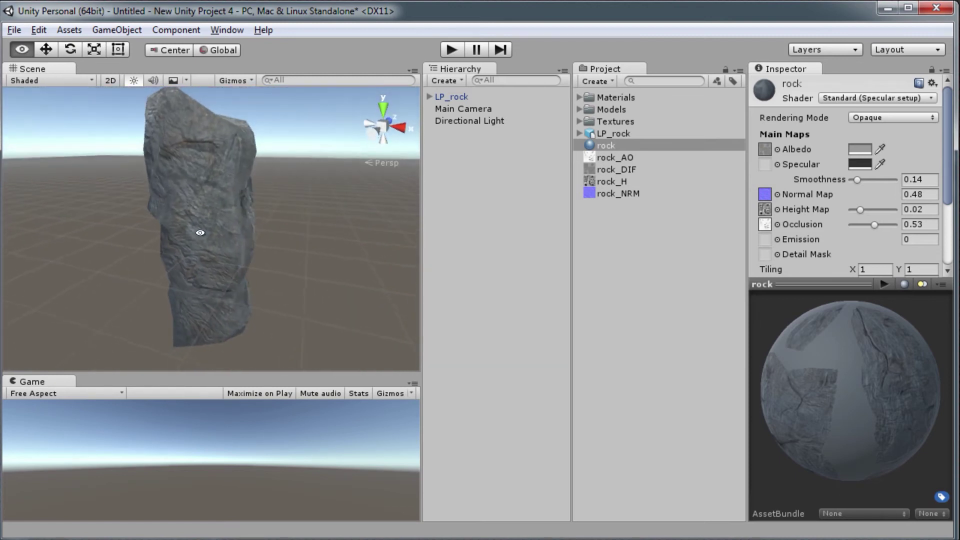
left_click_drag(320, 239, 1, 265, "alt")
left_click_drag(60, 248, 170, 222, "alt")
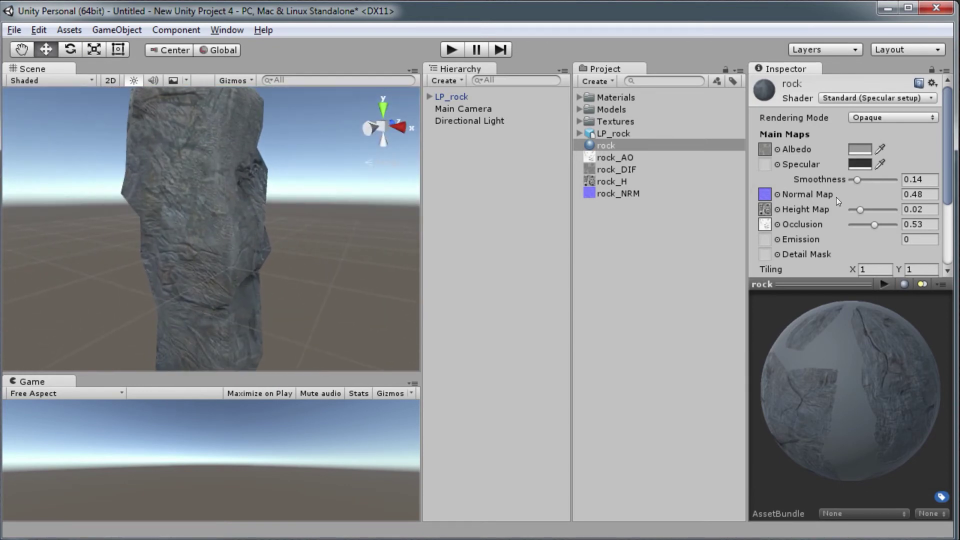
- Lower the rock material's normal map strength to 0.34 and check the surface from different angles
left_click(815, 194)
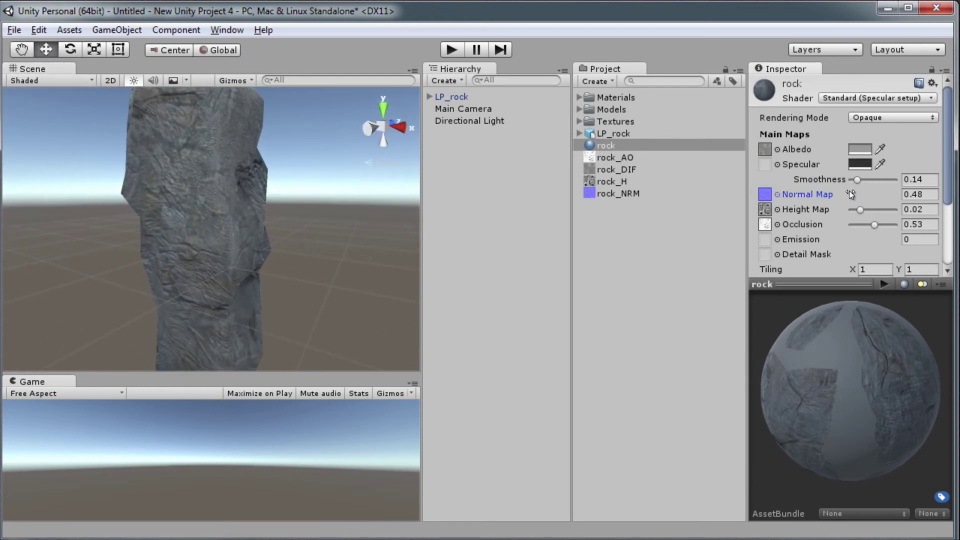
left_click_drag(849, 191, 844, 190)
left_click_drag(292, 269, 2, 267, "alt")
right_click_drag(315, 259, 280, 150, "alt")
middle_click_drag(315, 227, 315, 246, "alt")
left_click_drag(300, 253, 735, 362, "alt")
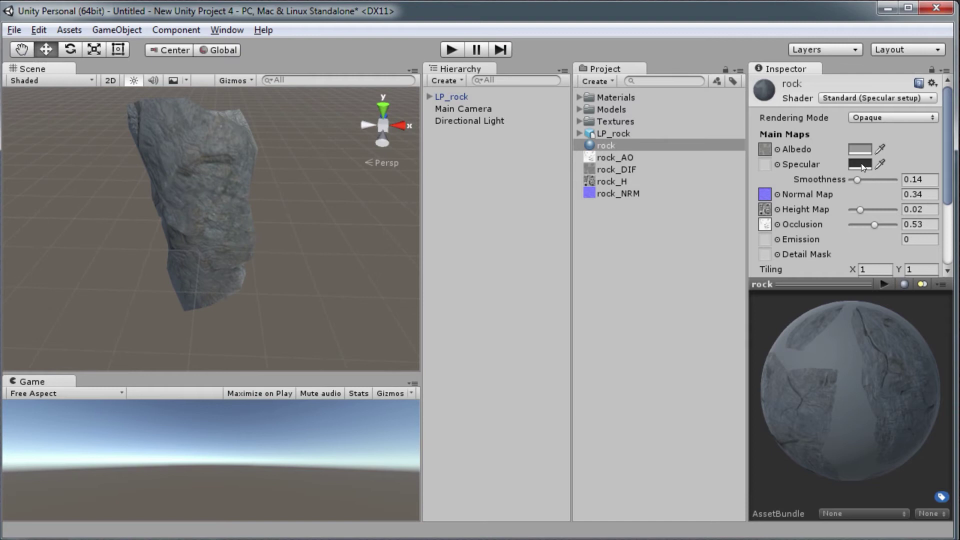
- Try a smoothness of 0.43 on the rock material, then settle on 0.27
left_click_drag(858, 178, 869, 178)
left_click_drag(378, 233, 422, 151, "alt")
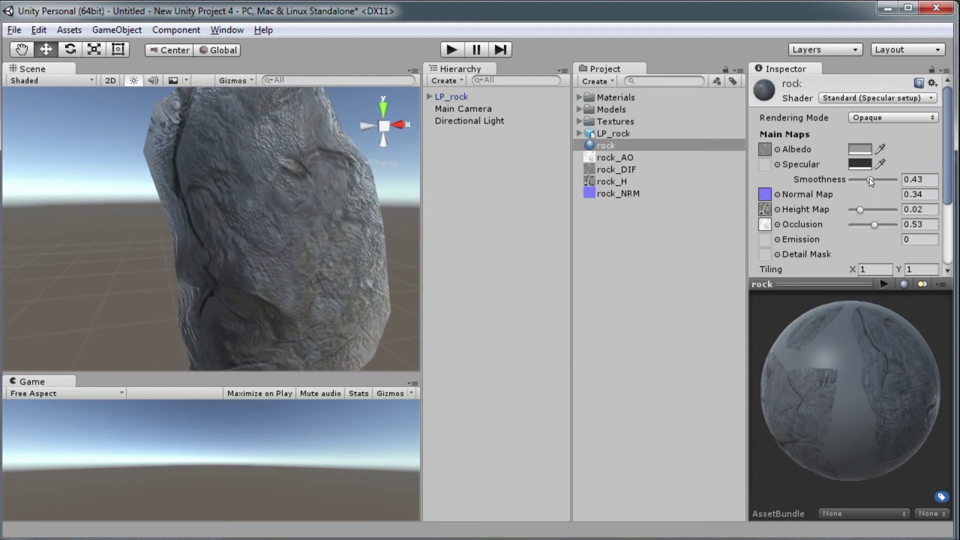
left_click_drag(869, 178, 862, 179)
left_click_drag(327, 266, 350, 280, "alt")
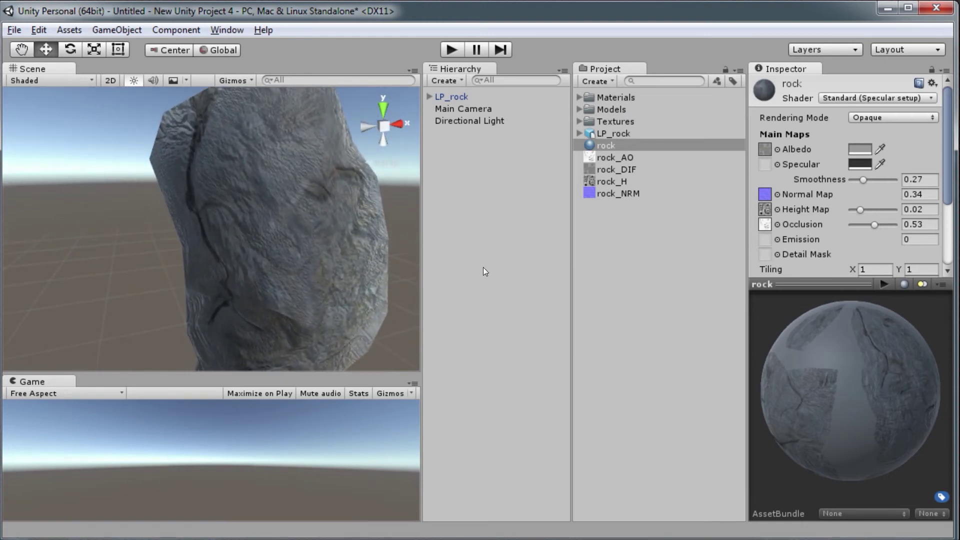
- Reduce the rock material's height map strength to 0.005 and briefly open the rock_H image for viewing
left_click(851, 209)
left_click(801, 210)
double_click(766, 209)
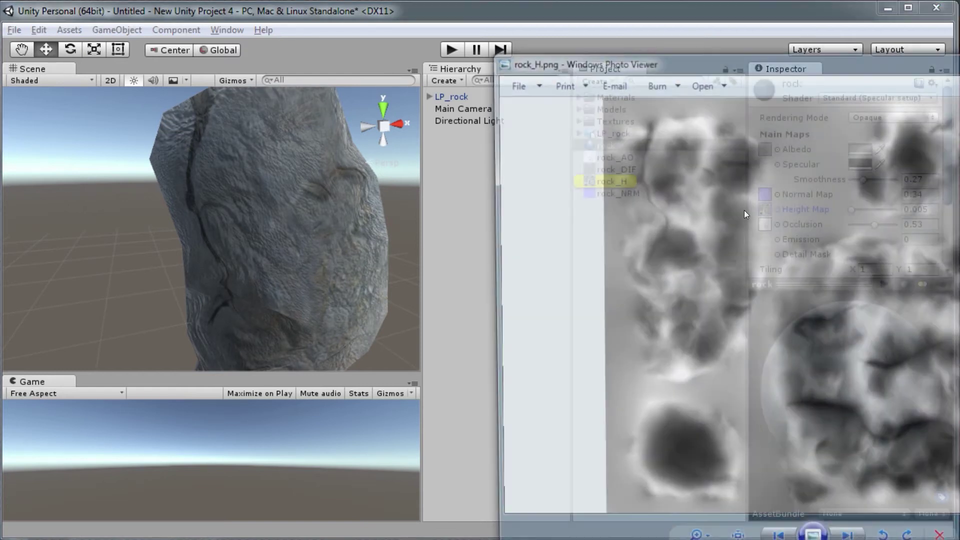
key("alt+F4")
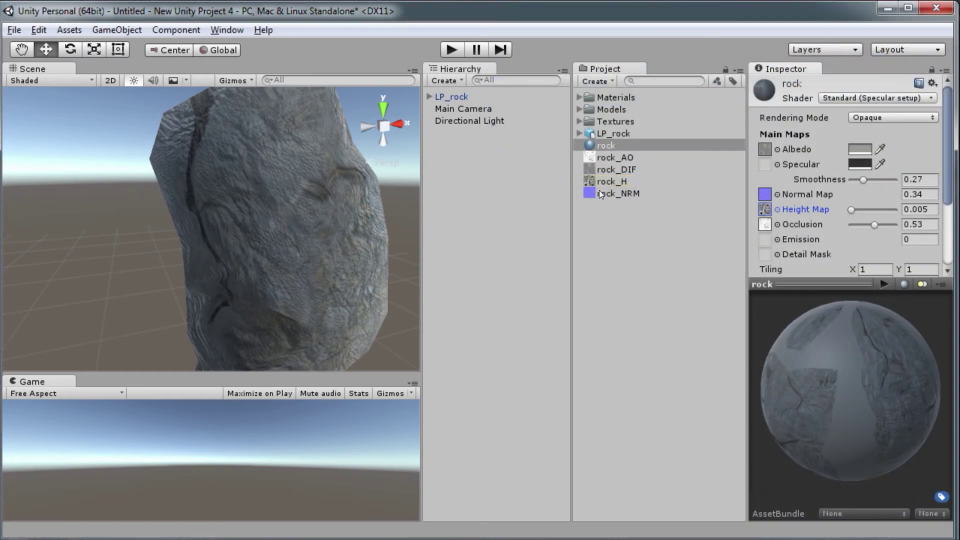
- Delete the rock_H texture from the project assets
left_click(612, 181)
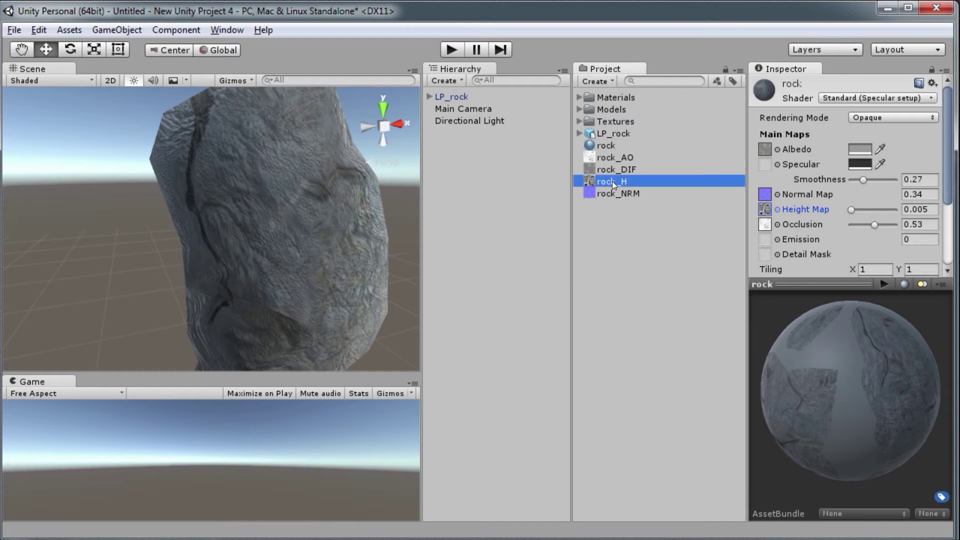
key("Delete")
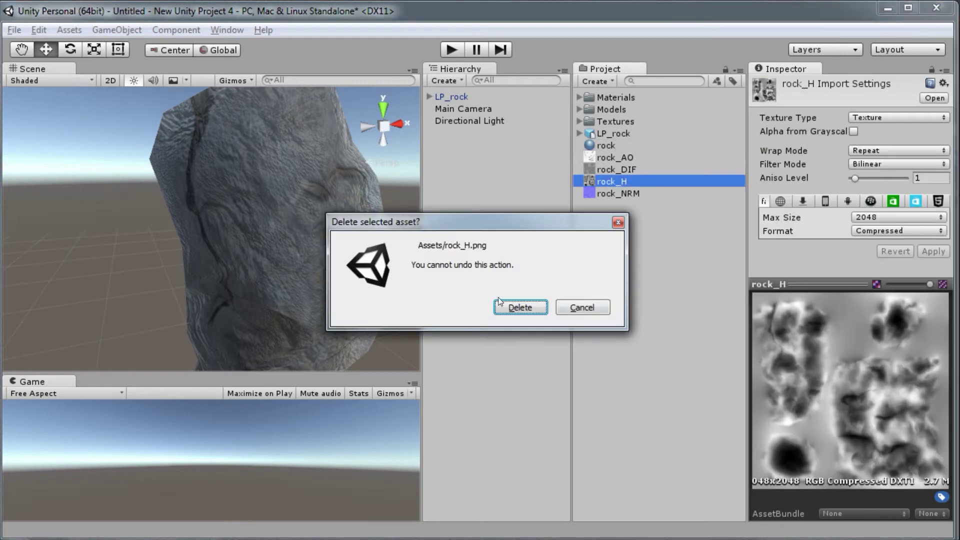
left_click(520, 307)
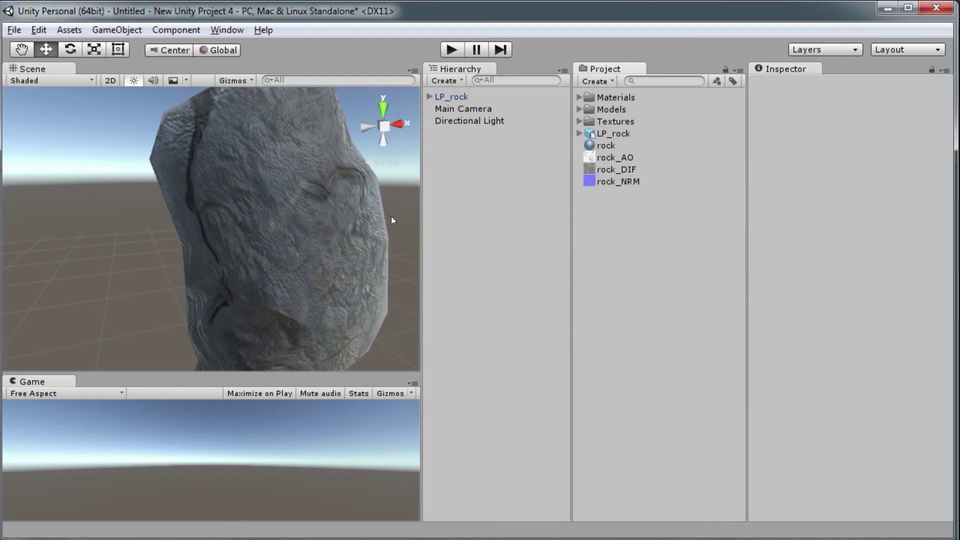
- Examine the rock without its height map from all sides, including a close view of the surface detail
left_click_drag(343, 206, 296, 236, "alt")
right_click_drag(295, 235, 301, 203, "alt")
left_click_drag(301, 203, 3, 220, "alt")
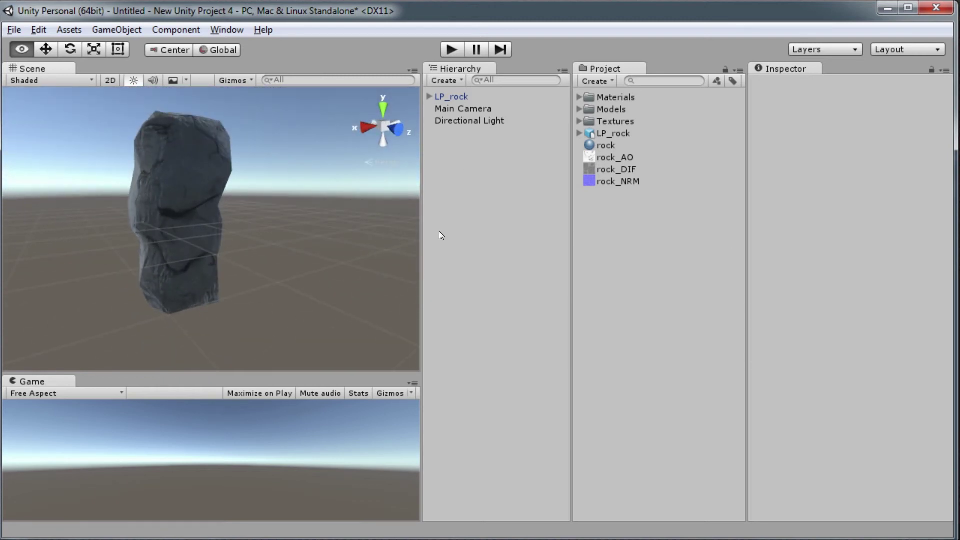
left_click_drag(251, 265, 550, 208, "alt")
left_click_drag(530, 124, 920, 331, "alt")
right_click_drag(258, 220, 395, 292, "alt")
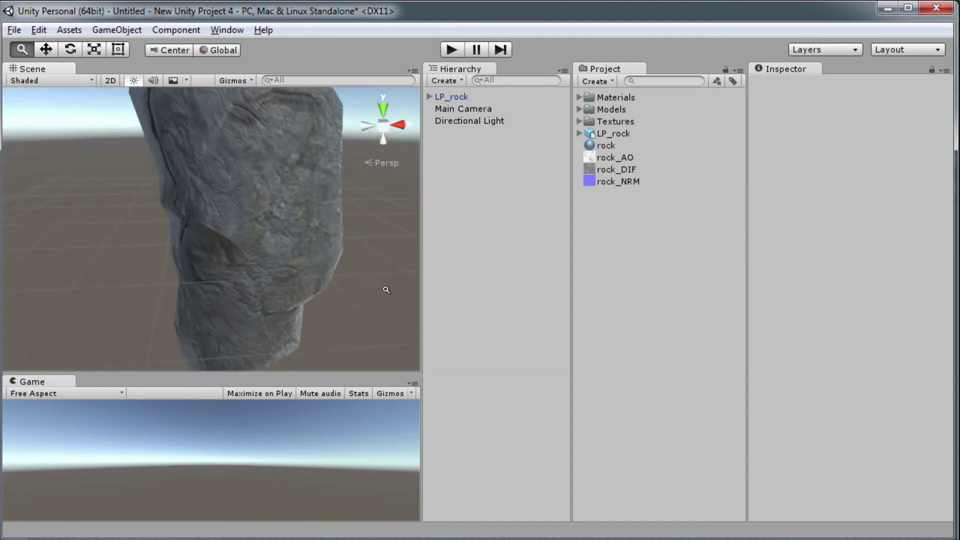
middle_click_drag(395, 292, 323, 293)
left_click_drag(323, 293, 328, 242, "alt")
mouse_move(328, 242)
right_mouse_down("alt")
mouse_move(522, 306)
mouse_move(249, 234)
mouse_move(311, 249)
right_mouse_up("alt")
left_click_drag(310, 249, 293, 229, "alt")
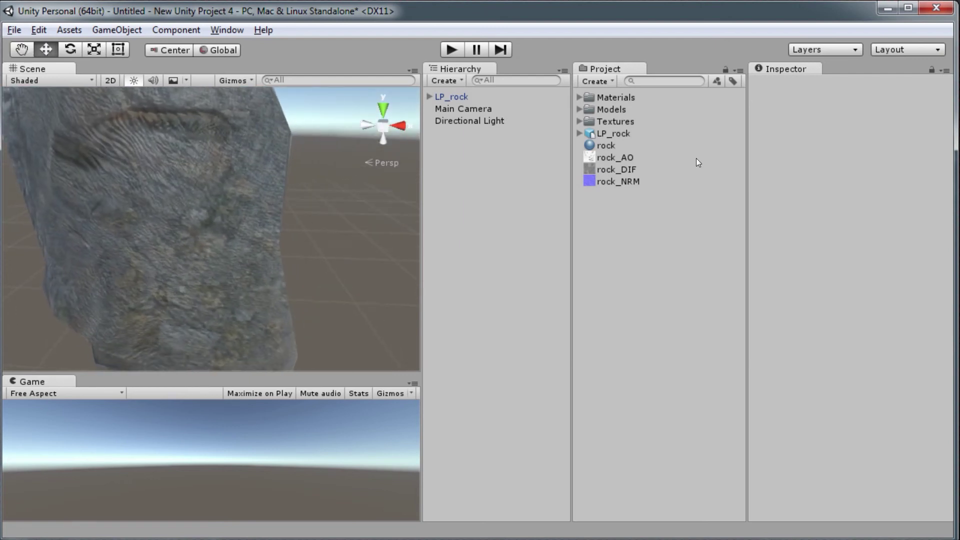
- Set the rock material's normal map strength to 0 and check the surface up close
left_click(606, 145)
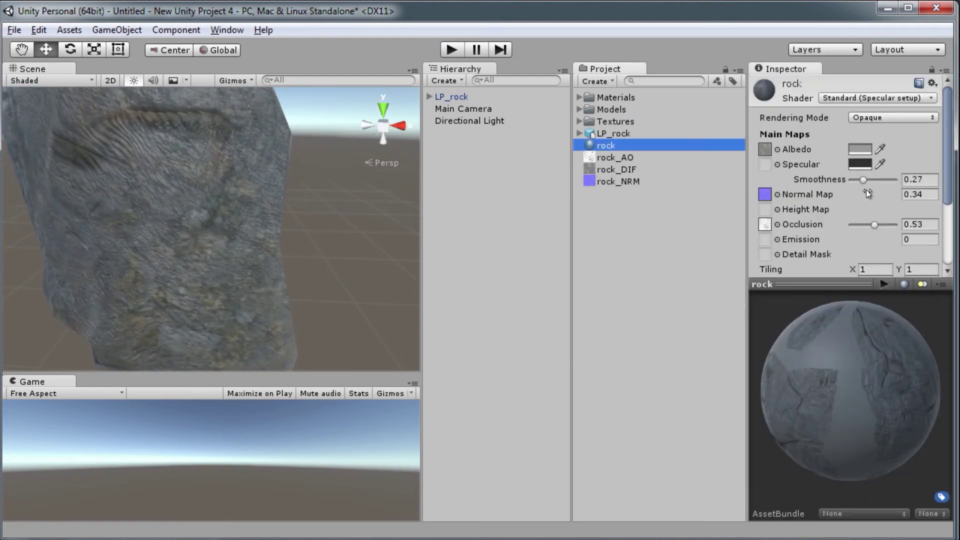
left_click_drag(861, 194, 917, 185)
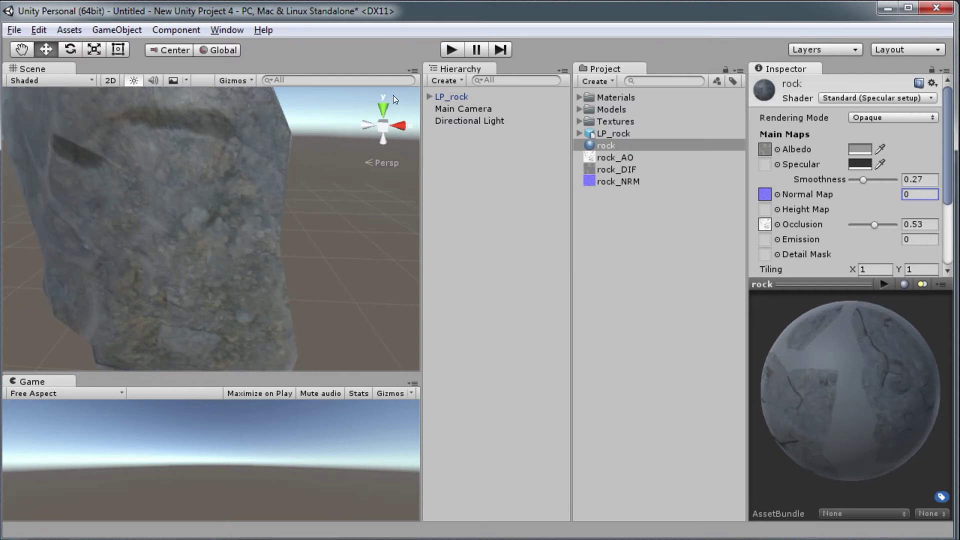
left_click_drag(240, 243, 280, 259, "alt")
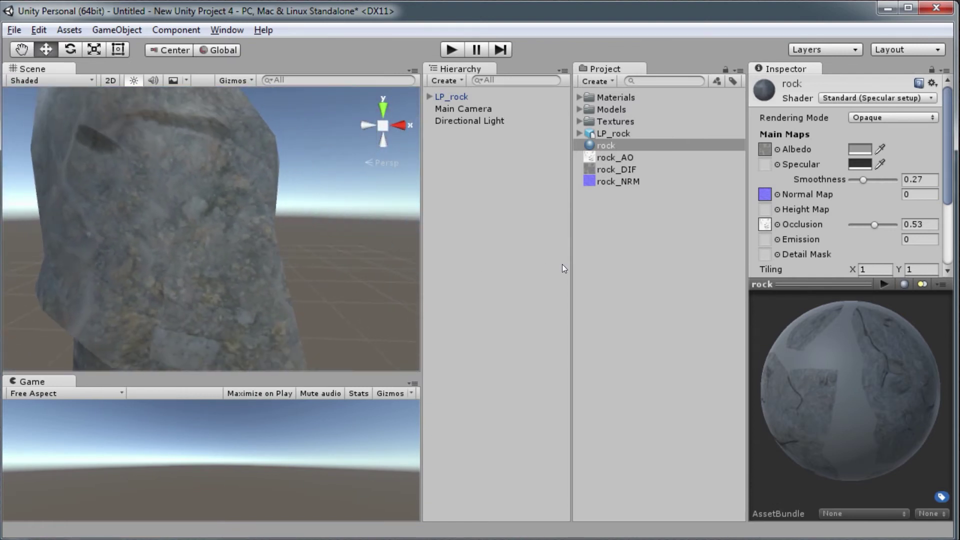
- Check the import settings of the rock_NRM texture and delete it from the project assets
left_click(612, 181)
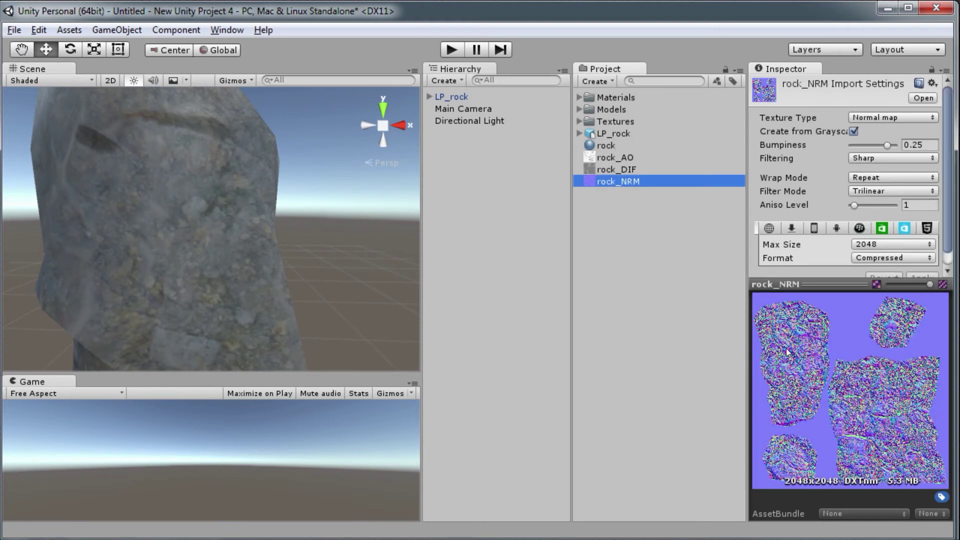
left_click(643, 260)
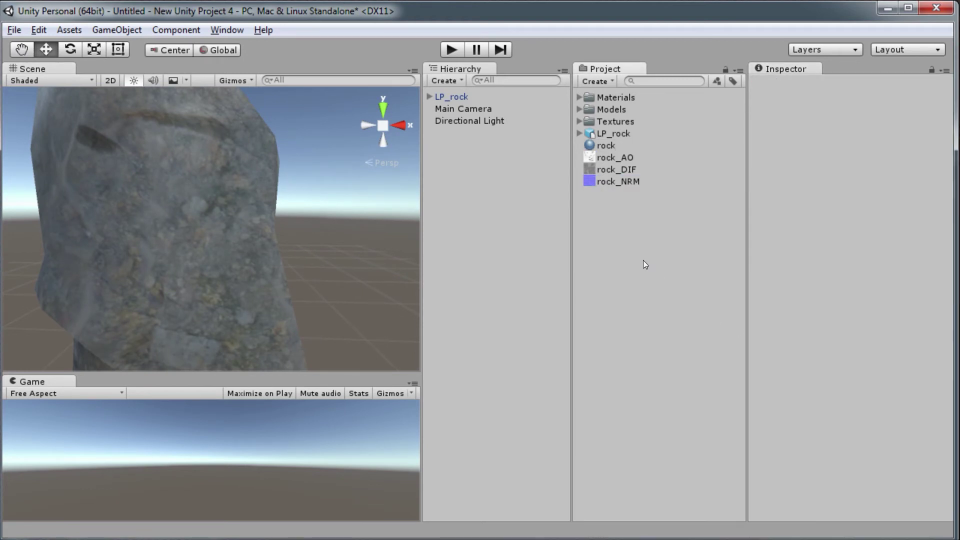
left_click(627, 184)
key("Delete")
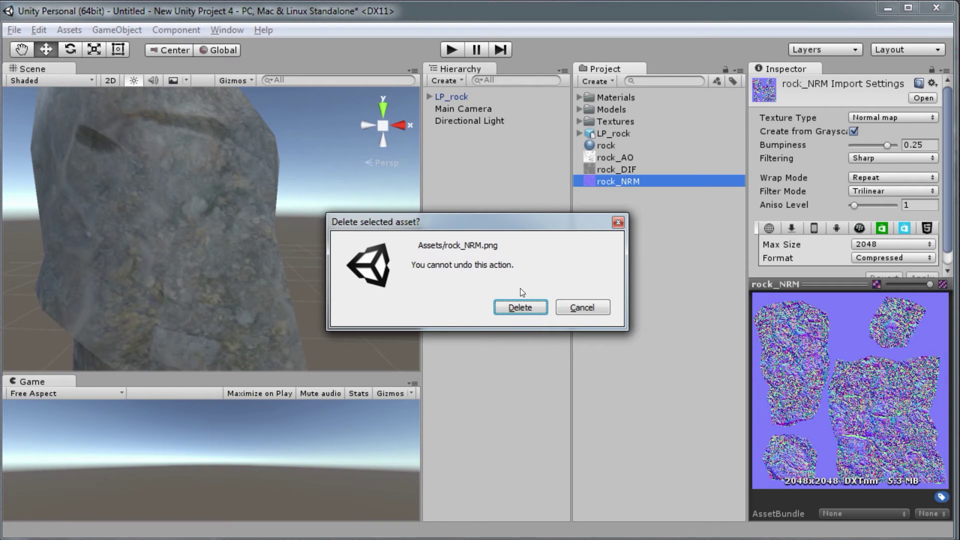
left_click(518, 306)
- Import a fresh copy of rock_NRM.png from the images folder into the project assets
right_click(633, 258)
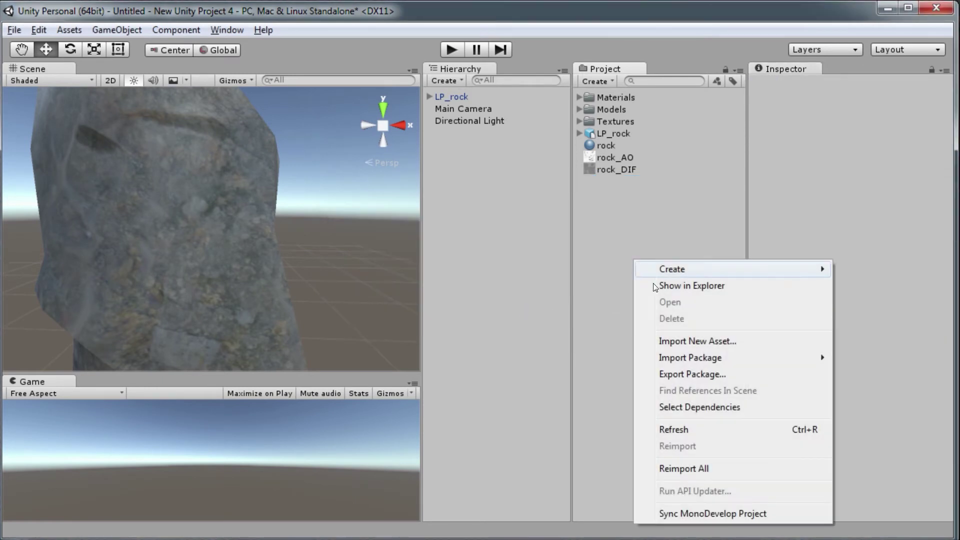
left_click(699, 343)
double_click(694, 163)
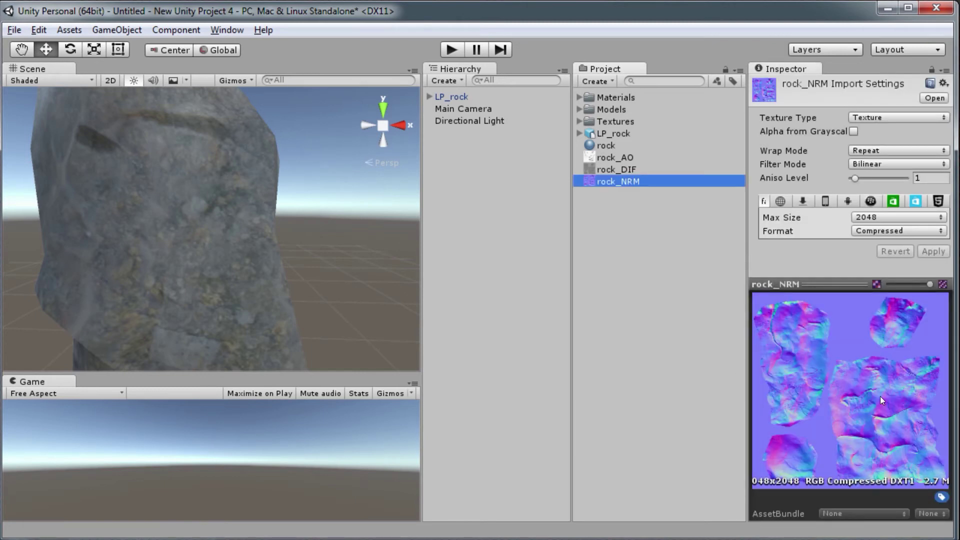
- Mark the rock material's normal texture as a normal map and set the normal map strength to 1
left_click(603, 145)
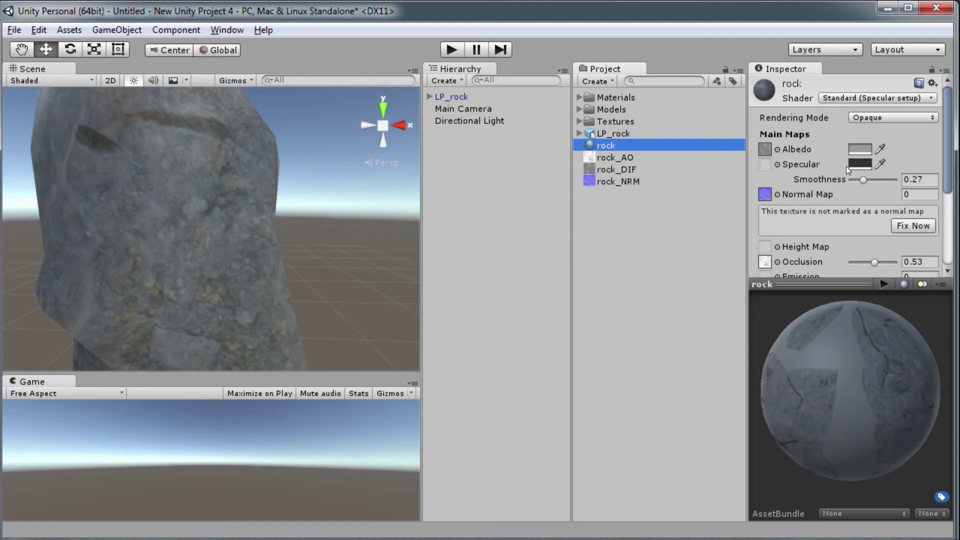
left_click(910, 226)
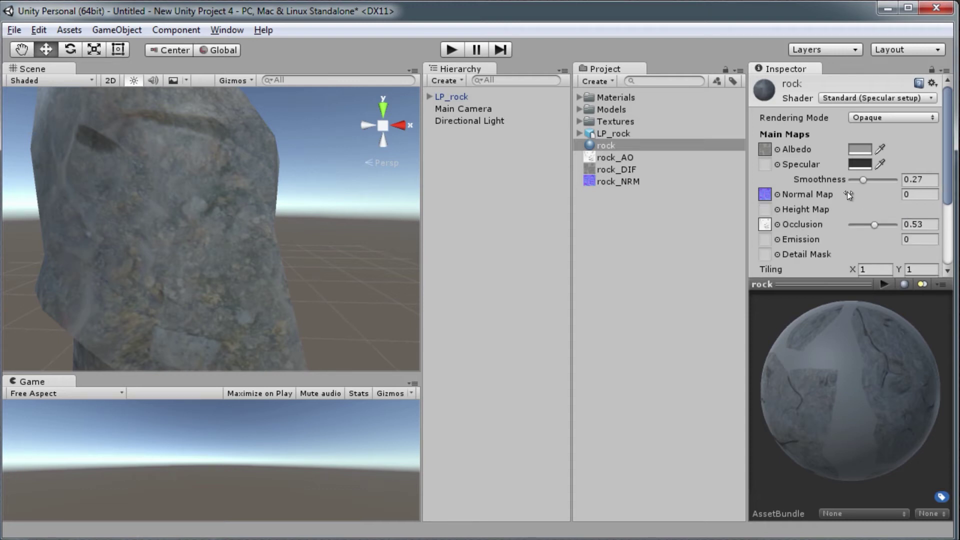
left_click_drag(847, 195, 868, 193)
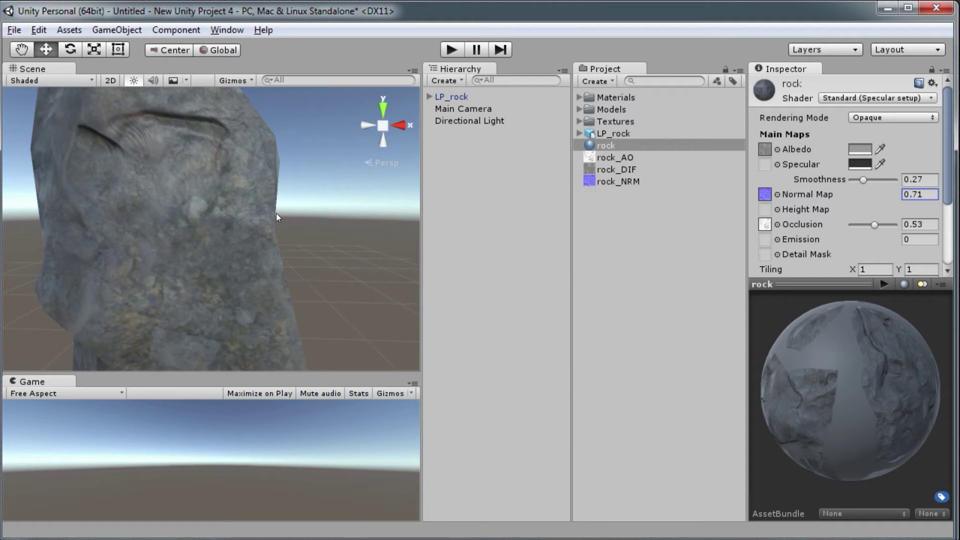
right_click_drag(276, 214, 355, 289, "alt")
left_click_drag(333, 279, 608, 281, "alt")
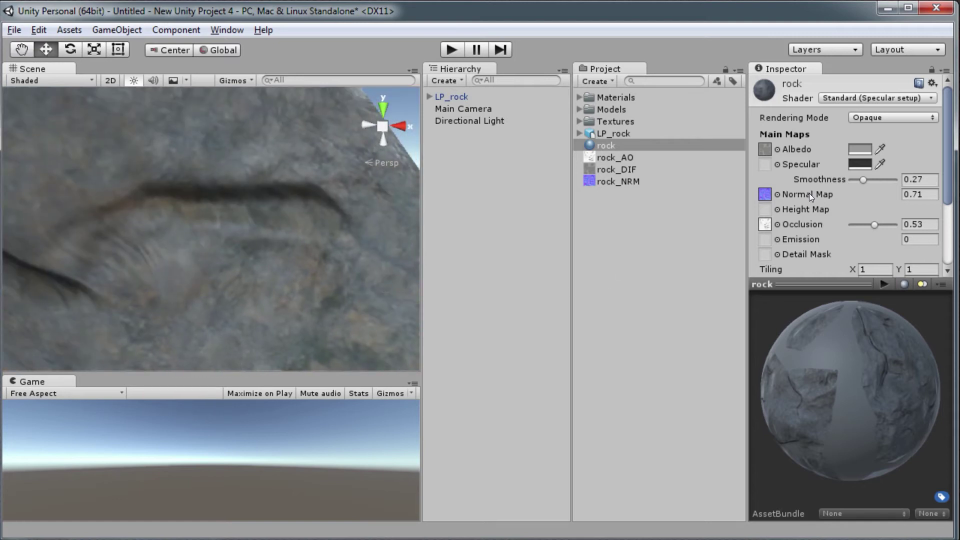
left_click_drag(856, 194, 863, 194)
left_click(935, 192)
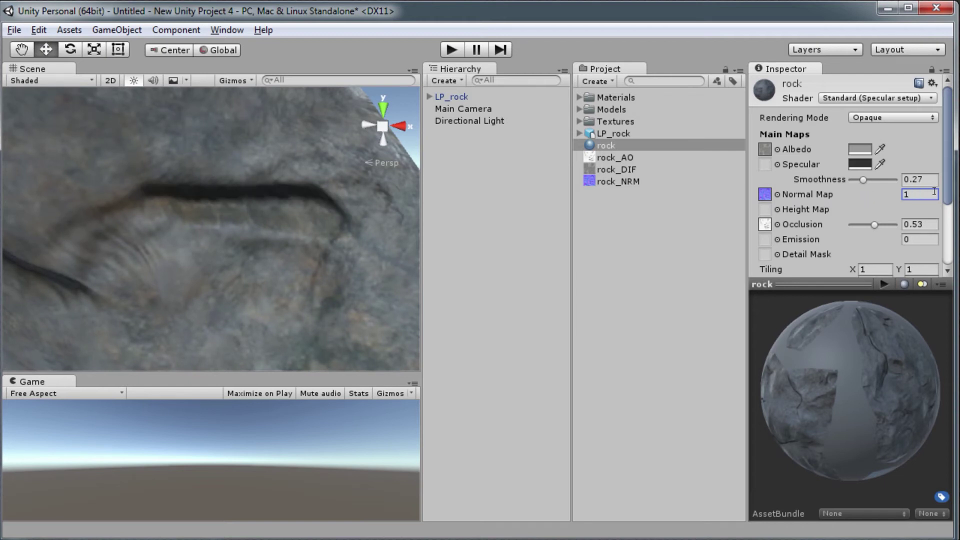
- Examine the rock with its corrected normal map from all sides, including close views of the cracks and ledges
left_click_drag(187, 162, 133, 229, "alt")
middle_click_drag(133, 230, 145, 151, "alt")
right_click_drag(145, 151, 298, 260, "alt")
left_click_drag(298, 259, 167, 223, "alt")
left_click(210, 280)
left_click_drag(281, 279, 250, 301, "alt")
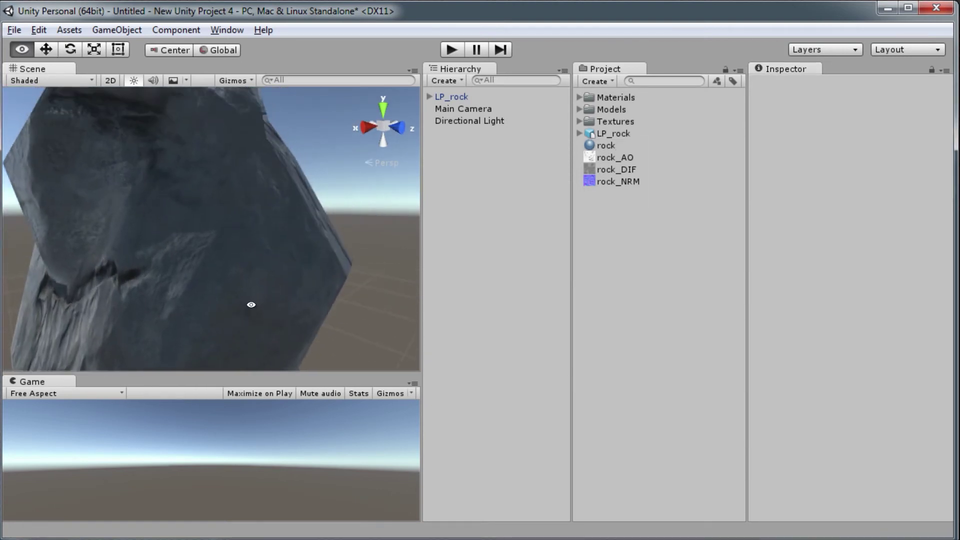
left_click_drag(393, 216, 196, 240)
scroll(170, 241, "down", 2)
left_click_drag(59, 102, 300, 328)
scroll(300, 328, "down", 3)
scroll(300, 329, "down", 2)
left_click_drag(332, 361, 264, 340, "alt")
left_click_drag(347, 253, 329, 272, "alt")
left_click(207, 210)
right_click_drag(330, 271, 626, 429, "alt")
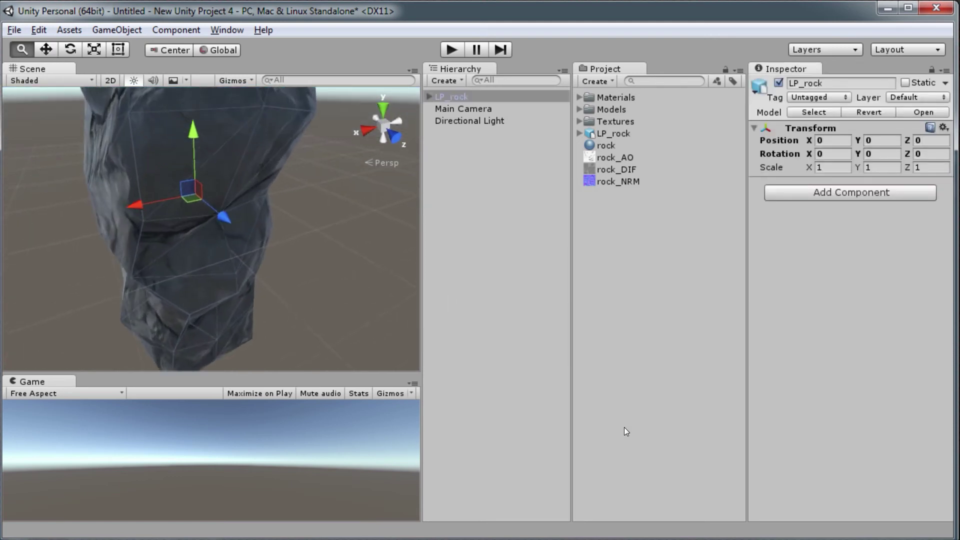
left_click_drag(202, 167, 173, 202, "alt")
right_click_drag(172, 203, 335, 257, "alt")
left_click_drag(334, 257, 209, 245, "alt")
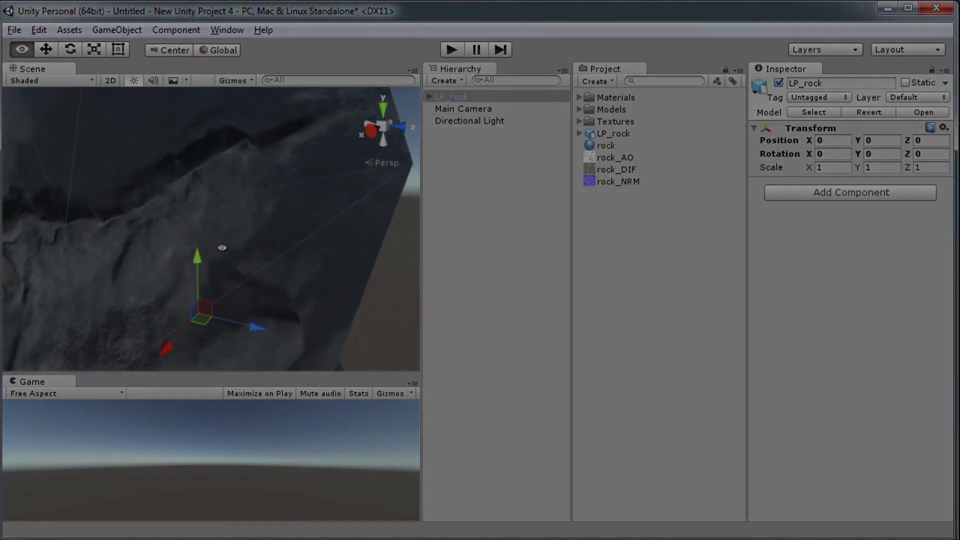
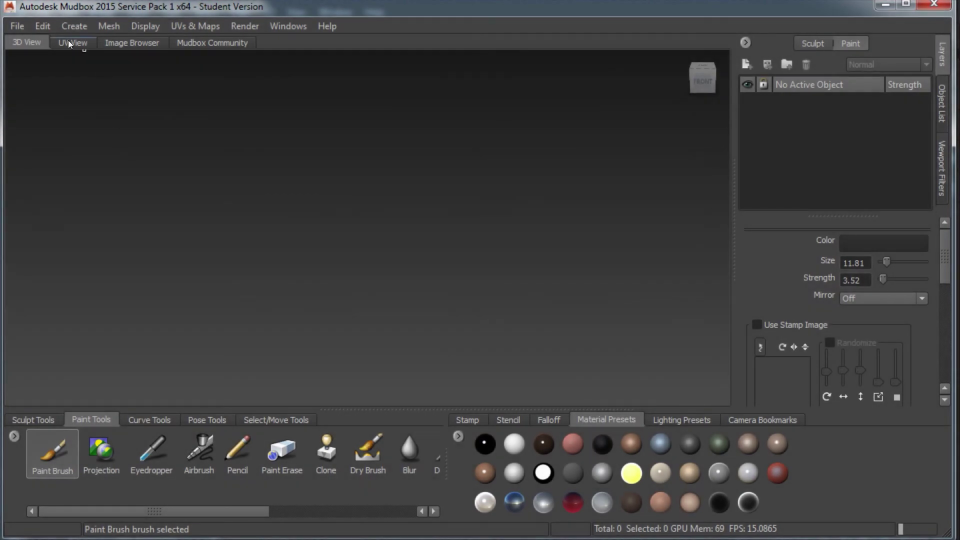
- Switch to Mudbox, import LP_rock.obj from the export folder and check the model from several sides
left_click(18, 26)
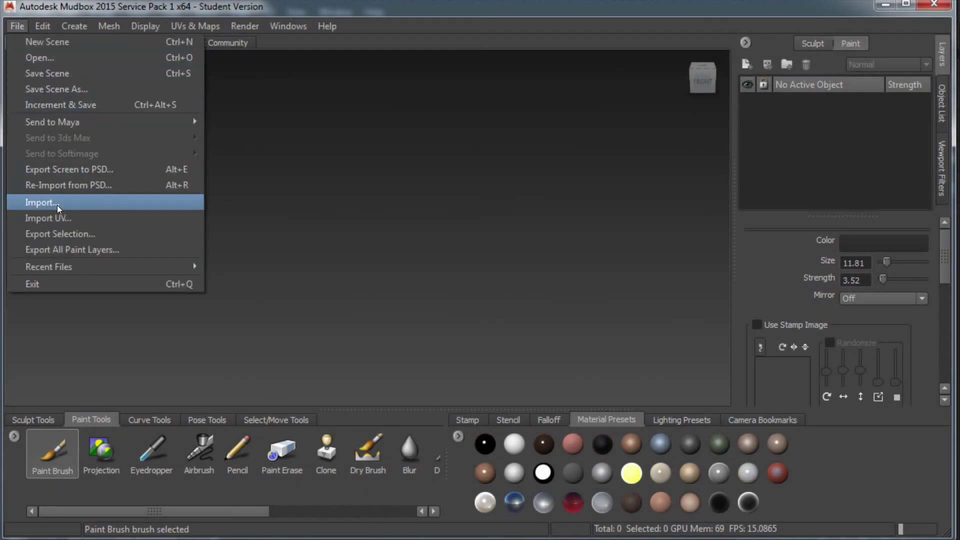
left_click(57, 204)
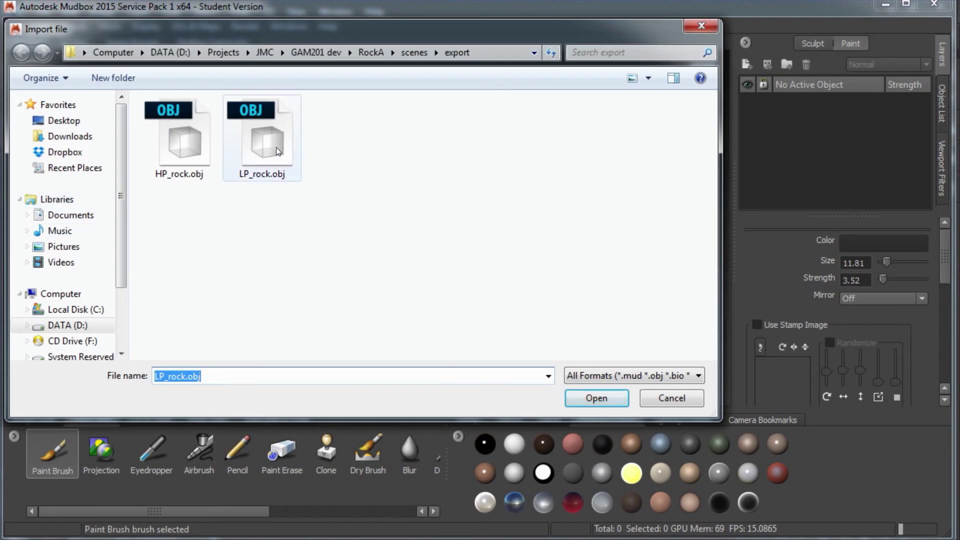
left_click(279, 137)
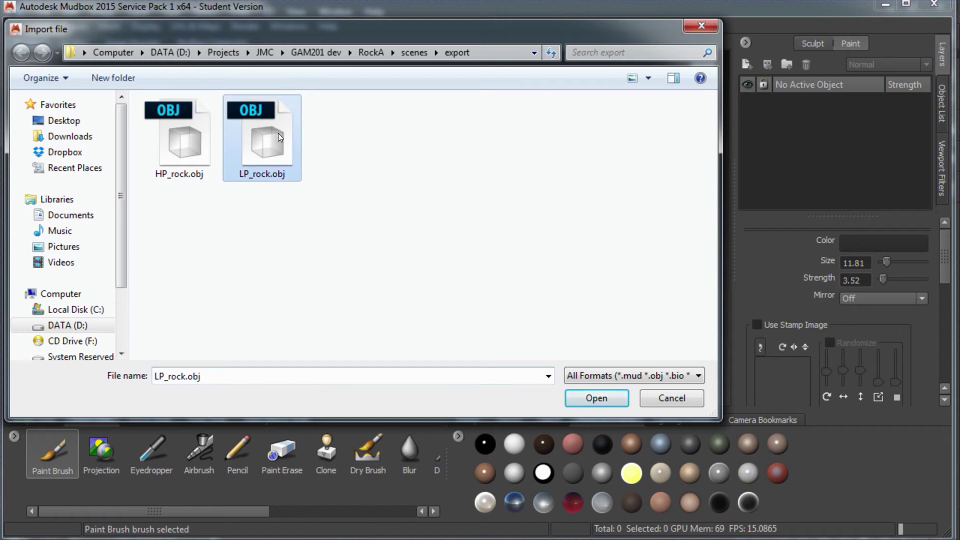
left_click(611, 402)
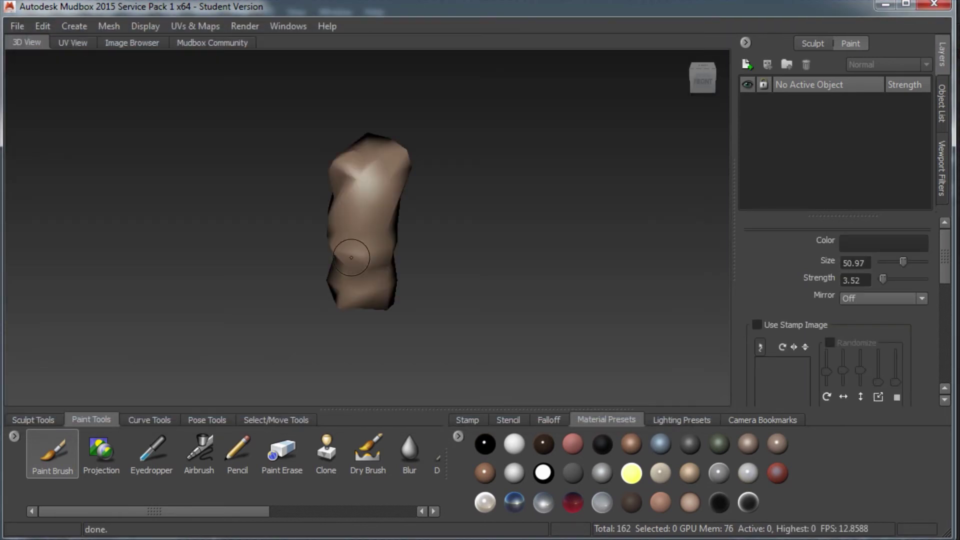
left_click_drag(517, 280, 575, 285, "alt")
right_click_drag(484, 283, 524, 304, "alt")
left_click_drag(523, 304, 665, 321, "alt")
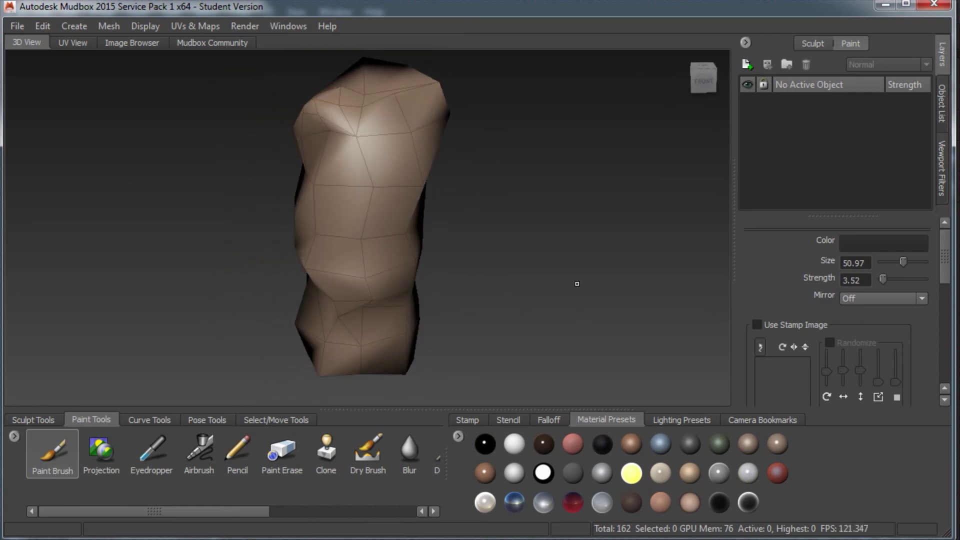
left_click_drag(570, 285, 671, 268, "alt")
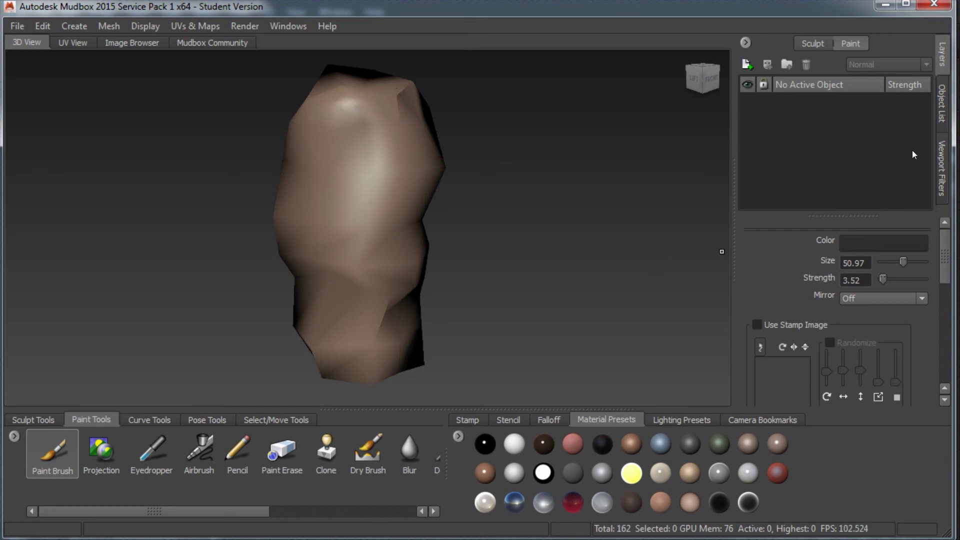
- Create a paint layer named Paint Layer 1 in the Diffuse channel with size 2048 and TIFF [8 bit, RGBA] format
left_click(940, 102)
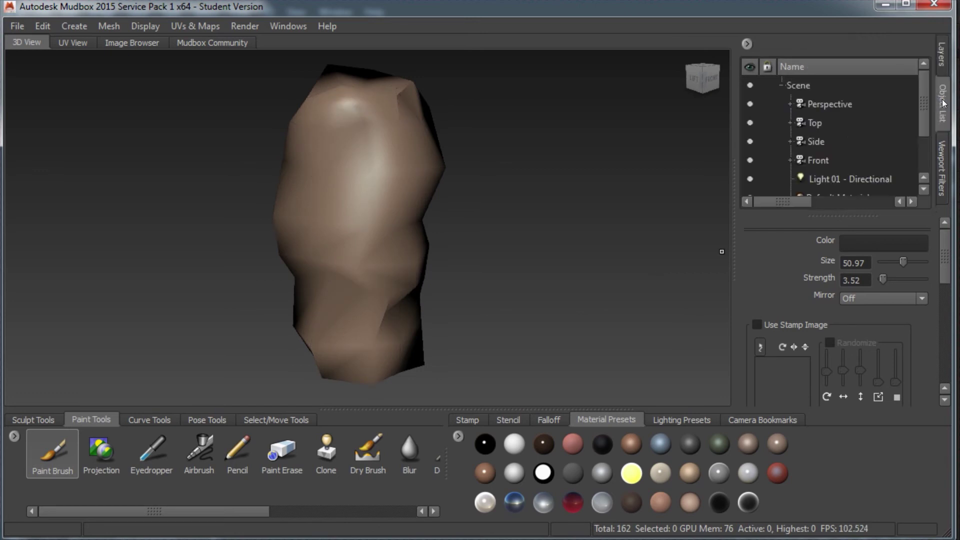
left_click(943, 59)
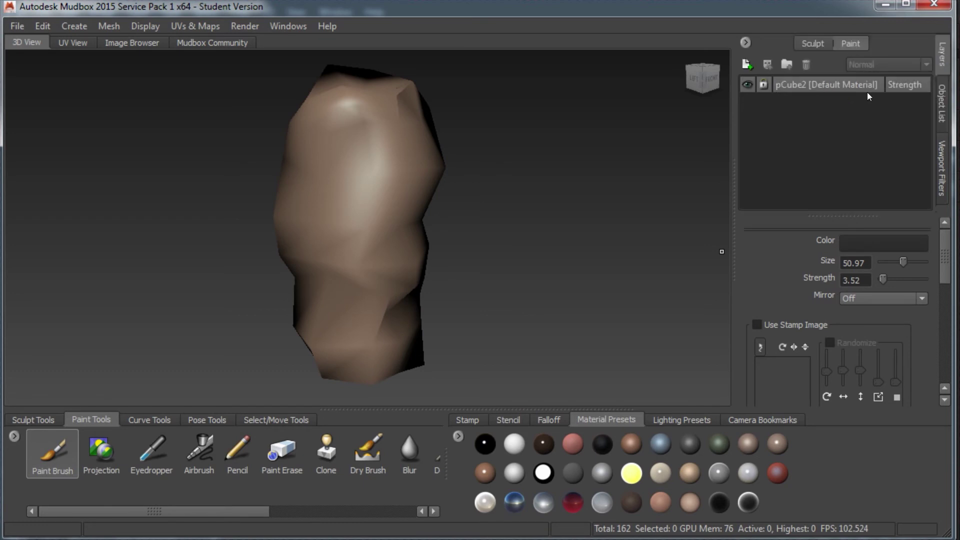
right_click(788, 123)
left_click(838, 139)
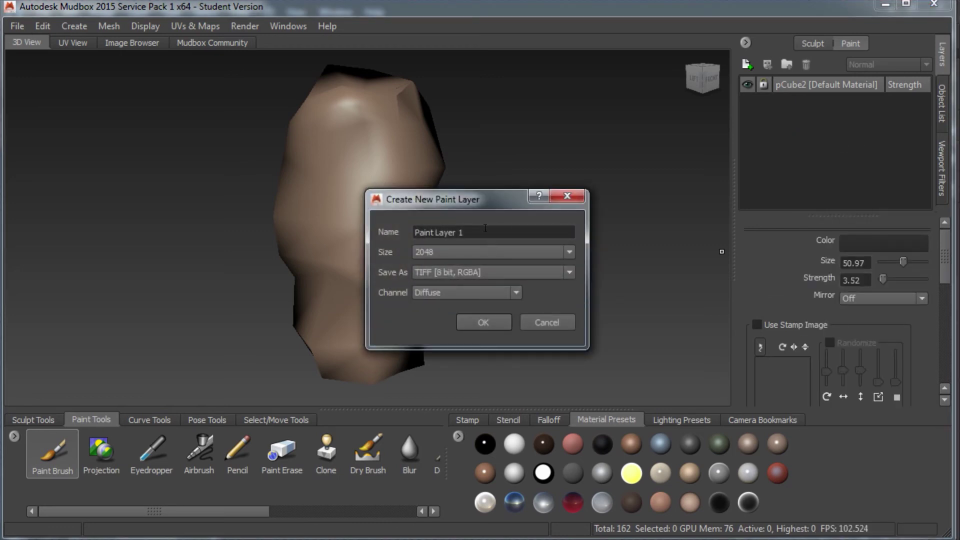
left_click(471, 320)
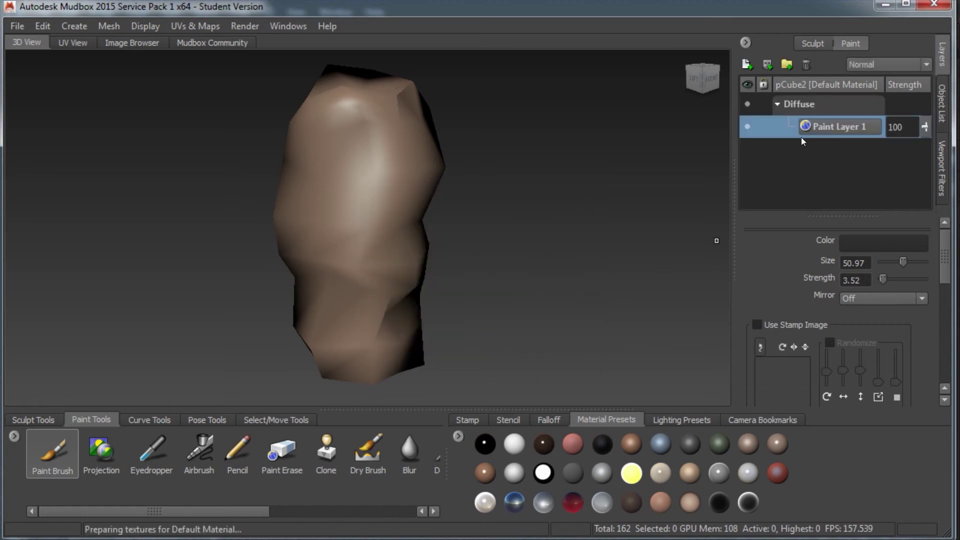
- Import rock_DIF01.png from the images folder as a layer in the Diffuse channel and view it on the rock
right_click(772, 126)
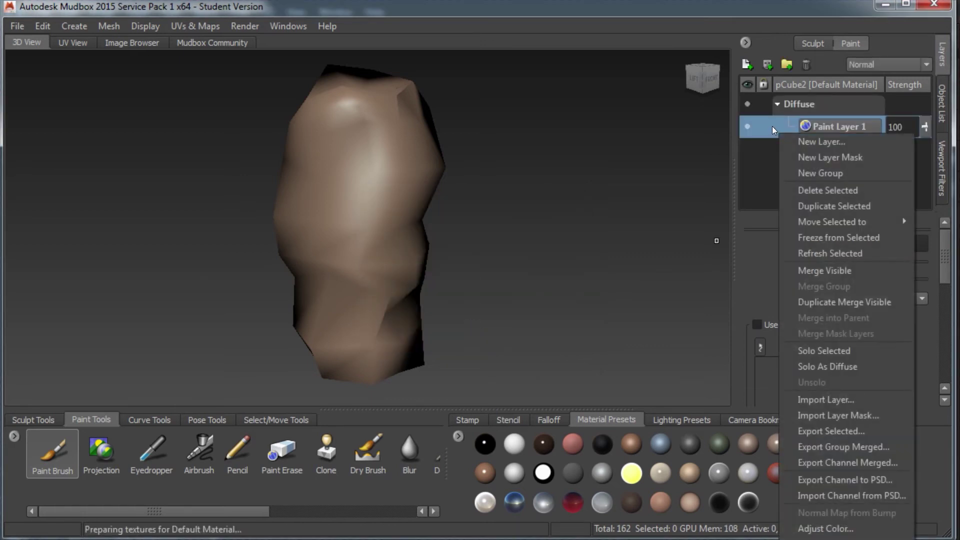
left_click(828, 400)
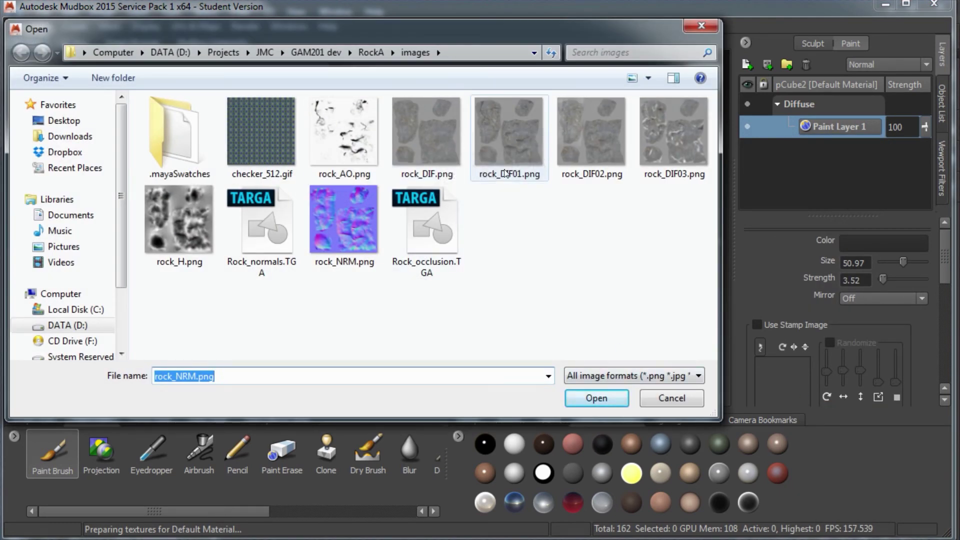
left_click(496, 130)
left_click(596, 398)
left_click(458, 297)
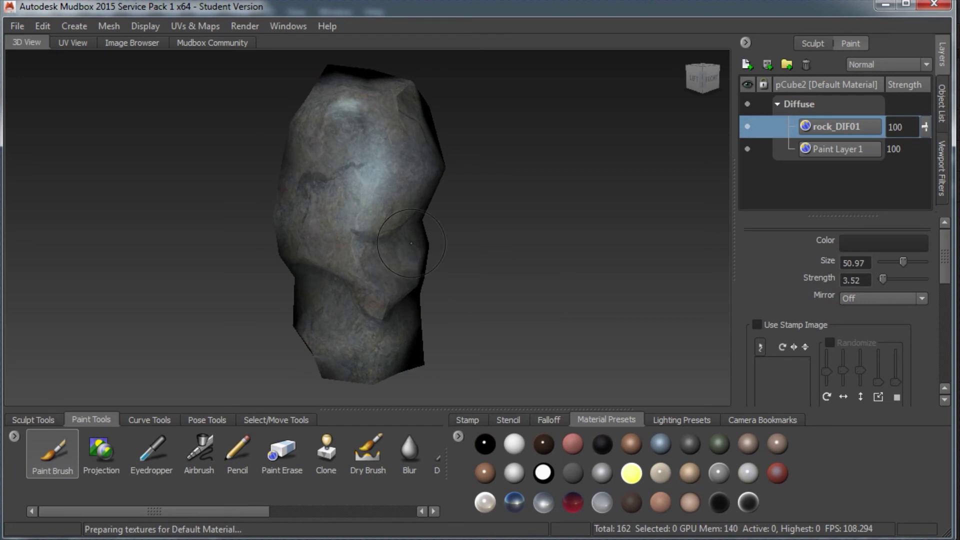
left_click_drag(397, 244, 382, 398, "alt")
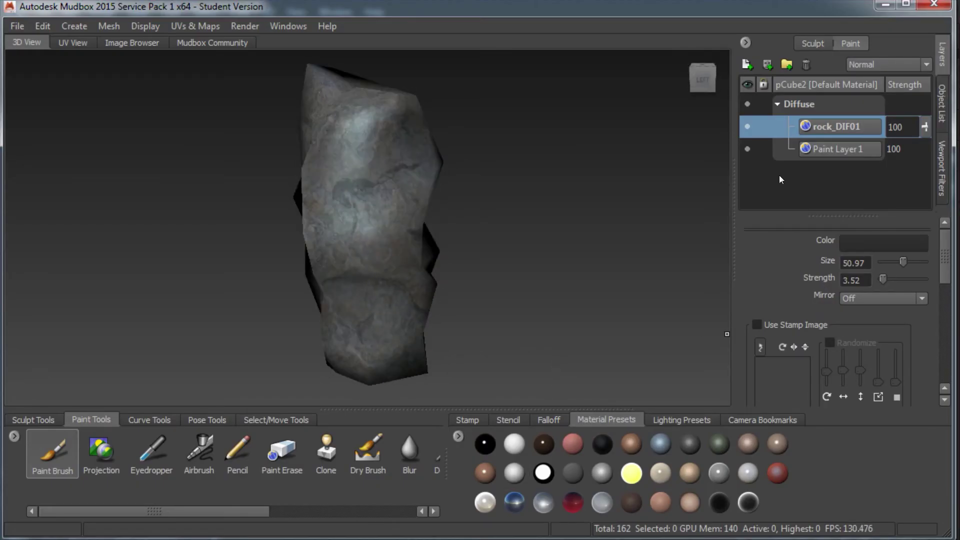
- Import rock_NRM.png from the images folder as a layer in the Normal Map channel
right_click(779, 176)
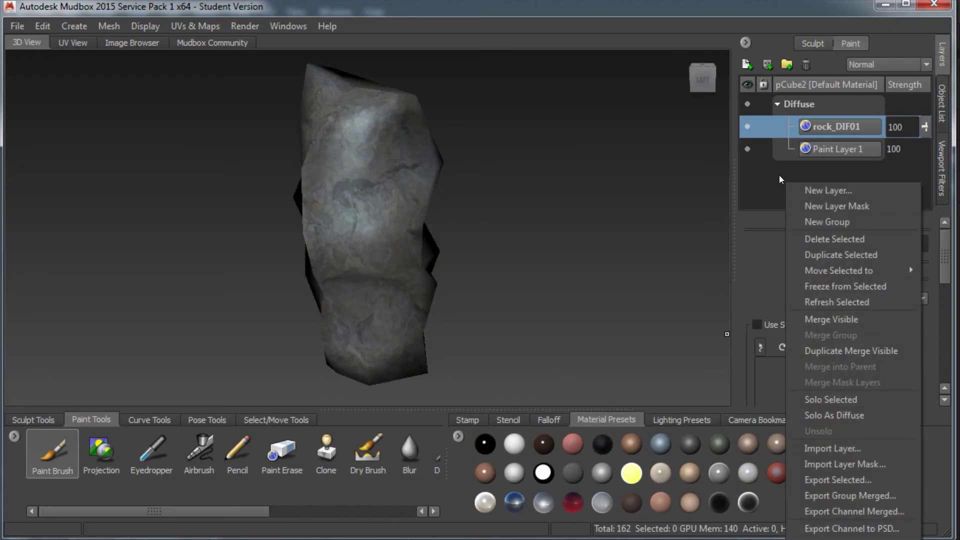
left_click(822, 447)
left_click(335, 225)
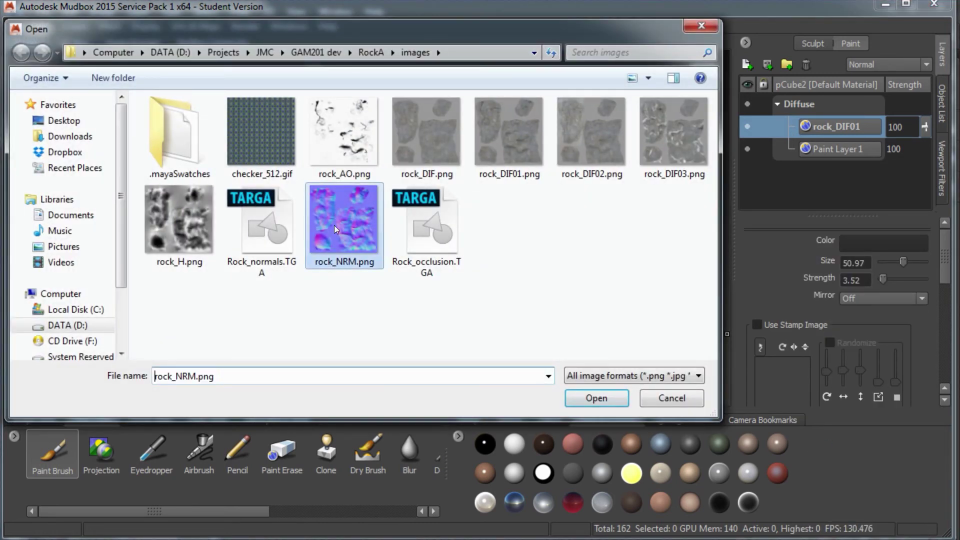
left_click(592, 399)
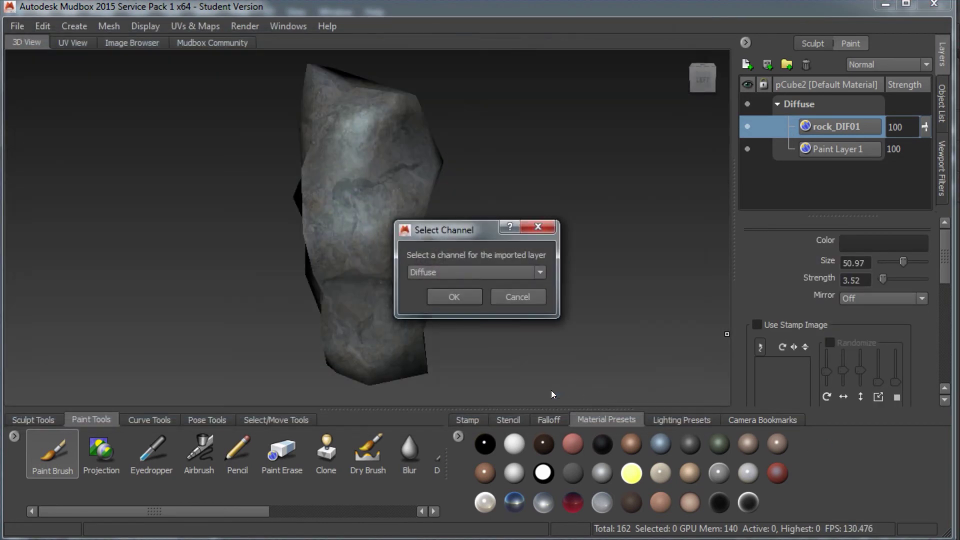
left_click(433, 272)
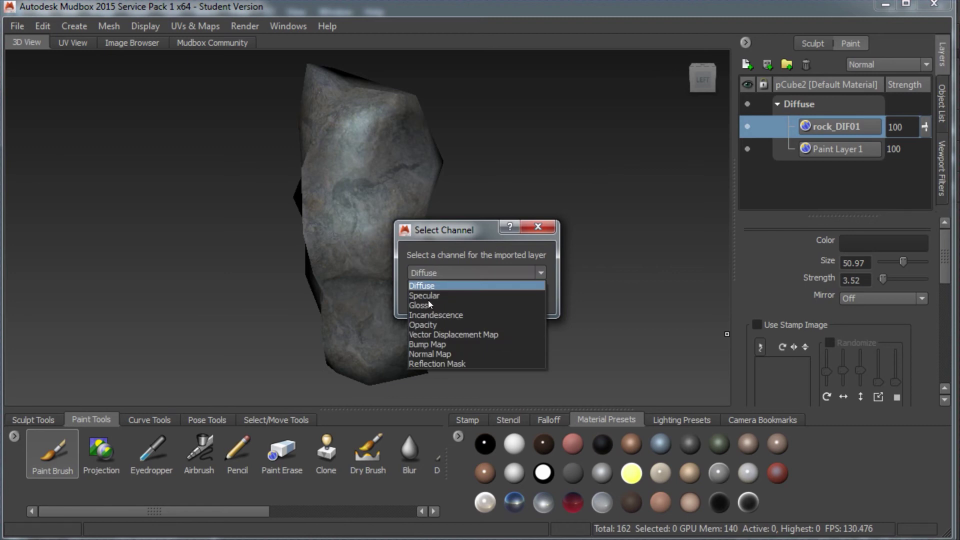
left_click(435, 354)
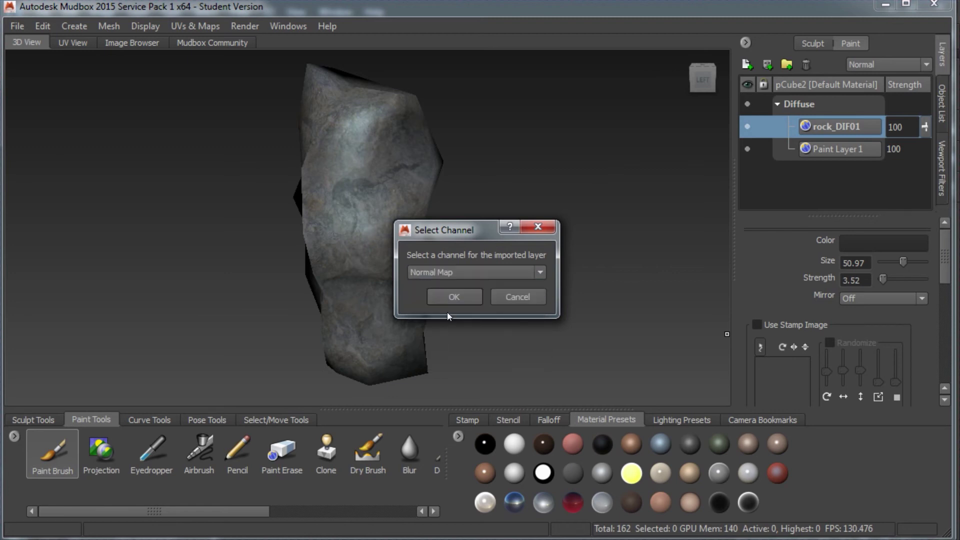
left_click(455, 297)
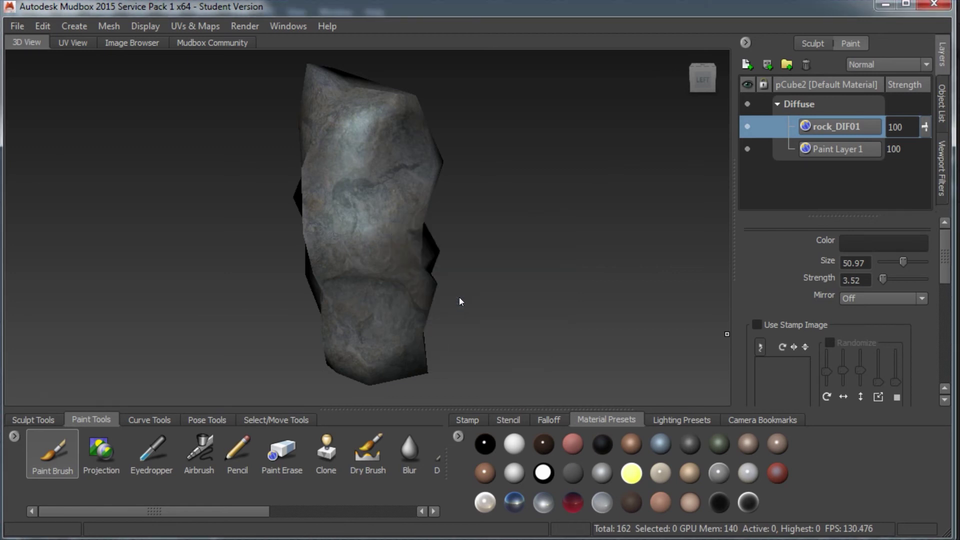
- Examine the rock with its diffuse and normal maps from all sides, including close views of the surface detail
left_click_drag(590, 275, 492, 262, "alt")
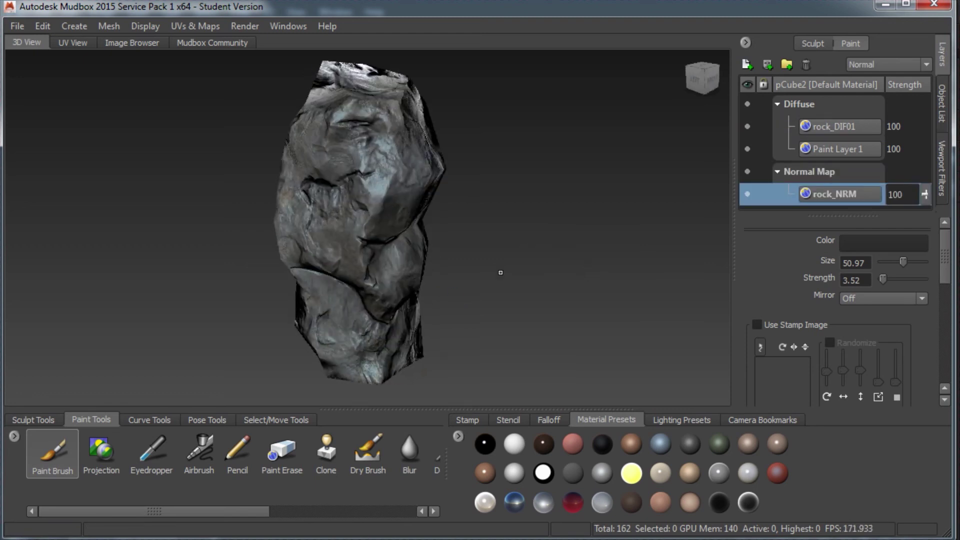
right_click_drag(492, 262, 565, 265, "alt")
left_click_drag(565, 265, 549, 278, "alt")
right_click_drag(549, 279, 454, 282, "alt")
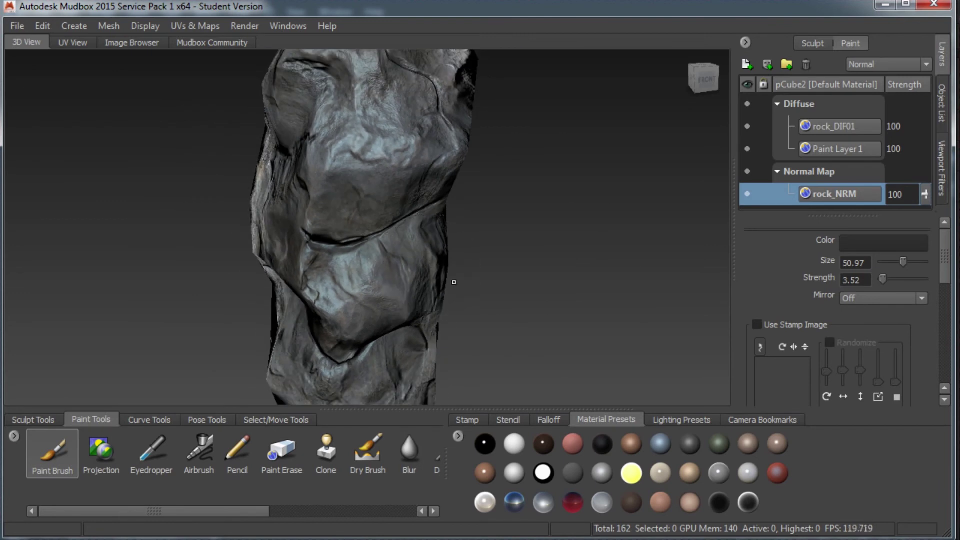
left_click_drag(553, 301, 446, 244, "alt")
right_click_drag(446, 245, 553, 211, "alt")
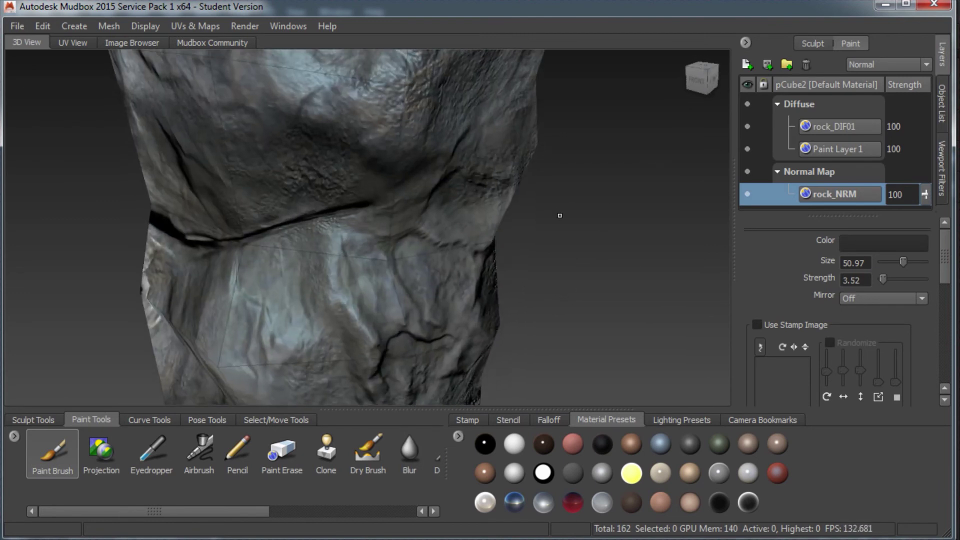
left_click_drag(553, 211, 507, 281, "alt")
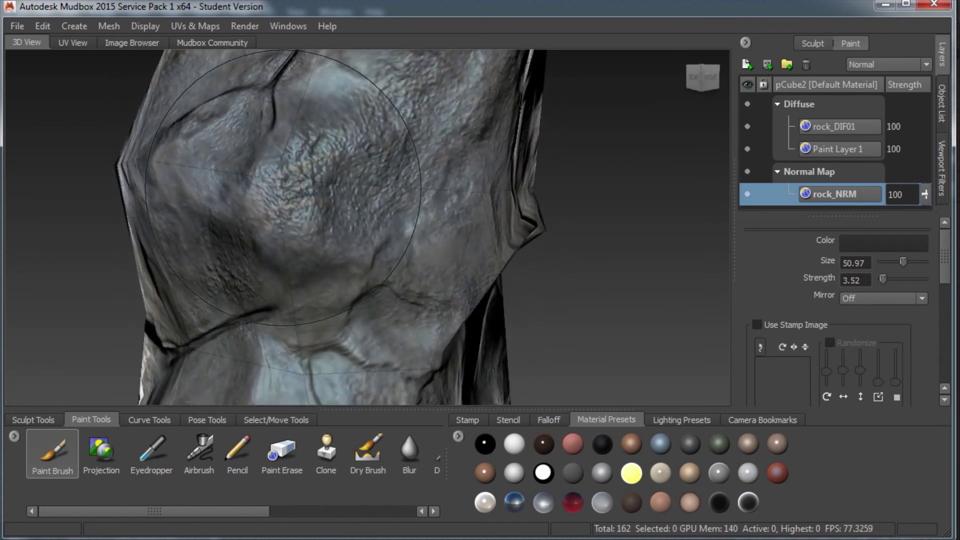
left_click_drag(564, 229, 423, 228, "alt")
right_click_drag(423, 228, 90, 390, "alt")
left_click_drag(90, 390, 132, 399, "alt")
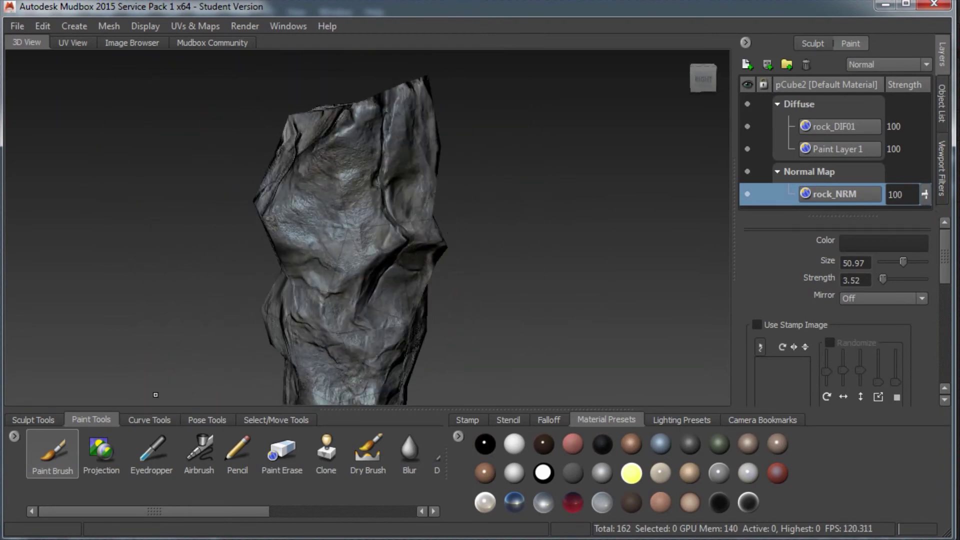
left_click(40, 417)
left_click(75, 417)
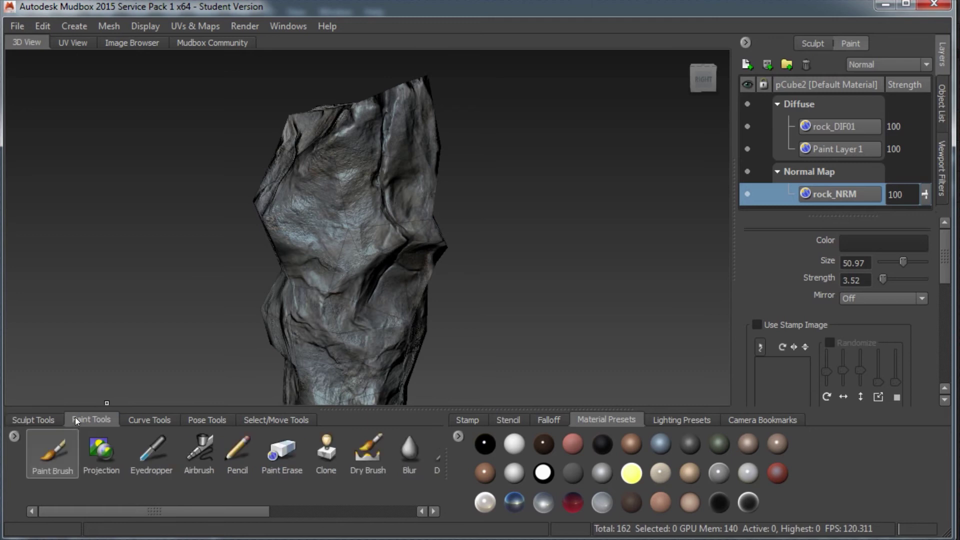
- Select Paint Layer 1 and try a light blue-grey as the Paint Brush colour
left_click(840, 148)
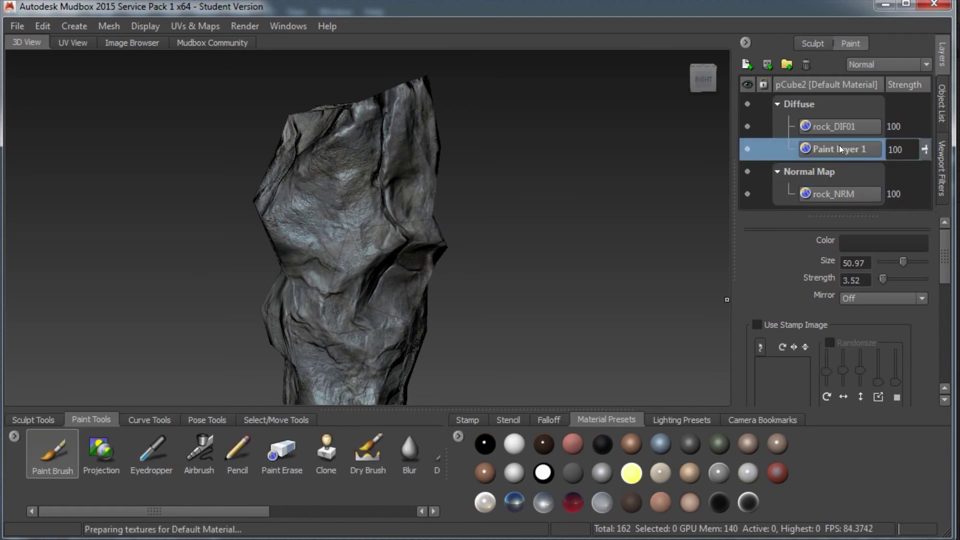
left_click_drag(482, 272, 410, 282, "alt")
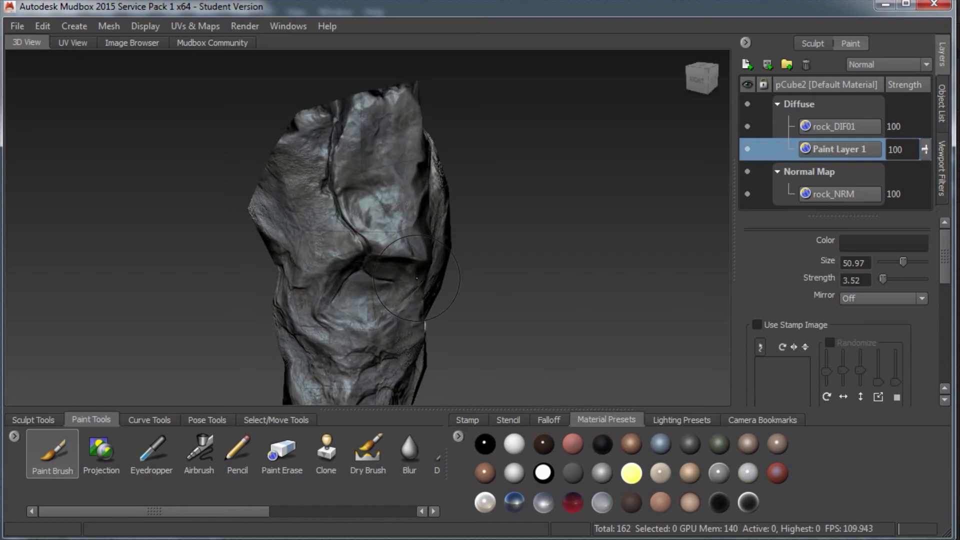
left_click(856, 248)
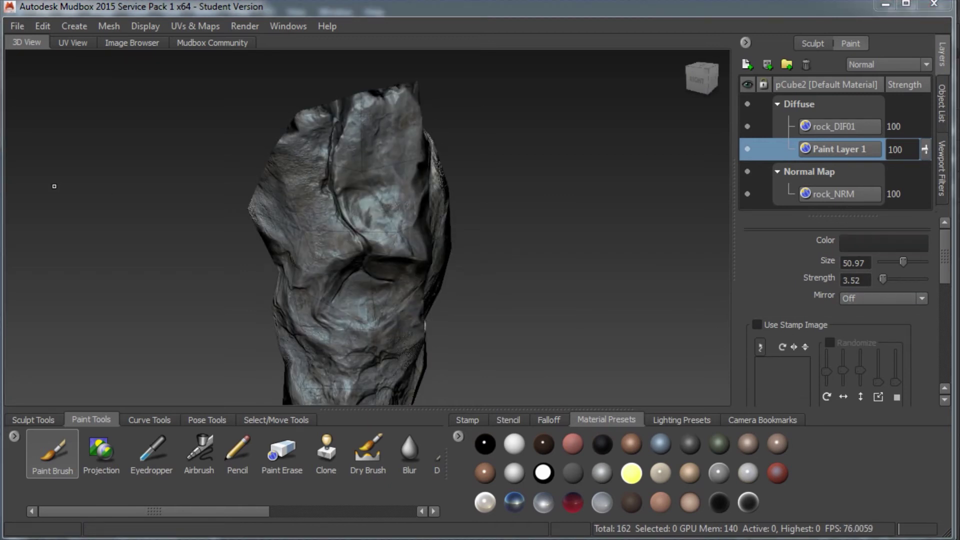
left_click_drag(0, 9, 165, 91)
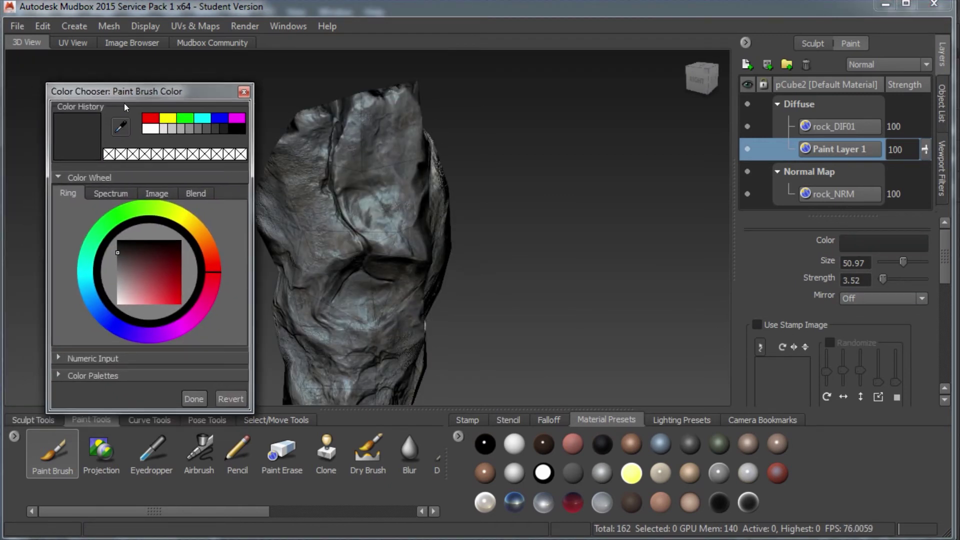
left_click(150, 130)
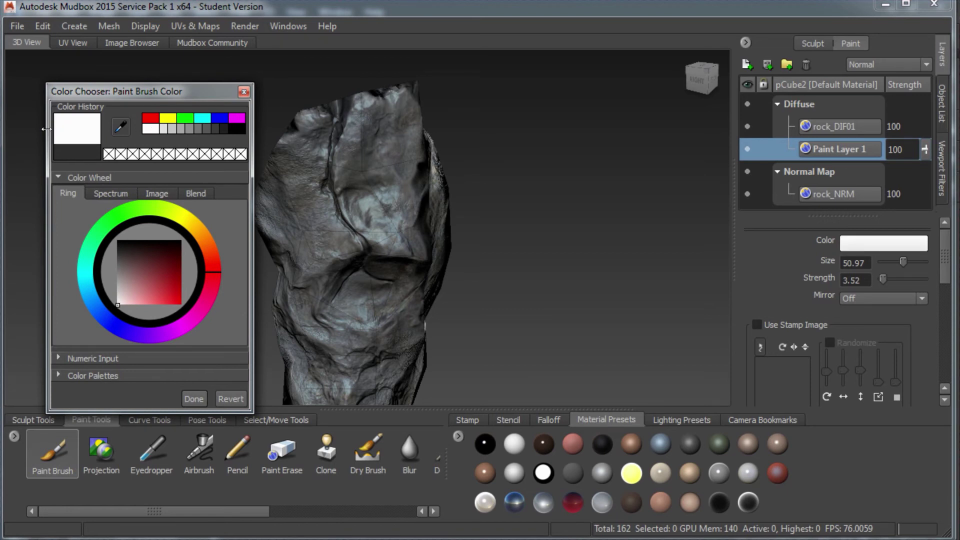
left_click(118, 301)
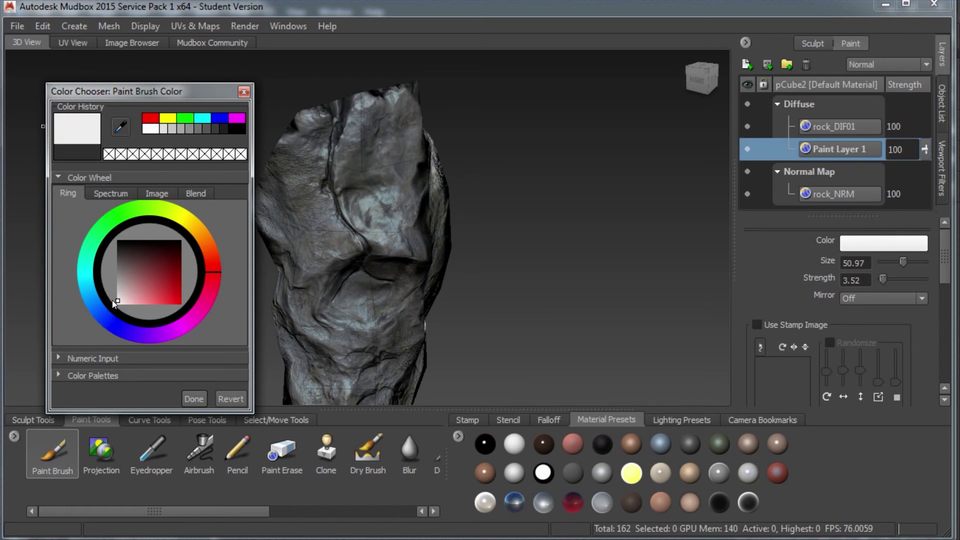
left_click_drag(112, 300, 102, 284)
left_click(80, 295)
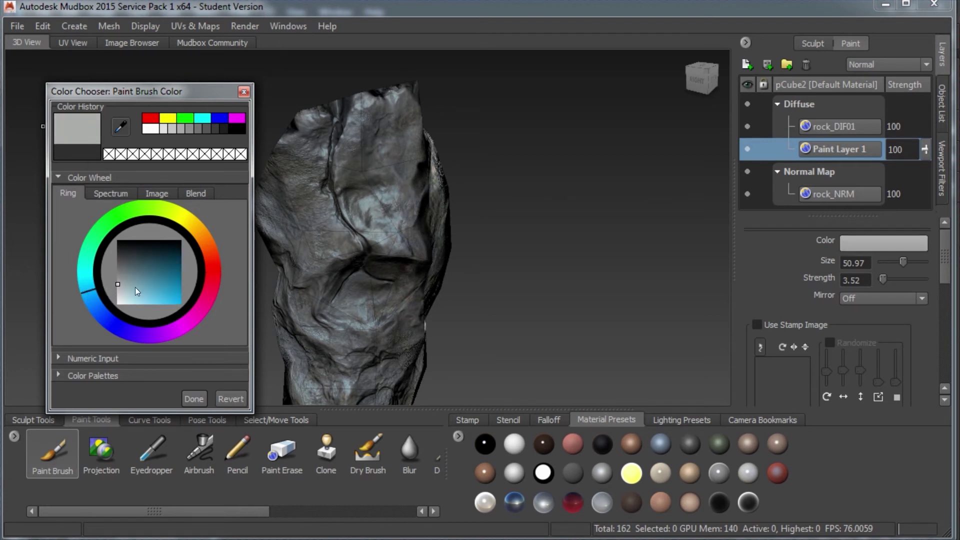
left_click(120, 281)
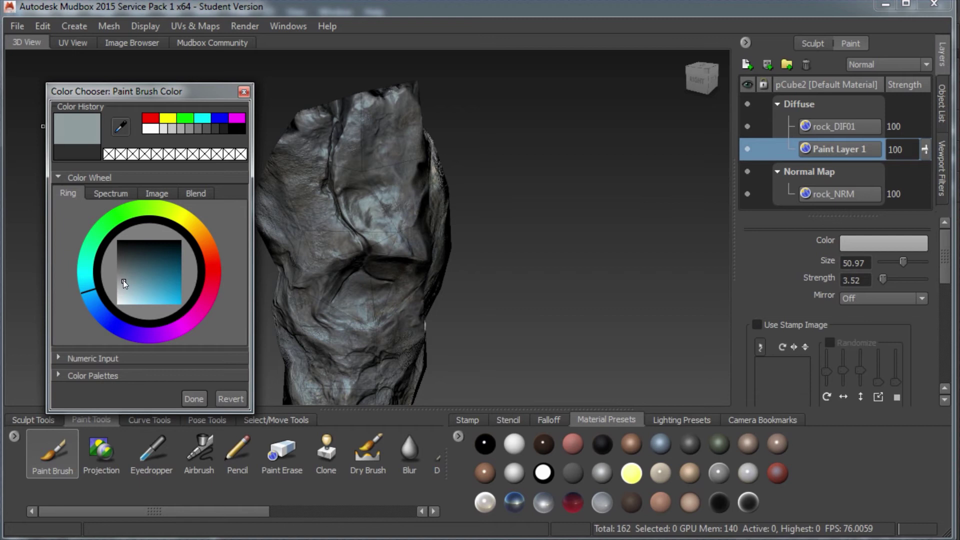
left_click(124, 284)
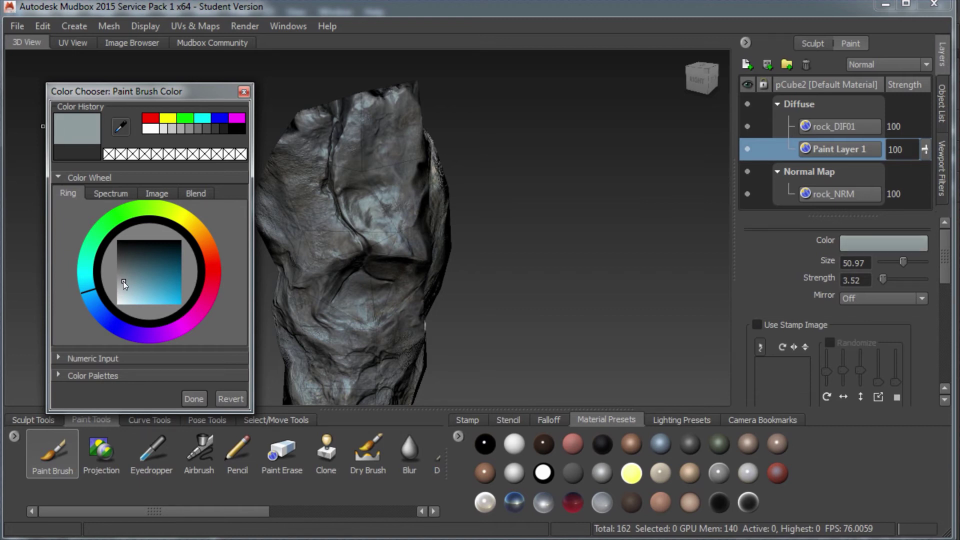
- Shift the brush colour to an orange hue and settle on a muted tan
left_click_drag(206, 250, 202, 240)
left_click(124, 284)
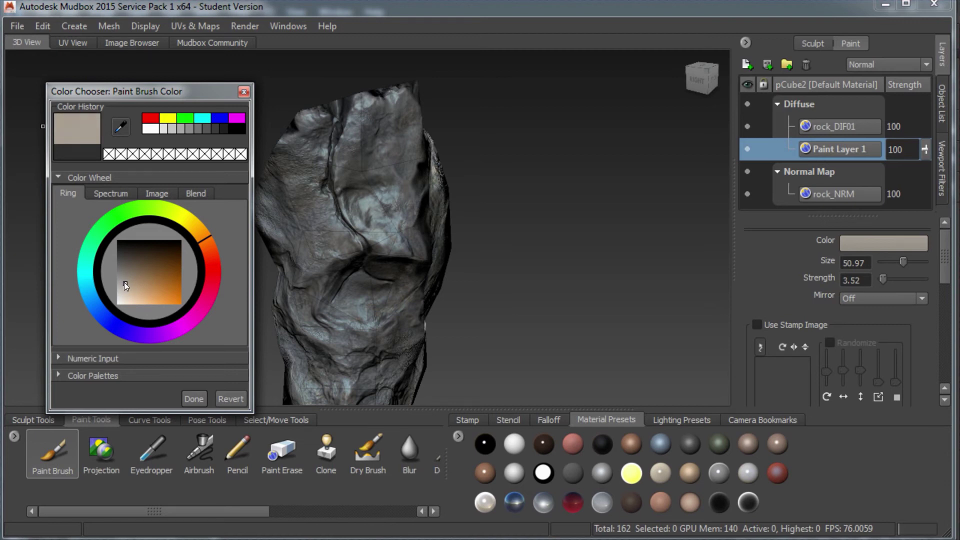
left_click_drag(124, 285, 128, 284)
left_click(194, 398)
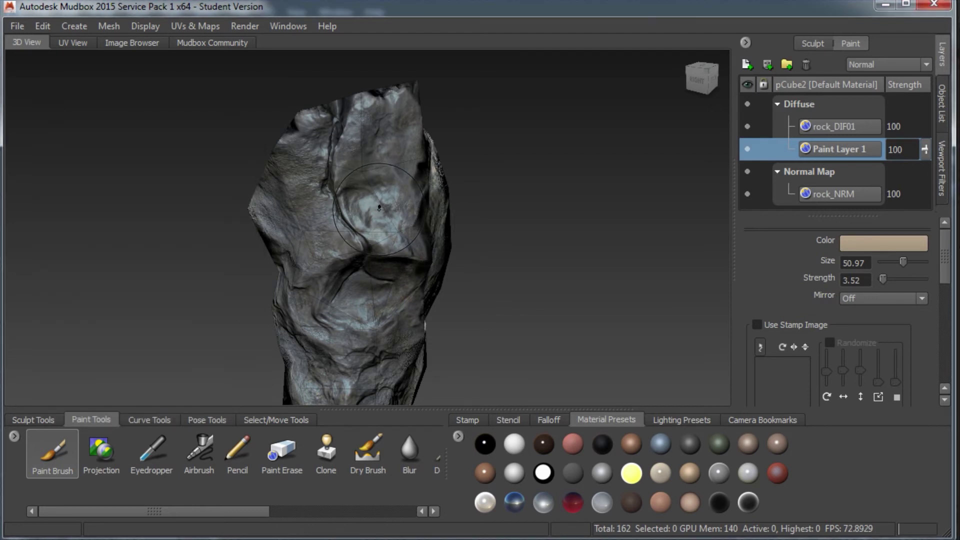
- Reduce the Paint Brush size to 6.06 and work faint tan paint over the rock's upper back face
key("b")
left_click_drag(379, 210, 356, 210)
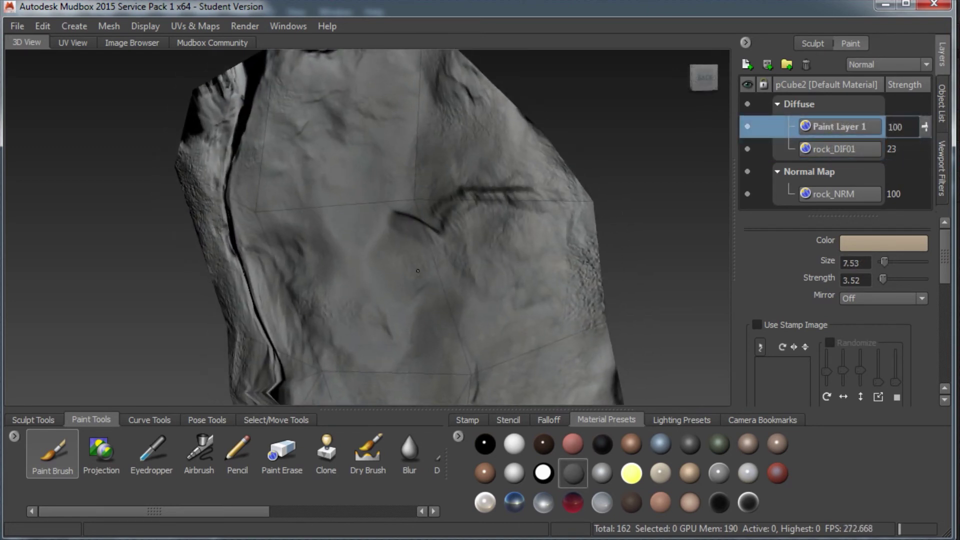
mouse_move(368, 216)
left_mouse_down("alt")
mouse_move(438, 252)
mouse_move(392, 225)
left_mouse_up("alt")
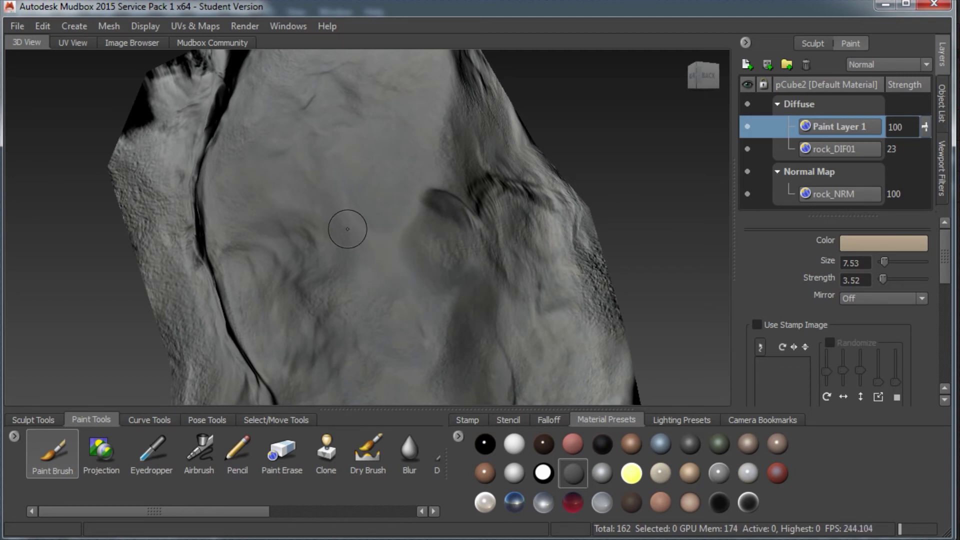
key("b")
left_click_drag(347, 222, 344, 222)
left_click_drag(433, 275, 388, 259, "alt")
left_click_drag(371, 219, 413, 279, "alt")
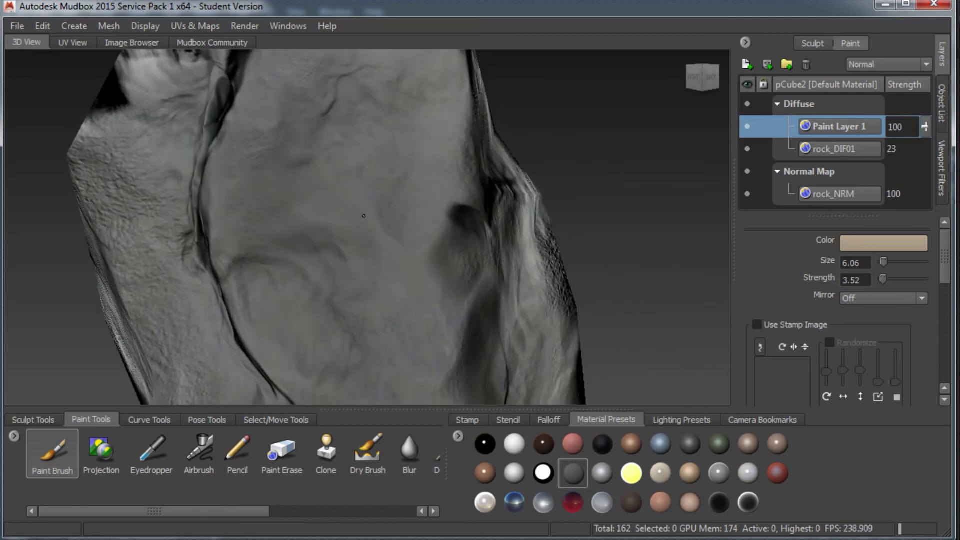
- Set the brush size to 10.39 and tint the rock's back and right faces with subtle tan paint
left_click_drag(407, 262, 379, 234, "alt")
mouse_move(478, 147)
left_mouse_down("alt")
mouse_move(425, 173)
mouse_move(368, 249)
mouse_move(363, 233)
mouse_move(352, 249)
mouse_move(428, 230)
left_mouse_up("alt")
key("b")
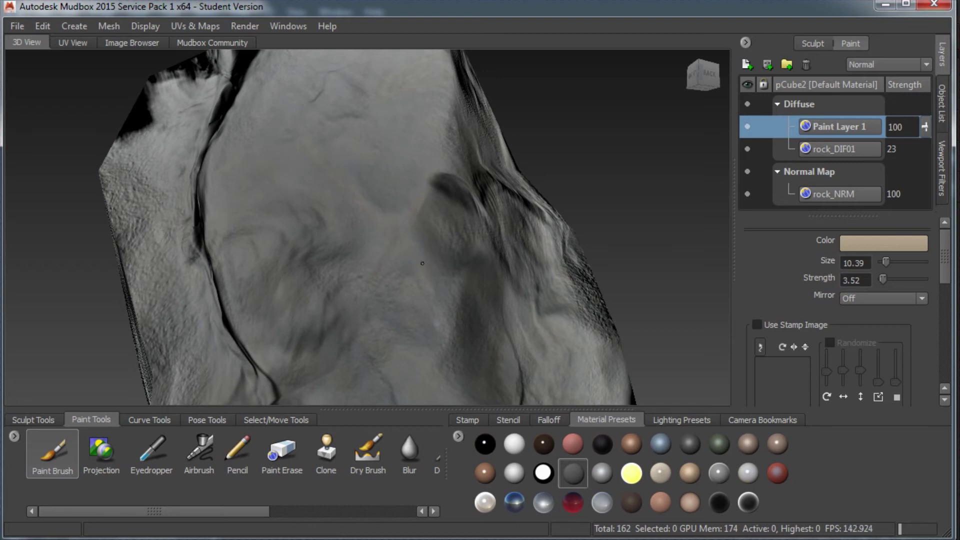
mouse_move(406, 236)
left_mouse_down("alt")
mouse_move(415, 261)
mouse_move(347, 268)
left_mouse_up("alt")
mouse_move(424, 163)
left_mouse_down("alt")
mouse_move(435, 175)
mouse_move(540, 170)
left_mouse_up("alt")
right_click_drag(353, 210, 425, 210, "alt")
middle_click_drag(370, 150, 250, 125, "alt")
left_click_drag(251, 84, 270, 194, "alt")
left_click_drag(254, 324, 347, 165, "alt")
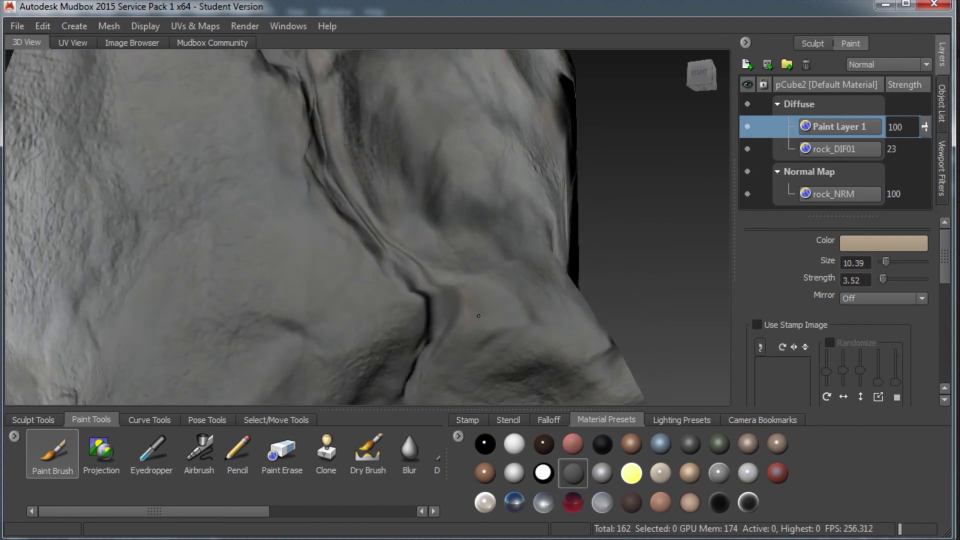
- Enlarge the brush to size 20.10 and add soft tan patches to the raised areas of the rock's back
key("b")
left_click_drag(445, 250, 481, 200)
right_click_drag(481, 200, 435, 225, "alt")
mouse_move(435, 225)
left_mouse_down("alt")
mouse_move(371, 240)
mouse_move(325, 320)
left_mouse_up("alt")
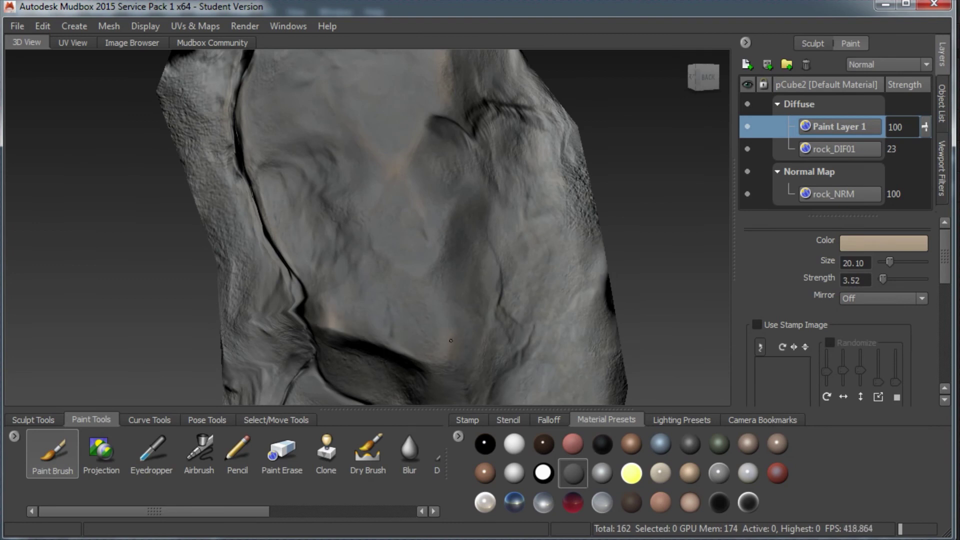
- Paint tan accents along the crevices and ridges around the rock's sides with brush sizes of 10.69 and 20.30
mouse_move(448, 351)
left_mouse_down("alt")
mouse_move(418, 257)
mouse_move(331, 168)
mouse_move(312, 193)
left_mouse_up("alt")
key("b")
left_click_drag(374, 178, 384, 182)
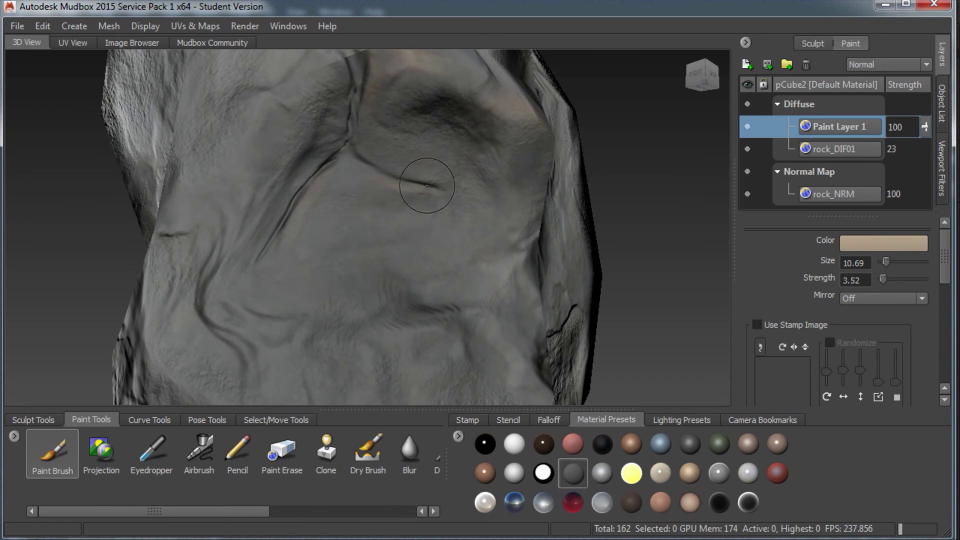
left_click_drag(270, 209, 370, 218, "alt")
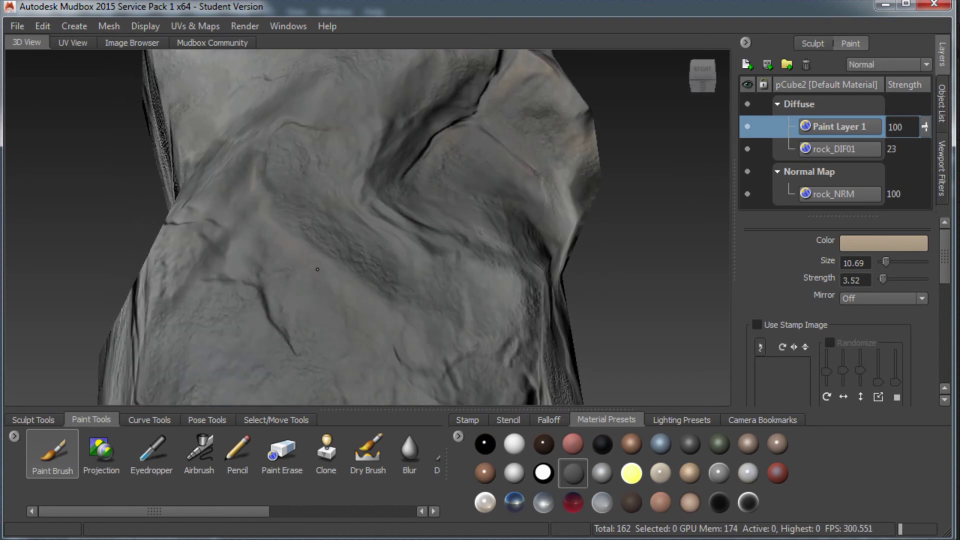
mouse_move(255, 170)
left_mouse_down("alt")
mouse_move(375, 247)
mouse_move(477, 253)
mouse_move(335, 273)
left_mouse_up("alt")
left_click_drag(300, 167, 279, 205, "alt")
left_click_drag(283, 138, 408, 191, "alt")
mouse_move(345, 145)
left_mouse_down("alt")
mouse_move(472, 146)
mouse_move(467, 167)
left_mouse_up("alt")
left_click_drag(467, 167, 437, 195)
left_click_drag(485, 94, 363, 167, "alt")
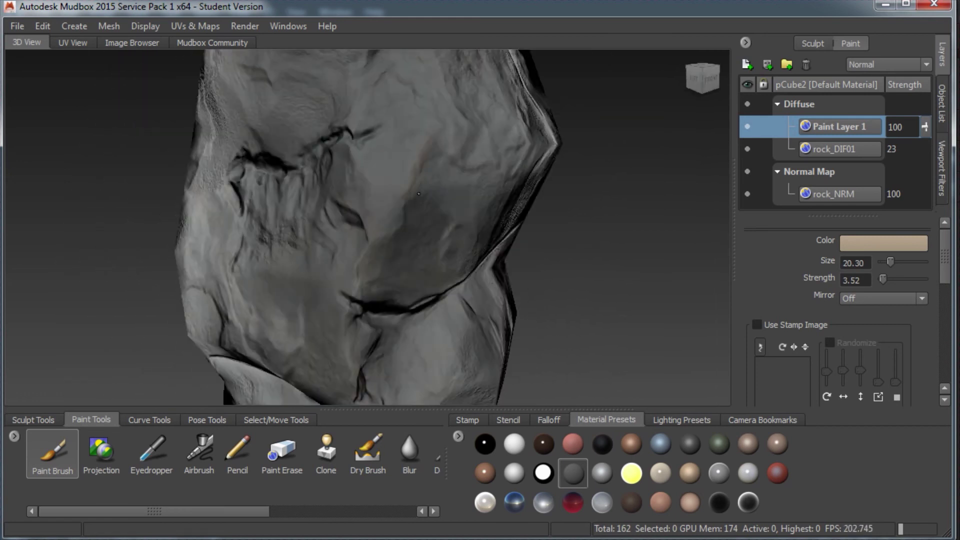
- Paint broad, soft tan tints over the rock's left and lower front faces, increasing the brush size to 41.04 and 67.63
left_click_drag(437, 191, 349, 171, "alt")
mouse_move(384, 113)
left_mouse_down("alt")
mouse_move(324, 130)
mouse_move(454, 87)
mouse_move(450, 272)
mouse_move(428, 159)
mouse_move(319, 149)
mouse_move(339, 141)
mouse_move(474, 162)
mouse_move(412, 260)
left_mouse_up("alt")
left_click_drag(336, 235, 312, 288, "alt")
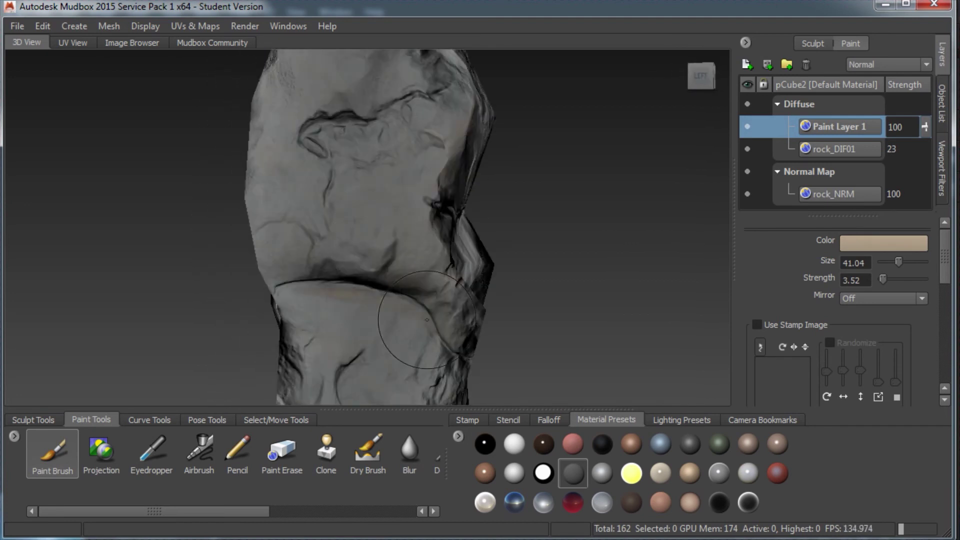
mouse_move(368, 299)
left_mouse_down("alt")
mouse_move(344, 310)
mouse_move(360, 234)
mouse_move(328, 217)
left_mouse_up("alt")
key("b")
right_click_drag(328, 216, 328, 353, "alt")
mouse_move(328, 353)
left_mouse_down("alt")
mouse_move(479, 255)
mouse_move(463, 278)
left_mouse_up("alt")
mouse_move(393, 297)
left_mouse_down("alt")
mouse_move(490, 242)
mouse_move(409, 271)
left_mouse_up("alt")
mouse_move(420, 210)
left_mouse_down("alt")
mouse_move(524, 227)
mouse_move(371, 212)
mouse_move(391, 185)
mouse_move(359, 197)
mouse_move(370, 181)
mouse_move(530, 172)
mouse_move(682, 181)
left_mouse_up("alt")
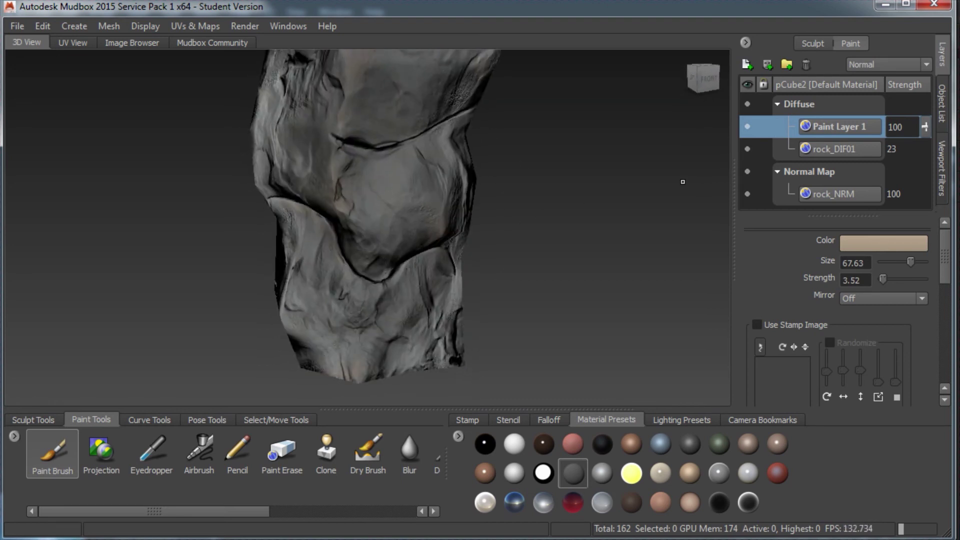
- Create a 2048 TIFF [8 bit, RGBA] paint layer in the Diffuse channel and name it highlights
right_click(779, 125)
left_click(816, 140)
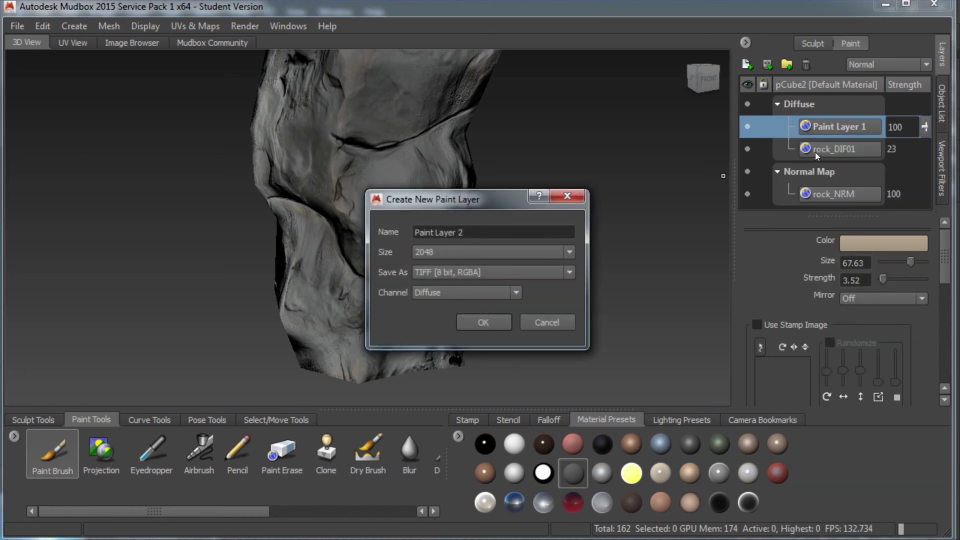
left_click(484, 322)
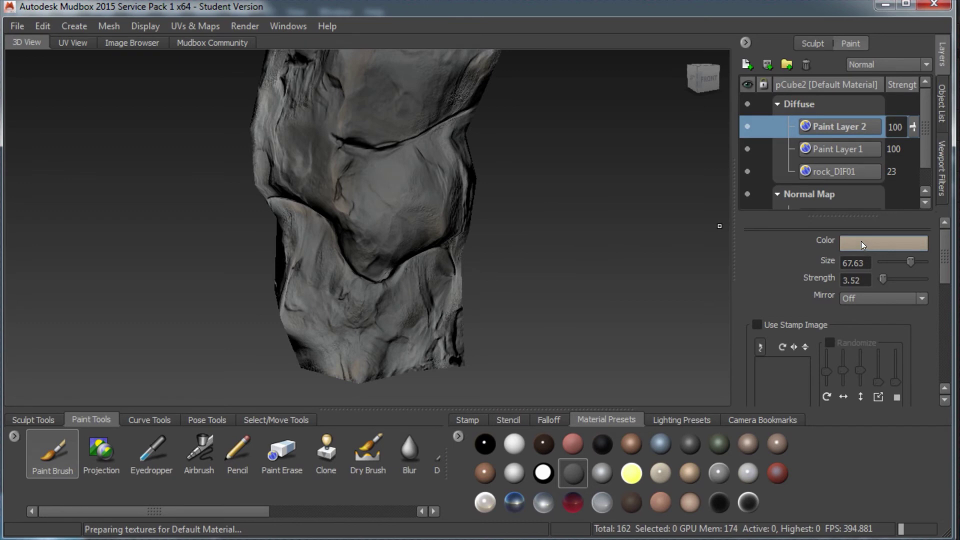
double_click(847, 126)
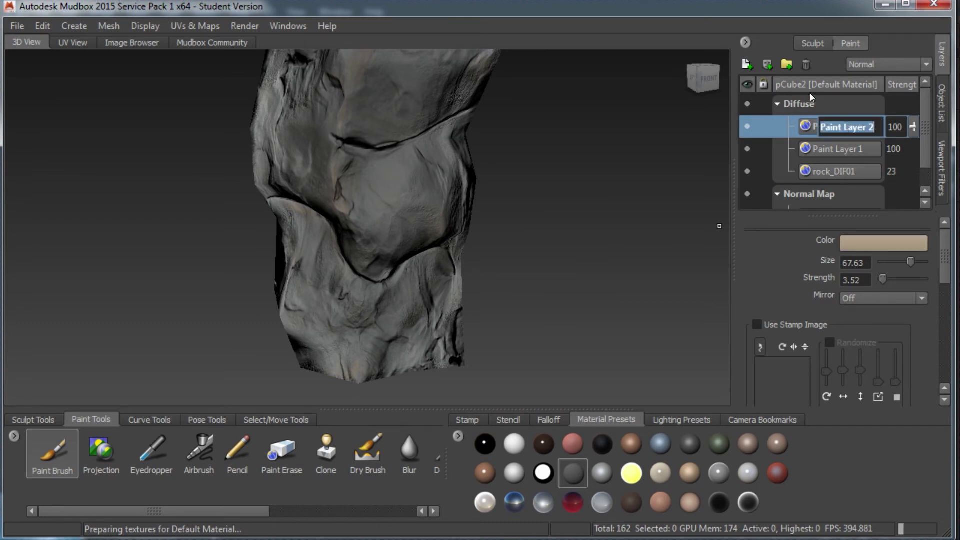
type("highlights")
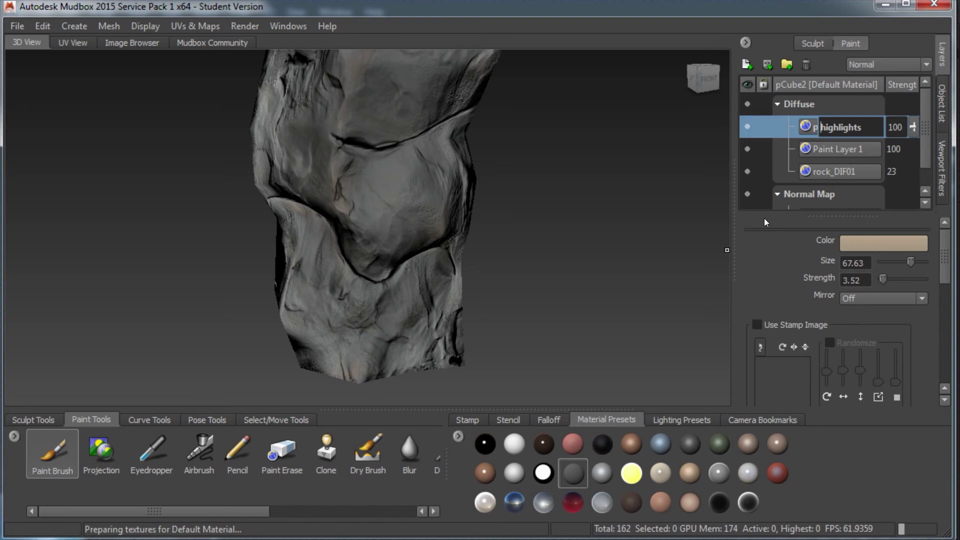
key("Return")
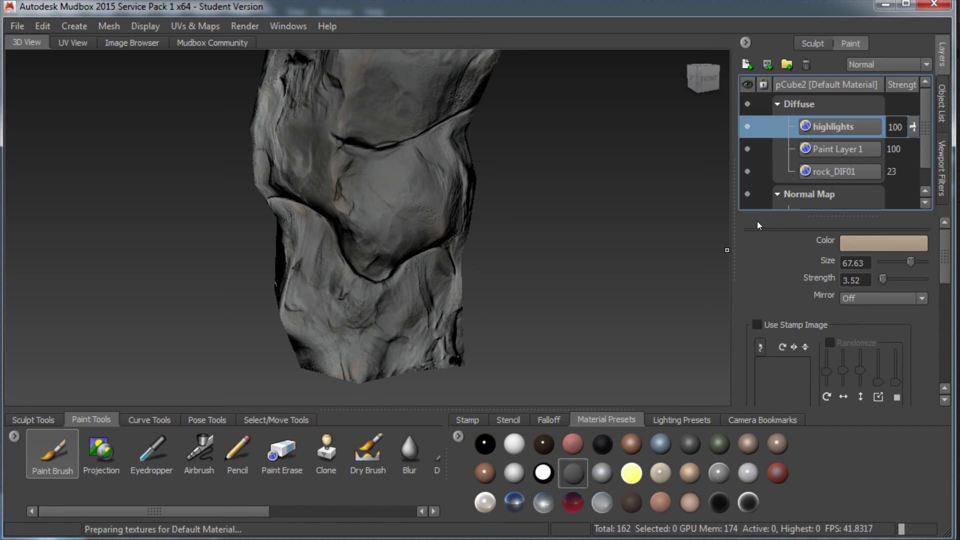
- Lighten the Paint Brush colour to a pale beige
left_click(867, 244)
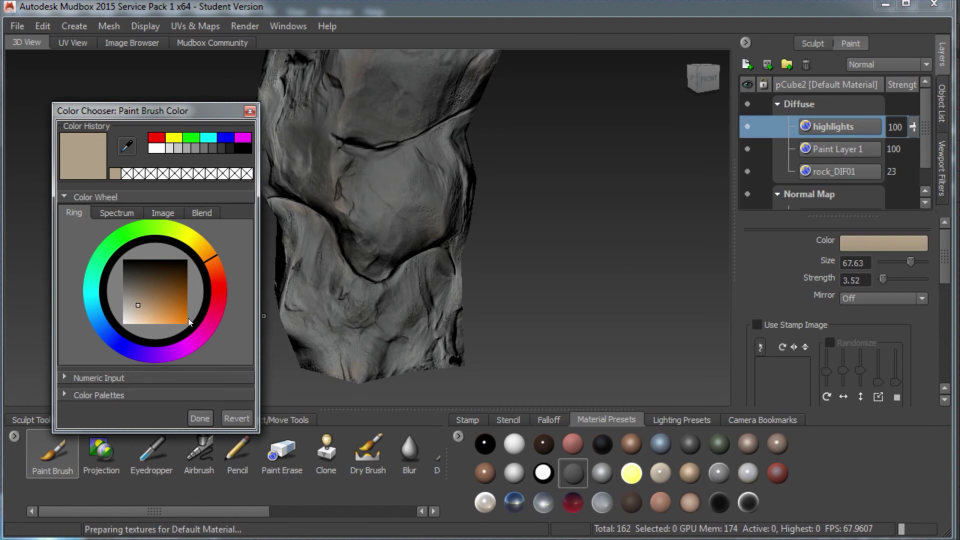
left_click_drag(138, 305, 131, 315)
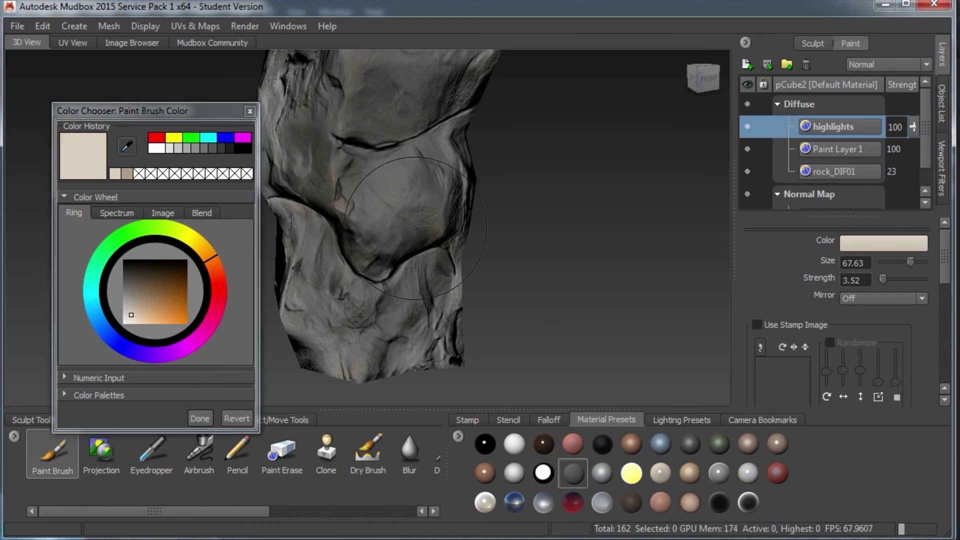
left_click(200, 418)
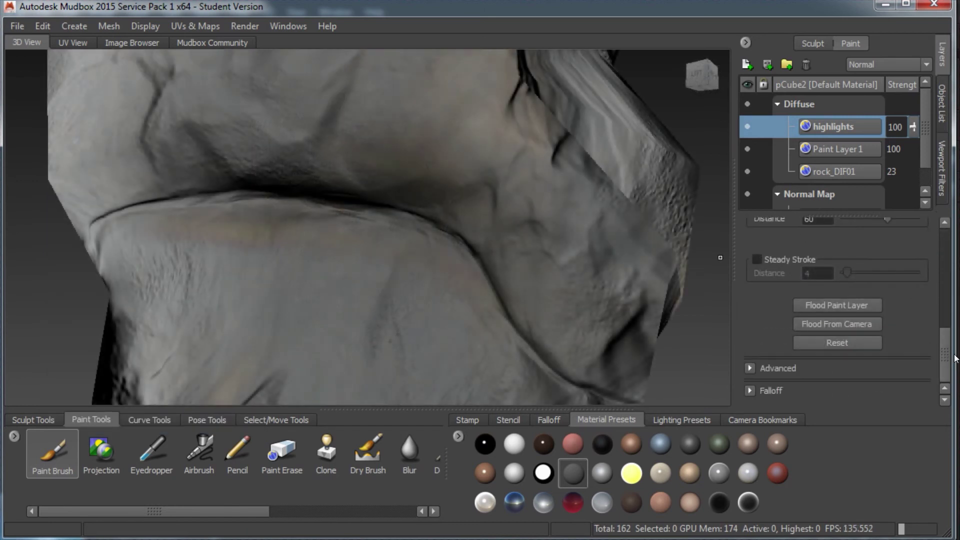
- Enable a stamp image for the Paint Brush and assign the white spatter stamp
left_click(750, 391)
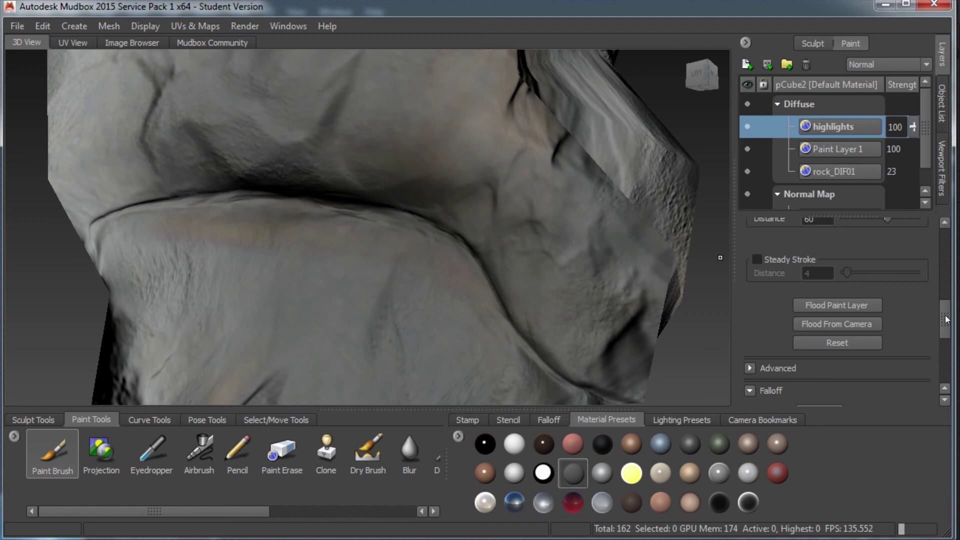
left_click_drag(947, 317, 927, 258)
left_click(757, 251)
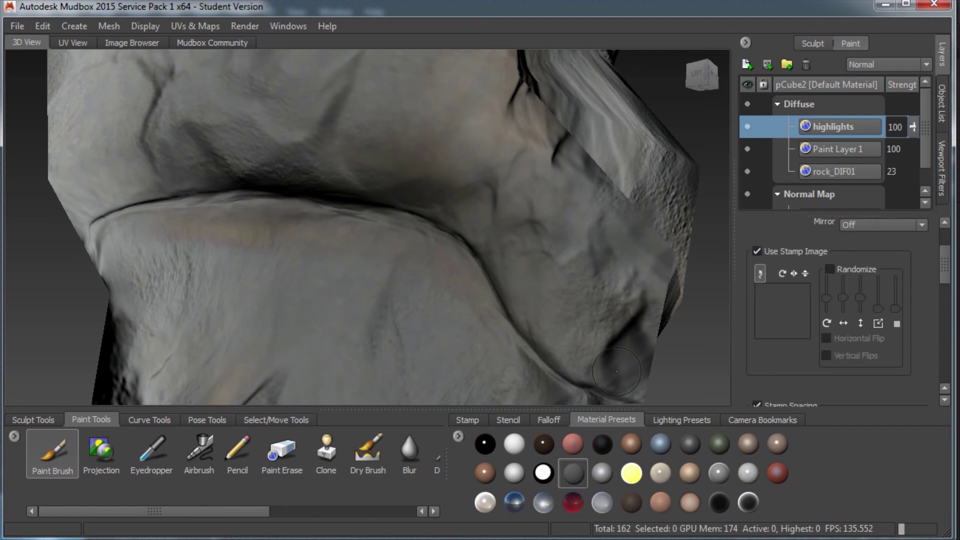
left_click(470, 422)
left_click(564, 439)
left_click_drag(354, 247, 360, 274, "alt")
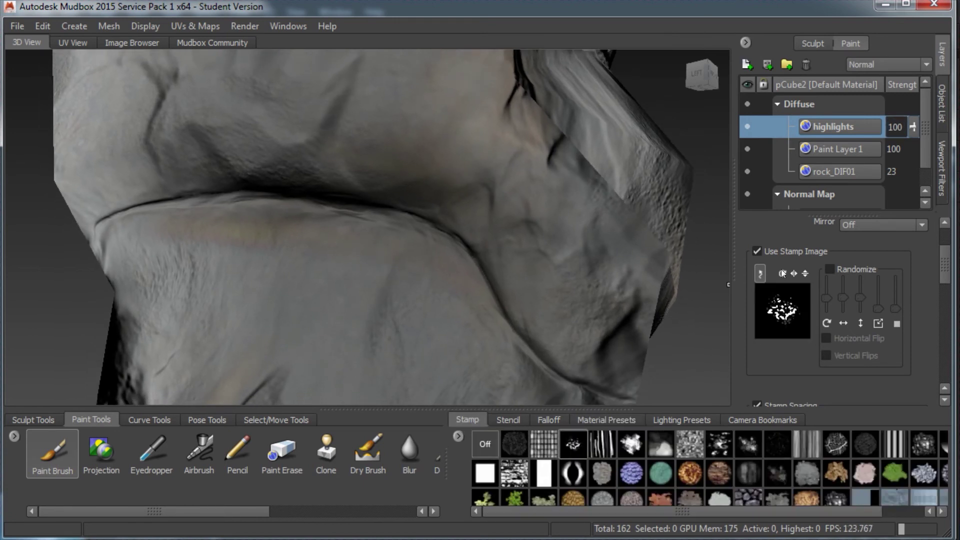
- Keep the stamp image enabled and turn on its Randomize option
left_click(757, 251)
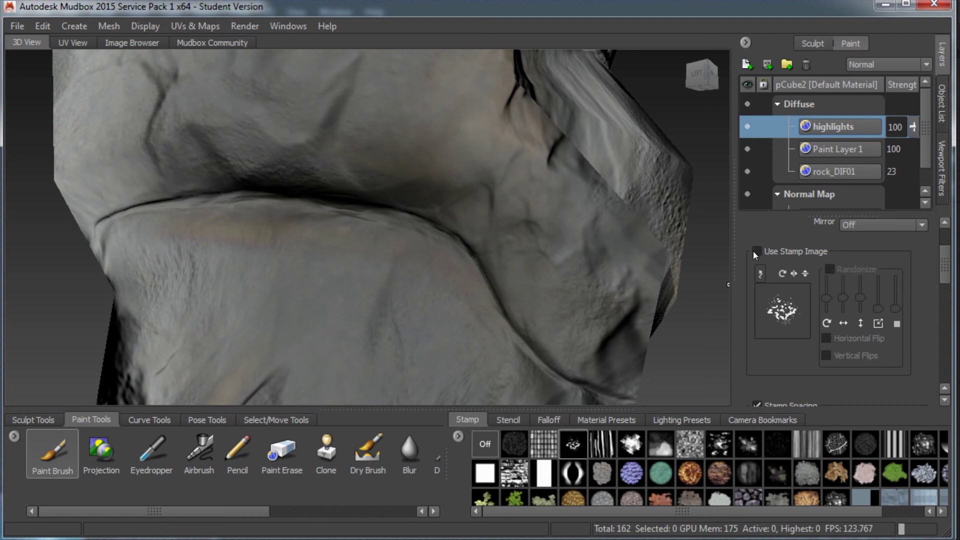
left_click(758, 251)
left_click(829, 269)
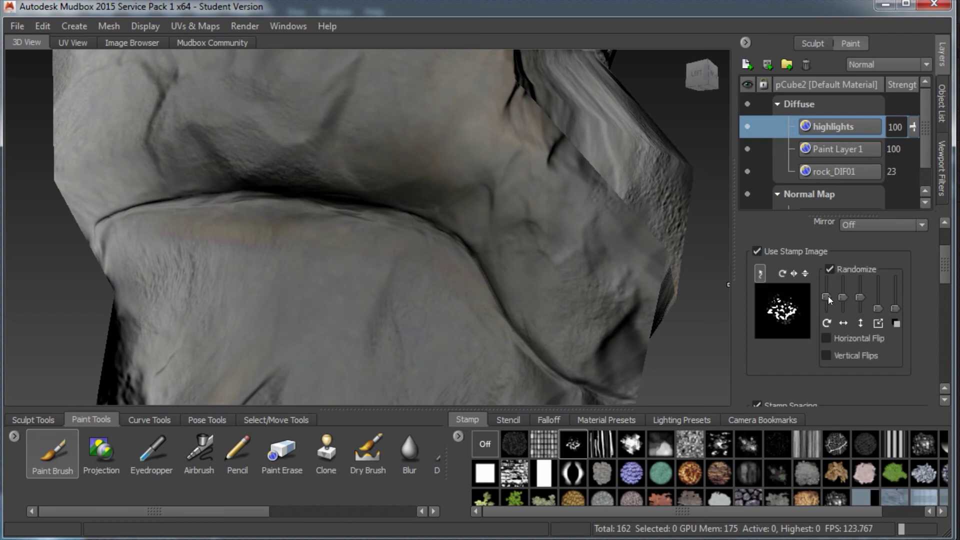
- Increase the amount of random rotation for the Paint Brush's stamp image
left_click_drag(829, 294, 826, 289)
- Try stamping highlights along the ledge crest on the rock's left face, and undo the last stroke
mouse_move(343, 214)
left_mouse_down("alt")
mouse_move(333, 269)
mouse_move(368, 279)
mouse_move(325, 235)
left_mouse_up("alt")
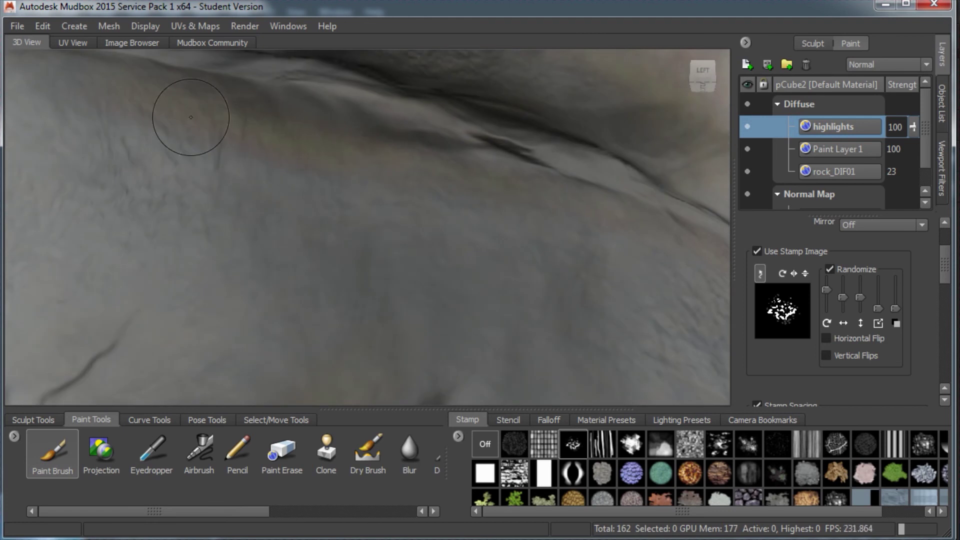
left_click_drag(202, 117, 268, 182, "alt")
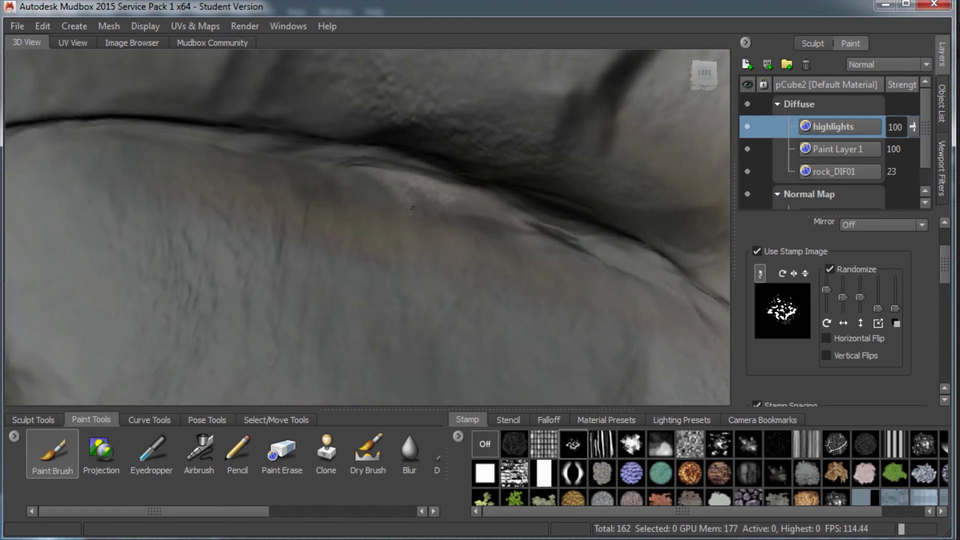
mouse_move(440, 231)
left_mouse_down()
mouse_move(503, 305)
mouse_move(473, 340)
left_mouse_up()
mouse_move(408, 282)
left_mouse_down()
mouse_move(360, 275)
mouse_move(214, 286)
mouse_move(182, 234)
left_mouse_up()
key("ctrl+z")
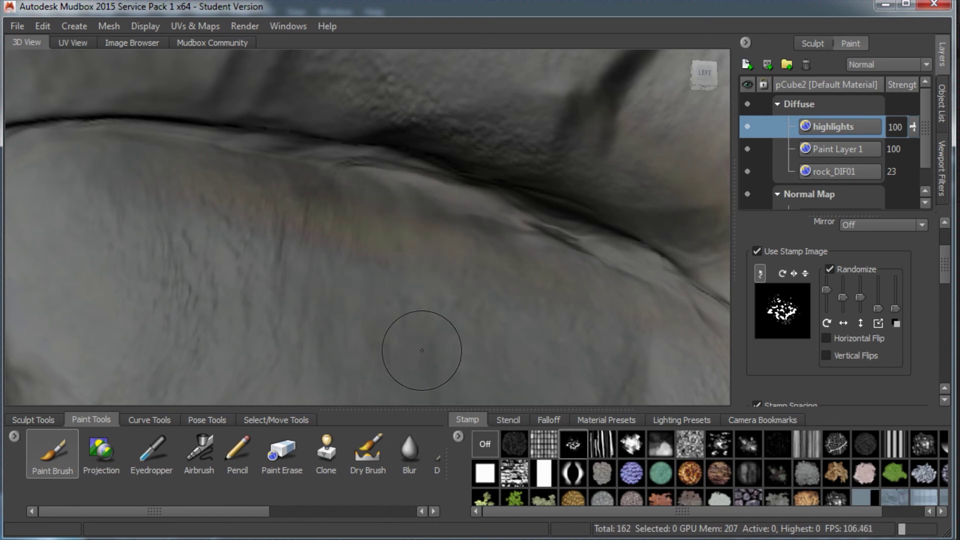
- Stamp subtle highlights along the curved ledge crest and the creases across the rock's left face
mouse_move(294, 188)
left_mouse_down("alt")
mouse_move(255, 185)
mouse_move(278, 203)
left_mouse_up("alt")
middle_click_drag(278, 202, 352, 201, "alt")
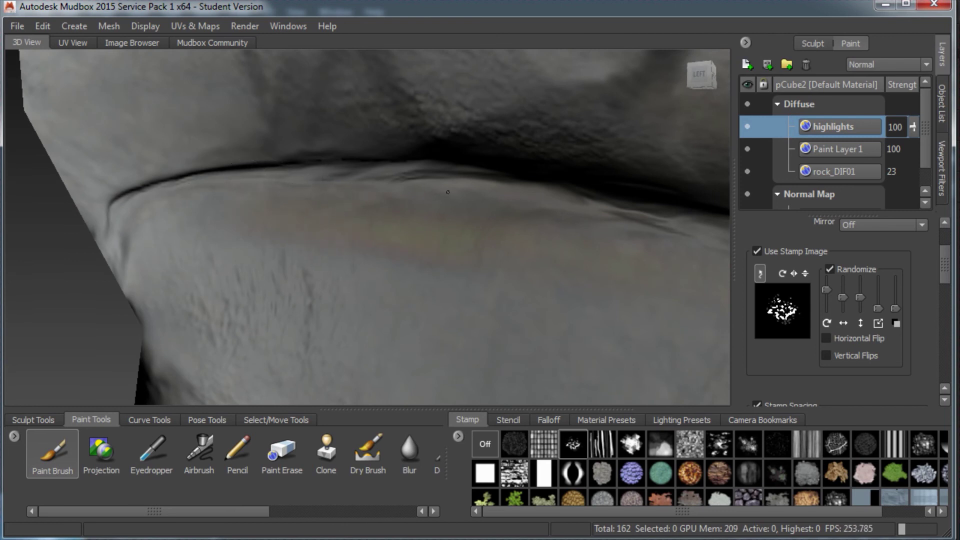
mouse_move(475, 204)
left_mouse_down("alt")
mouse_move(495, 233)
mouse_move(464, 220)
left_mouse_up("alt")
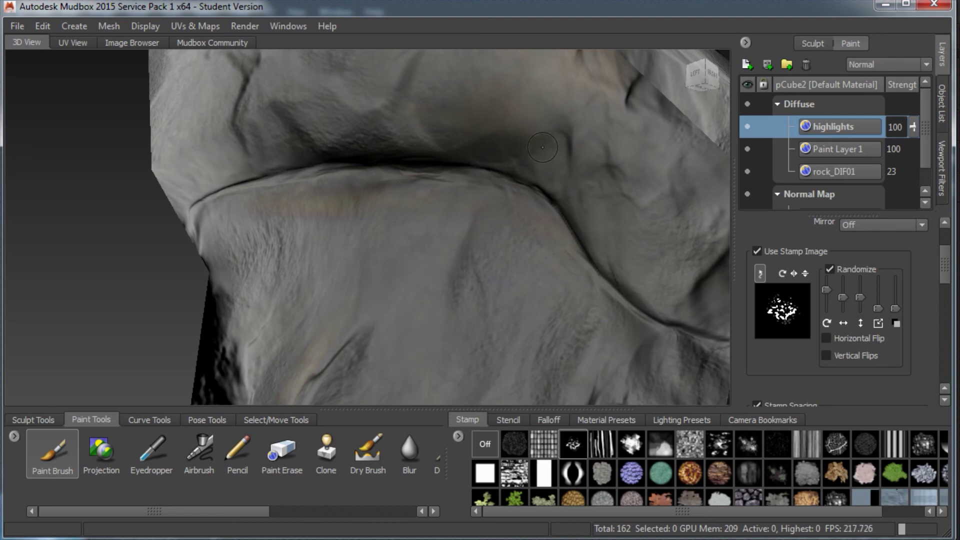
left_click_drag(524, 170, 469, 181, "alt")
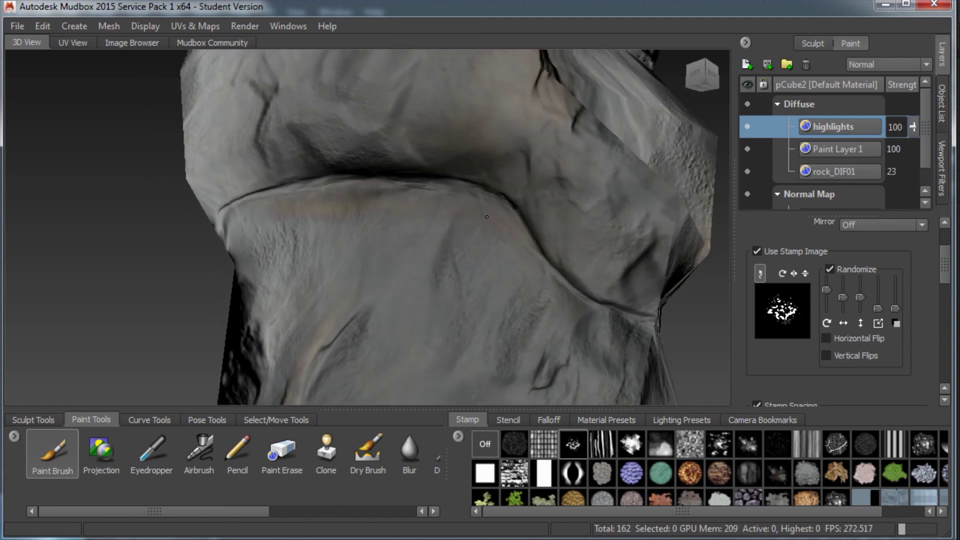
left_click_drag(549, 244, 385, 252, "alt")
left_click_drag(430, 284, 473, 297)
- Adjust the brush size and stamp highlights around the tan ridges and dark crease on the rock's back face
mouse_move(588, 288)
left_mouse_down("alt")
mouse_move(478, 254)
mouse_move(552, 231)
left_mouse_up("alt")
mouse_move(522, 188)
left_mouse_down("alt")
mouse_move(322, 320)
mouse_move(396, 214)
mouse_move(369, 186)
mouse_move(456, 220)
left_mouse_up("alt")
right_click_drag(457, 221, 454, 253, "alt")
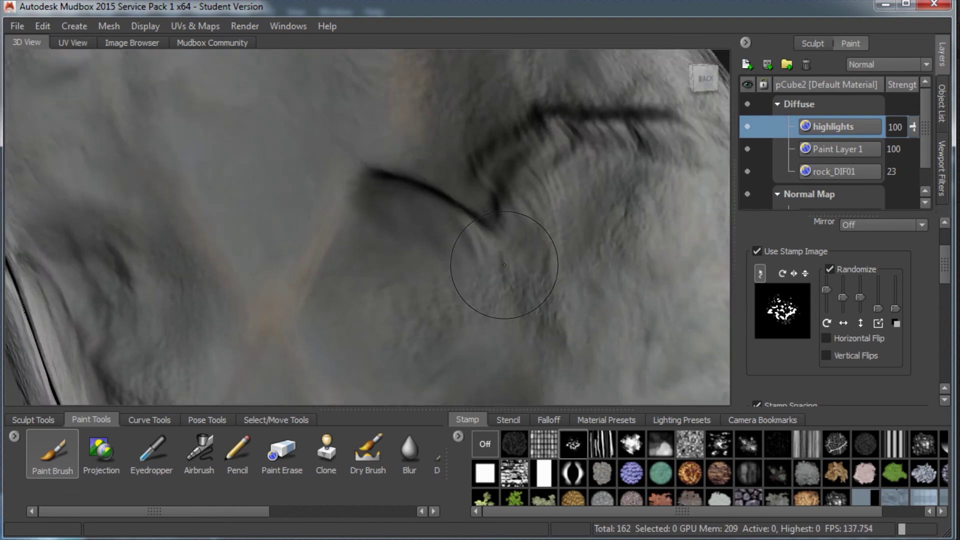
middle_click_drag(454, 253, 446, 213, "alt")
key("b")
left_click_drag(446, 214, 400, 213)
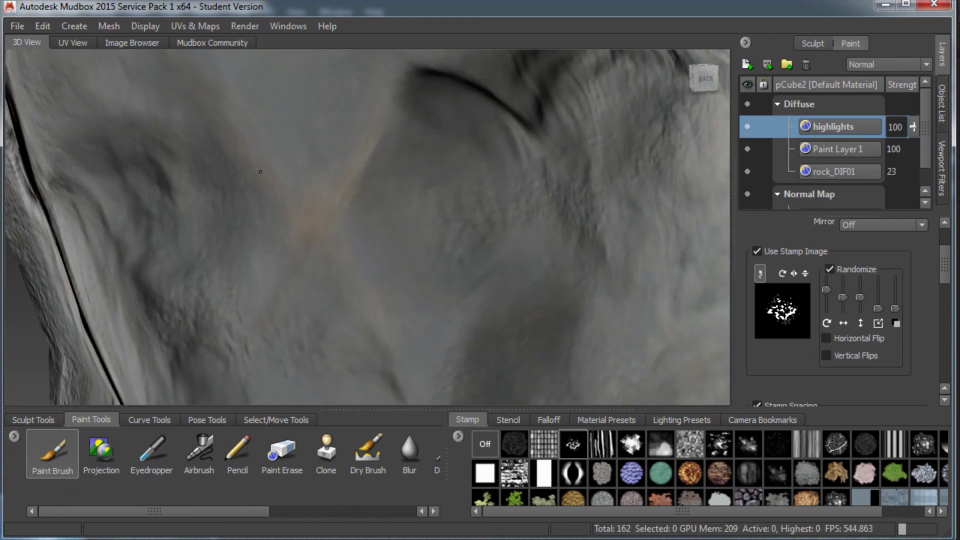
left_click_drag(306, 246, 248, 189, "alt")
middle_click_drag(356, 161, 383, 231, "alt")
right_click_drag(383, 231, 362, 191, "alt")
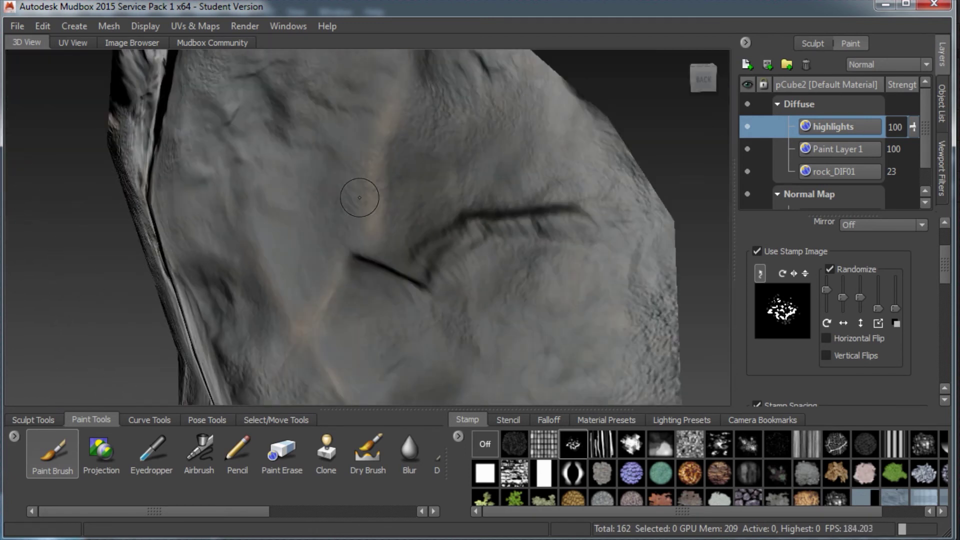
- Stamp highlights over the raised areas beside the deep hollow at the edge of the rock's back face
left_click_drag(388, 168, 429, 146, "alt")
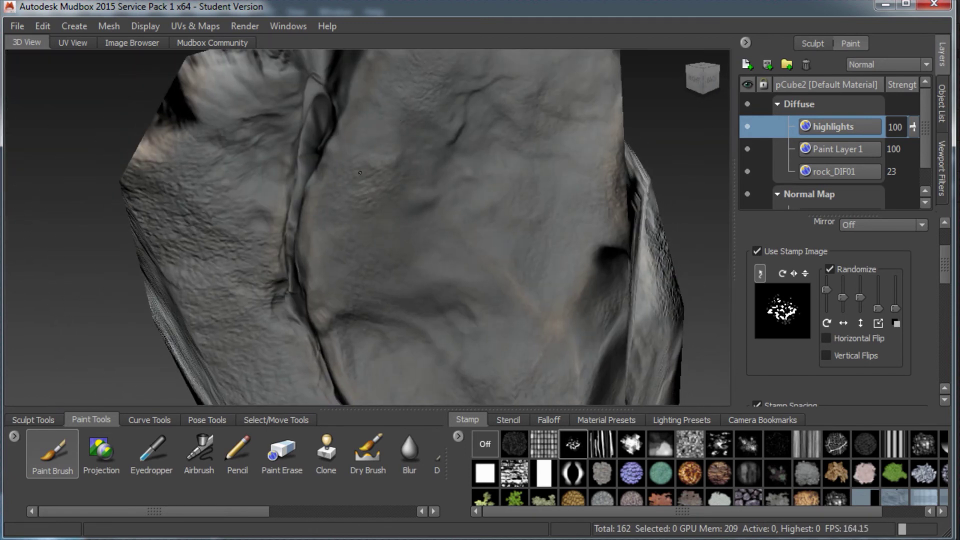
left_click_drag(381, 209, 440, 188, "alt")
middle_click_drag(440, 188, 365, 200, "alt")
right_click_drag(365, 200, 416, 242, "alt")
right_click_drag(300, 238, 260, 165, "alt")
mouse_move(260, 165)
left_mouse_down("alt")
mouse_move(362, 211)
mouse_move(433, 216)
mouse_move(329, 249)
left_mouse_up("alt")
mouse_move(371, 219)
left_mouse_down("alt")
mouse_move(375, 300)
mouse_move(453, 265)
mouse_move(440, 223)
mouse_move(343, 154)
mouse_move(322, 245)
left_mouse_up("alt")
scroll(322, 244, "down", 4)
scroll(329, 270, "up", 5)
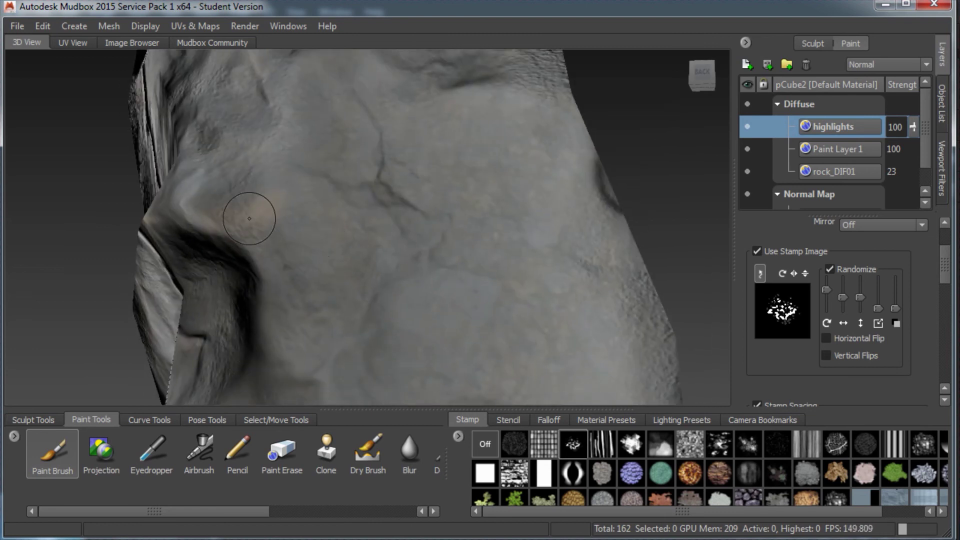
mouse_move(263, 261)
left_mouse_down()
mouse_move(293, 362)
mouse_move(375, 380)
left_mouse_up()
middle_click_drag(375, 380, 369, 273, "alt")
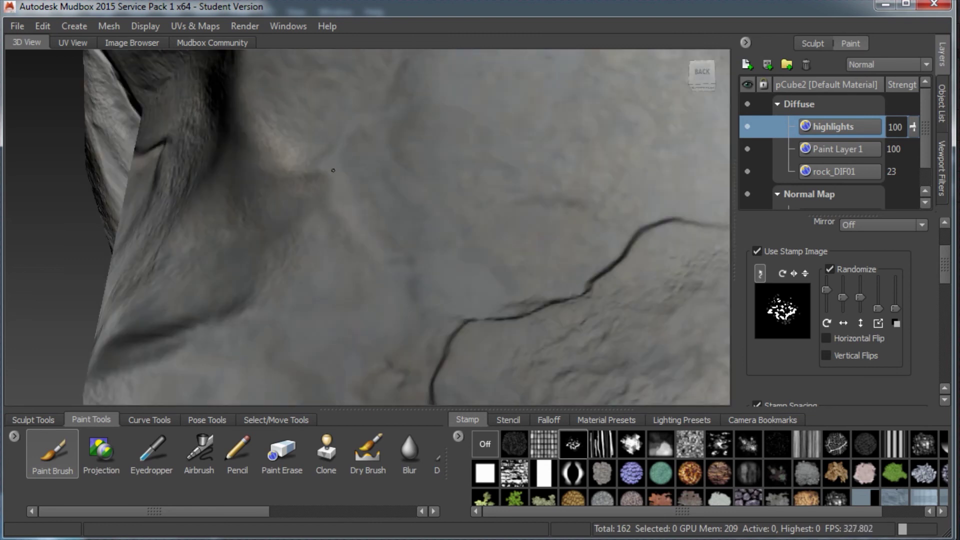
- Stamp highlights along the rim of the deep dark crevice on the rock's front face
left_click_drag(632, 214, 380, 114, "alt")
left_click_drag(345, 221, 296, 300, "alt")
mouse_move(271, 338)
left_mouse_down("alt")
mouse_move(288, 233)
mouse_move(327, 245)
mouse_move(555, 225)
left_mouse_up("alt")
right_click_drag(555, 225, 310, 264, "alt")
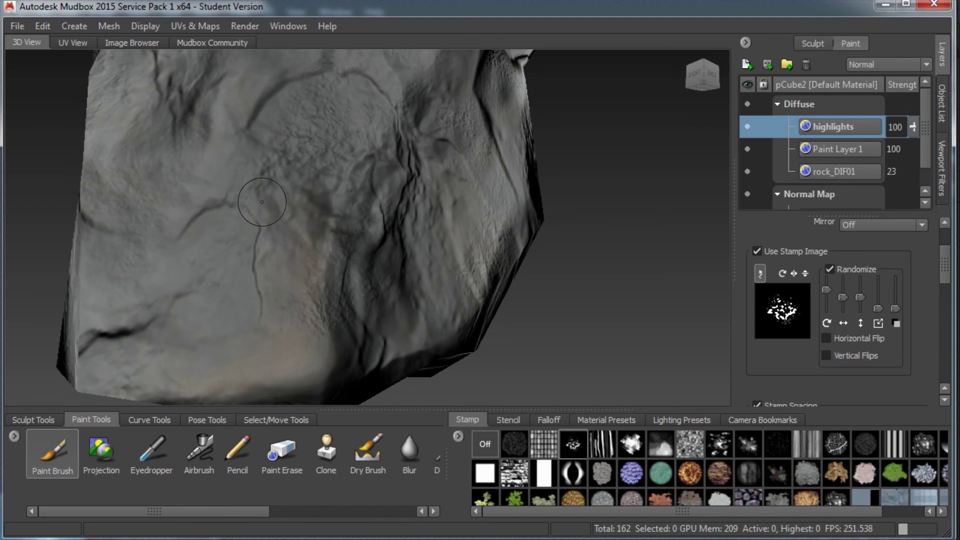
mouse_move(258, 210)
left_mouse_down("alt")
mouse_move(216, 278)
mouse_move(238, 210)
mouse_move(233, 160)
mouse_move(285, 230)
left_mouse_up("alt")
right_click_drag(386, 317, 350, 170, "alt")
middle_click_drag(350, 170, 350, 250, "alt")
right_click_drag(350, 250, 414, 250, "alt")
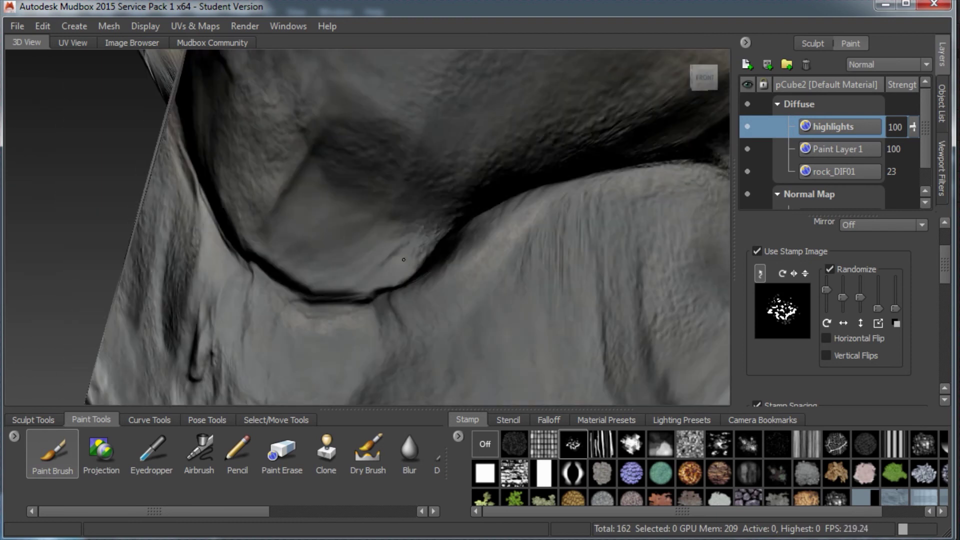
- Set the rock_DIF01 layer's strength to 100 and check the whole rock from all sides
left_click(846, 171)
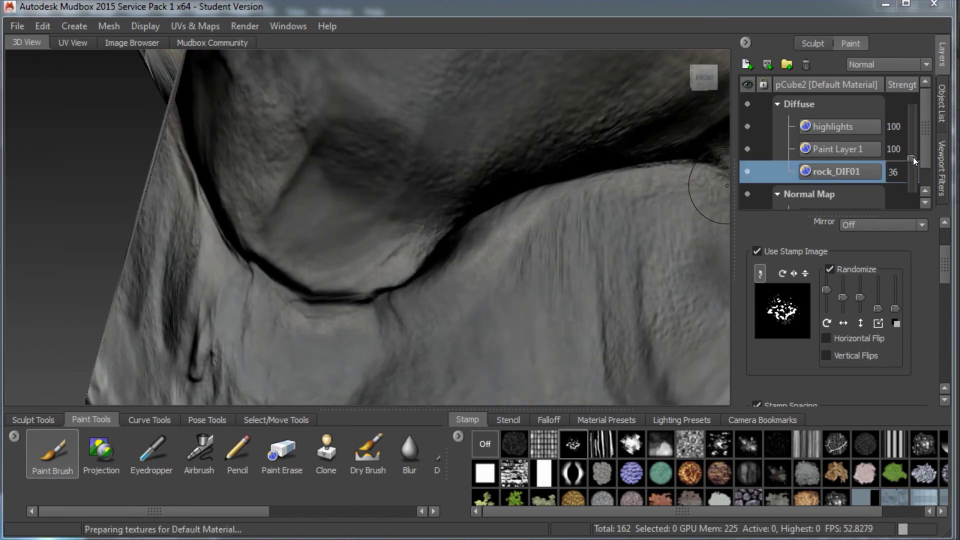
left_click_drag(913, 150, 916, 96)
key("f")
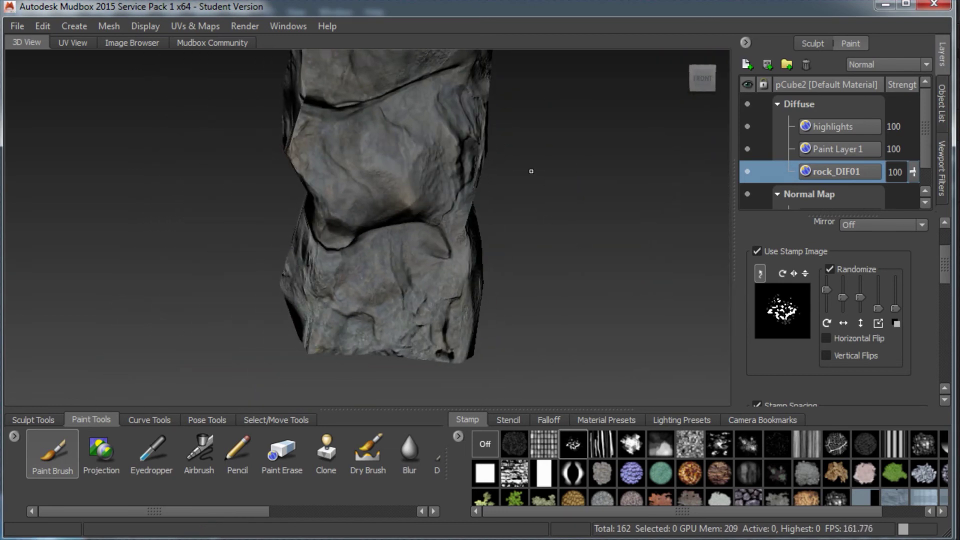
left_click_drag(532, 165, 413, 208, "alt")
middle_click_drag(412, 207, 473, 195, "alt")
right_click_drag(473, 195, 655, 275, "alt")
left_click_drag(655, 276, 593, 246, "alt")
right_click_drag(594, 247, 478, 212, "alt")
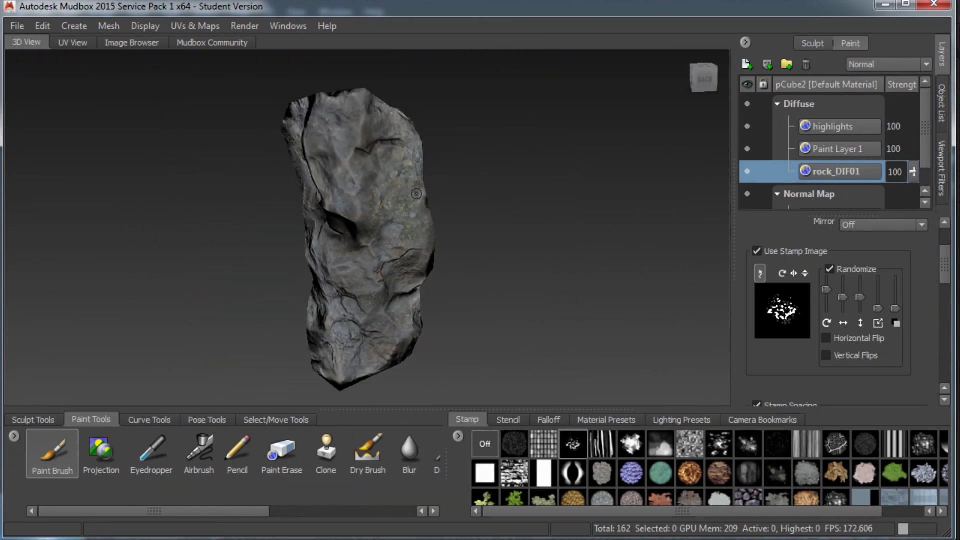
left_click_drag(477, 213, 604, 210, "alt")
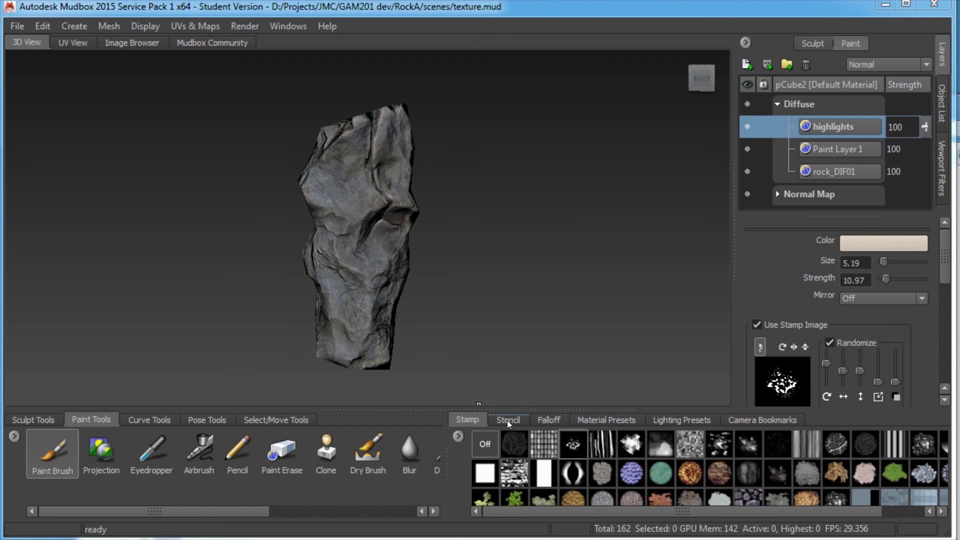
- Add the image 17-moss-stain.jpg as a new stencil and activate it over the rock
left_click(508, 421)
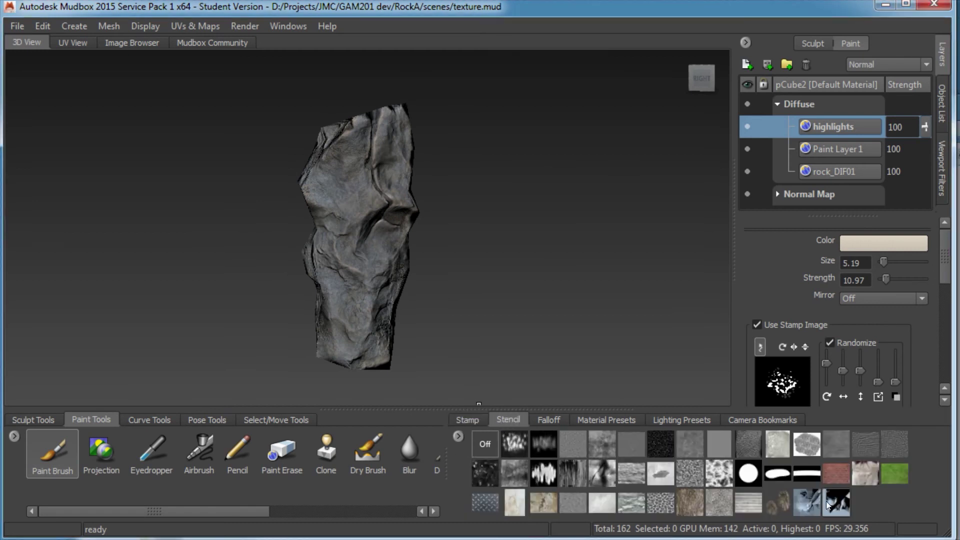
left_click(458, 437)
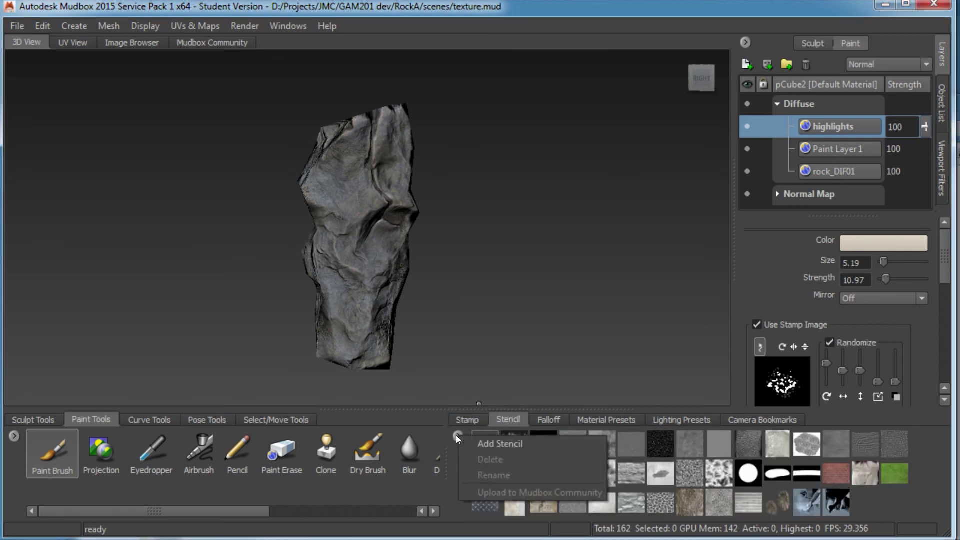
left_click(494, 443)
double_click(179, 120)
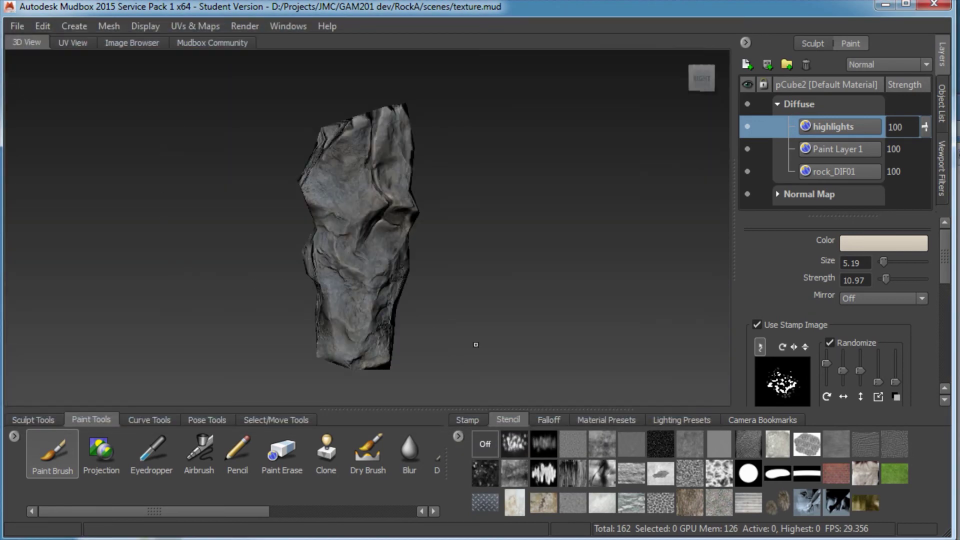
left_click(870, 501)
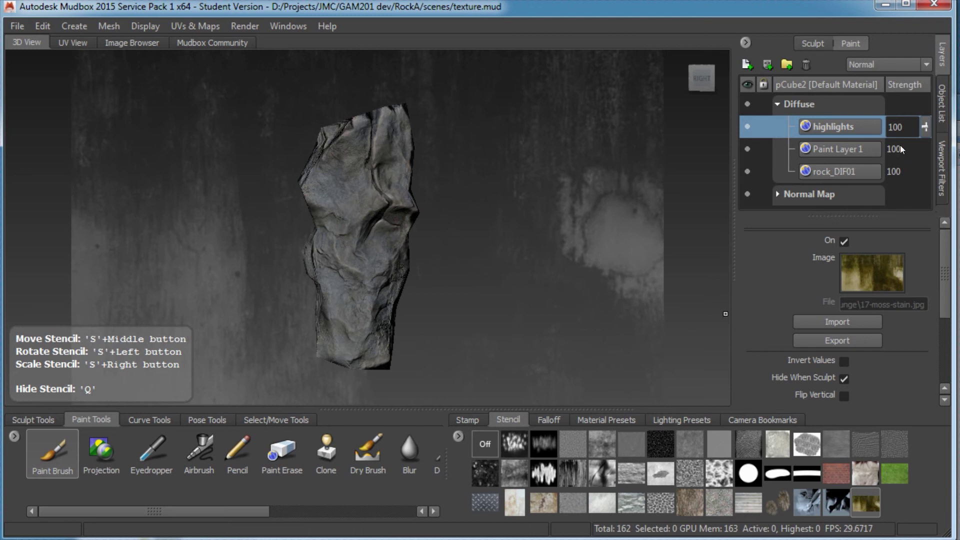
- Create a 2048 TIFF [8 bit, RGBA] paint layer named moss in the Diffuse channel
right_click(780, 116)
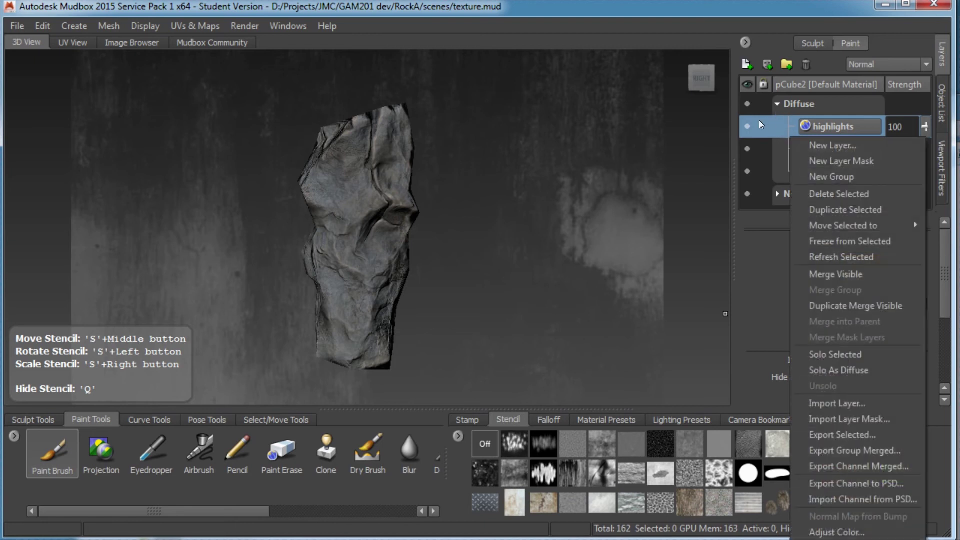
left_click(820, 145)
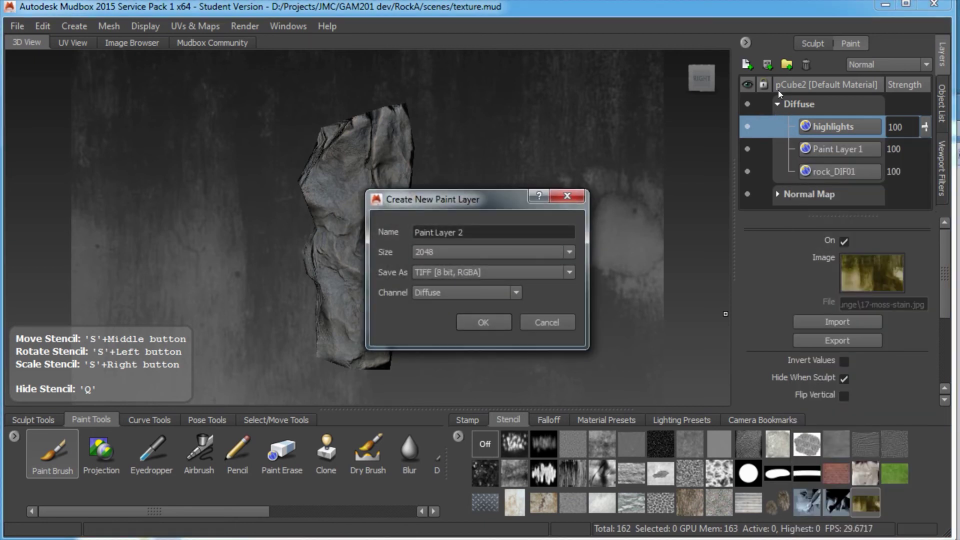
left_click_drag(473, 230, 352, 238)
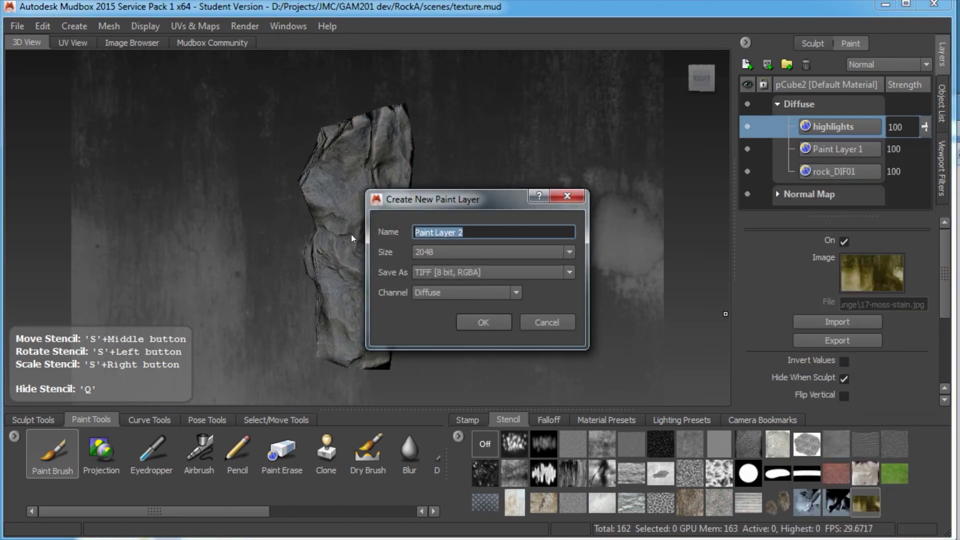
type("moss")
key("Return")
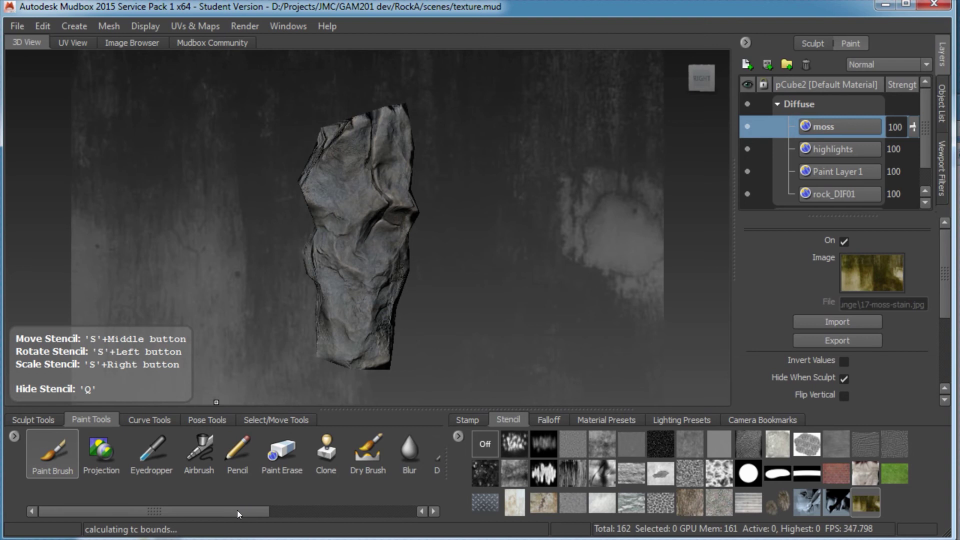
- Switch to the Projection brush and frame the rock's upper right face beneath the moss stencil
mouse_move(237, 512)
left_mouse_down()
mouse_move(246, 516)
mouse_move(184, 499)
left_mouse_up()
left_click(97, 452)
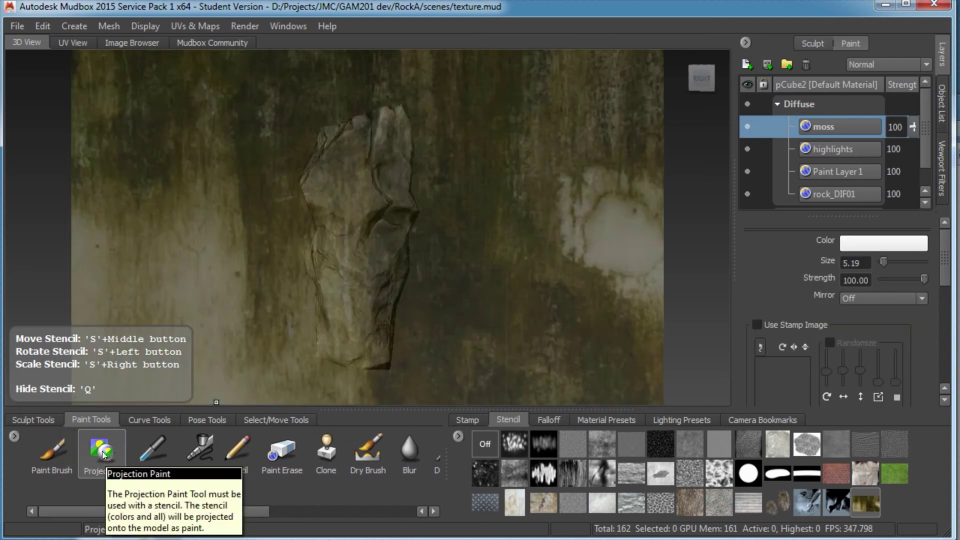
left_click(113, 451)
middle_click_drag(412, 228, 347, 251, "alt")
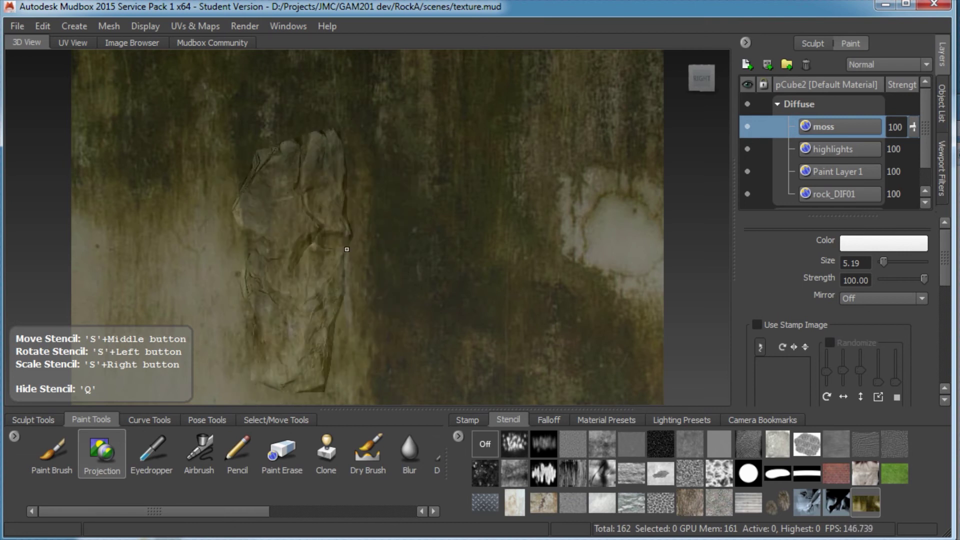
right_click_drag(373, 239, 480, 285, "alt")
middle_click_drag(280, 151, 531, 281, "alt")
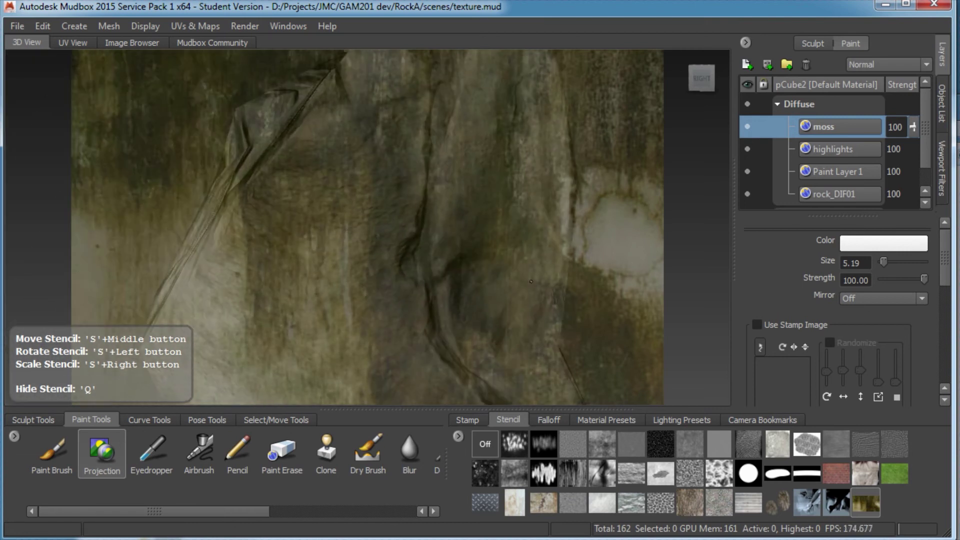
right_click_drag(531, 281, 476, 283, "alt")
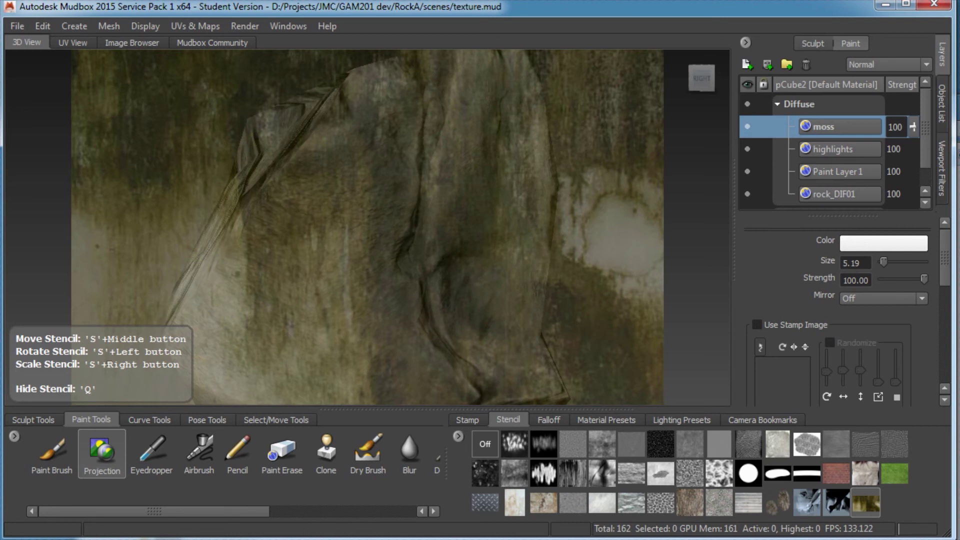
- Toggle the moss stencil's visibility to compare it with the rock's upper side faces, leaving it hidden
key("q")
key("q")
key("q")
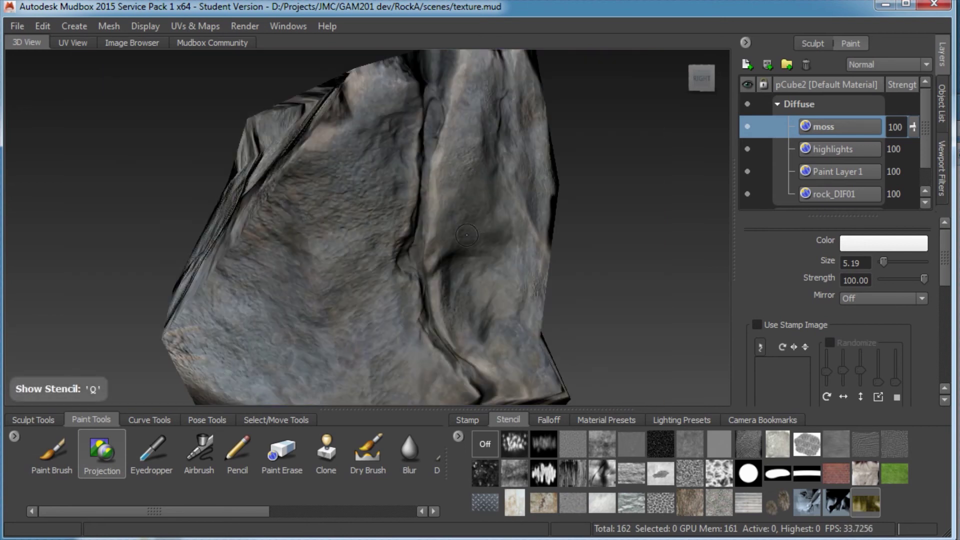
left_click_drag(466, 235, 384, 214, "alt")
scroll(384, 214, "up", 5)
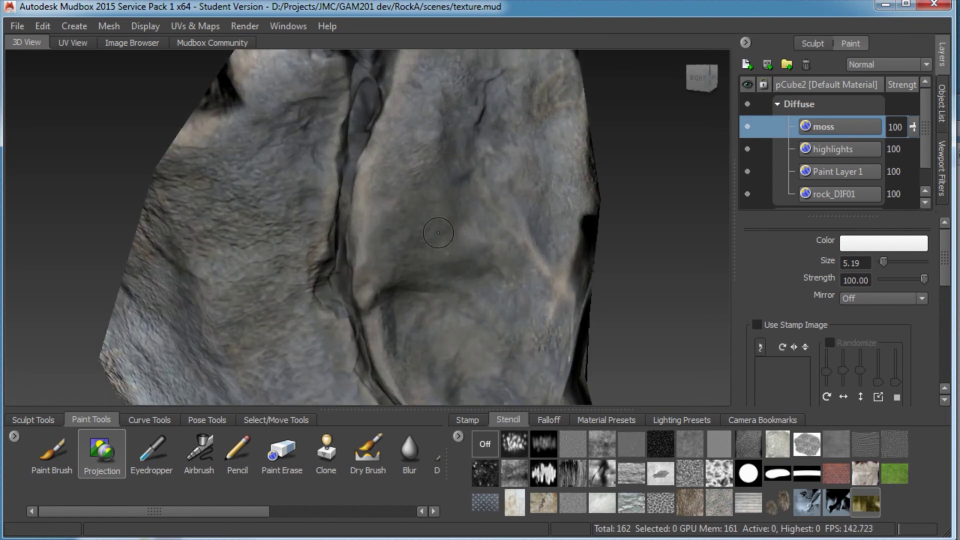
key("q")
key("q")
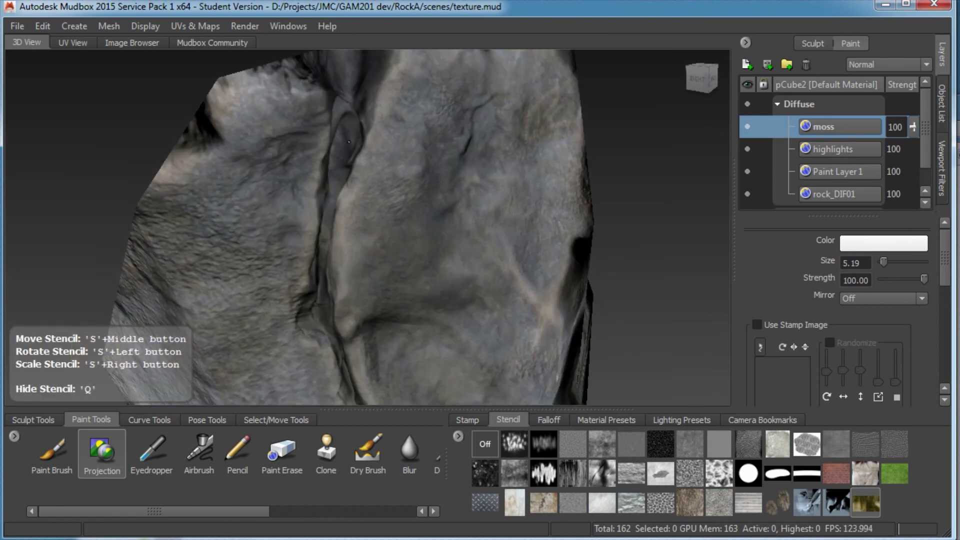
key("q")
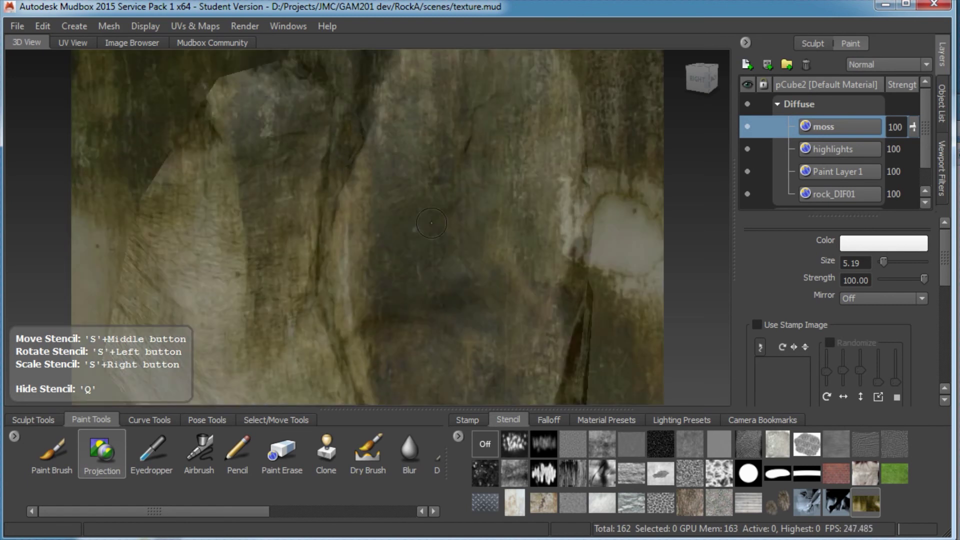
key("q")
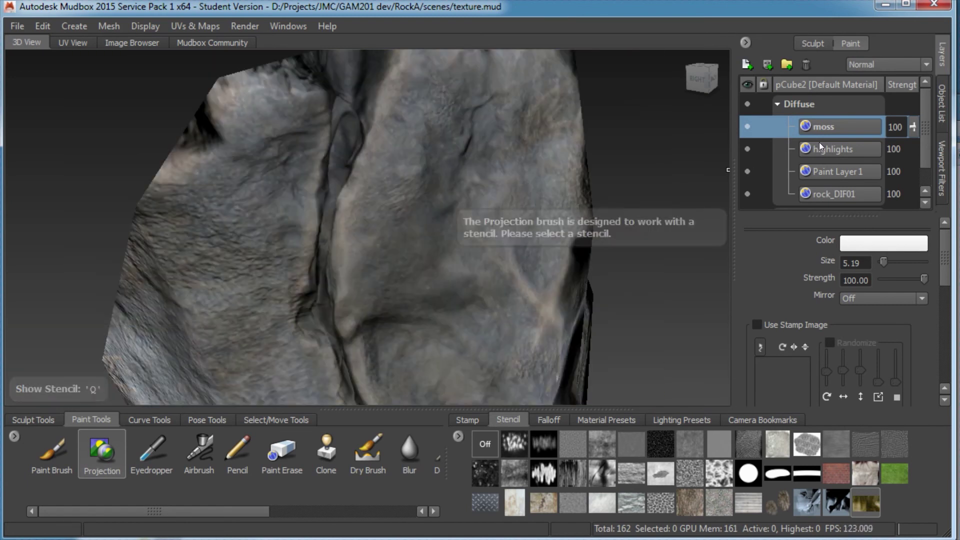
- Lower the Projection brush strength to 7.60 and return the moss layer's strength to 100 after trying 80
left_click(910, 125)
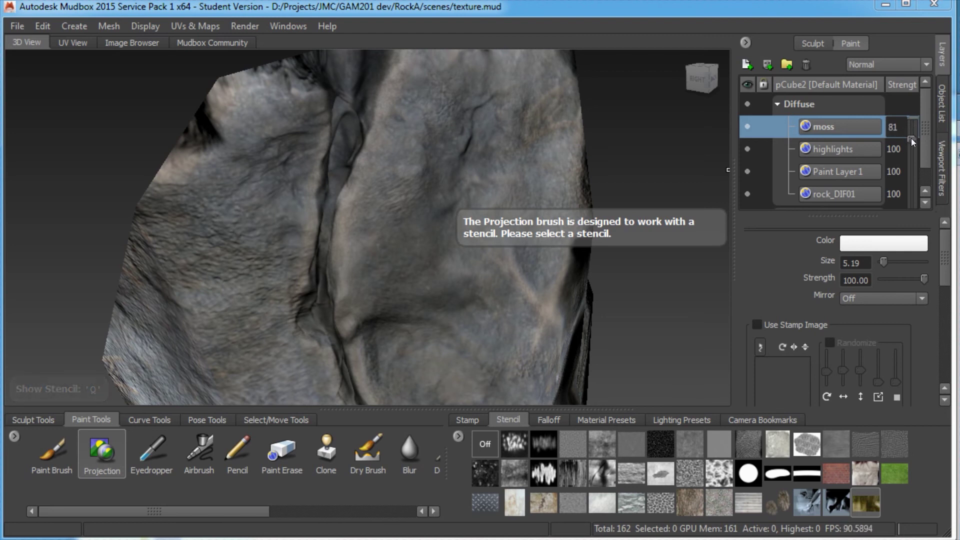
left_click(911, 138)
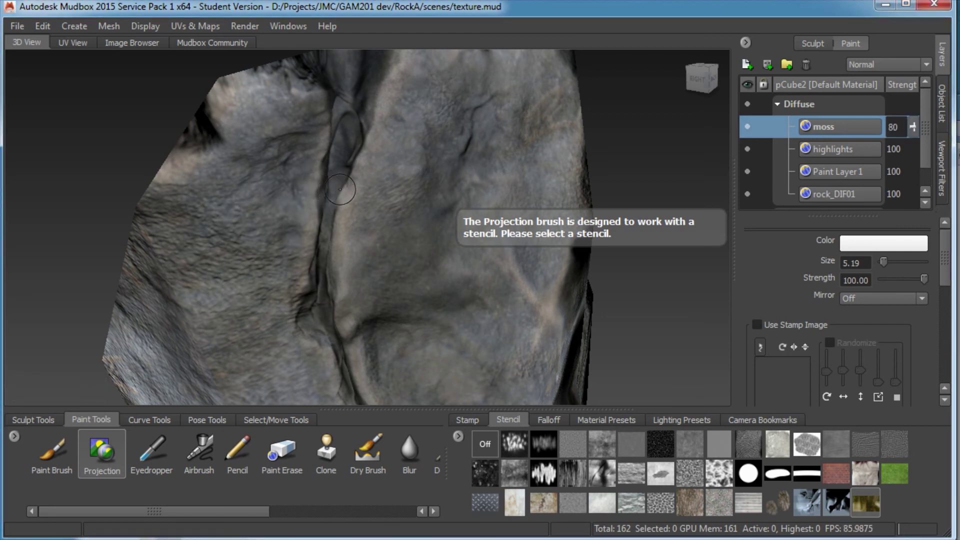
key("m")
left_click_drag(353, 180, 355, 182)
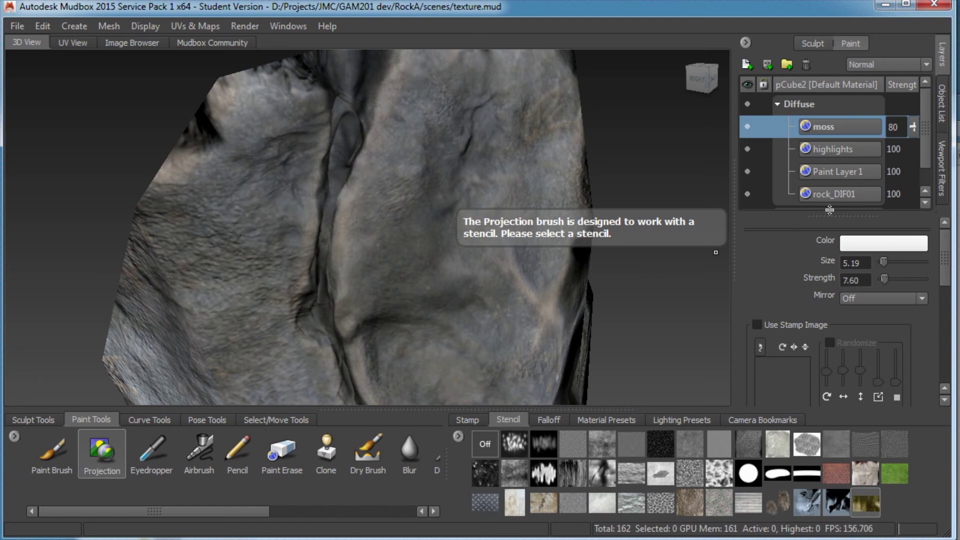
left_click_drag(912, 131, 913, 111)
- Set the brush strength to 7.15, undo the stray stroke and project stencil moss into the right face's vertical crack
left_click_drag(384, 243, 347, 191, "alt")
middle_click_drag(348, 190, 386, 250, "alt")
scroll(381, 245, "up", 2)
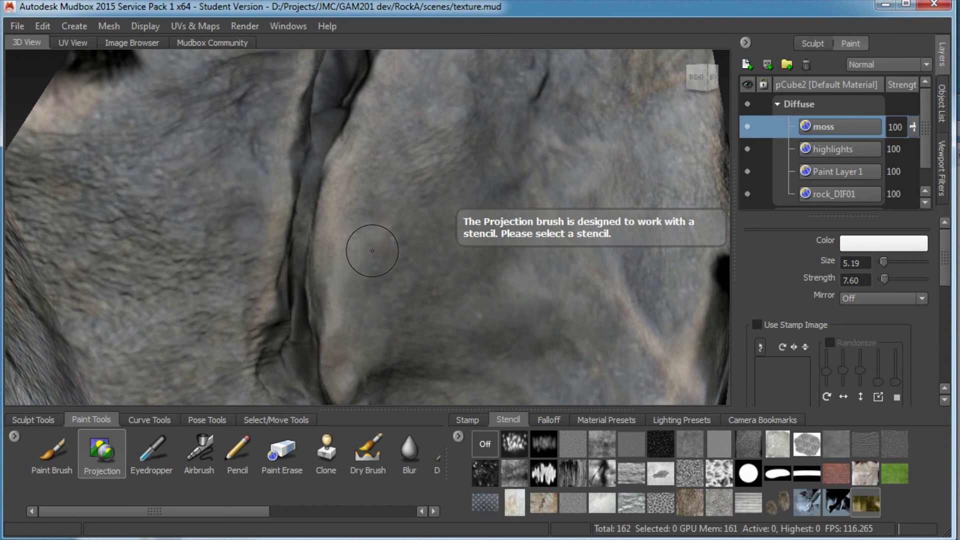
key("m")
left_click_drag(373, 251, 328, 181)
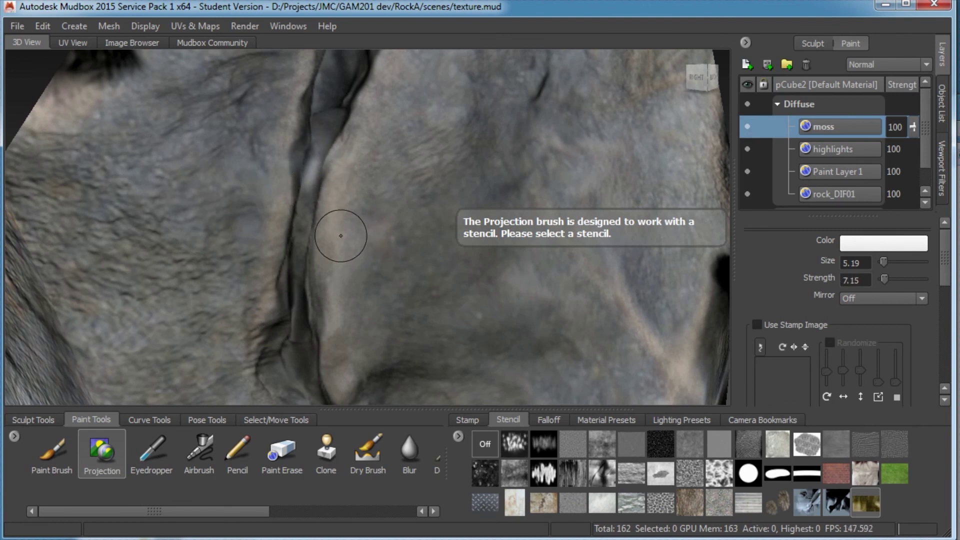
key("ctrl+z")
key("q")
left_click_drag(328, 200, 305, 194)
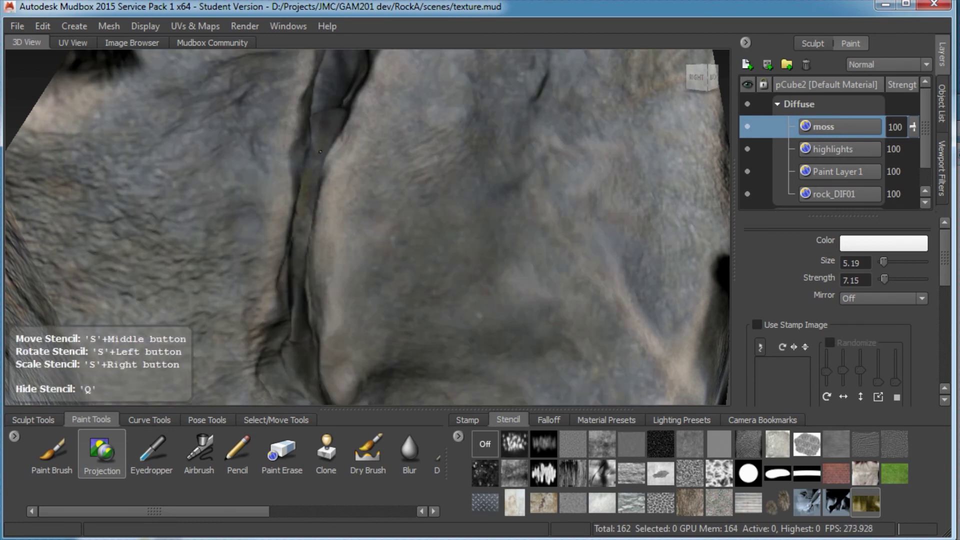
- Project moss into the notch of the vertical crack and down its lower length
left_click_drag(304, 260, 339, 186, "alt")
key("q")
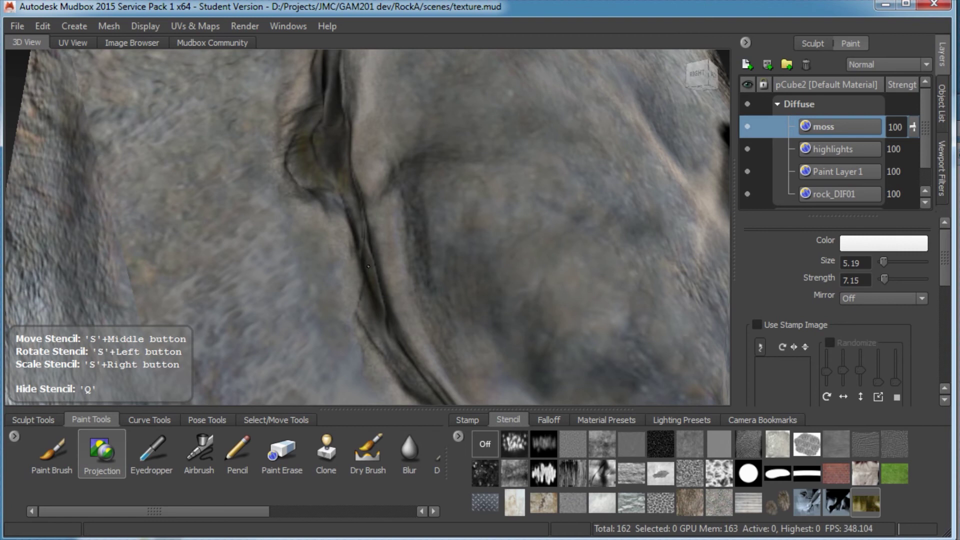
key("q")
right_click_drag(365, 270, 330, 252, "alt")
left_click_drag(330, 252, 349, 236, "alt")
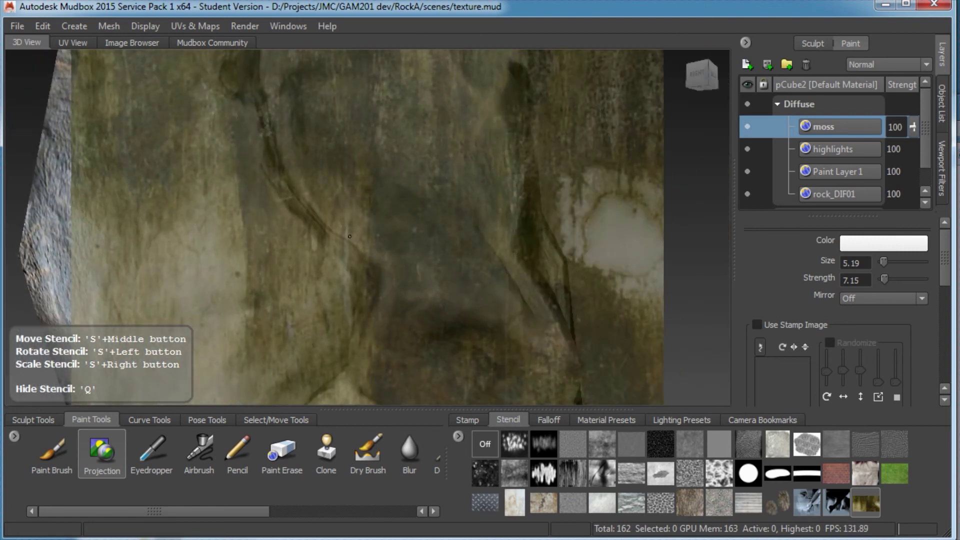
key("q")
key("q")
key("q")
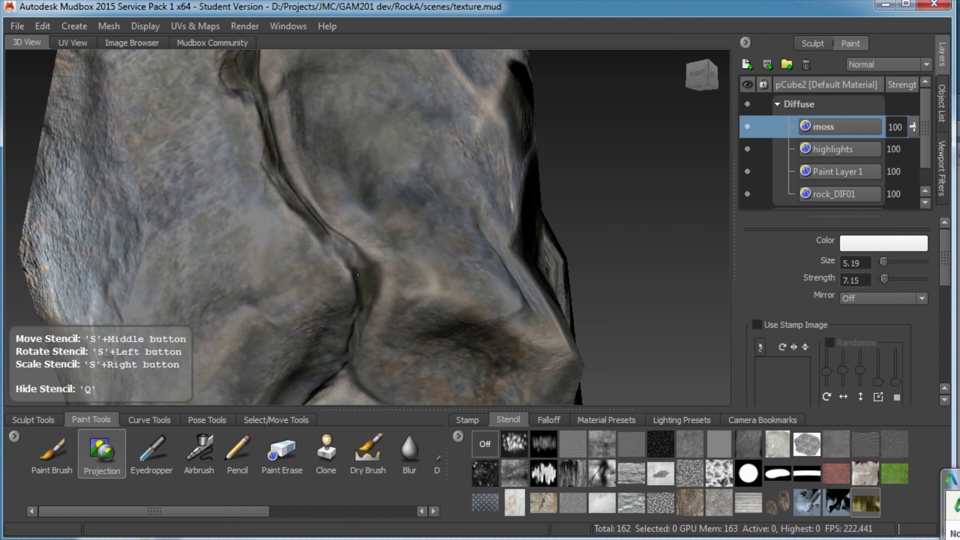
key("q")
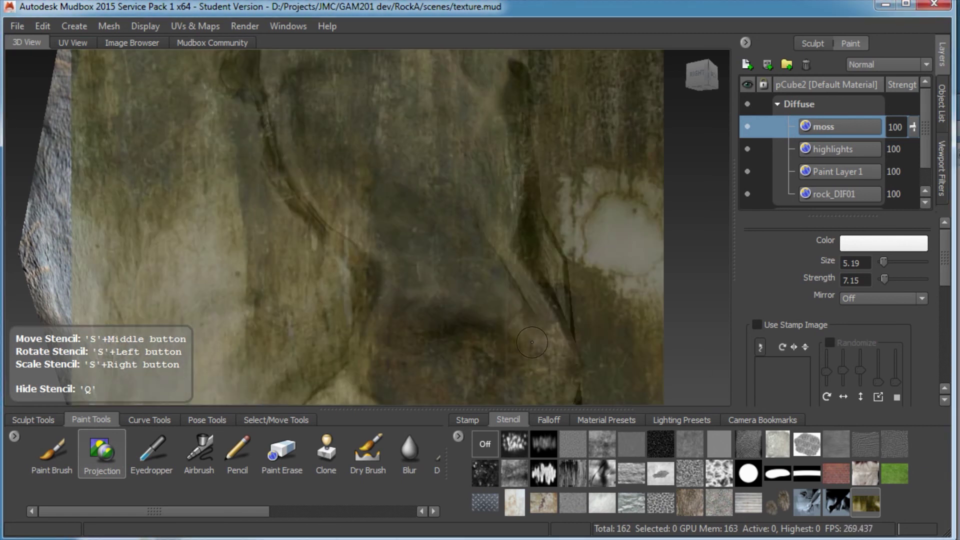
- Increase the brush size to 17.51 and project moss over the shaded recess beside the crack's lower fork
mouse_move(518, 345)
left_mouse_down("alt")
mouse_move(499, 257)
mouse_move(535, 267)
mouse_move(518, 291)
mouse_move(498, 292)
mouse_move(505, 299)
mouse_move(500, 256)
mouse_move(336, 256)
mouse_move(332, 246)
left_mouse_up("alt")
key("q")
key("q")
key("b")
left_click_drag(267, 181, 271, 172)
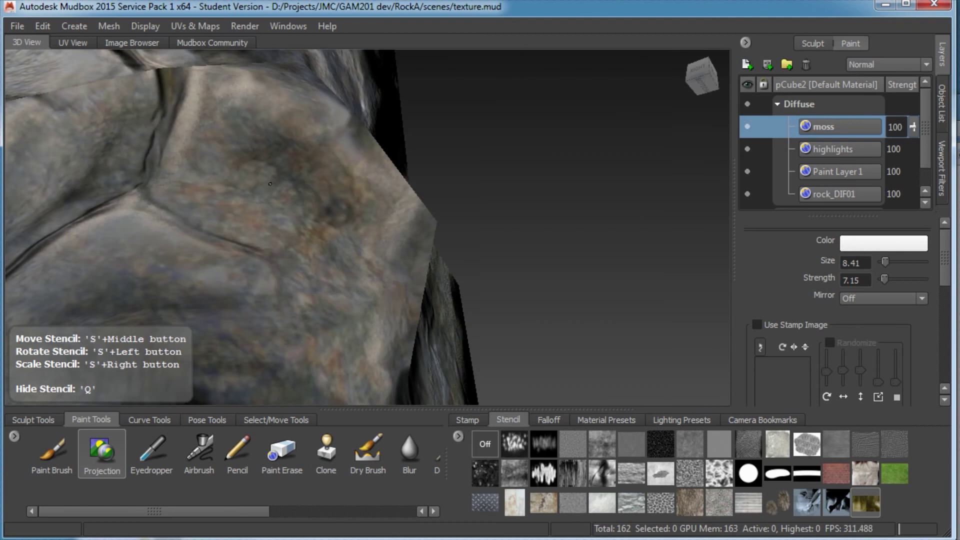
key("q")
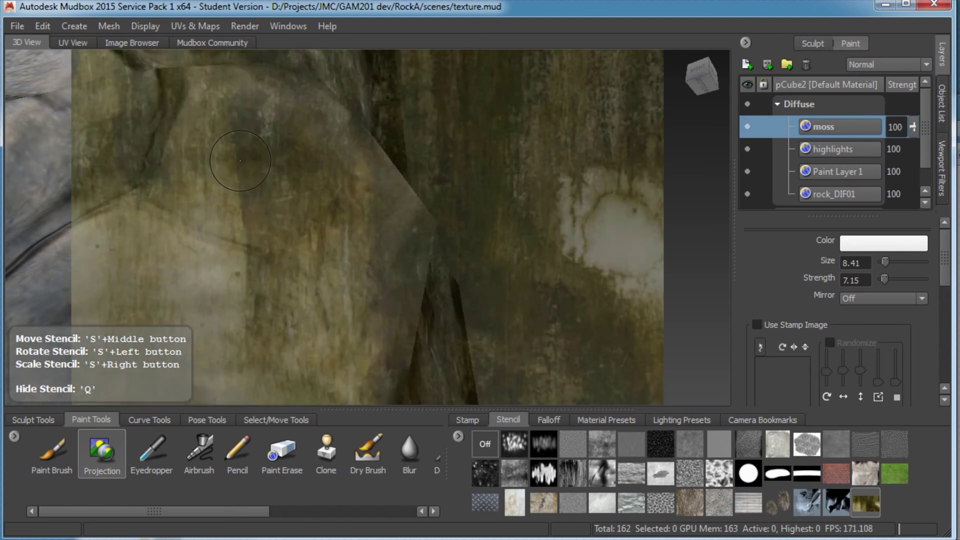
left_click_drag(246, 163, 285, 163)
key("q")
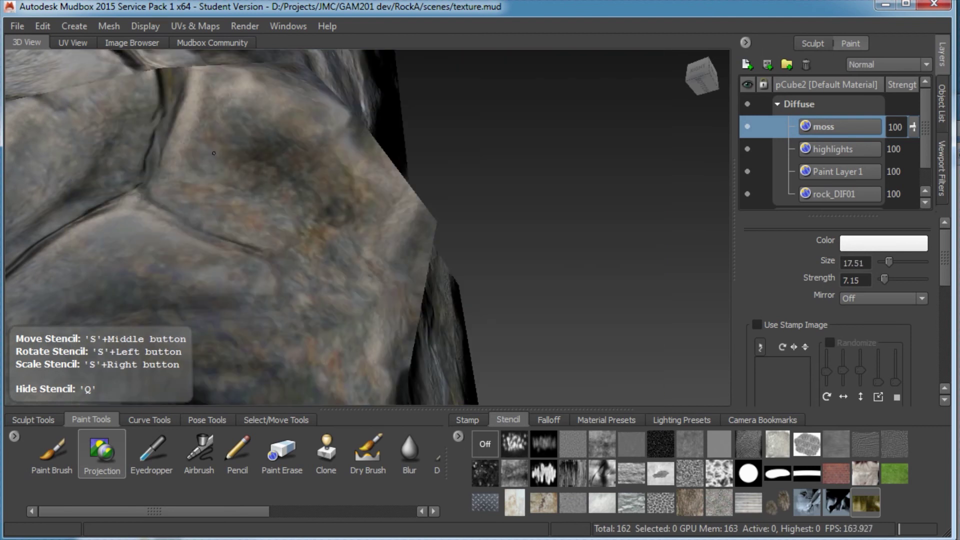
left_click_drag(353, 248, 353, 258)
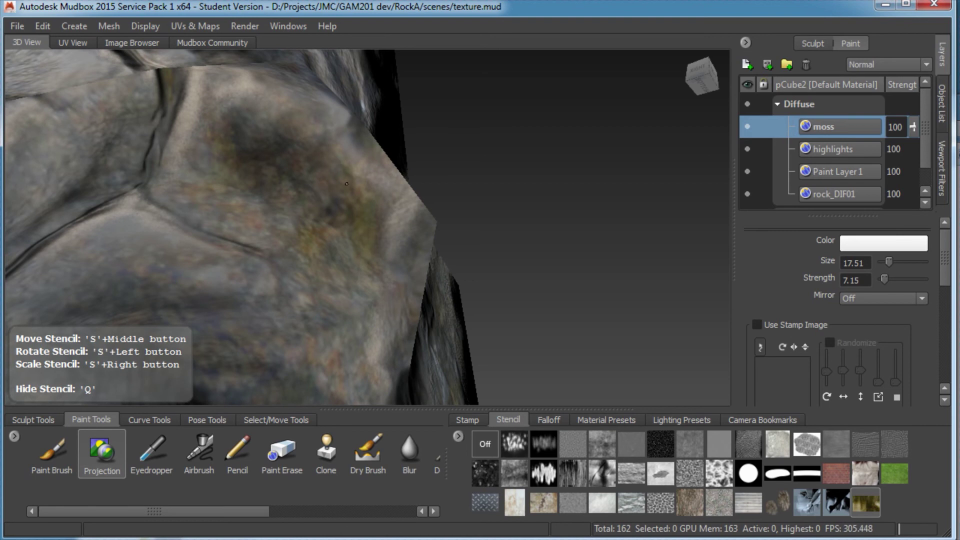
- Examine the painted moss from the rock's other sides, toggling the stencil to judge which areas need coverage
key("q")
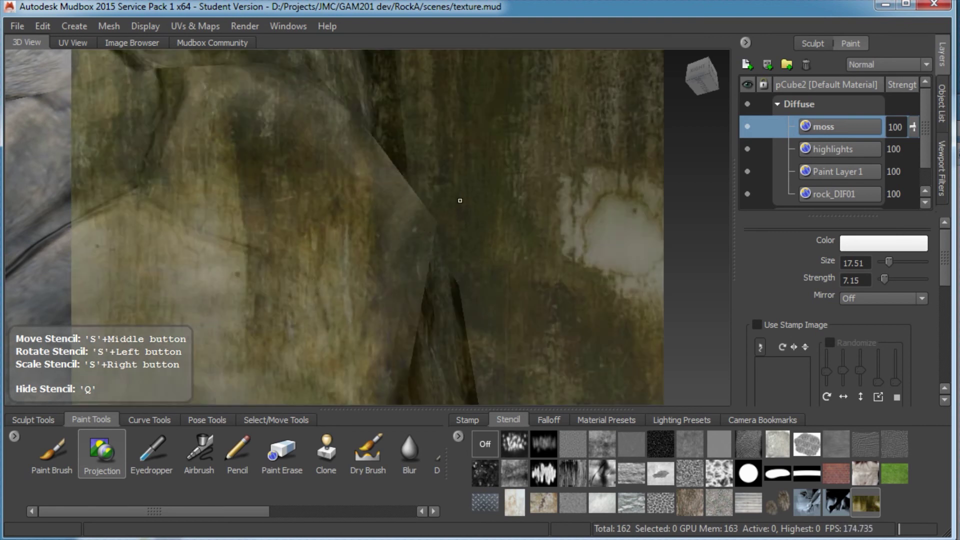
mouse_move(457, 199)
left_mouse_down("alt")
mouse_move(420, 252)
mouse_move(415, 157)
mouse_move(428, 155)
left_mouse_up("alt")
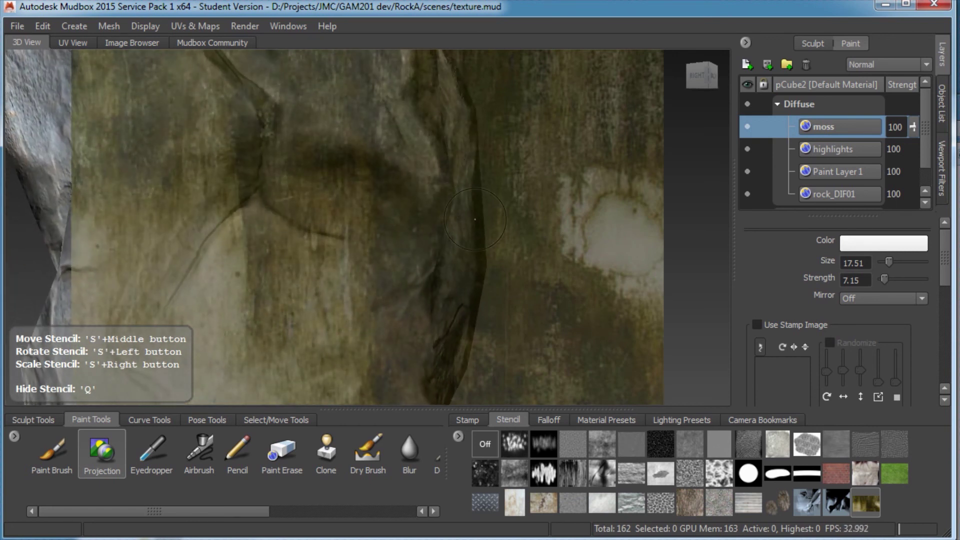
mouse_move(476, 219)
left_mouse_down("alt")
mouse_move(243, 258)
mouse_move(384, 354)
left_mouse_up("alt")
key("q")
left_click_drag(191, 245, 439, 260, "alt")
middle_click_drag(439, 259, 145, 260, "alt")
key("q")
middle_click_drag(197, 311, 310, 300, "alt")
key("q")
right_click_drag(310, 301, 235, 270, "alt")
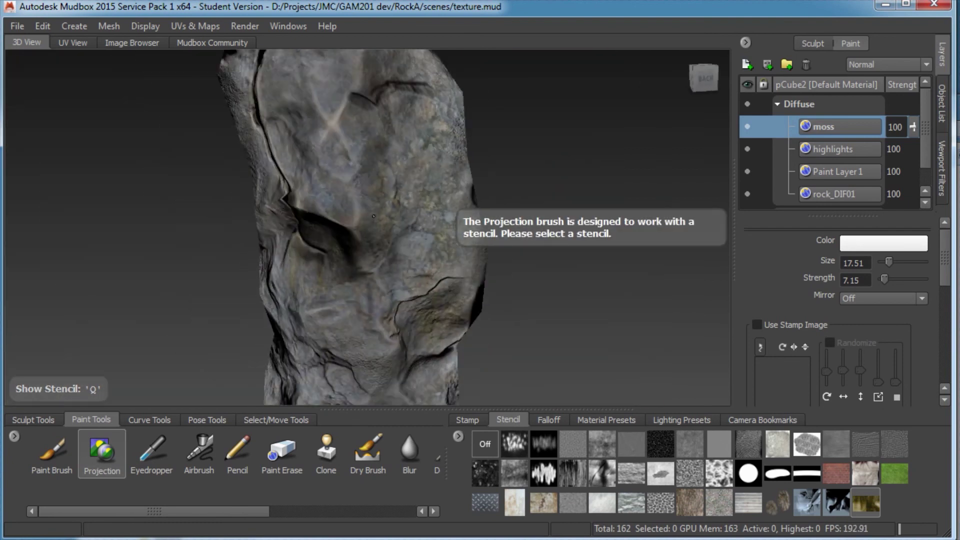
left_click_drag(235, 270, 392, 234, "alt")
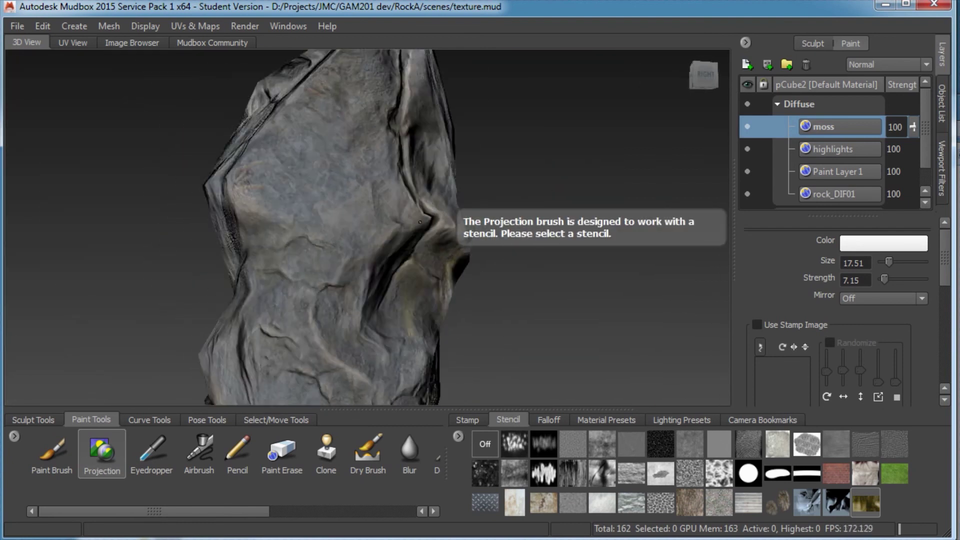
- Reduce the brush size to 8.77 and project more moss into the vertical crack and its notch
scroll(407, 225, "up", 5)
key("q")
key("q")
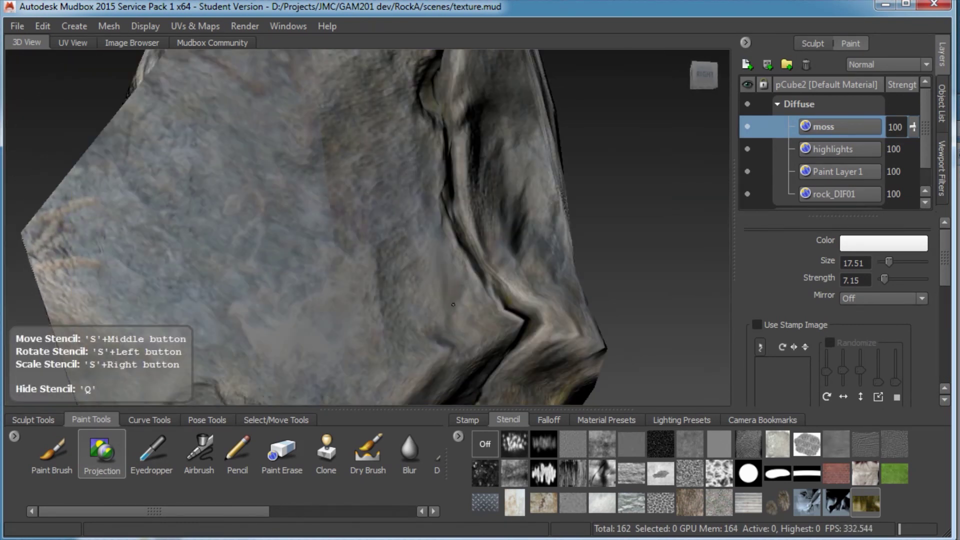
right_click_drag(272, 314, 363, 97, "alt")
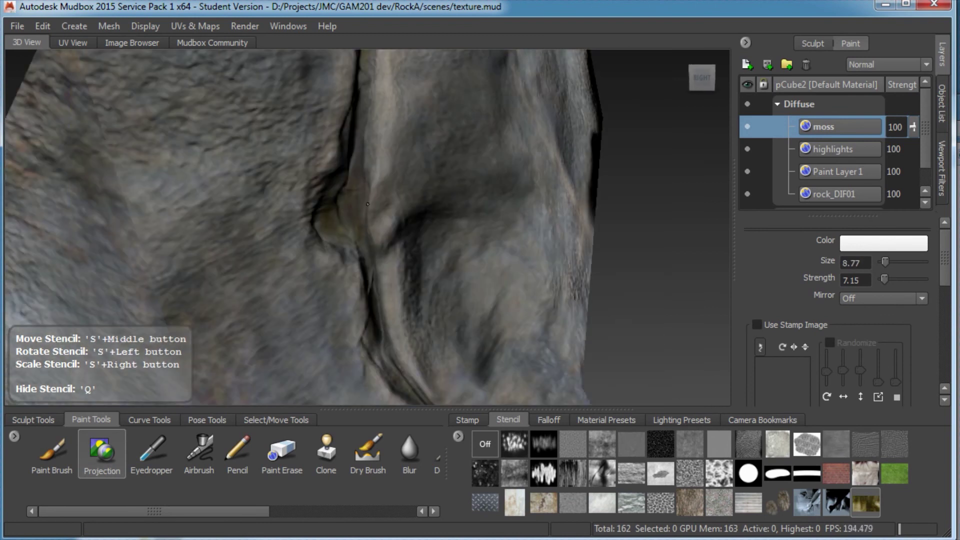
key("q")
- Set the brush size to 22.04 and project moss onto the rock's upper face between its right and back sides
right_click_drag(292, 279, 235, 310, "alt")
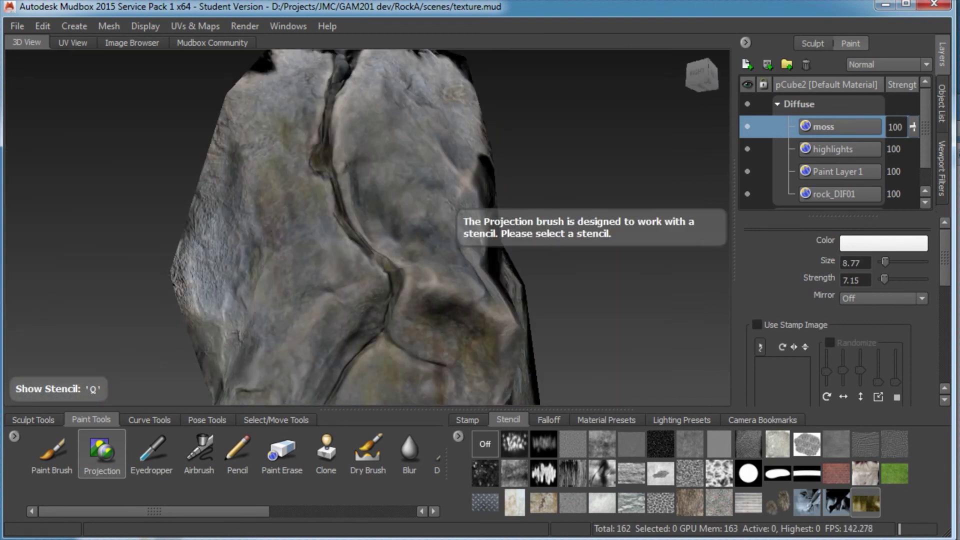
left_click_drag(280, 235, 215, 225, "alt")
right_click_drag(215, 225, 250, 185, "alt")
key("q")
left_click_drag(220, 155, 193, 181)
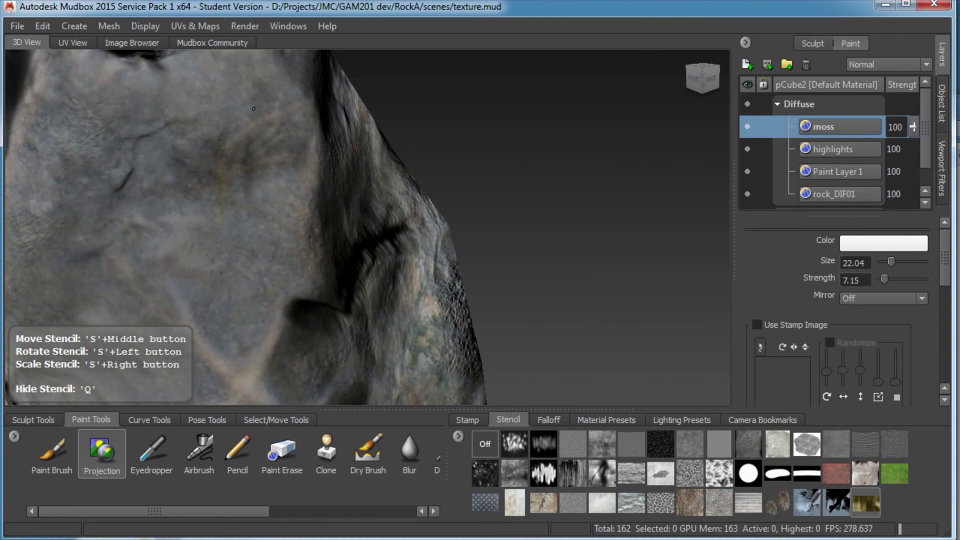
key("q")
- Enlarge the brush size to 27.96 and project moss across the upper part of the same side
left_click_drag(301, 265, 270, 250, "alt")
right_click_drag(270, 251, 220, 165, "alt")
middle_click_drag(220, 165, 324, 155, "alt")
key("q")
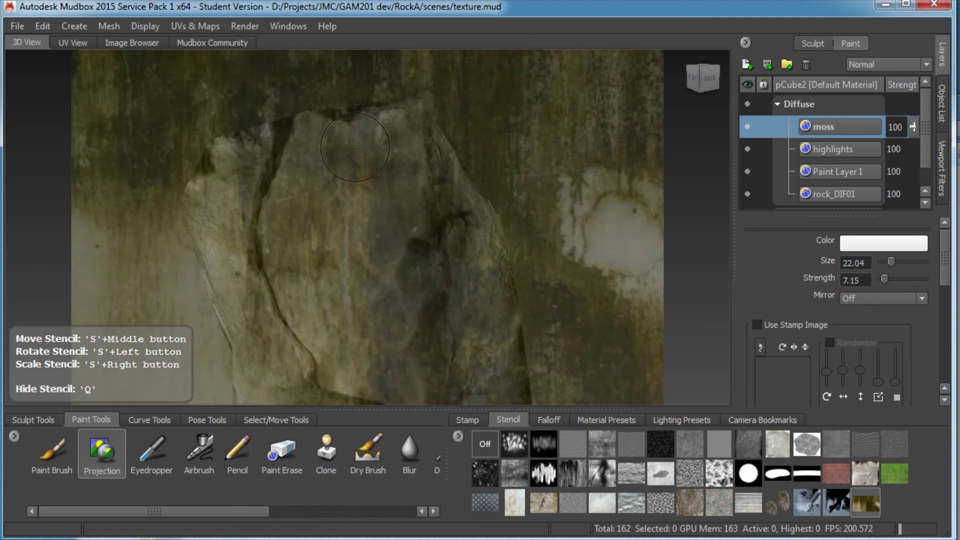
left_click_drag(402, 195, 413, 179, "alt")
key("q")
key("q")
key("b")
left_click_drag(306, 166, 373, 295)
key("q")
- Project moss onto the rock's back face around and below its curved upper ridge
right_click_drag(358, 224, 330, 223, "alt")
left_click_drag(359, 223, 300, 225, "alt")
right_click_drag(300, 226, 328, 243, "alt")
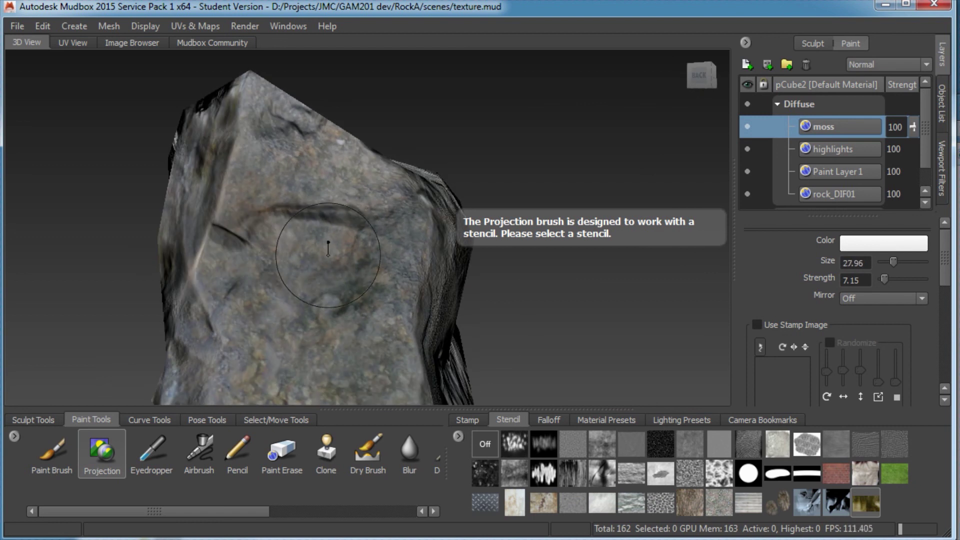
key("q")
left_click_drag(328, 243, 305, 228)
left_click_drag(345, 386, 351, 350)
key("q")
- Move in on the adjoining rock surface and project another patch of stencil moss onto it
right_click_drag(359, 224, 305, 224, "alt")
mouse_move(350, 240)
left_mouse_down("alt")
mouse_move(530, 306)
mouse_move(235, 305)
left_mouse_up("alt")
scroll(536, 307, "up", 3)
key("q")
left_click_drag(300, 231, 253, 297)
key("q")
- Compare the rock's front and right faces with the moss stencil to find areas for more projection
left_click_drag(255, 244, 437, 250, "alt")
key("q")
right_click_drag(462, 226, 495, 210, "alt")
middle_click_drag(470, 108, 300, 182, "alt")
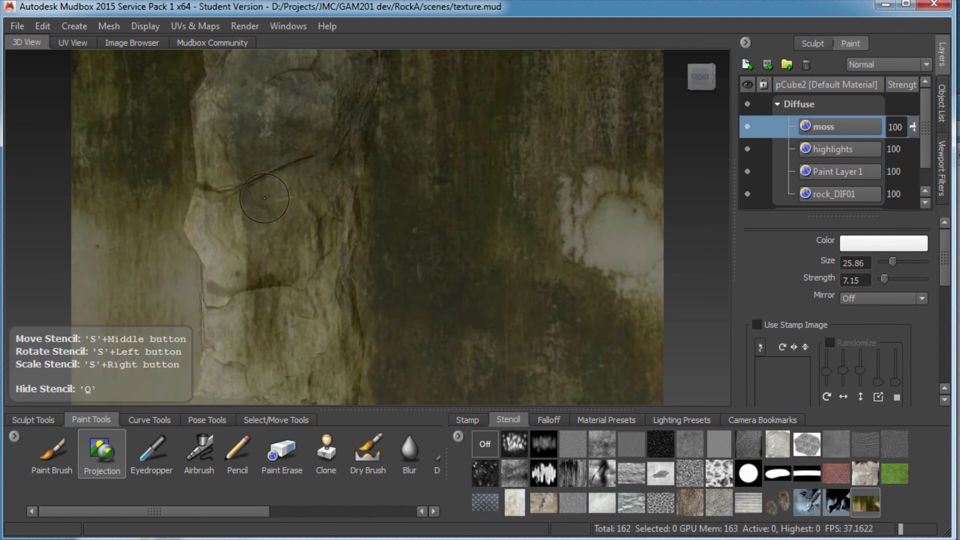
left_click_drag(301, 183, 280, 150, "alt")
middle_click_drag(280, 150, 340, 234, "alt")
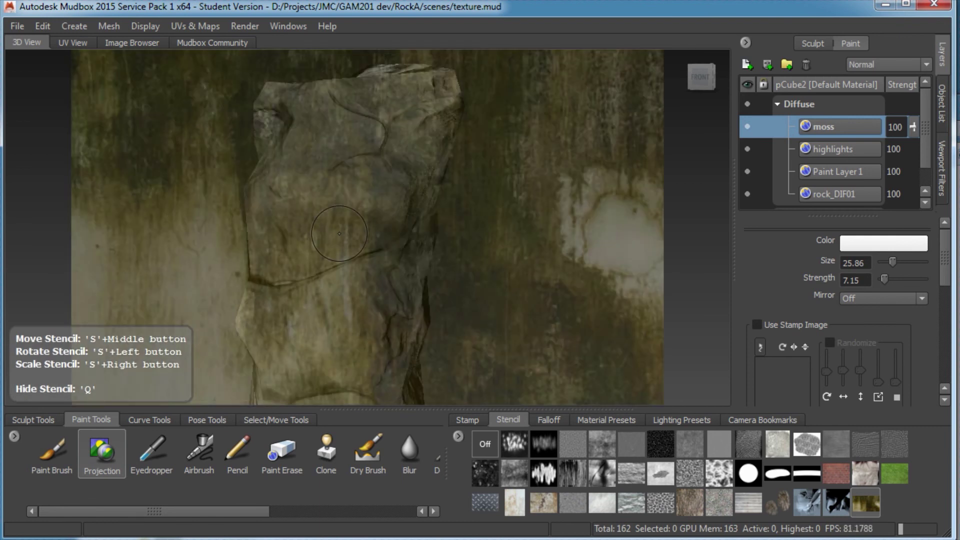
left_click_drag(625, 340, 423, 348, "alt")
key("q")
key("q")
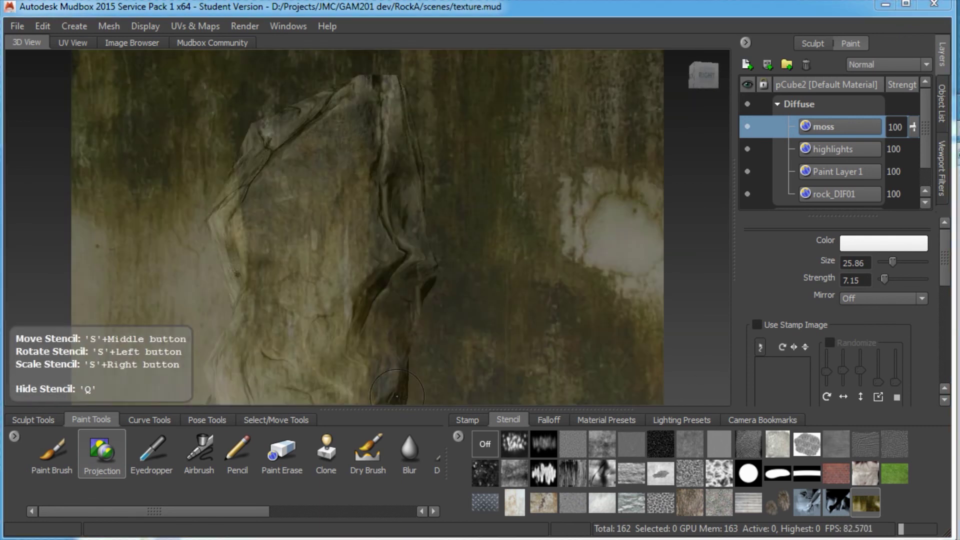
- Project broad moss patches onto the lower part of the right face with brush size 25.86
key("q")
left_click_drag(395, 258, 450, 270, "alt")
right_click_drag(450, 270, 435, 343, "alt")
key("q")
middle_click_drag(435, 343, 582, 283, "alt")
key("q")
left_click_drag(582, 283, 600, 258, "alt")
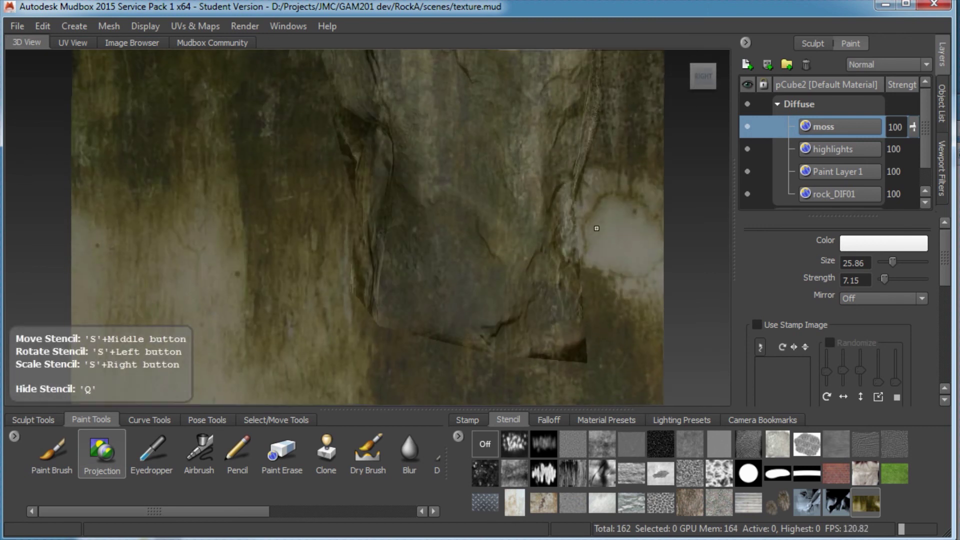
key("q")
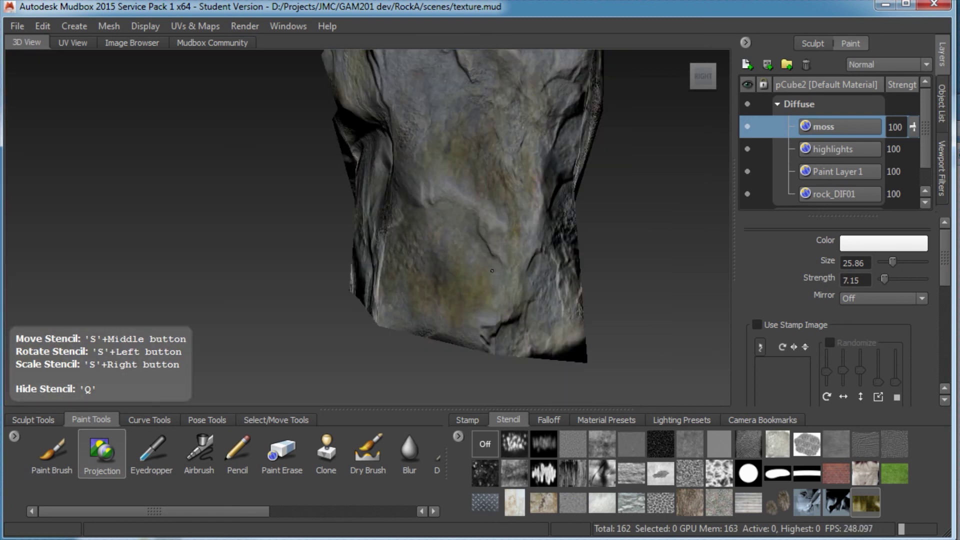
key("bracketleft")
left_click_drag(452, 230, 450, 300)
- Reduce the brush size to 7.60 and project moss into the cracks near the rock's base
key("bracketleft")
key("bracketleft")
key("q")
left_click_drag(457, 336, 439, 324, "alt")
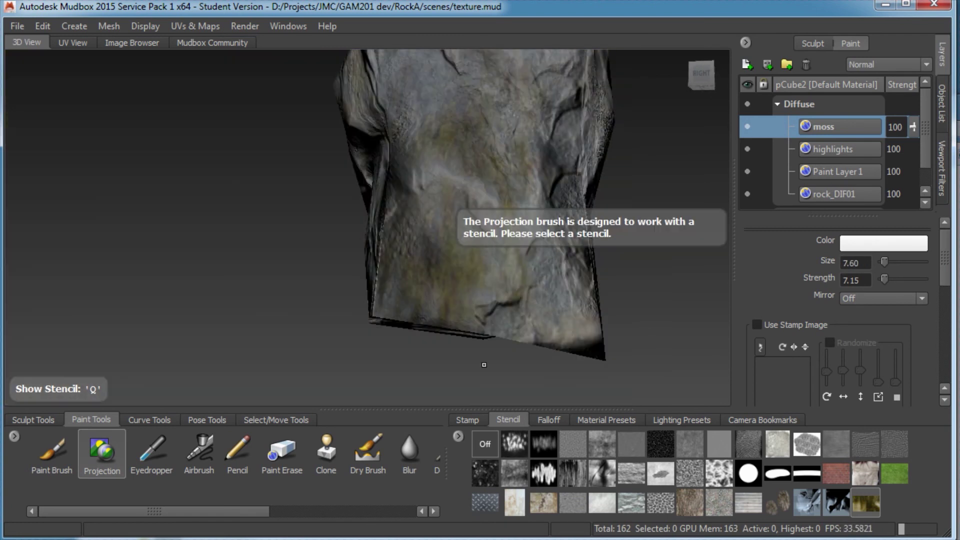
key("q")
left_click_drag(520, 306, 525, 285)
left_click_drag(582, 273, 547, 272, "alt")
right_click_drag(547, 273, 562, 285, "alt")
mouse_move(556, 224)
left_mouse_down()
mouse_move(540, 246)
mouse_move(526, 337)
mouse_move(527, 330)
left_mouse_up()
- Enlarge the brush size to 23.64 and project moss patches onto the rock's front face
key("q")
mouse_move(542, 242)
left_mouse_down("alt")
mouse_move(348, 315)
mouse_move(225, 295)
left_mouse_up("alt")
key("q")
key("bracketright")
key("bracketright")
key("bracketright")
left_click_drag(385, 130, 376, 113)
left_click_drag(324, 97, 325, 105)
key("q")
- Reduce the brush size to 9.34 and project moss along the upper horizontal crease of the front face
middle_click_drag(325, 105, 321, 215, "alt")
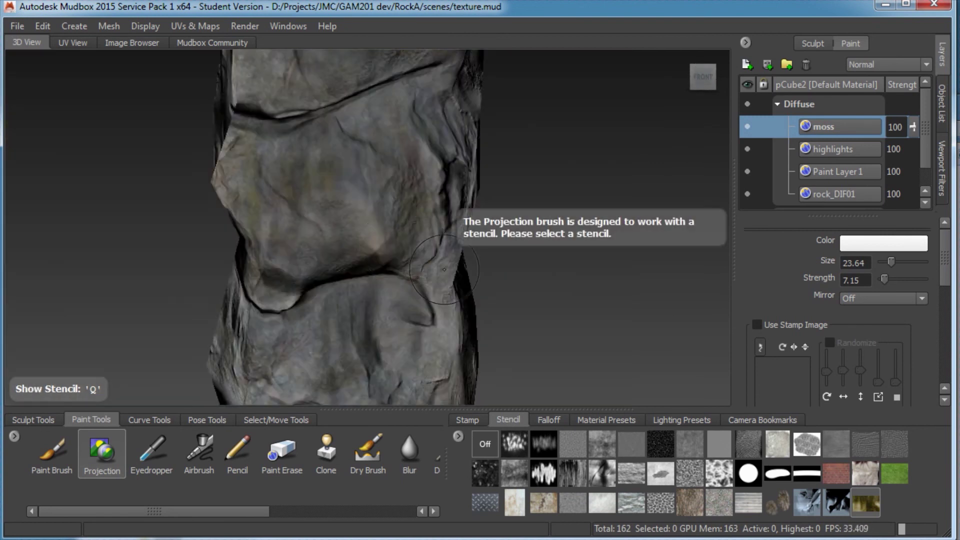
left_click_drag(320, 215, 313, 217, "alt")
right_click_drag(325, 210, 395, 170, "alt")
middle_click_drag(395, 170, 447, 312, "alt")
right_click_drag(446, 312, 375, 180, "alt")
key("bracketleft")
key("bracketleft")
key("q")
middle_click_drag(376, 180, 210, 131)
left_click_drag(192, 128, 254, 144)
left_click_drag(341, 156, 282, 224, "alt")
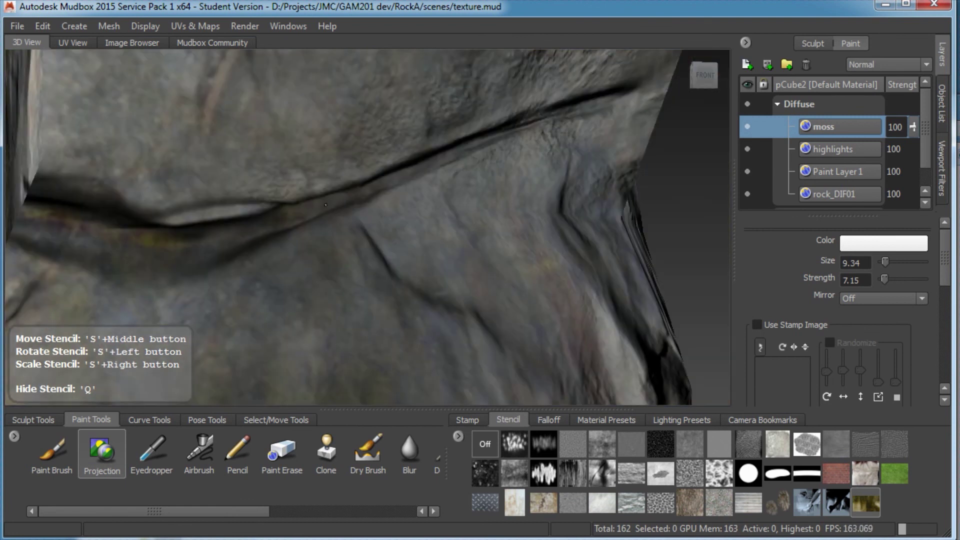
left_click_drag(215, 247, 223, 201, "alt")
left_click_drag(252, 252, 293, 260, "alt")
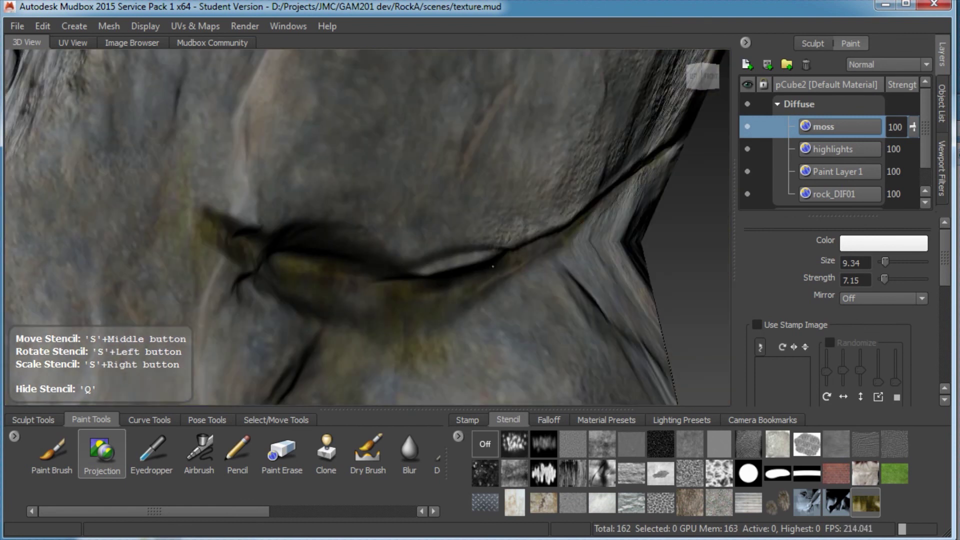
- Project moss beneath the front face's lower overhanging ledge, following its dark crease
left_click_drag(442, 279, 215, 241, "alt")
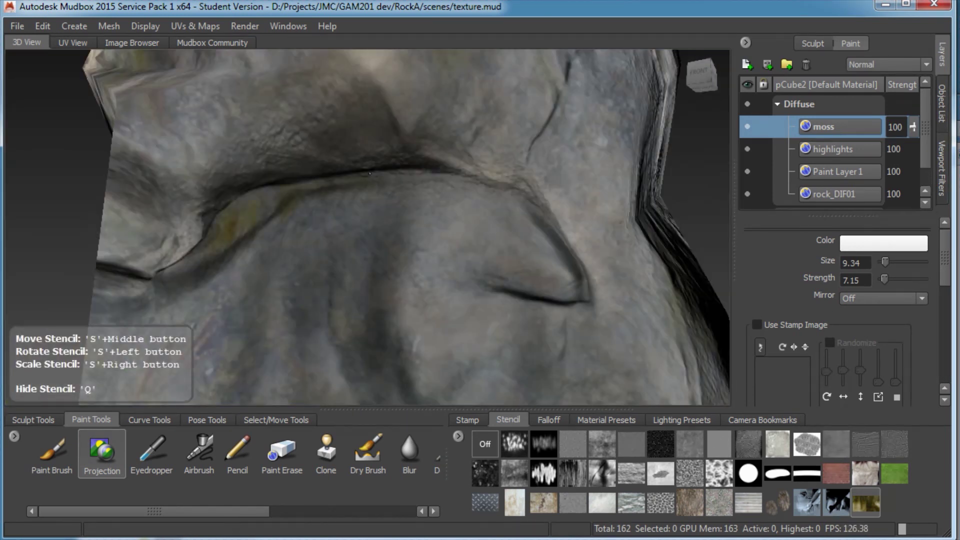
left_click_drag(387, 182, 172, 287)
mouse_move(300, 240)
left_mouse_down("alt")
mouse_move(453, 214)
mouse_move(116, 220)
mouse_move(207, 214)
left_mouse_up("alt")
key("q")
key("q")
- Project further moss strokes onto the surfaces next to the front ledges
middle_click_drag(565, 382, 552, 305, "alt")
mouse_move(553, 314)
left_mouse_down()
mouse_move(572, 295)
mouse_move(453, 210)
left_mouse_up()
key("q")
right_click_drag(453, 210, 287, 254, "alt")
key("q")
left_click_drag(289, 137, 210, 218)
- Continue projecting moss around the side of the rock towards its left face
left_click_drag(528, 174, 412, 219, "alt")
right_click_drag(383, 236, 514, 167, "alt")
left_click_drag(514, 167, 320, 210, "alt")
key("q")
key("q")
key("q")
middle_click_drag(320, 210, 450, 200, "alt")
right_click_drag(450, 200, 509, 186, "alt")
key("q")
left_click_drag(537, 187, 515, 120)
key("q")
- Enlarge the brush to 30.48 and project stencil moss onto the rock's left face around its horizontal crease
middle_click_drag(450, 210, 216, 200, "alt")
middle_click_drag(215, 350, 267, 186, "alt")
key("q")
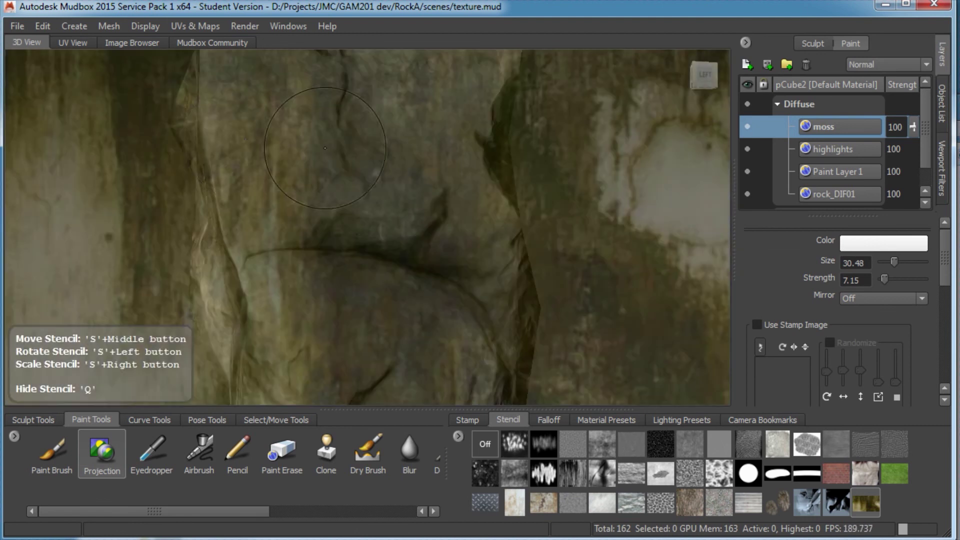
left_click_drag(223, 138, 235, 150)
key("q")
- Project broad moss strokes across the upper part of the rock's front face
left_click_drag(450, 210, 320, 210, "alt")
mouse_move(320, 210)
right_mouse_down("alt")
mouse_move(250, 205)
mouse_move(390, 215)
right_mouse_up("alt")
key("q")
middle_click_drag(390, 215, 249, 240, "alt")
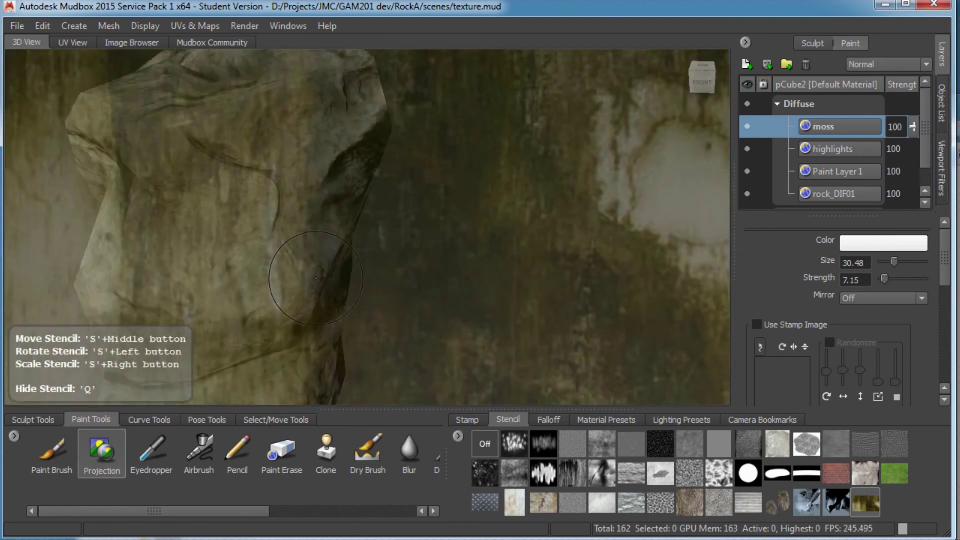
mouse_move(152, 270)
left_mouse_down()
mouse_move(170, 196)
mouse_move(220, 215)
mouse_move(235, 200)
left_mouse_up()
left_click_drag(235, 200, 251, 175, "alt")
mouse_move(188, 113)
left_mouse_down()
mouse_move(189, 200)
mouse_move(159, 199)
mouse_move(233, 250)
left_mouse_up()
mouse_move(188, 200)
left_mouse_down()
mouse_move(189, 90)
mouse_move(171, 169)
left_mouse_up()
key("q")
- Project moss onto the left face below its winding dark crack
right_click_drag(320, 240, 230, 250, "alt")
left_click_drag(350, 270, 504, 276, "alt")
right_click_drag(505, 275, 590, 275, "alt")
key("q")
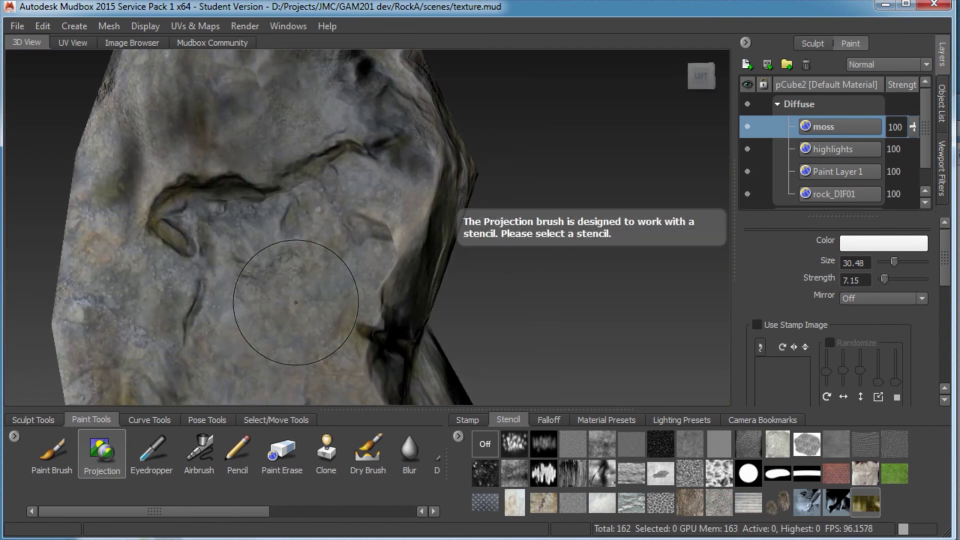
mouse_move(290, 322)
left_mouse_down()
mouse_move(320, 235)
mouse_move(350, 260)
left_mouse_up()
key("q")
- Project moss across the upper area of the rock's back faces
right_click_drag(350, 260, 271, 260, "alt")
left_click_drag(300, 260, 380, 260, "alt")
left_click_drag(451, 262, 371, 178, "alt")
key("q")
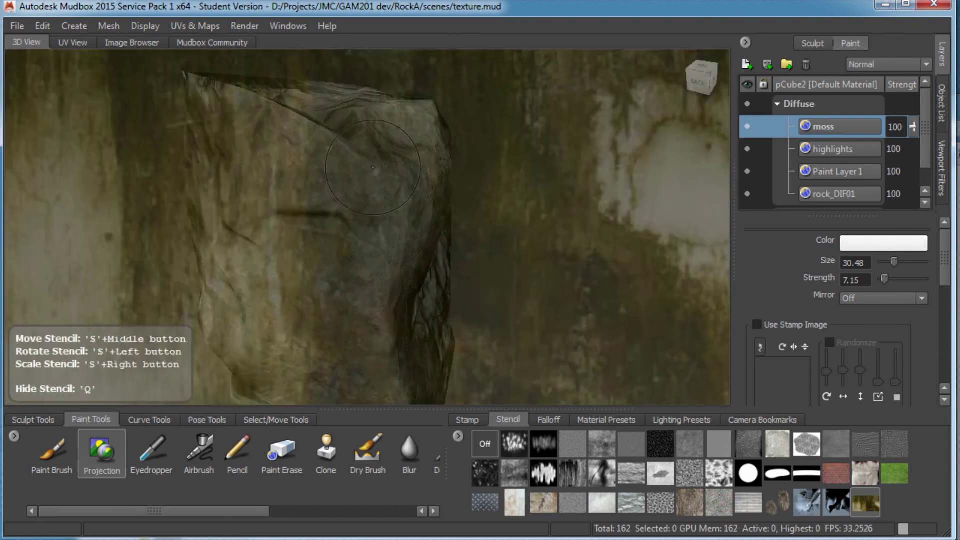
middle_click_drag(371, 179, 566, 246, "alt")
left_click_drag(662, 195, 595, 207)
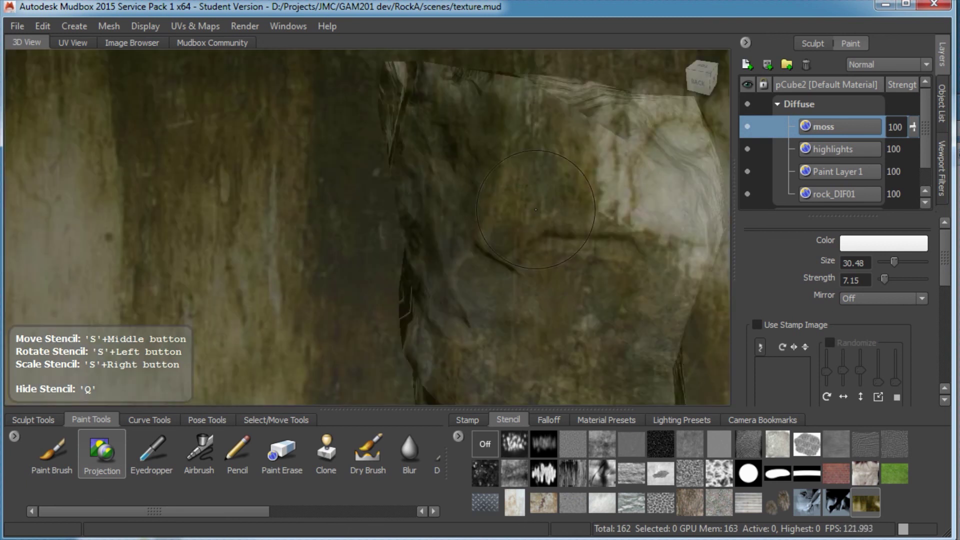
left_click_drag(546, 186, 525, 192)
key("q")
- Reduce the brush size to 15.17 and project a moss stroke onto the rock's left-side surface near the recessed edge
scroll(450, 204, "down", 5)
left_click_drag(450, 204, 420, 207, "alt")
scroll(419, 207, "up", 4)
scroll(419, 207, "up", 2)
middle_click_drag(419, 207, 296, 250, "alt")
key("q")
key("q")
middle_click_drag(385, 215, 445, 261, "alt")
scroll(232, 163, "up", 2)
key("q")
mouse_move(196, 129)
left_mouse_down("alt")
mouse_move(195, 150)
mouse_move(157, 113)
mouse_move(199, 140)
mouse_move(215, 197)
left_mouse_up("alt")
key("b")
key("q")
scroll(200, 150, "down", 2)
scroll(216, 196, "up", 4)
key("q")
key("q")
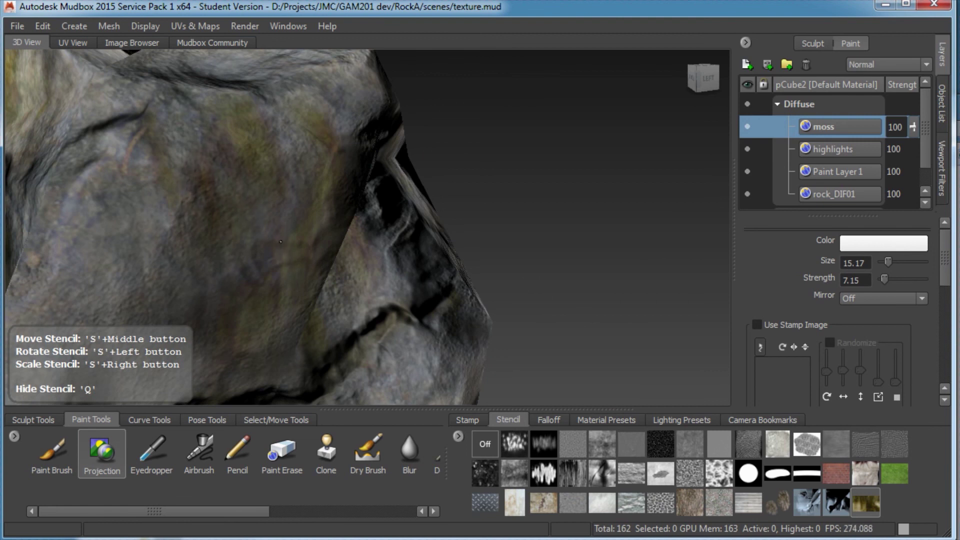
left_click_drag(277, 282, 262, 278)
key("q")
- Set the brush size to 23.71 and project several more moss strokes over the neighbouring side faces
scroll(263, 278, "down", 5)
scroll(407, 264, "up", 3)
mouse_move(407, 263)
left_mouse_down("alt")
mouse_move(429, 219)
mouse_move(372, 309)
left_mouse_up("alt")
key("q")
scroll(372, 309, "up", 4)
middle_click_drag(392, 197, 227, 234, "alt")
key("b")
left_click_drag(226, 234, 261, 234)
mouse_move(220, 143)
left_mouse_down()
mouse_move(272, 101)
mouse_move(195, 210)
mouse_move(157, 195)
mouse_move(282, 165)
mouse_move(285, 195)
left_mouse_up()
mouse_move(293, 215)
left_mouse_down()
mouse_move(304, 243)
mouse_move(310, 235)
mouse_move(380, 235)
left_mouse_up()
key("q")
scroll(310, 235, "down", 4)
scroll(380, 235, "up", 4)
key("q")
mouse_move(220, 130)
left_mouse_down()
mouse_move(189, 173)
mouse_move(230, 77)
mouse_move(294, 128)
left_mouse_up()
key("q")
- Export the diffuse paint channel to a PSD named rock_DIF04 in the images folder
key("a")
left_click_drag(427, 253, 281, 235, "alt")
left_click_drag(280, 235, 61, 241, "alt")
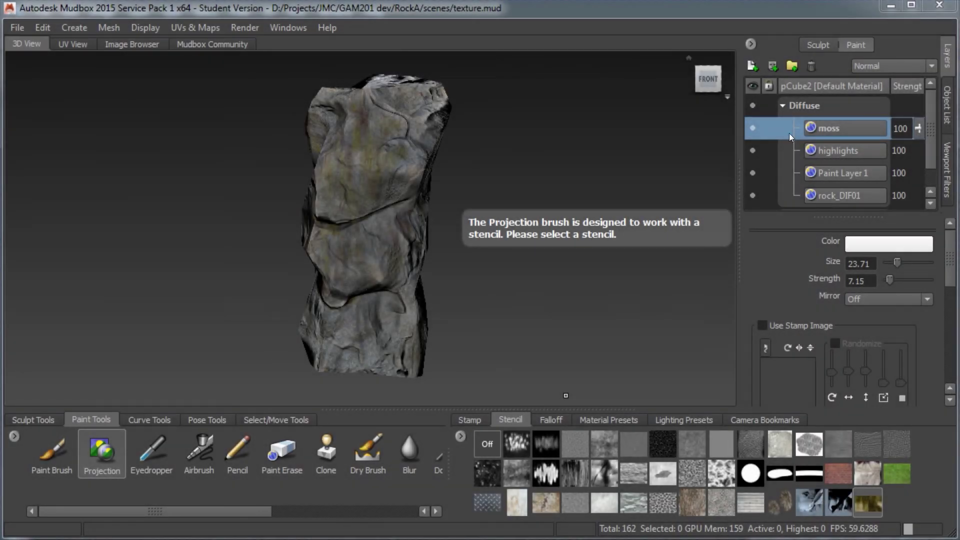
right_click(791, 134)
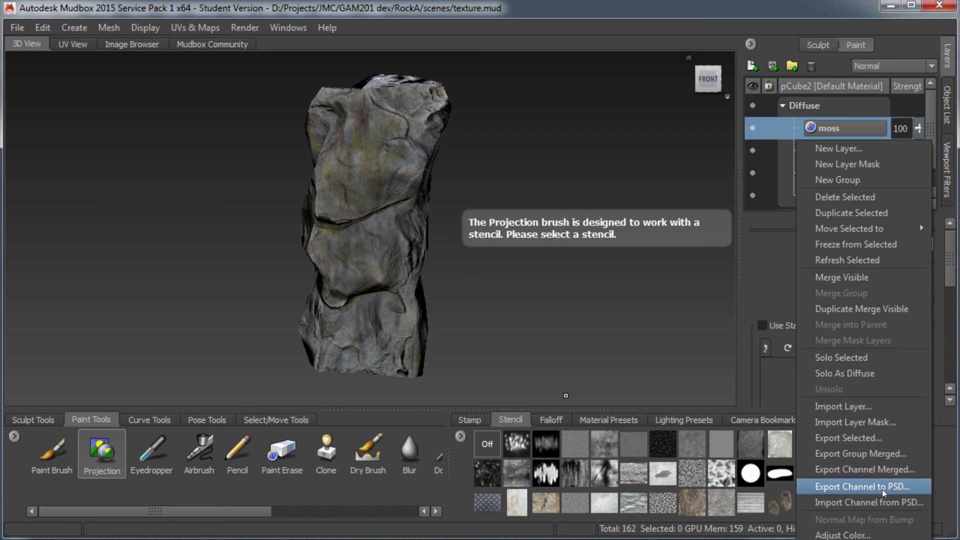
left_click(862, 486)
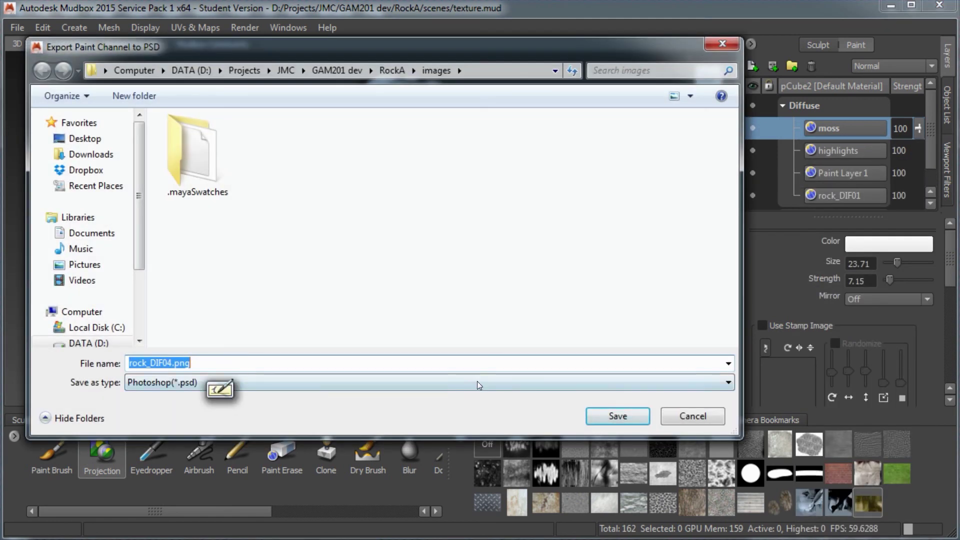
left_click(293, 361)
key("BackSpace")
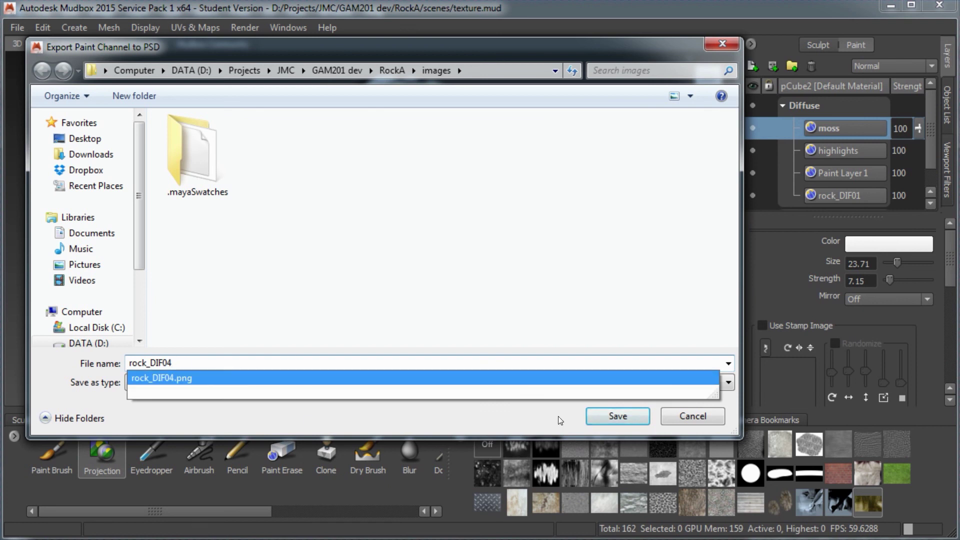
left_click(491, 414)
left_click(611, 415)
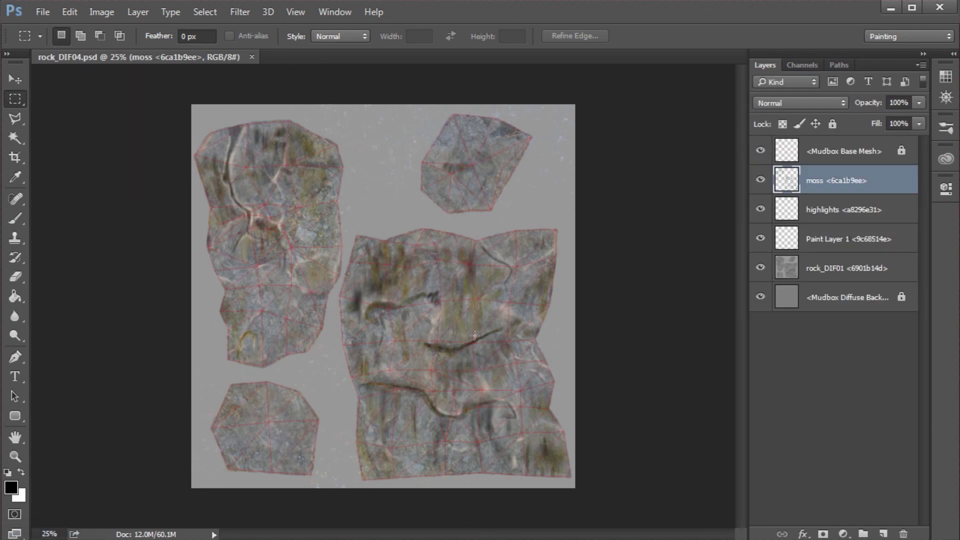
- In Photoshop, hide the <Mudbox Base Mesh> wireframe layer of rock_DIF04.psd and inspect the painted UV shells
key("ctrl+plus")
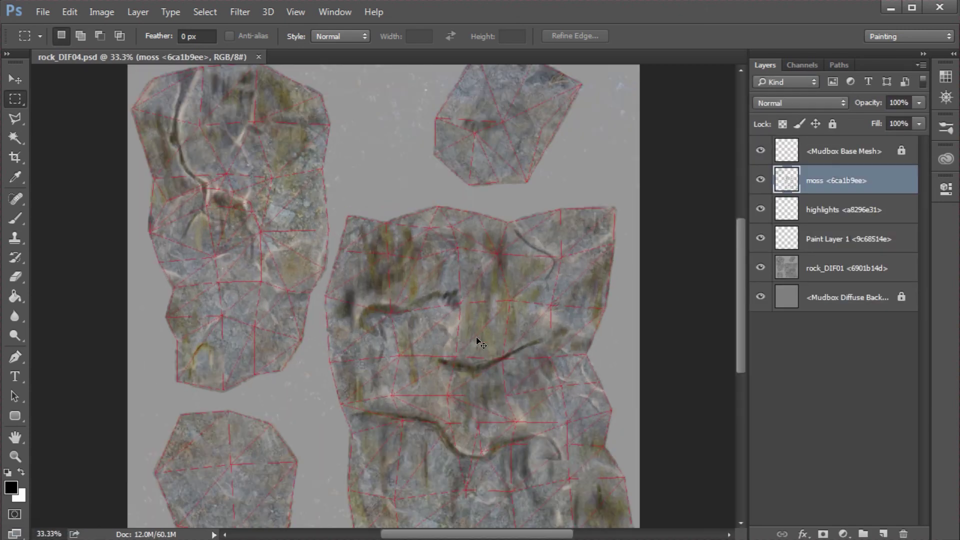
left_click(760, 150)
left_click(754, 151)
mouse_move(738, 286)
left_mouse_down()
mouse_move(745, 339)
mouse_move(740, 290)
left_mouse_up()
key("ctrl+plus")
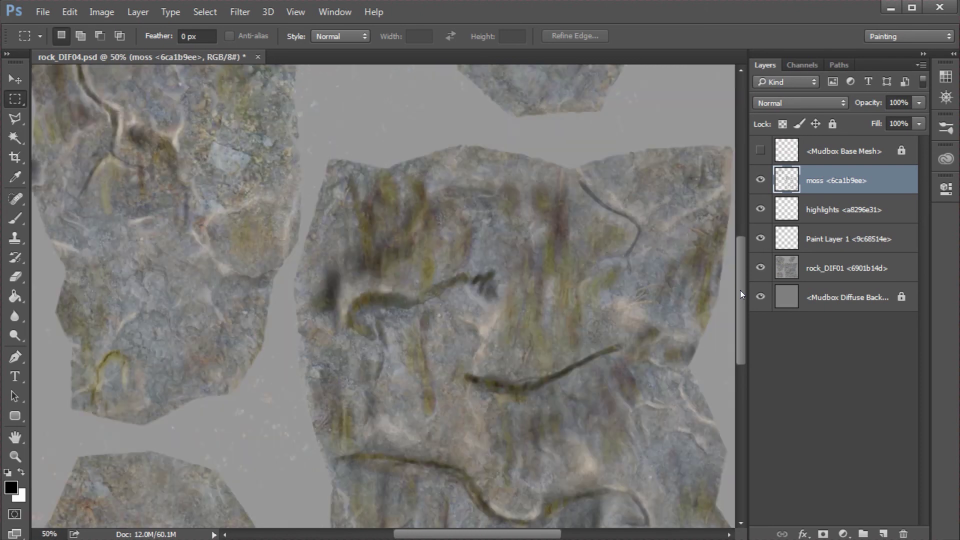
left_click_drag(596, 355, 552, 478)
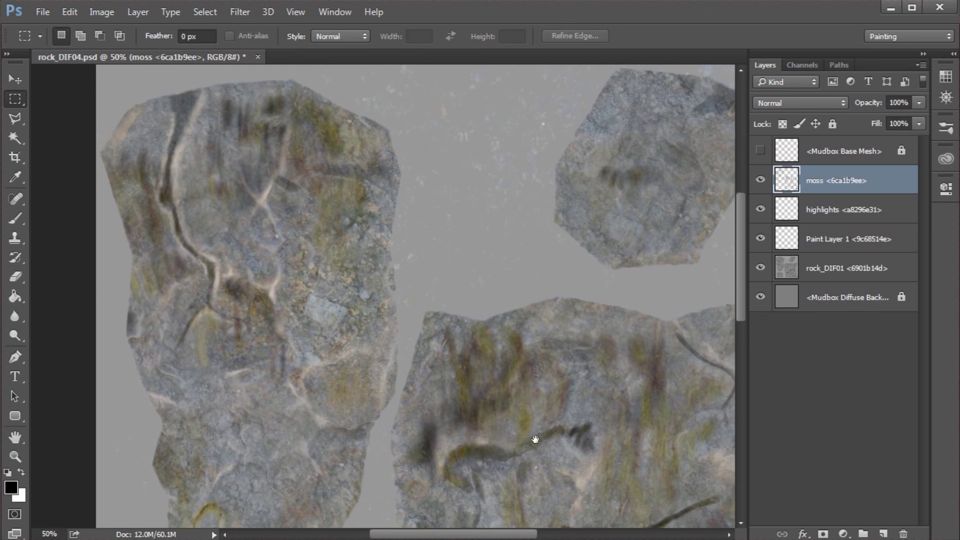
left_click_drag(542, 438, 499, 393)
- Compare the texture with and without the highlights layer, and lower that layer's opacity to about 79%
left_click(787, 206)
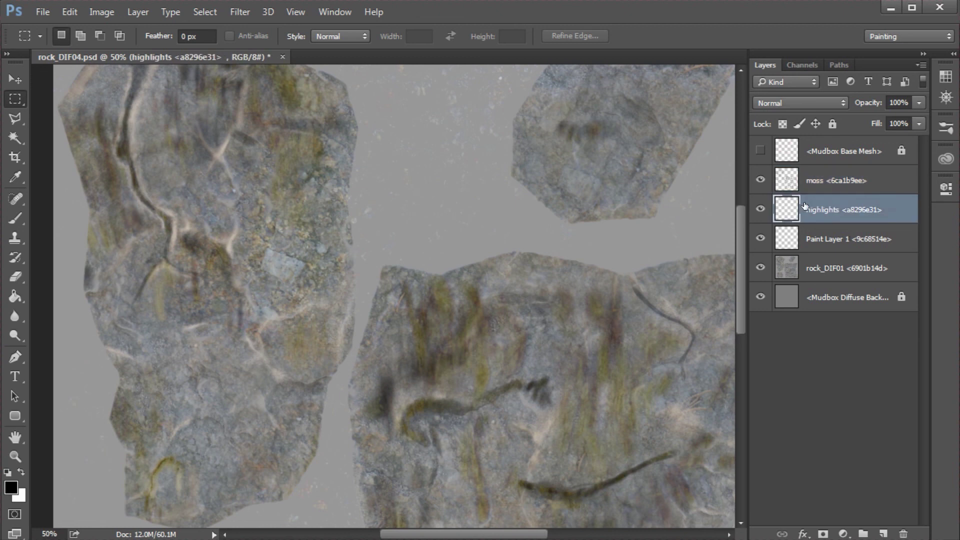
left_click(761, 209)
left_click(760, 209)
left_click(760, 209)
left_click(761, 209)
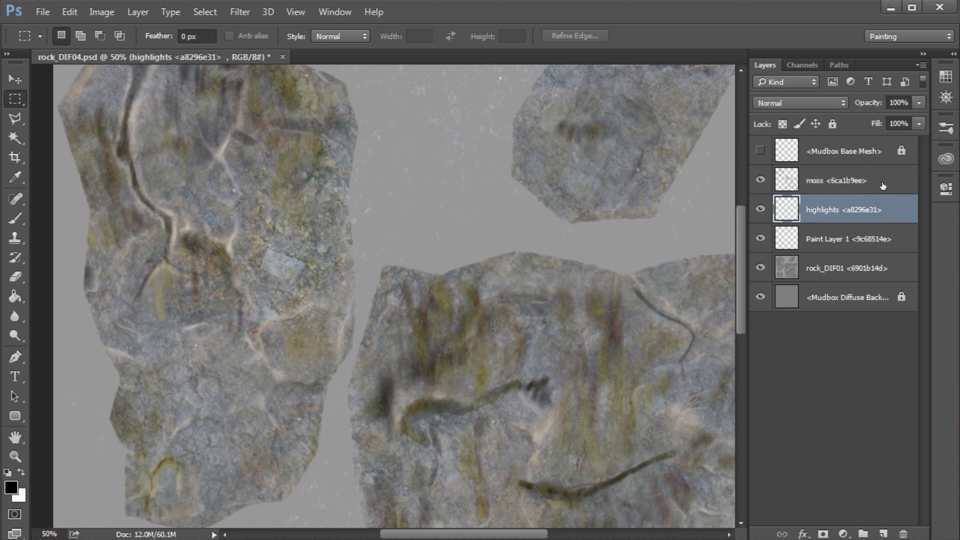
left_click(919, 104)
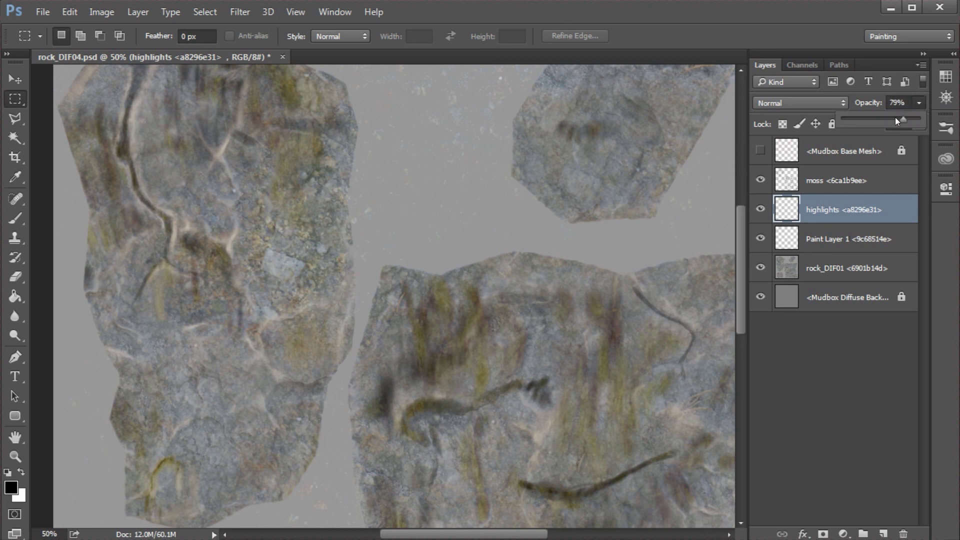
left_click(838, 176)
- Try the Multiply and Darken blend modes on the moss layer and return it to Normal
left_click(838, 181)
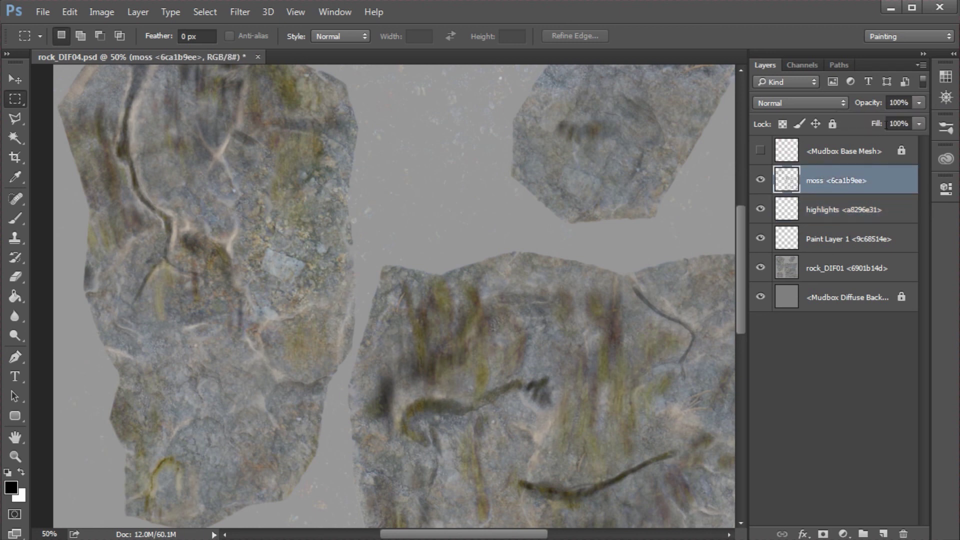
left_click(918, 102)
left_click(918, 103)
left_click(835, 104)
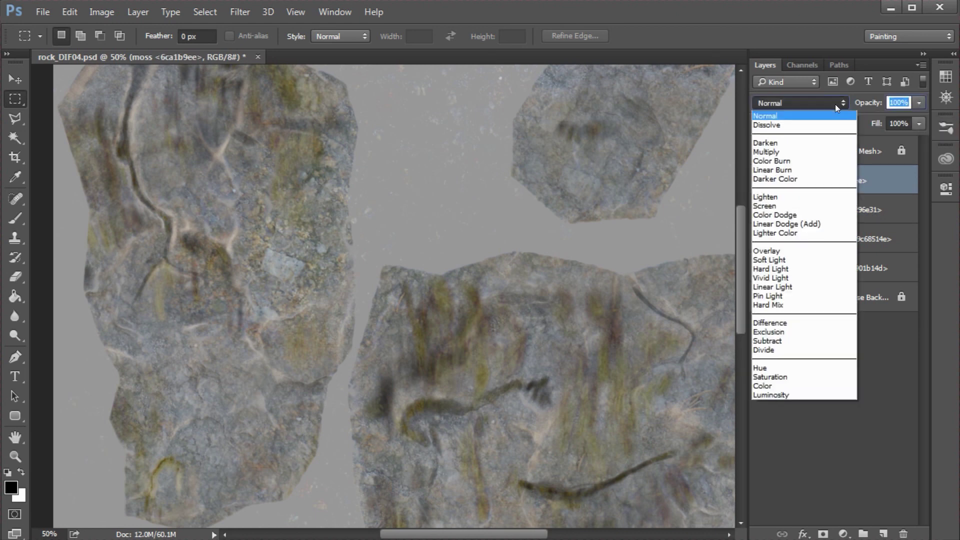
left_click(802, 153)
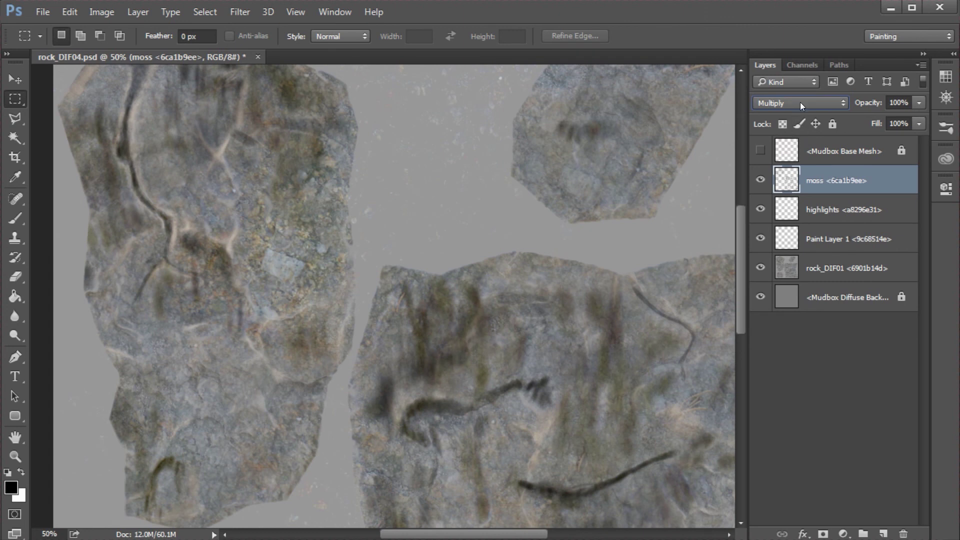
left_click(801, 102)
left_click(789, 140)
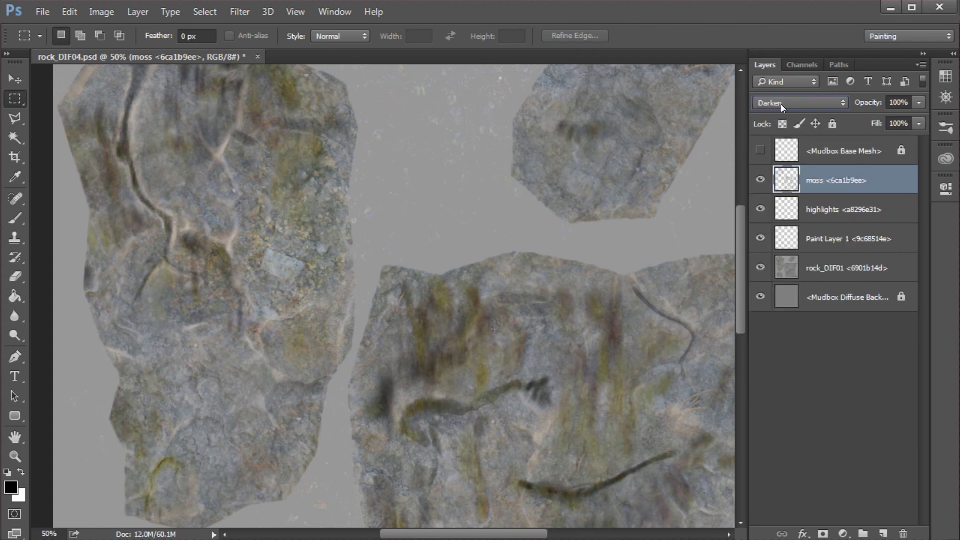
left_click(783, 103)
left_click(778, 116)
left_click(774, 103)
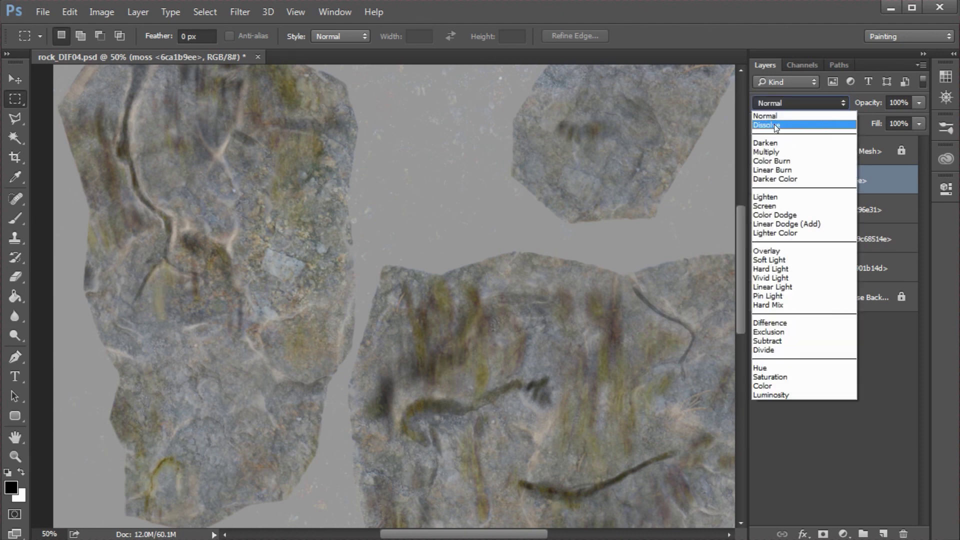
key("Escape")
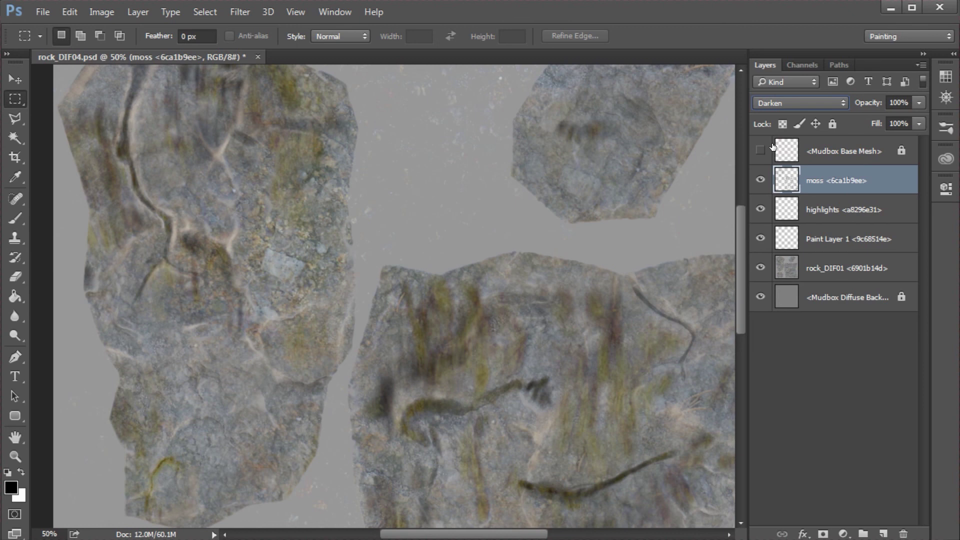
left_click(774, 104)
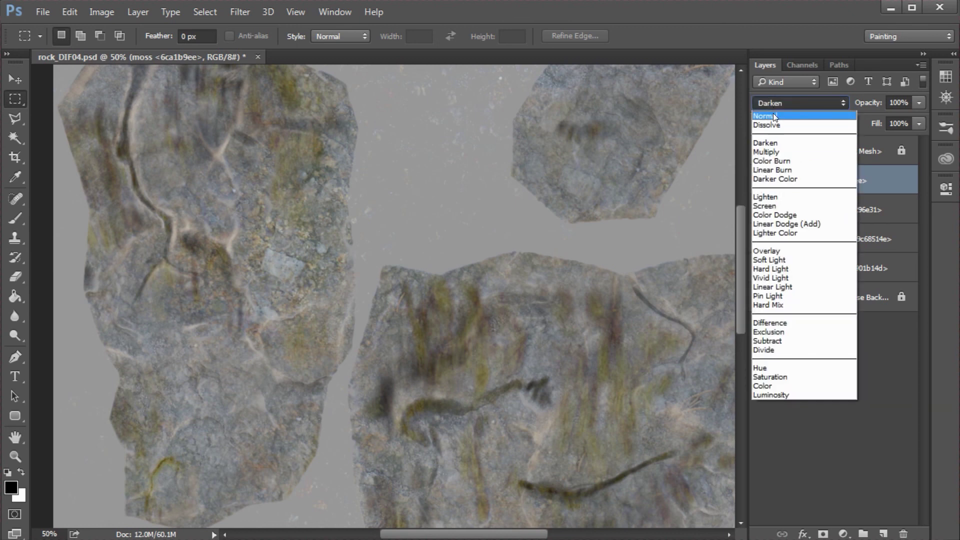
left_click(777, 116)
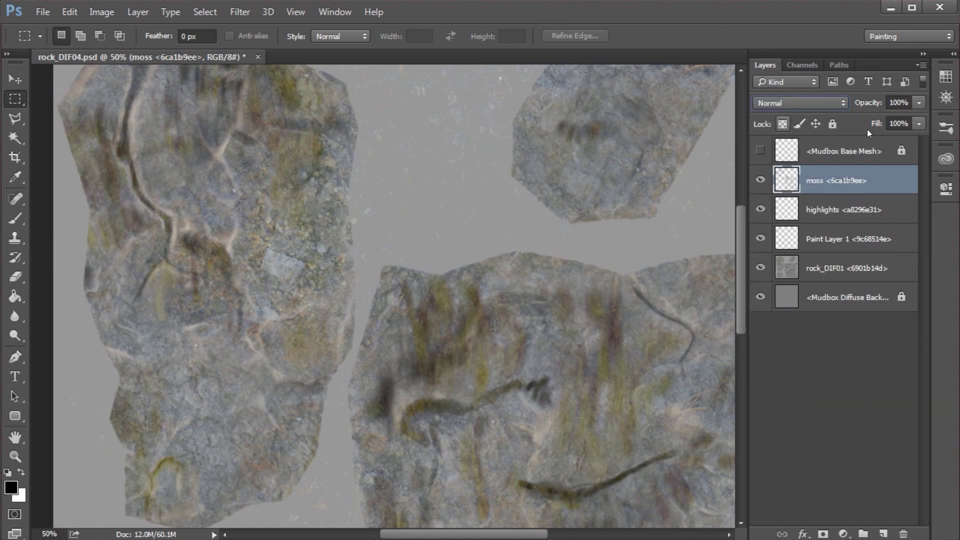
- Set the moss layer's opacity to 90% and check the whole texture
left_click(920, 102)
left_click_drag(902, 117, 893, 114)
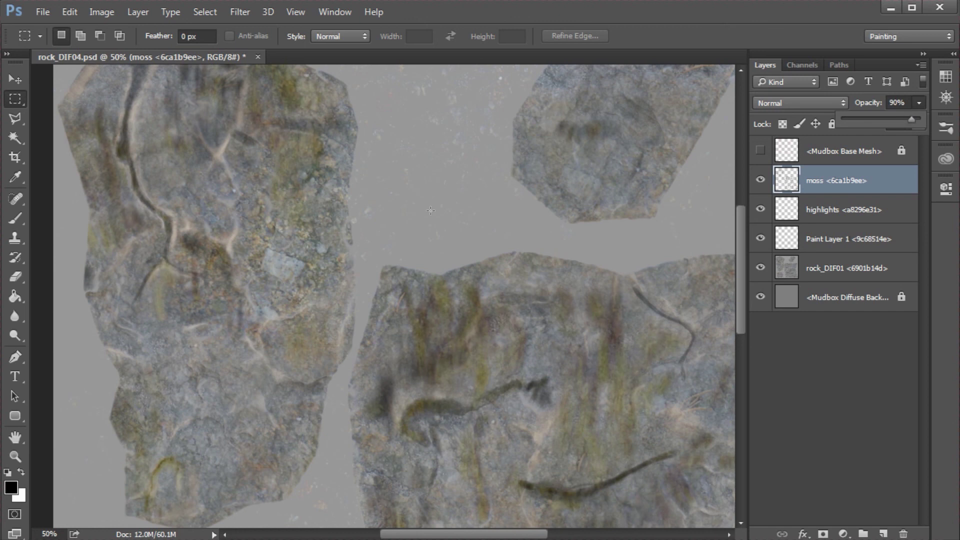
key("ctrl+minus")
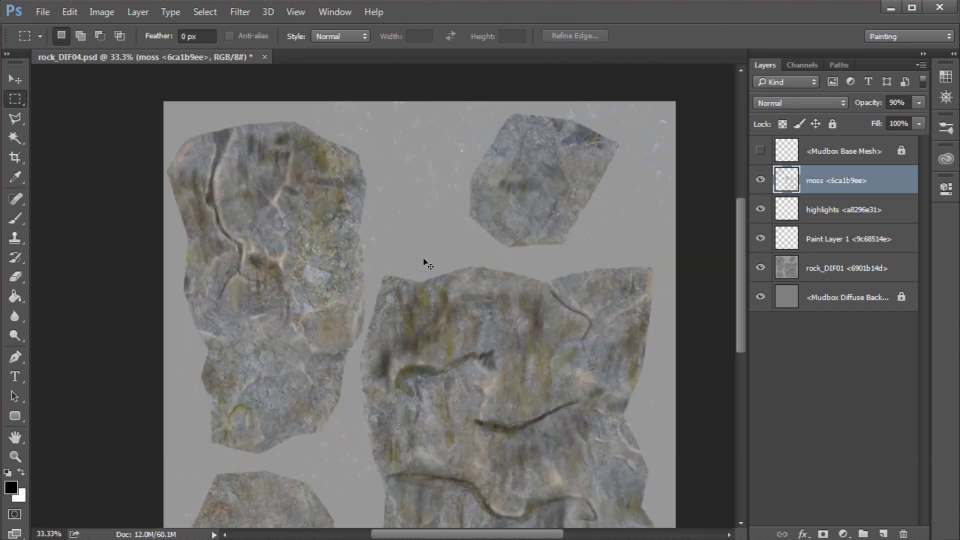
left_click_drag(416, 342, 398, 298)
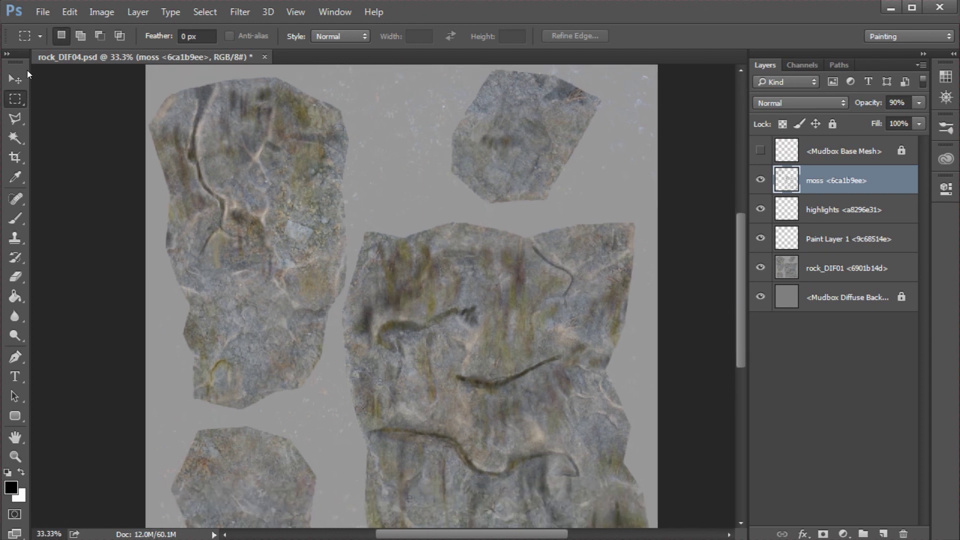
- Save a PNG copy of the texture as rock_DIF02.png in the images folder with Smallest / Slow compression and no interlacing
left_click(44, 15)
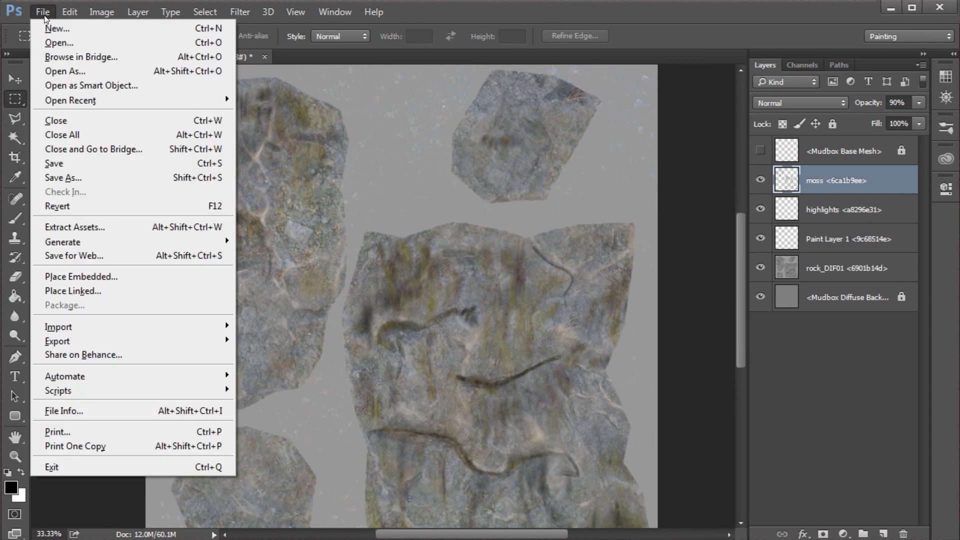
left_click(82, 179)
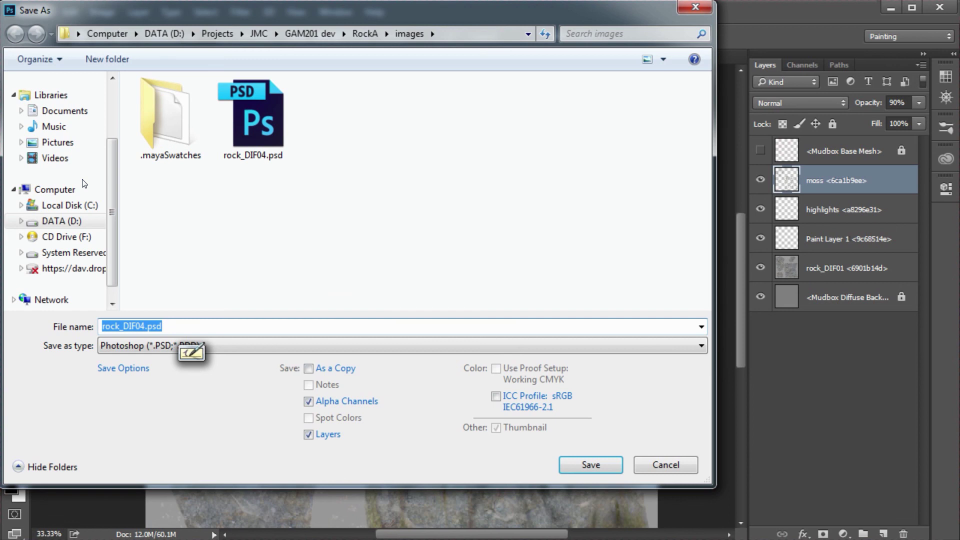
left_click(263, 349)
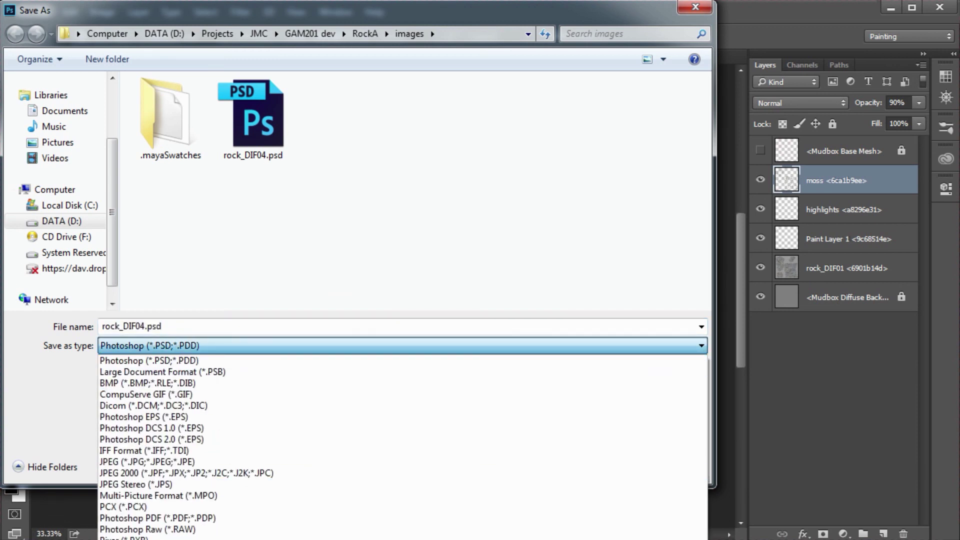
left_click(263, 539)
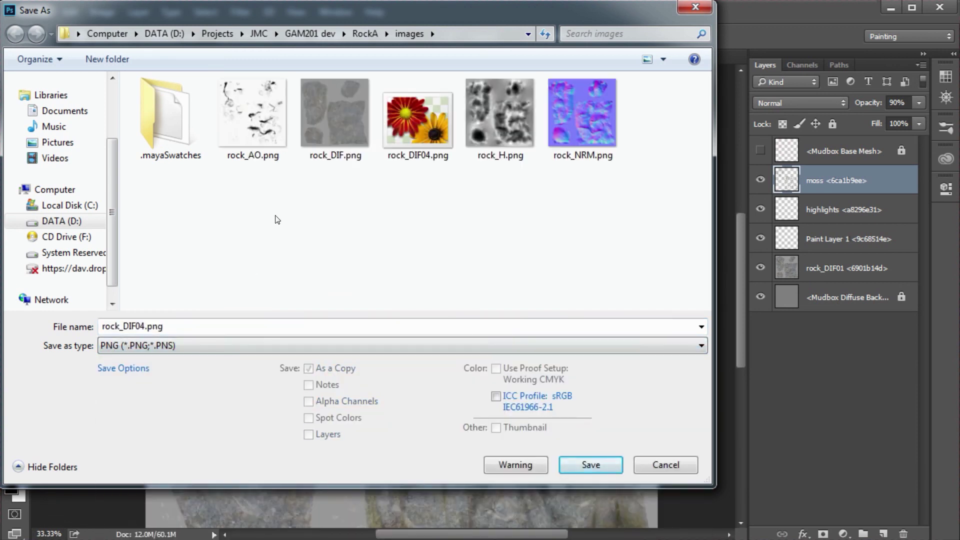
left_click(326, 110)
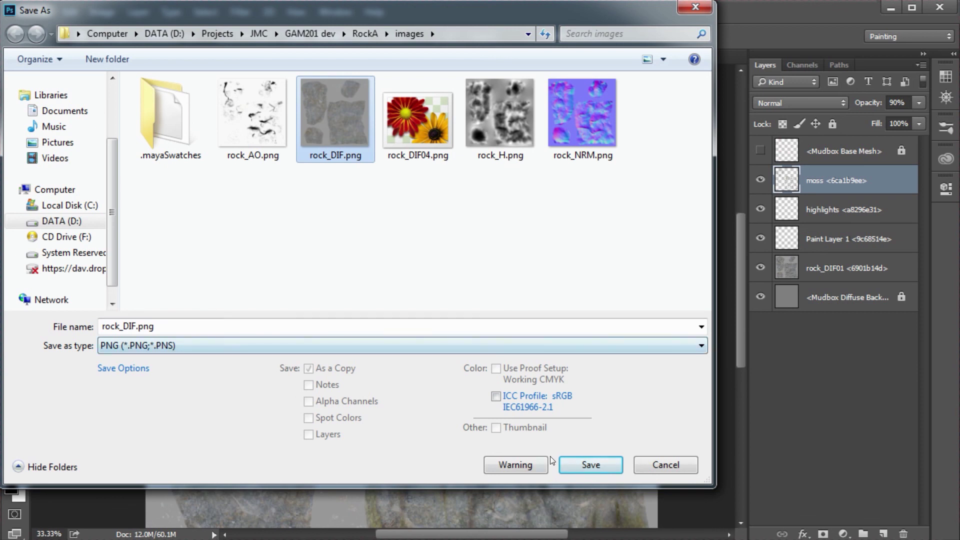
double_click(129, 326)
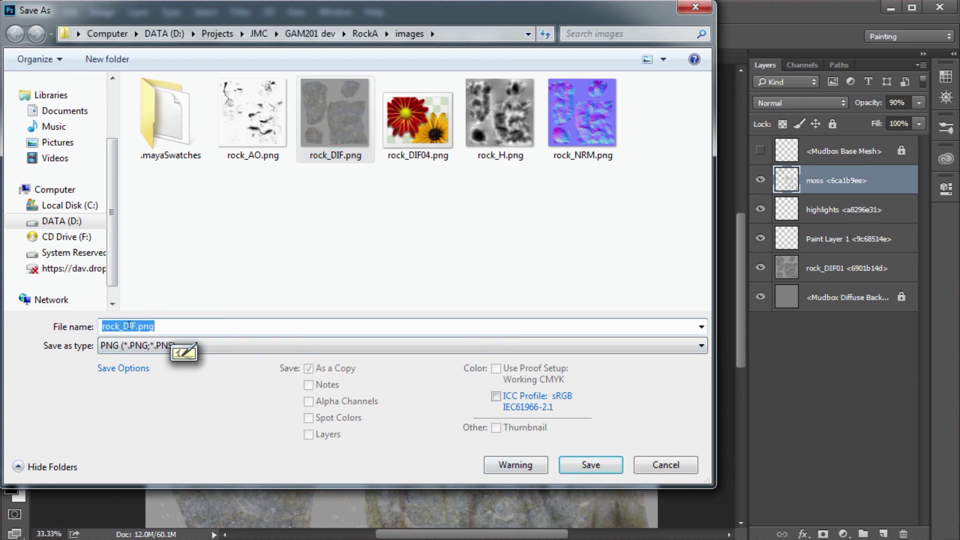
left_click(135, 326)
type("02")
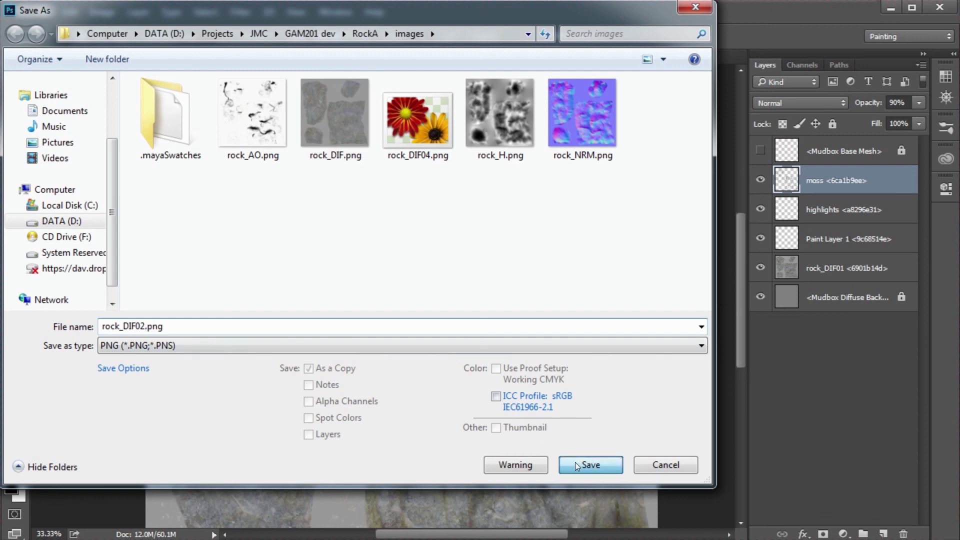
key("Return")
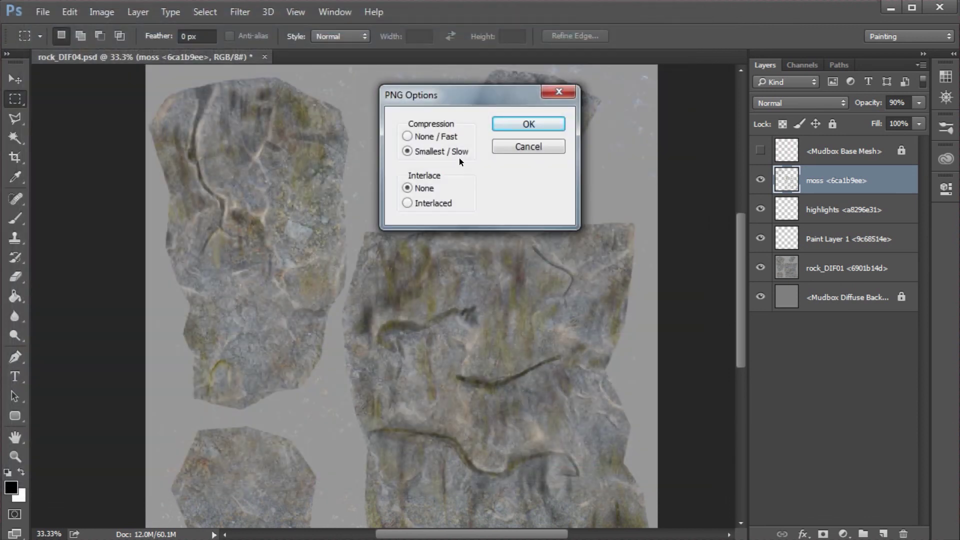
left_click(516, 123)
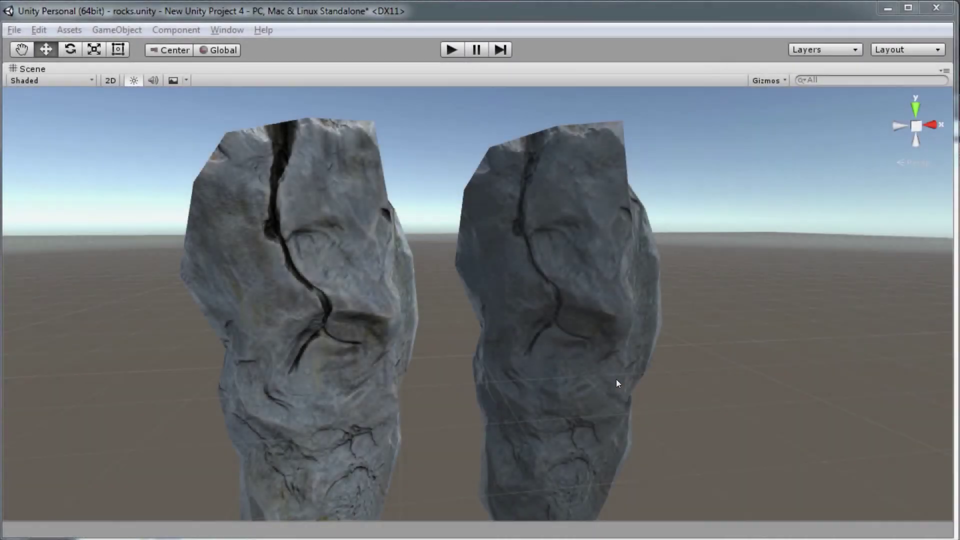
- In Unity, compare the two rocks in the scene and delete the darker, lower-contrast one
scroll(607, 328, "up", 3)
right_click_drag(593, 332, 771, 422, "alt")
middle_click_drag(558, 315, 566, 369)
left_click_drag(541, 356, 633, 315, "alt")
left_click_drag(584, 296, 532, 274, "alt")
right_click_drag(581, 319, 508, 328, "alt")
middle_click_drag(508, 328, 493, 268)
left_click_drag(493, 268, 522, 319, "alt")
key("Delete")
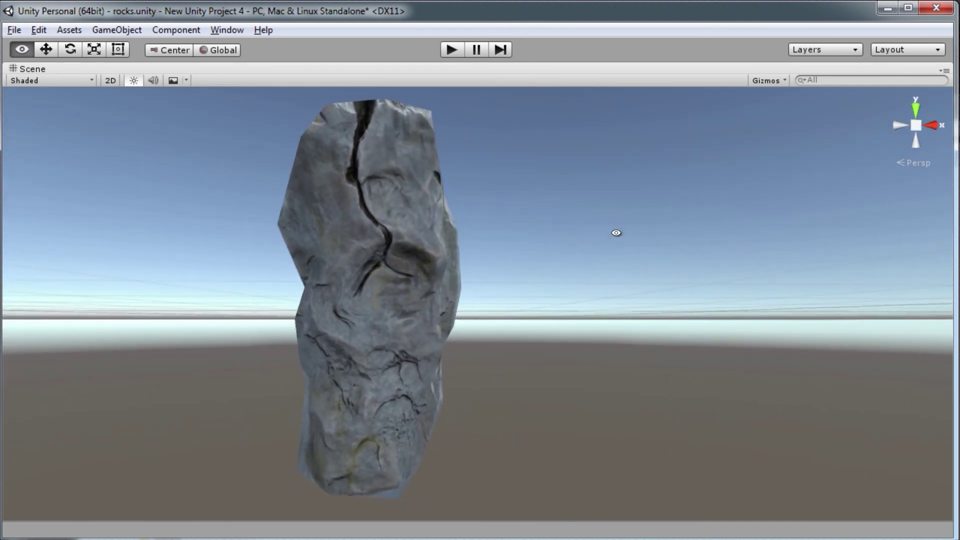
- Frame the remaining rock and examine its textured surface from all sides
left_click(417, 260)
middle_click_drag(589, 310, 665, 338)
right_click_drag(665, 338, 765, 375, "alt")
left_click_drag(707, 377, 663, 385, "alt")
scroll(666, 388, "down", 4)
key("f")
right_click_drag(701, 248, 758, 270, "alt")
left_click_drag(780, 358, 0, 356, "alt")
left_click_drag(761, 255, 2, 250, "alt")
left_click_drag(480, 270, 365, 355, "alt")
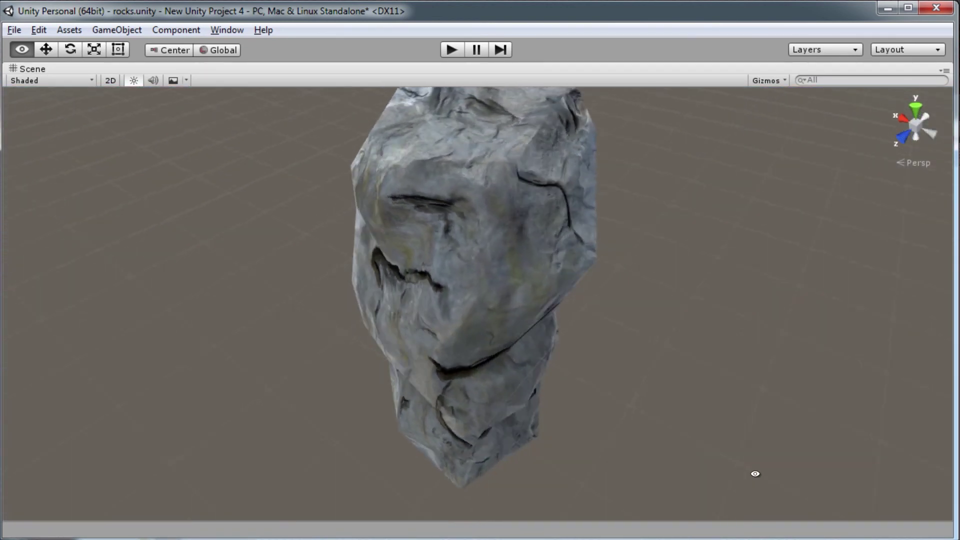
left_click_drag(575, 428, 2, 312, "alt")
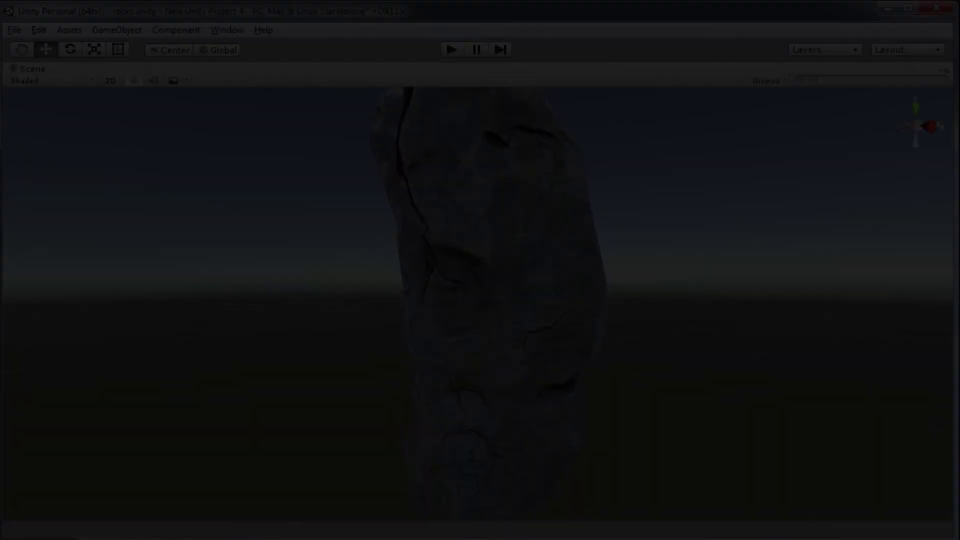